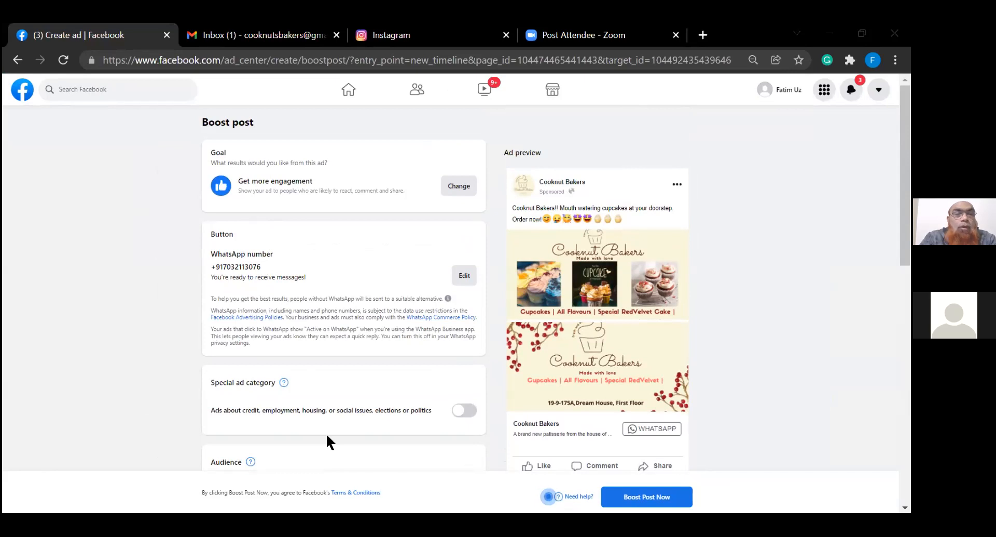
Review the boosted post's audience details for cupcake lovers, along with the duration settings and estimated daily results
scroll(327, 436, "down", 4)
scroll(324, 436, "down", 1)
scroll(280, 272, "down", 1)
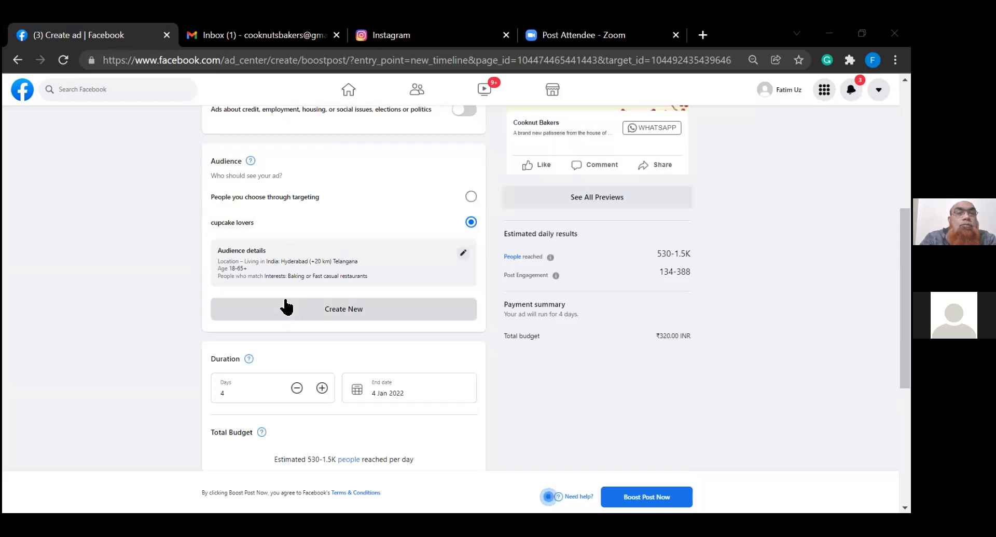
scroll(269, 291, "up", 5)
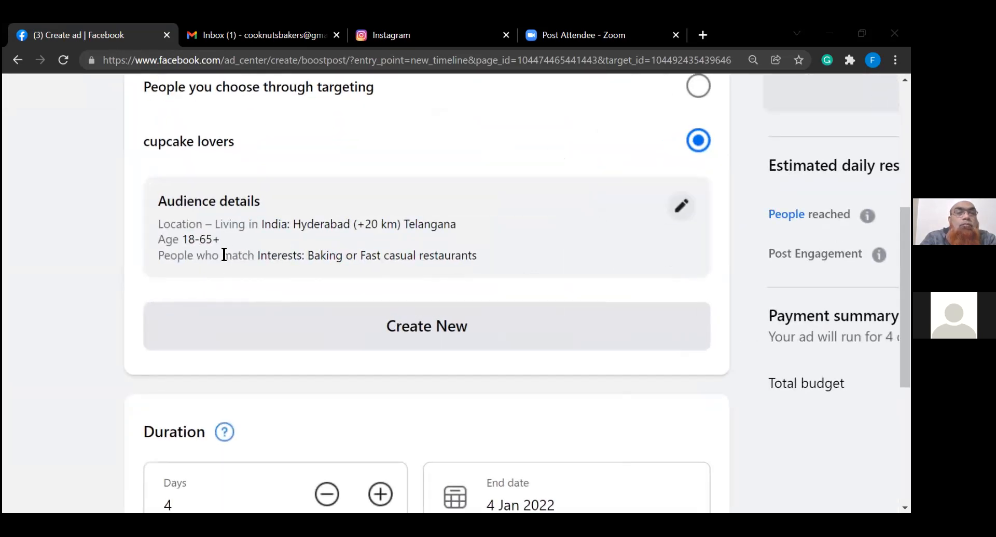
scroll(453, 284, "down", 1)
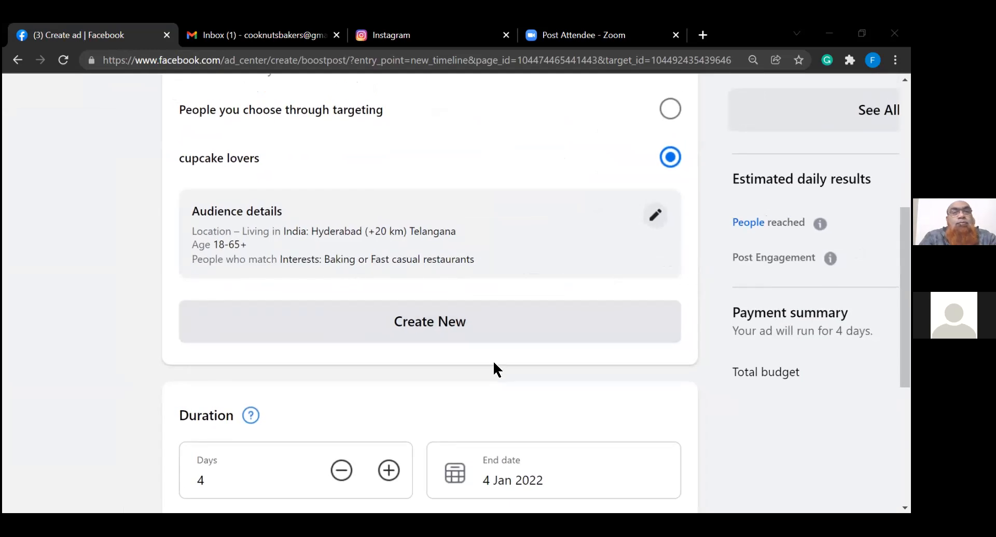
scroll(494, 363, "down", 1)
scroll(494, 363, "down", 1)
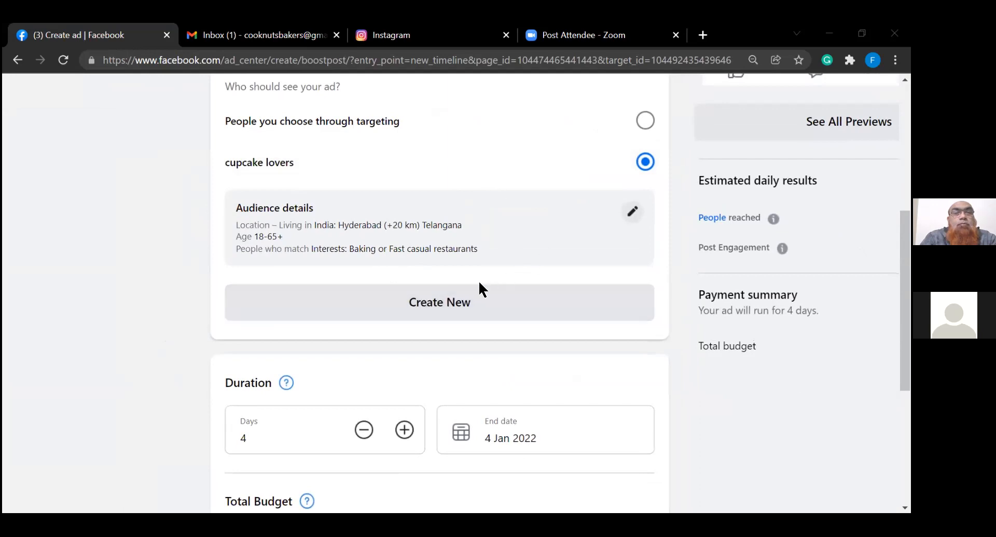
scroll(480, 283, "down", 1)
scroll(479, 283, "right", 1)
scroll(479, 287, "up", 2)
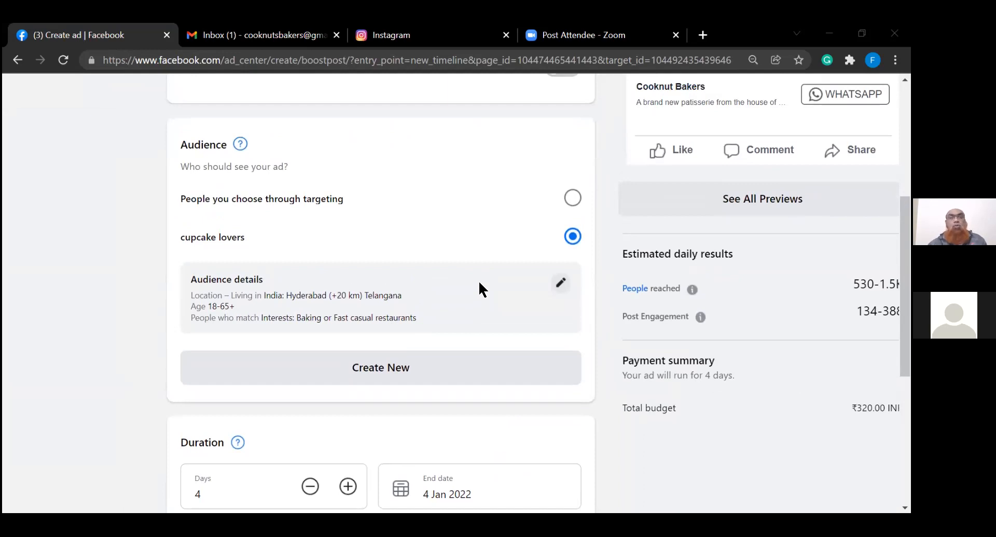
scroll(479, 284, "down", 1)
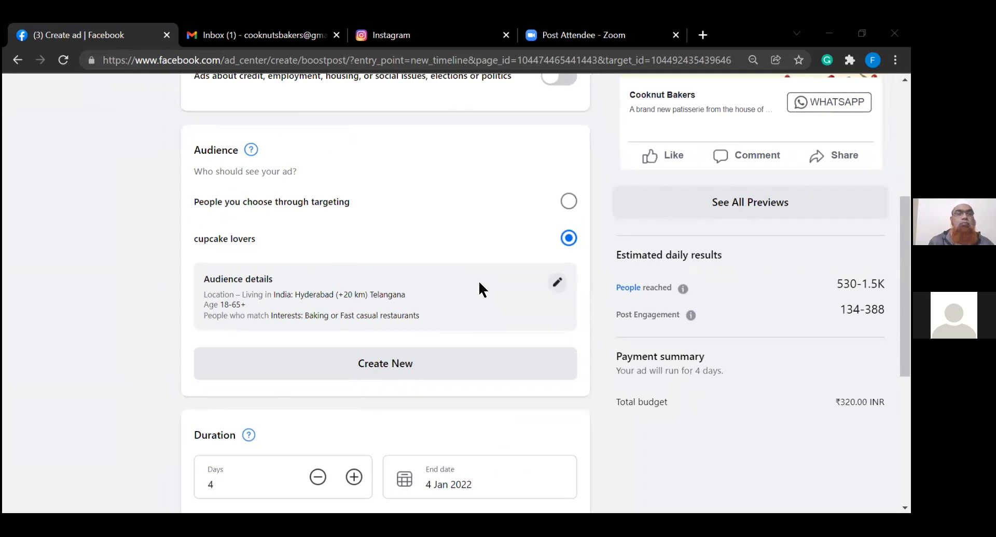
key("ctrl+minus")
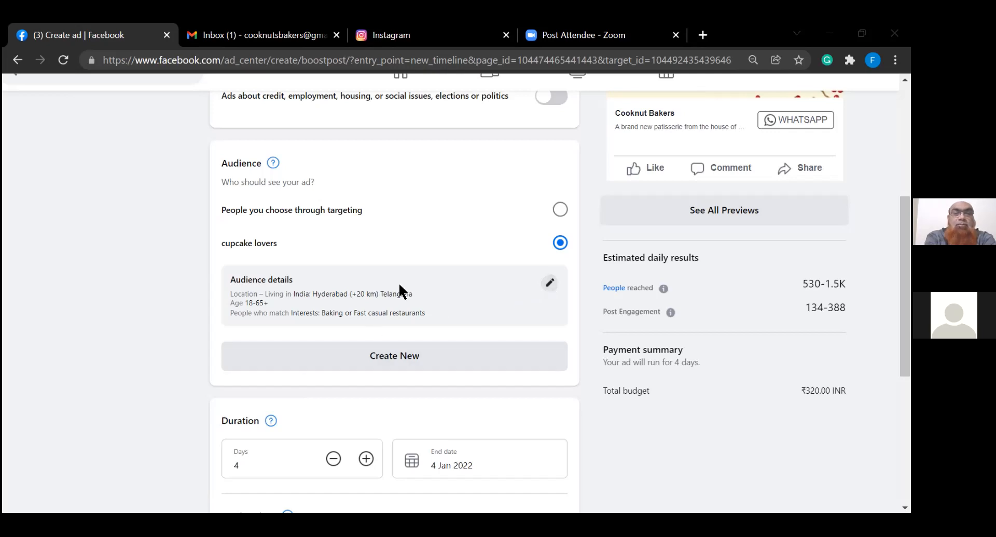
Open the cupcake lovers audience for editing and browse its detailed targeting categories
left_click(551, 284)
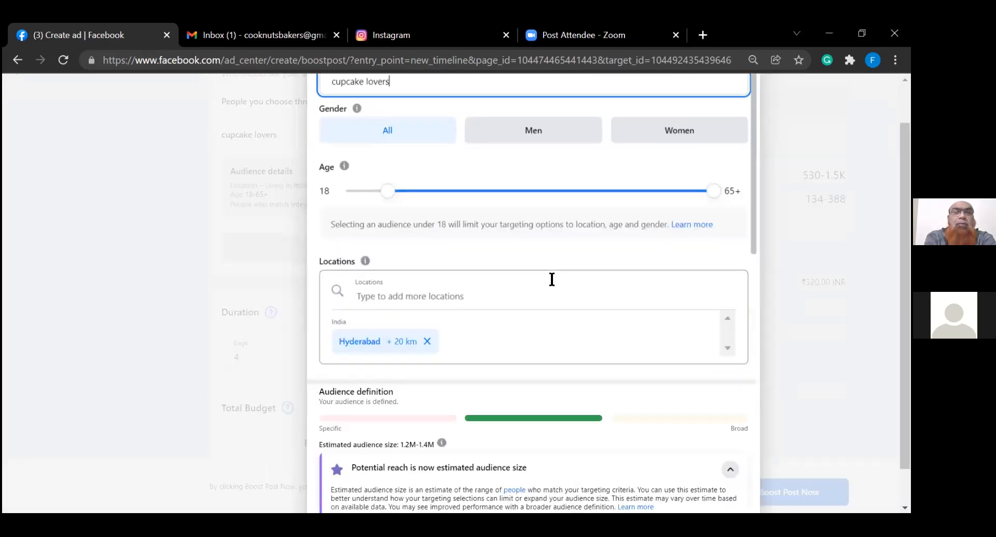
key("ctrl+minus")
scroll(552, 279, "down", 3)
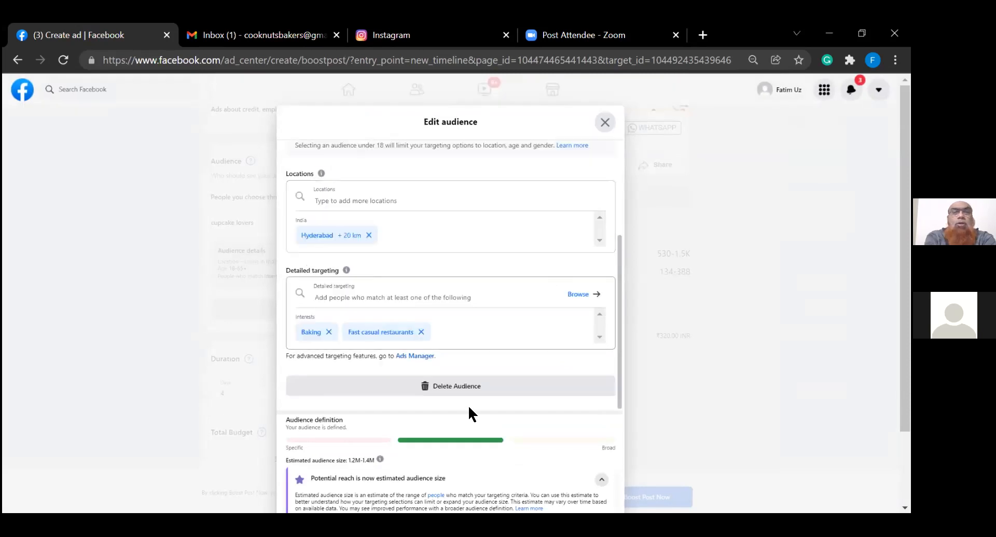
scroll(451, 437, "down", 2)
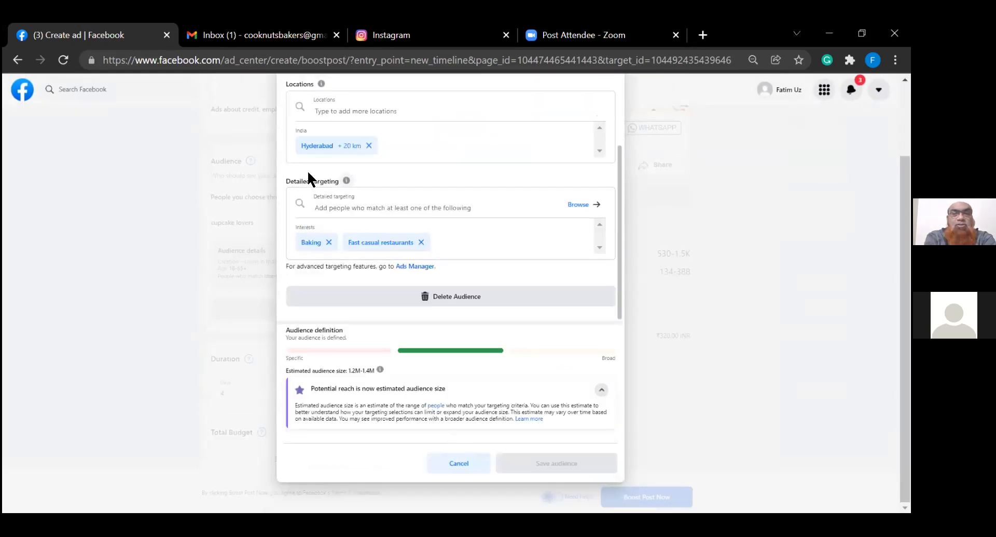
left_click(578, 205)
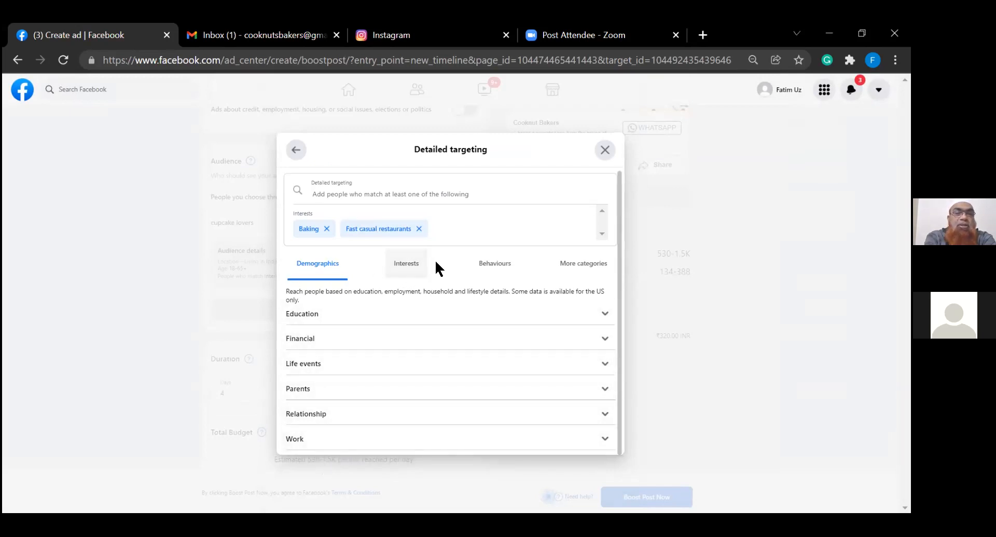
Add the Parents (All) demographic from the All parents group to the audience's detailed targeting
left_click(316, 391)
scroll(316, 393, "down", 1)
left_click(316, 393)
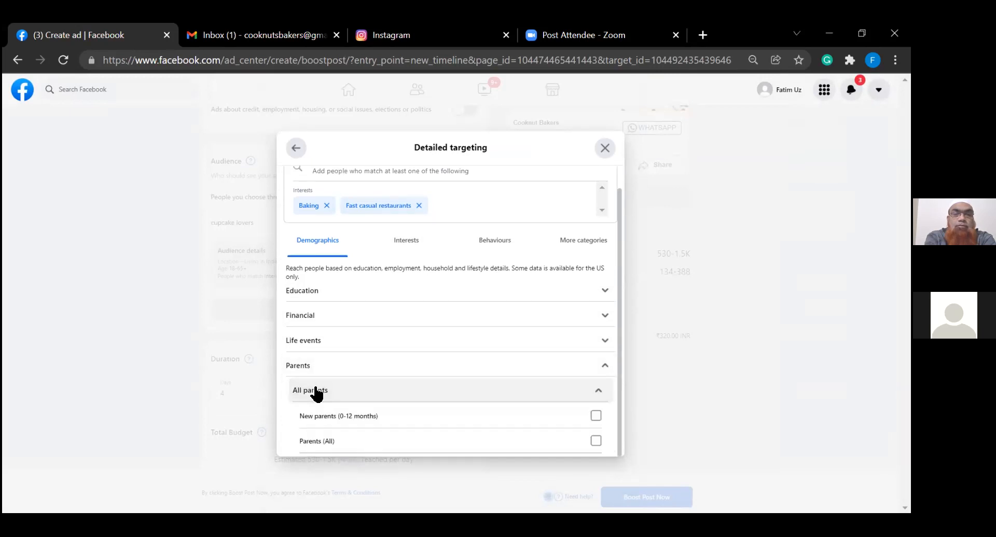
scroll(316, 393, "down", 2)
scroll(316, 393, "down", 1)
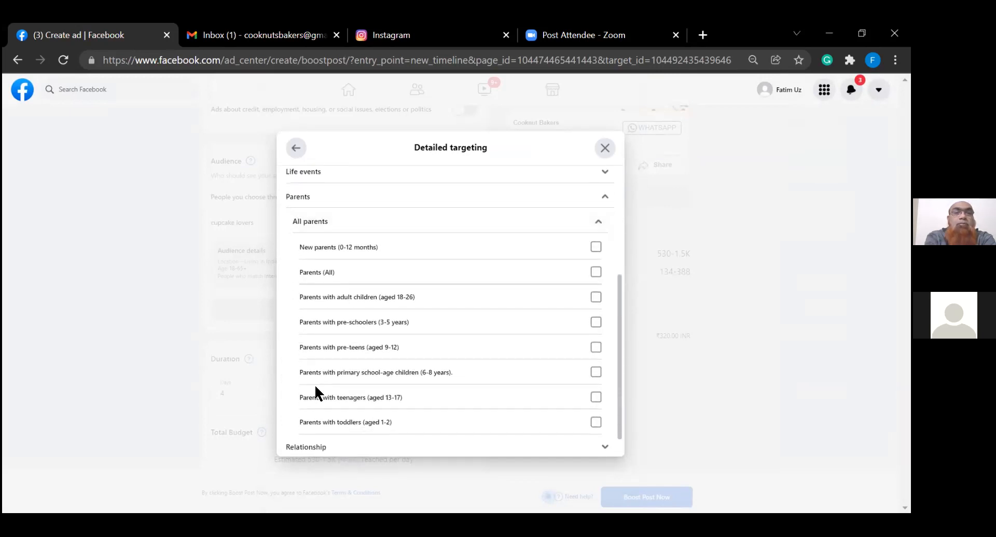
scroll(316, 392, "down", 1)
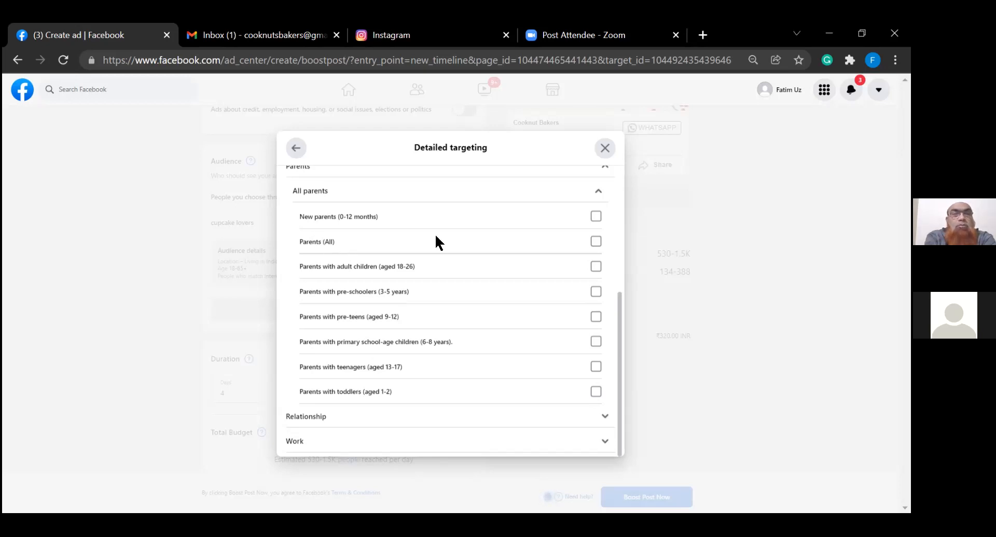
left_click(596, 241)
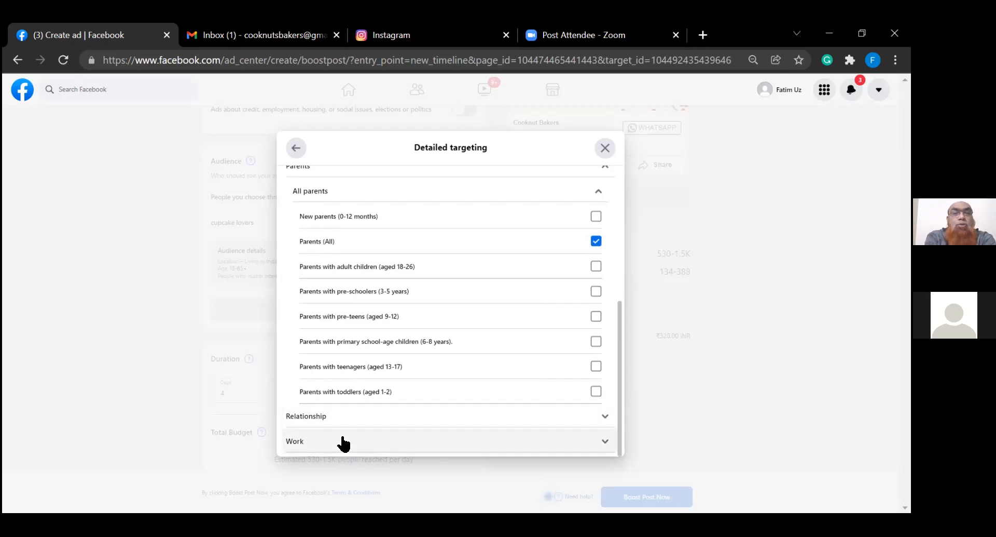
Examine the Behaviours targeting categories, including the options under More categories
scroll(421, 280, "up", 3)
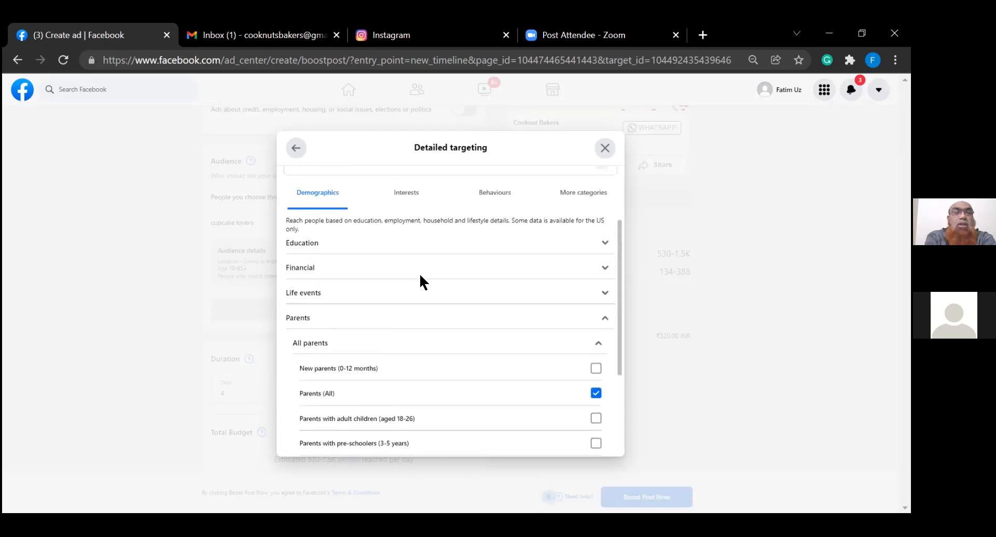
scroll(420, 281, "down", 3)
scroll(421, 281, "up", 5)
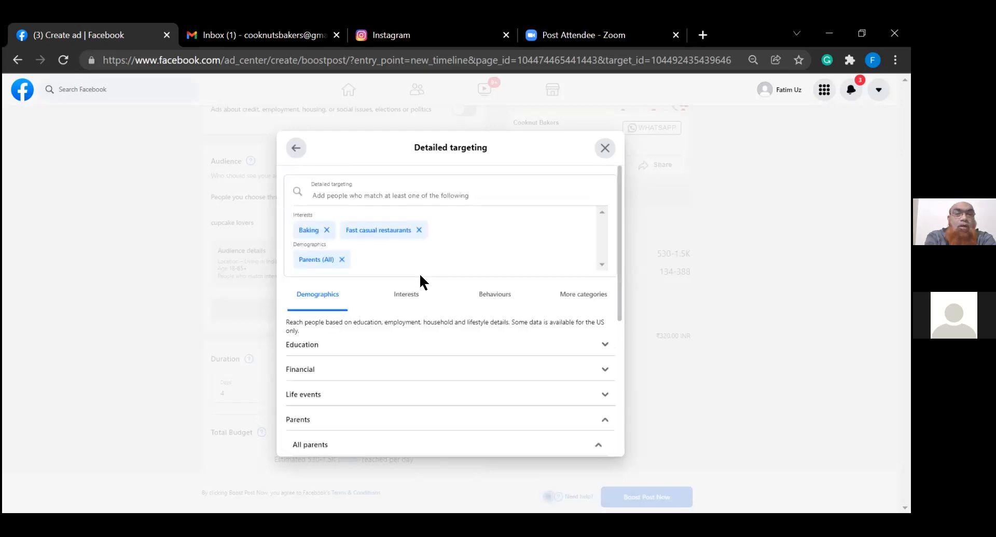
left_click(503, 298)
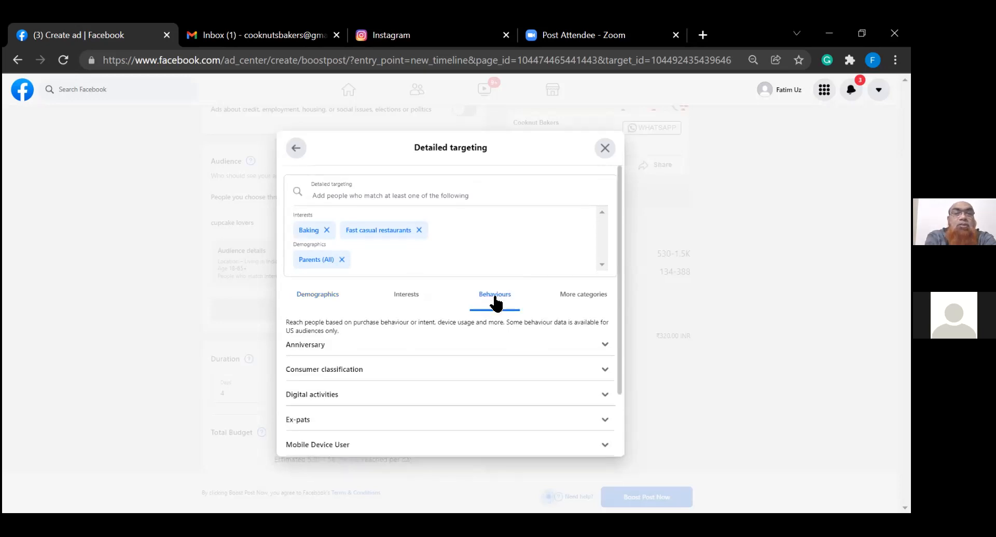
scroll(450, 312, "down", 2)
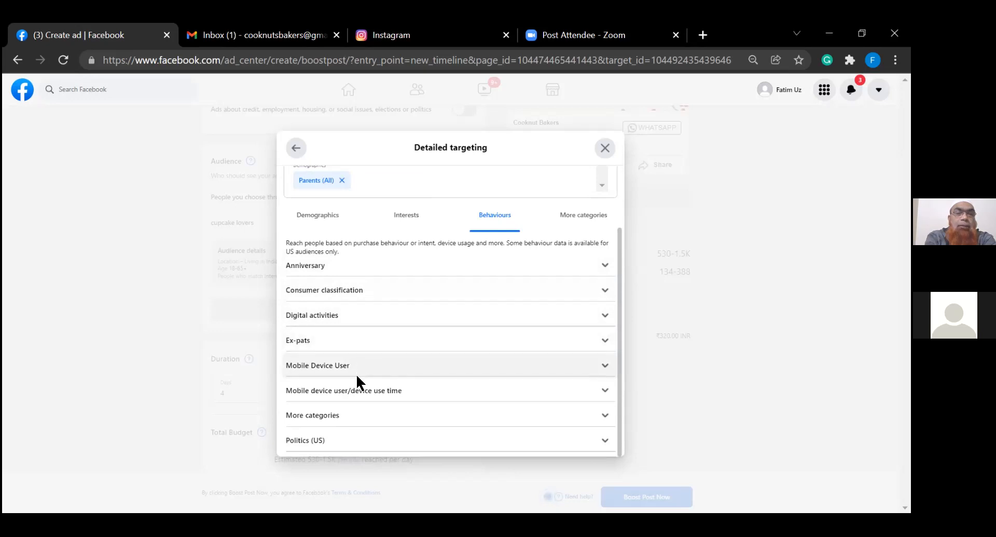
left_click(349, 417)
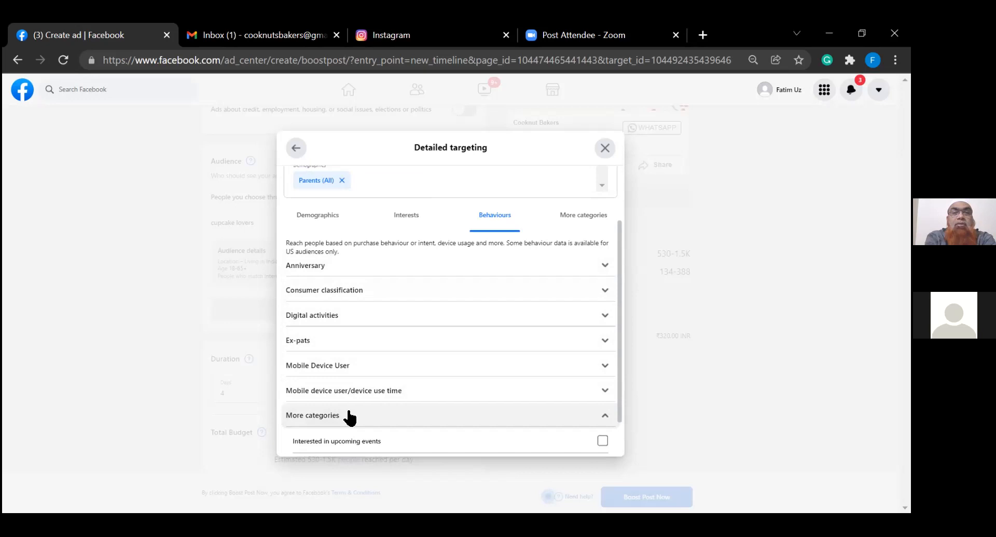
scroll(348, 412, "down", 1)
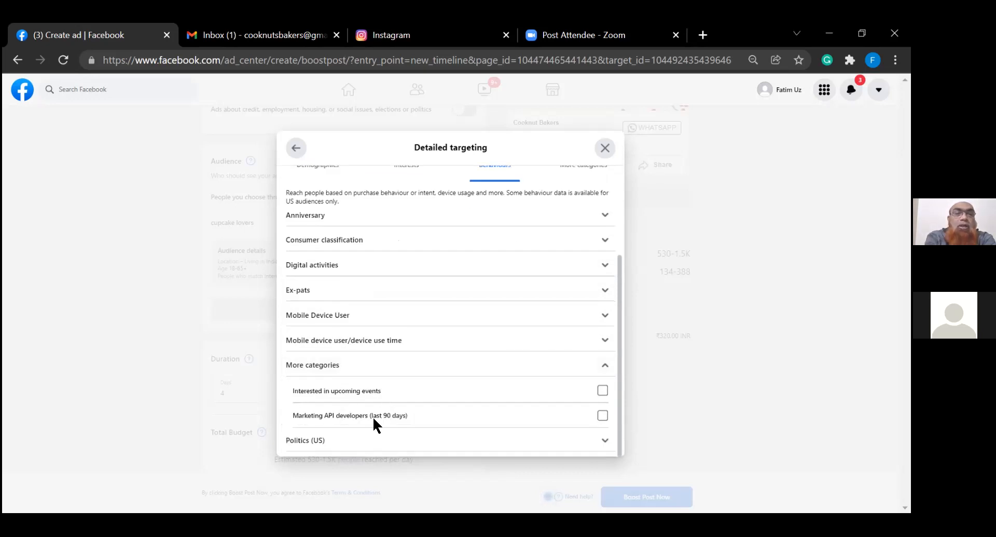
scroll(375, 417, "up", 1)
scroll(376, 418, "up", 1)
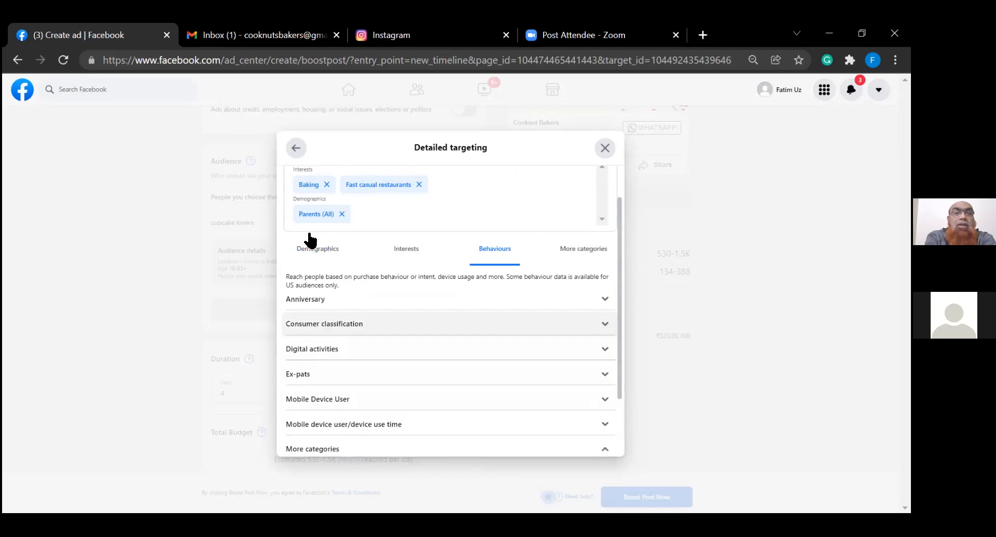
Look through the Demographics and Interests targeting categories, expanding Food and drink to examine its subcategories
left_click(306, 255)
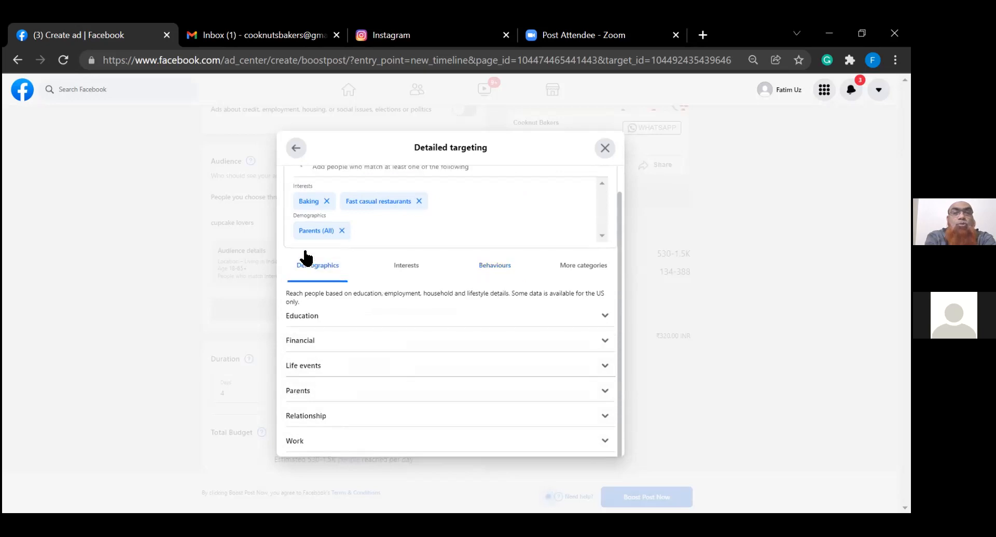
left_click(408, 264)
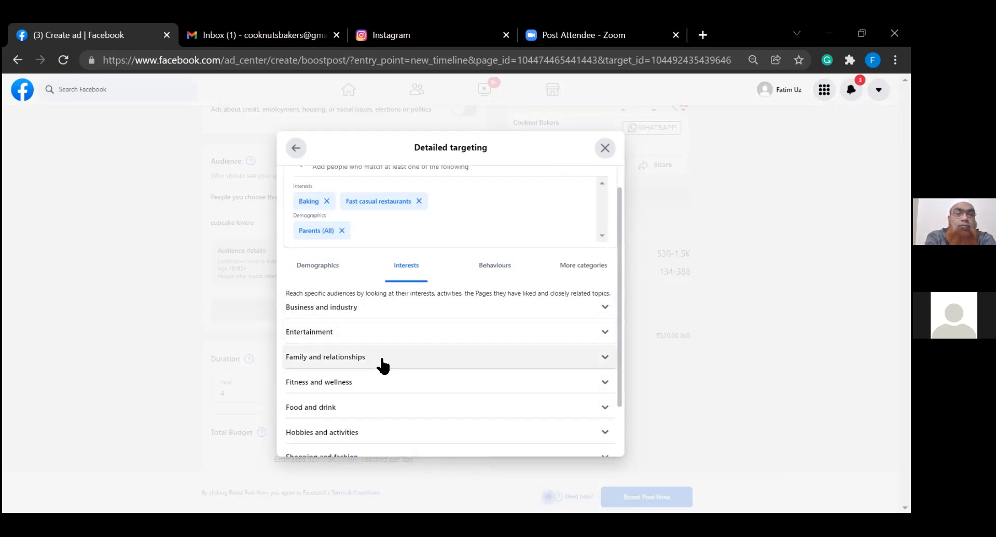
scroll(383, 366, "down", 2)
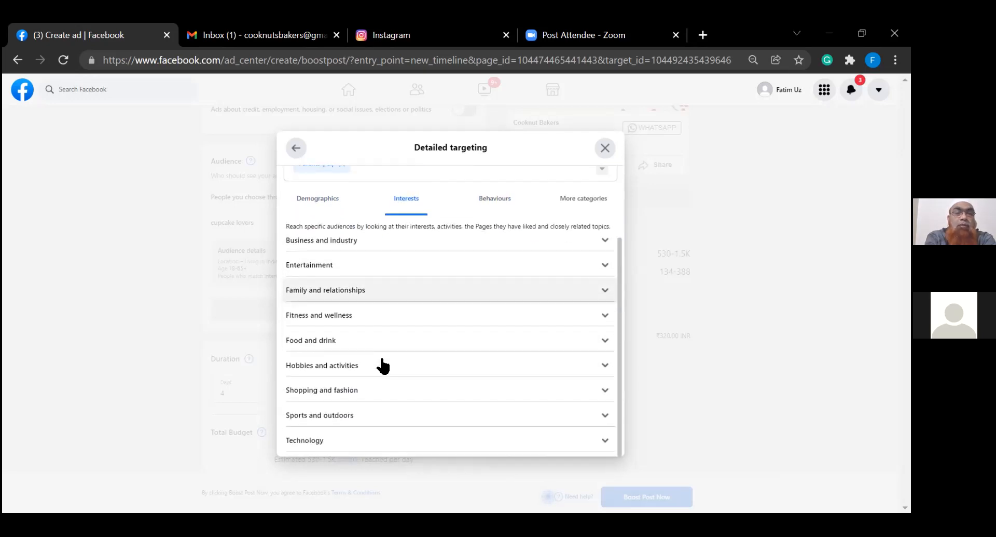
left_click(357, 343)
scroll(357, 345, "down", 4)
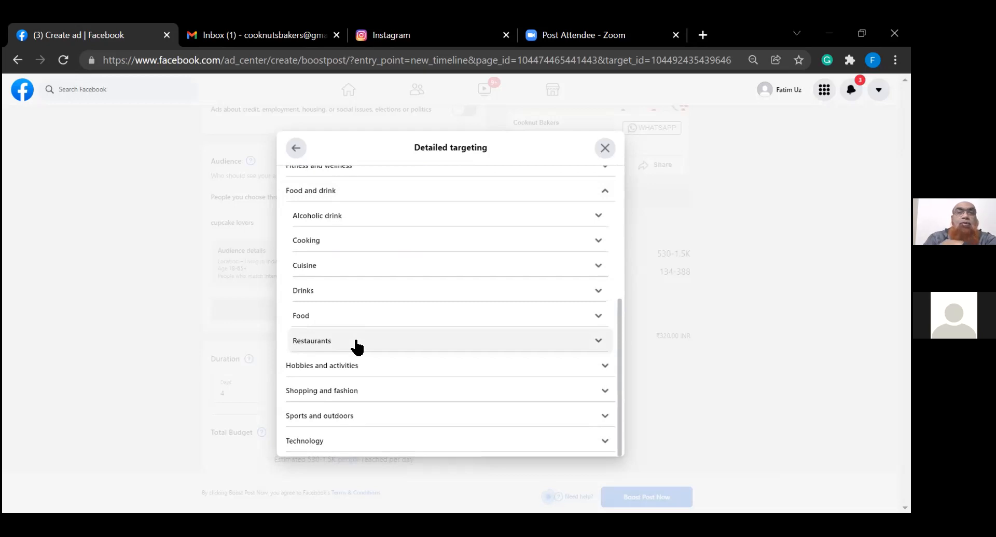
scroll(357, 347, "up", 3)
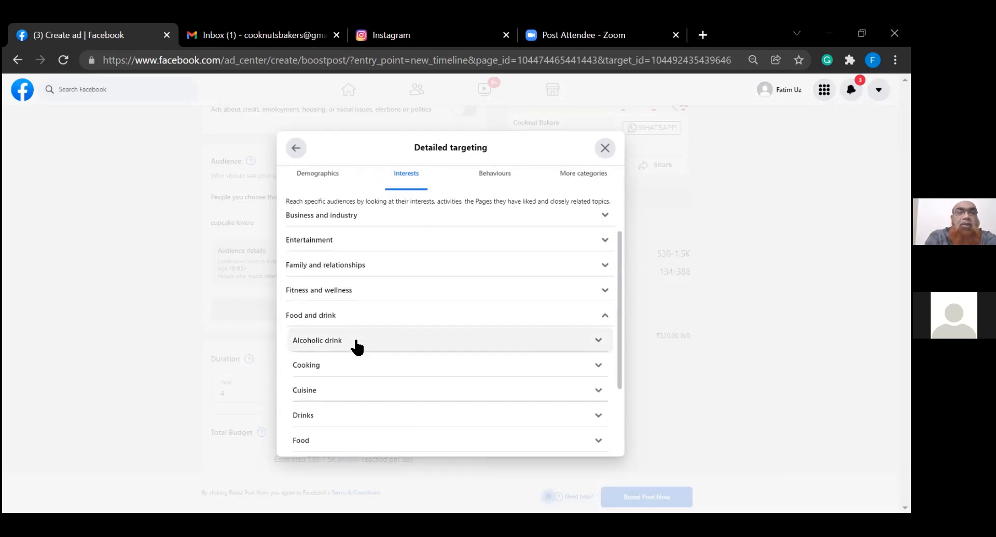
scroll(357, 347, "up", 2)
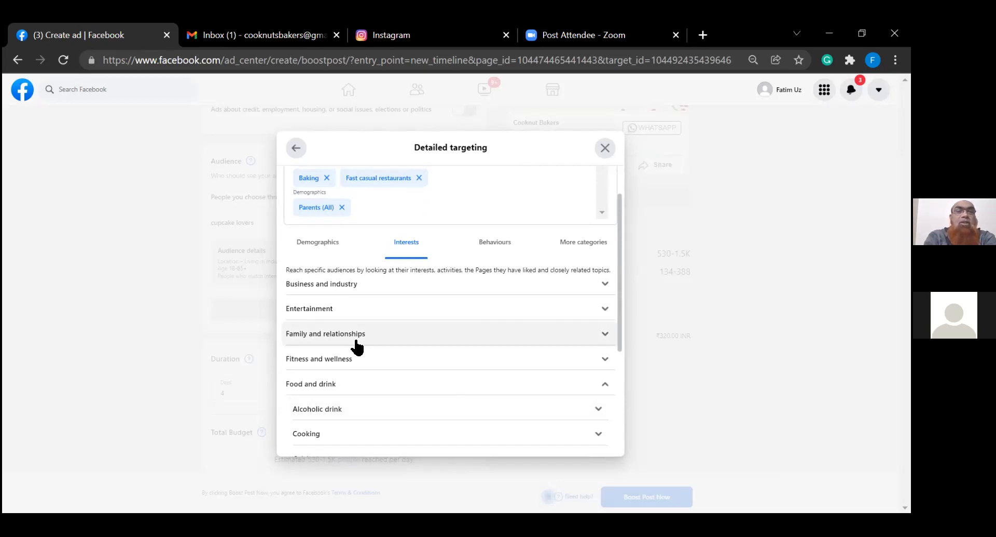
scroll(357, 347, "down", 4)
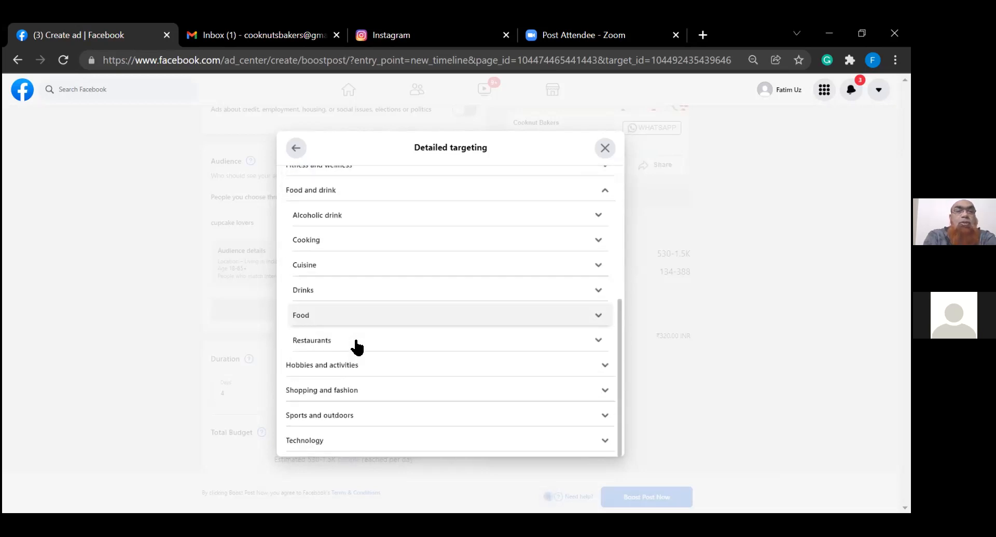
scroll(357, 347, "up", 4)
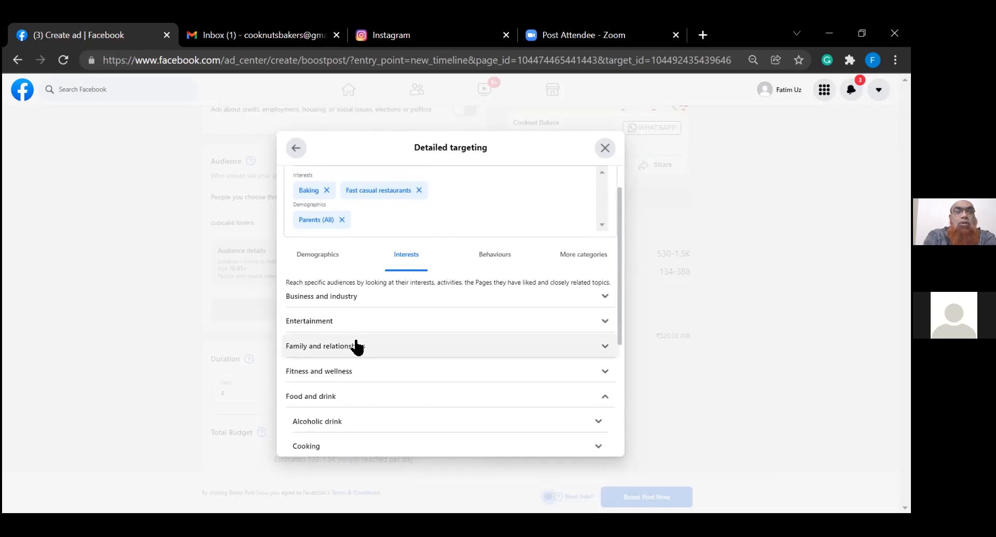
scroll(300, 256, "up", 2)
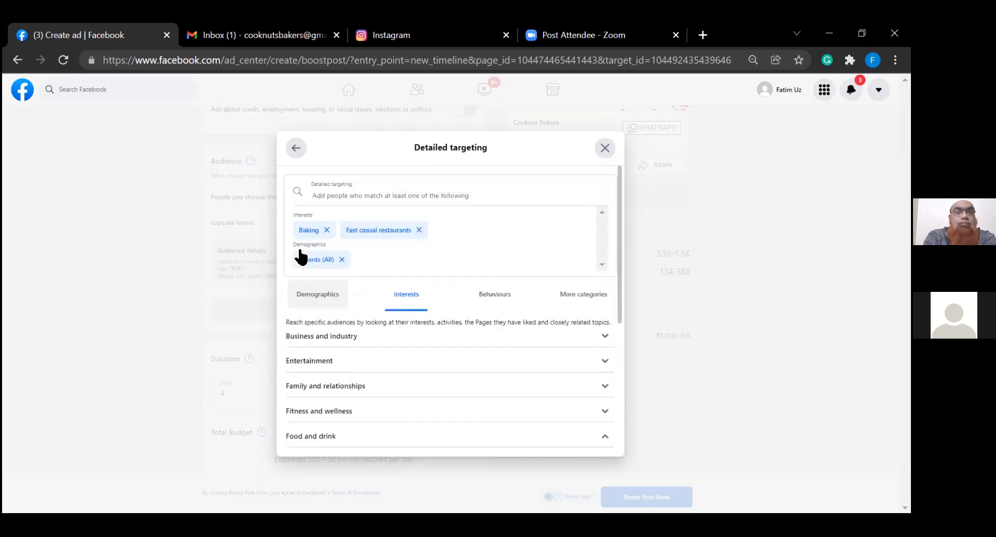
Search the detailed targeting options for "students" and clear the search text
left_click(331, 197)
type("stude")
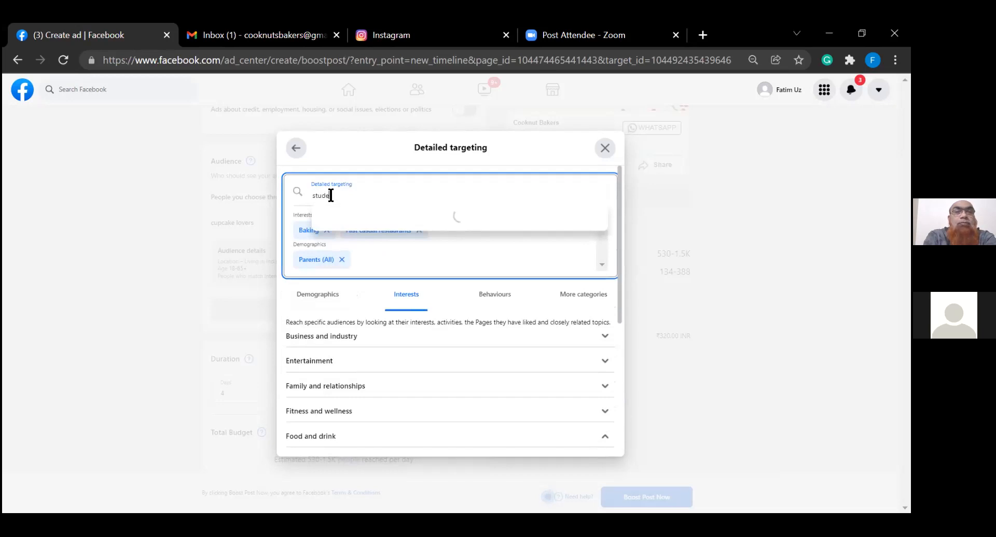
type("nts")
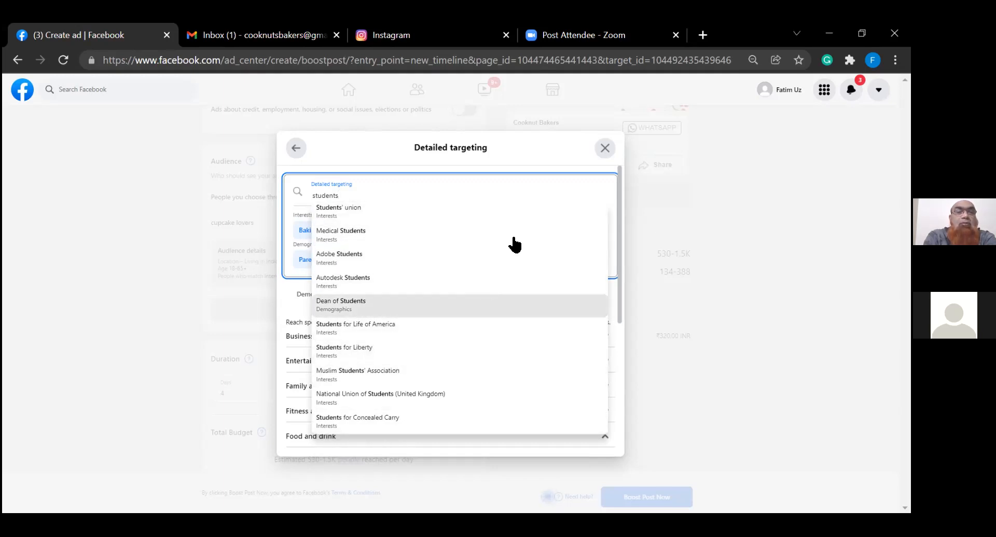
double_click(306, 199)
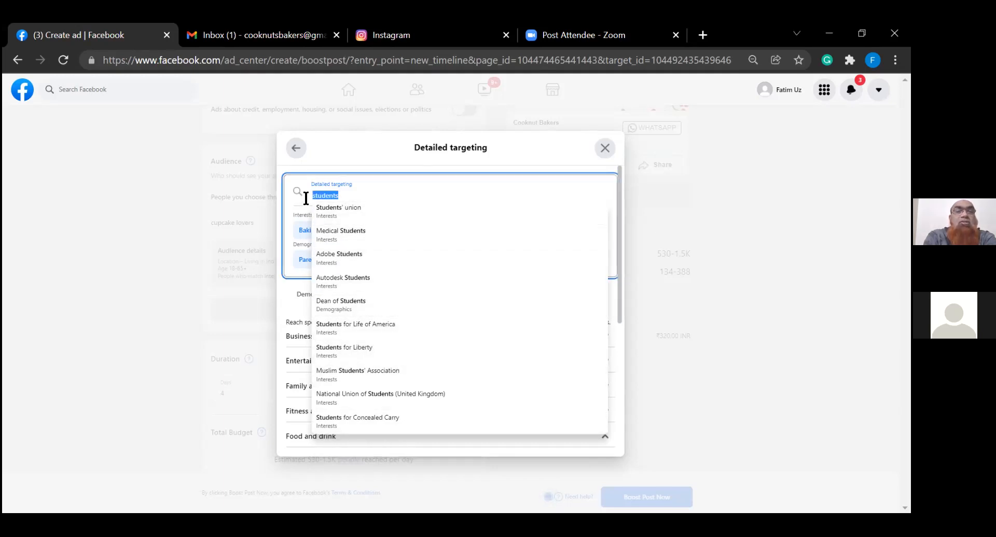
key("BackSpace")
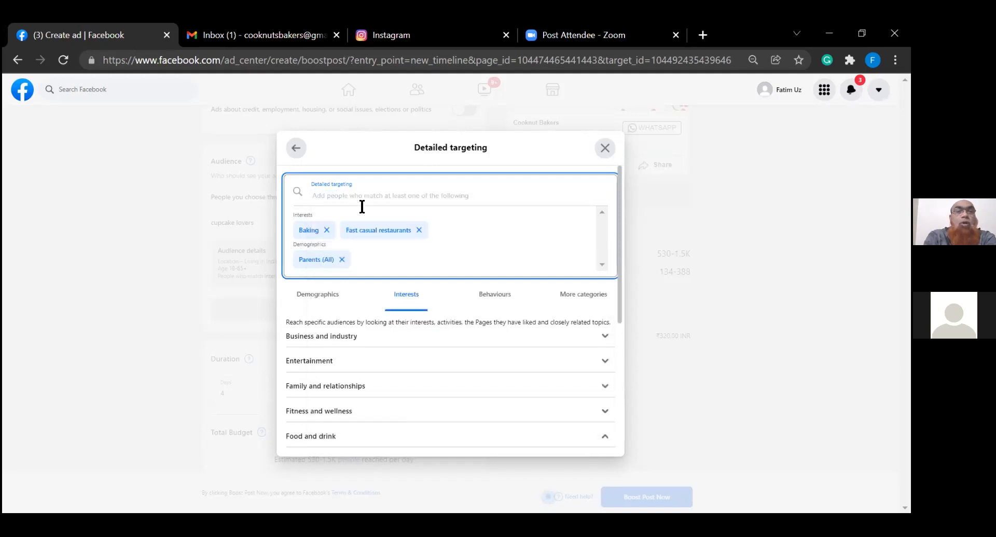
Skim the remaining Interests categories in detailed targeting and return to the audience settings
scroll(493, 222, "down", 5)
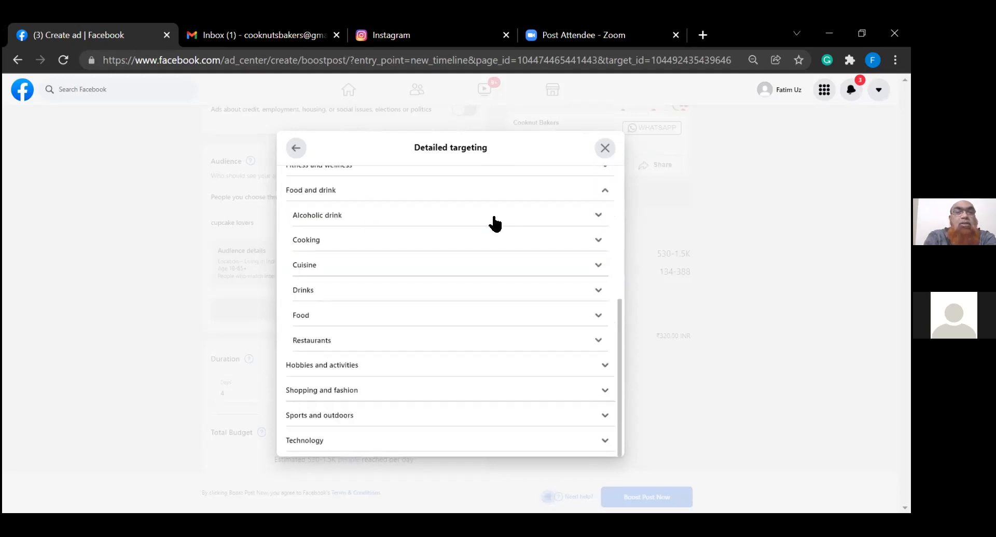
scroll(494, 223, "up", 5)
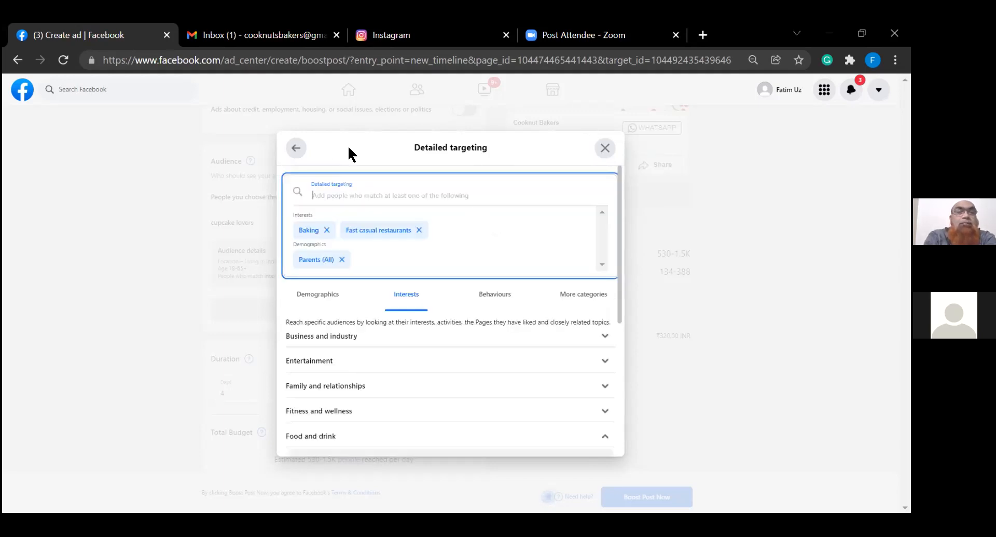
left_click(296, 148)
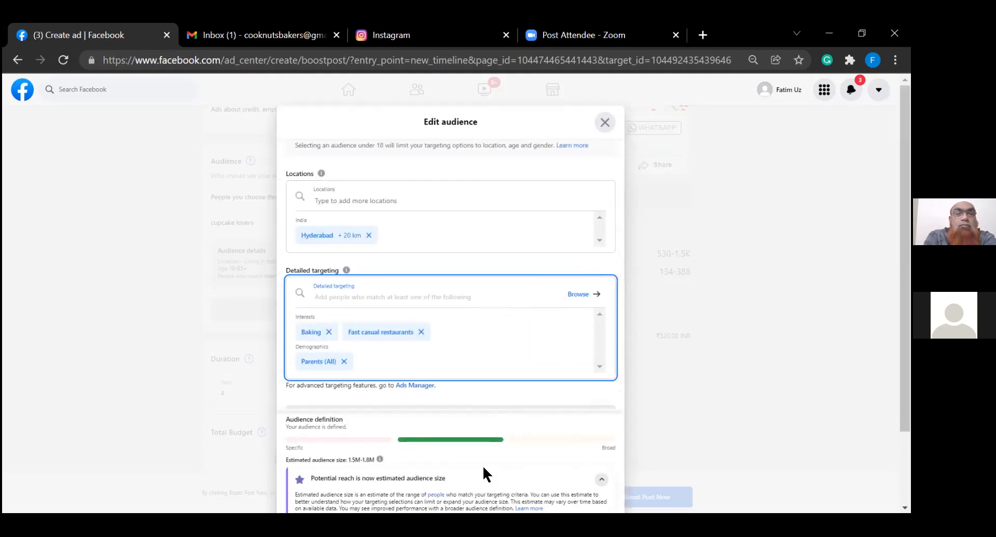
Review the cupcake lovers audience's gender, age, location, detailed targeting and audience definition
scroll(483, 465, "down", 2)
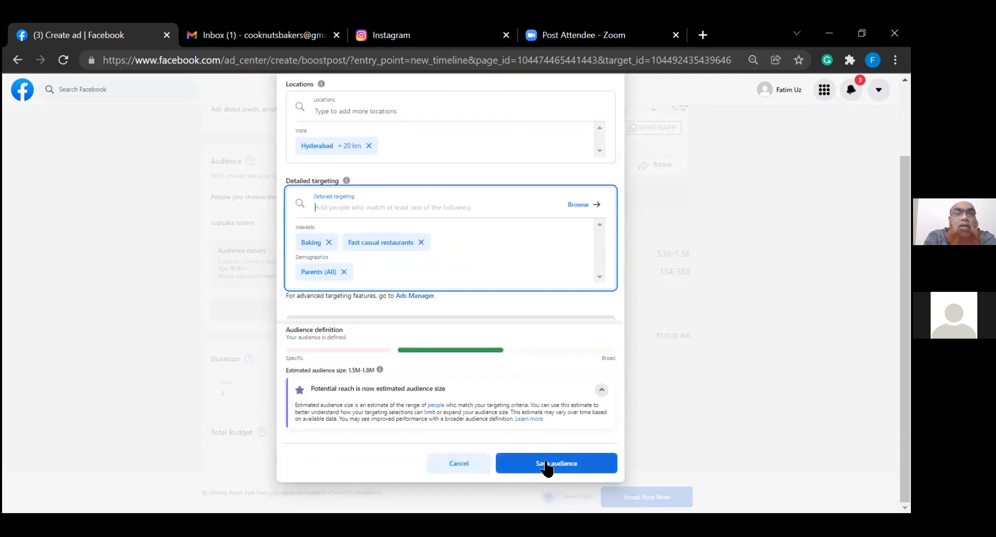
scroll(493, 340, "up", 1)
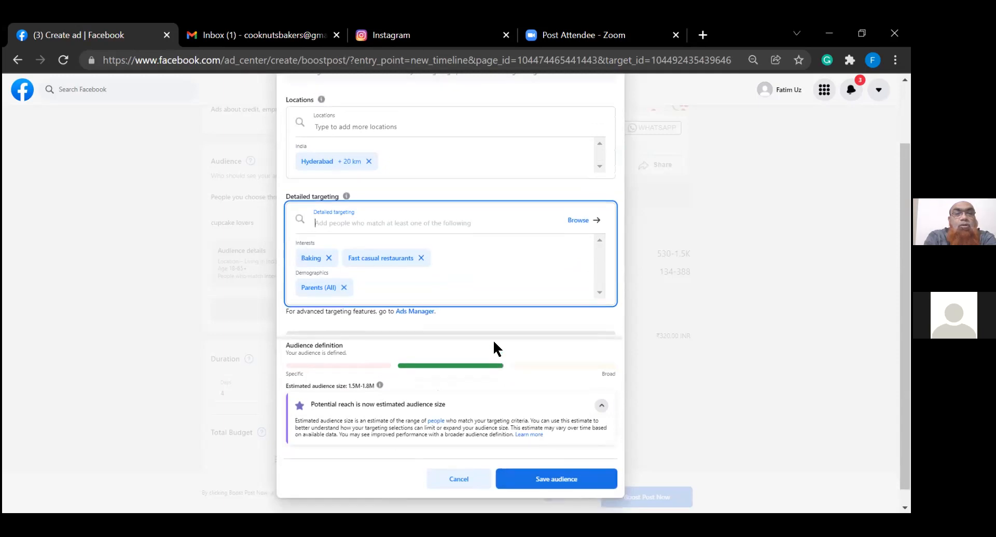
scroll(355, 364, "up", 5)
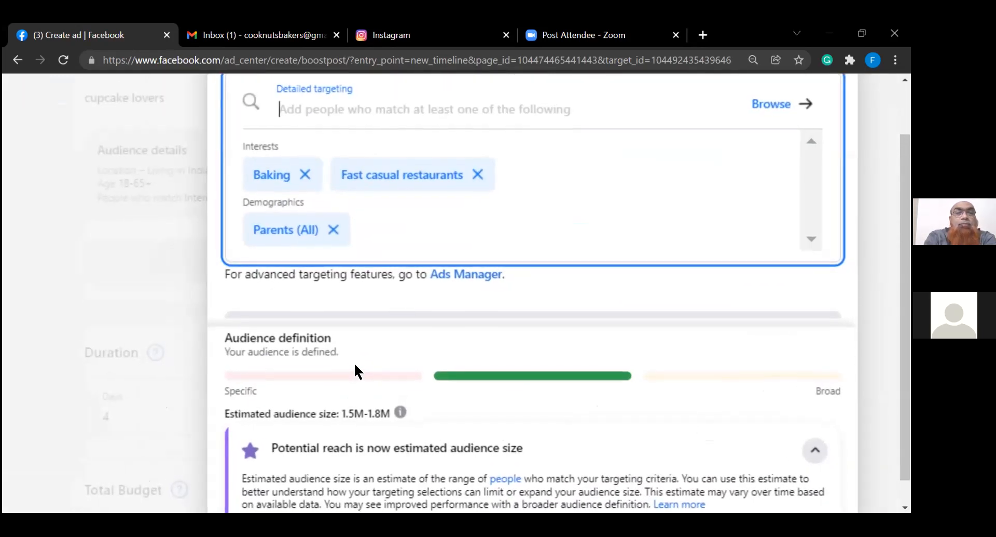
scroll(355, 365, "down", 5)
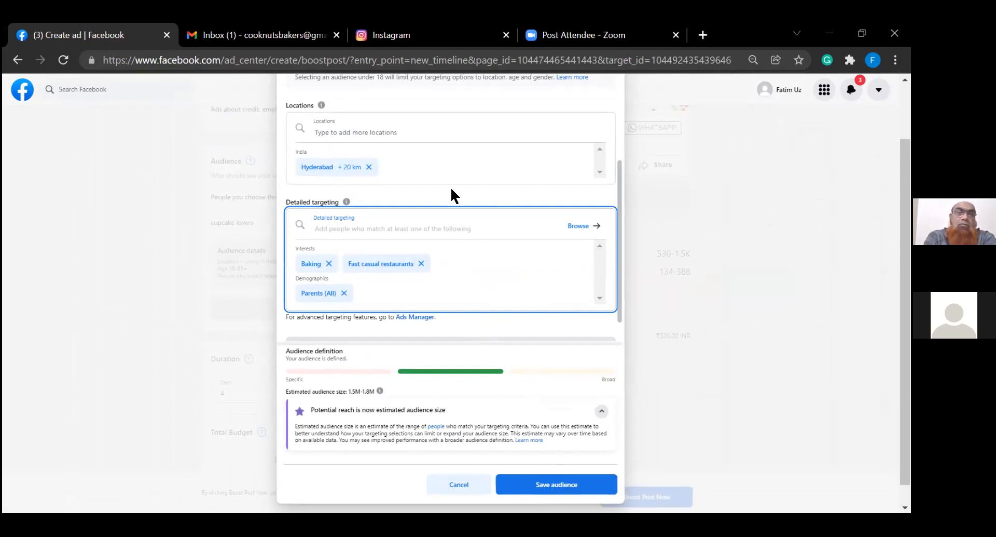
scroll(451, 195, "up", 3)
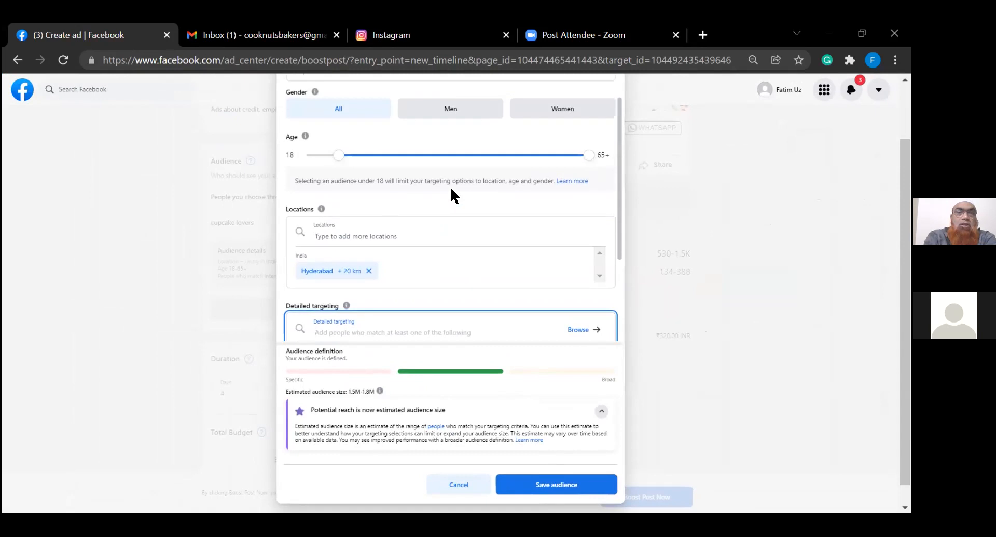
scroll(451, 195, "down", 1)
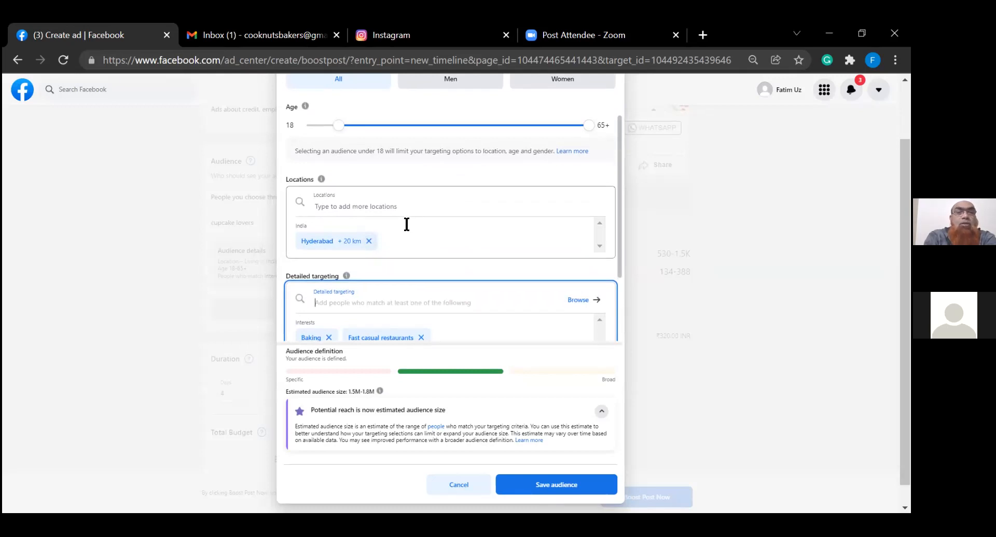
scroll(407, 223, "up", 2)
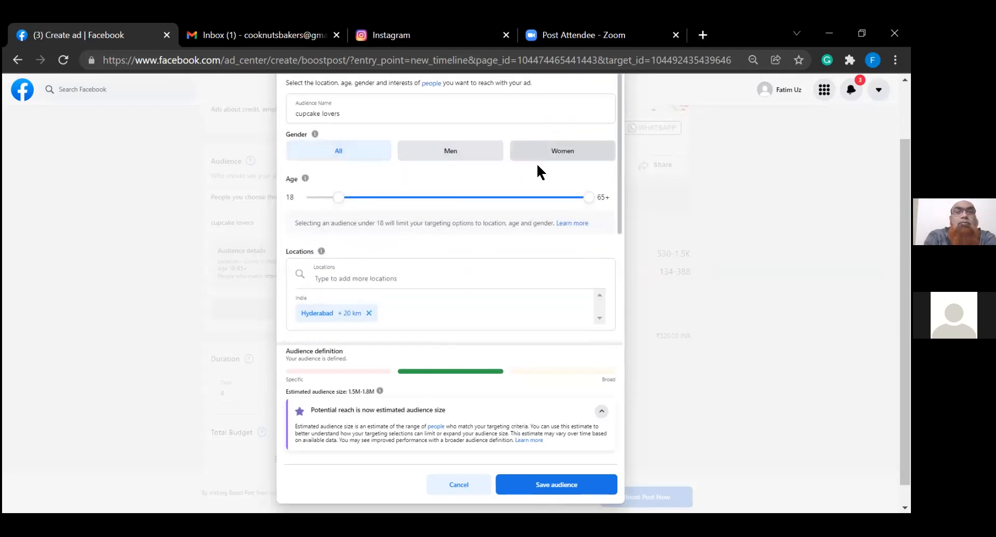
scroll(421, 249, "down", 2)
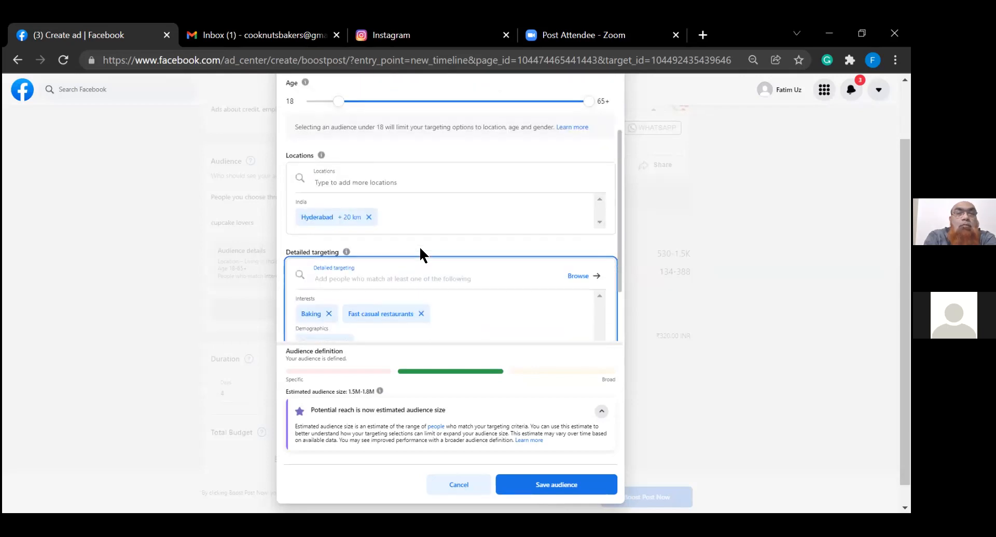
scroll(421, 254, "down", 2)
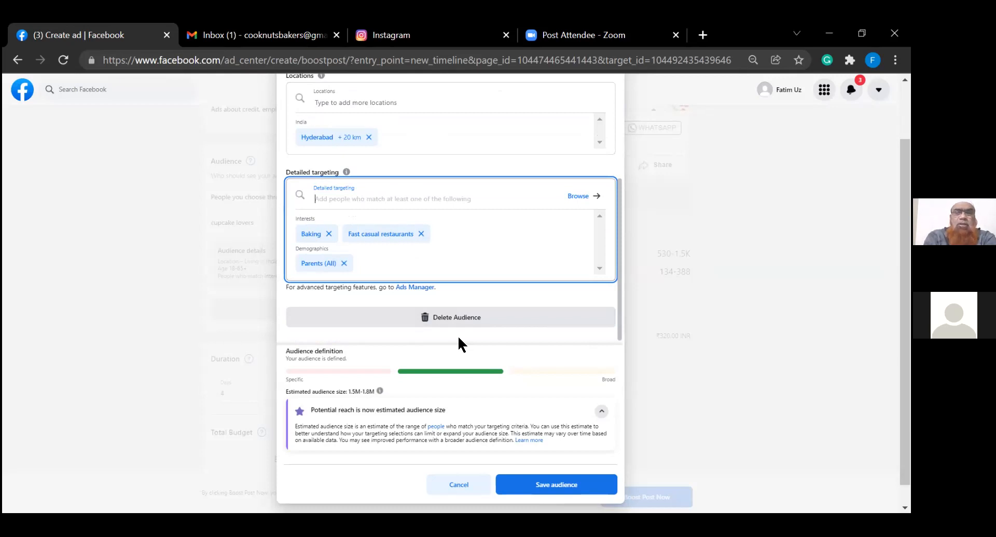
scroll(428, 360, "down", 1)
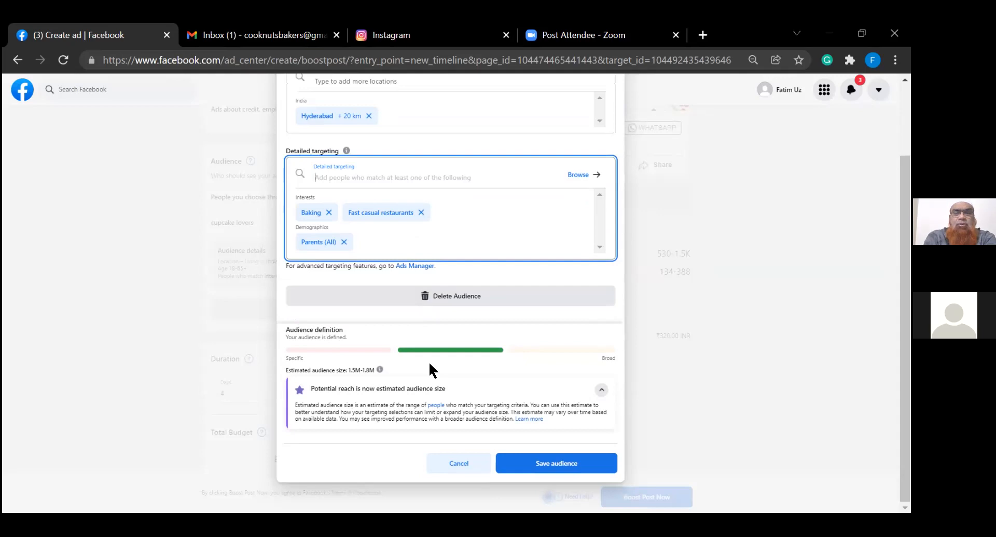
Save the cupcake lovers audience, then close the audience editor and confirm closing it
left_click(561, 467)
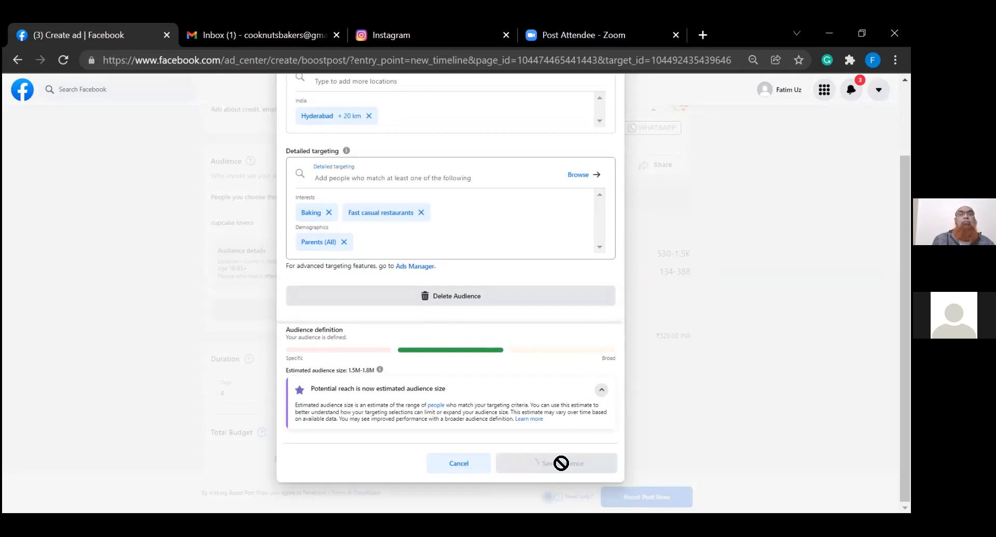
scroll(476, 211, "up", 4)
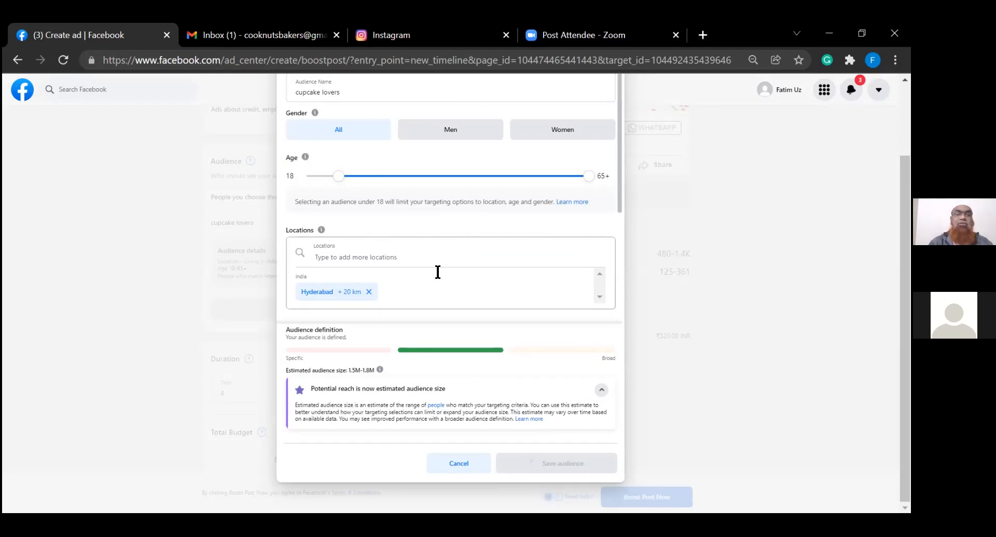
key("alt")
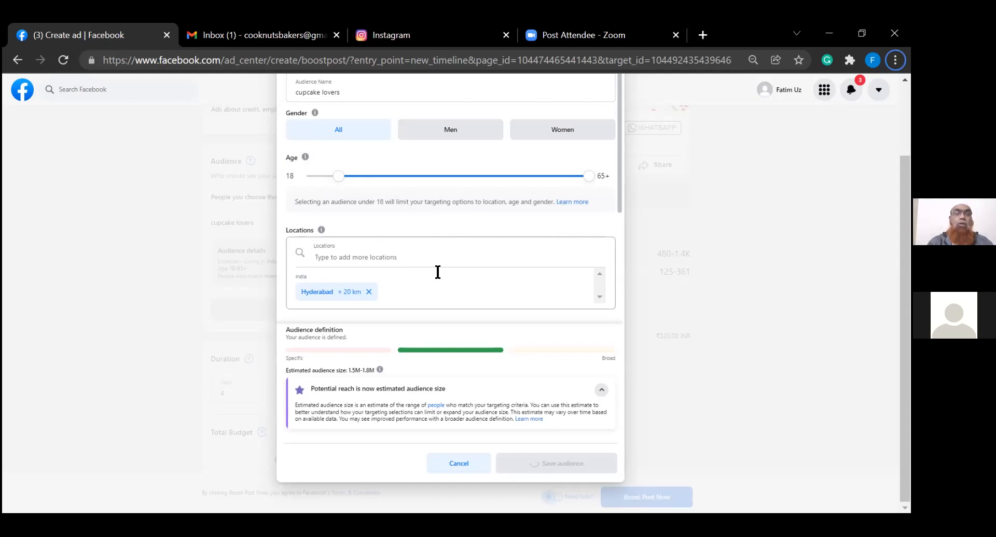
key("ctrl+minus")
key("ctrl+minus")
key("ctrl+minus")
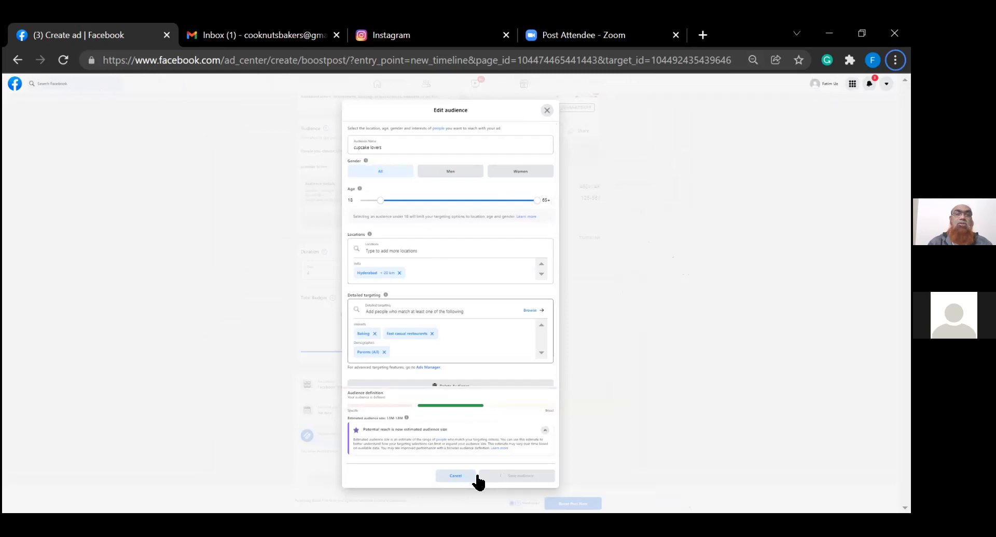
left_click(548, 110)
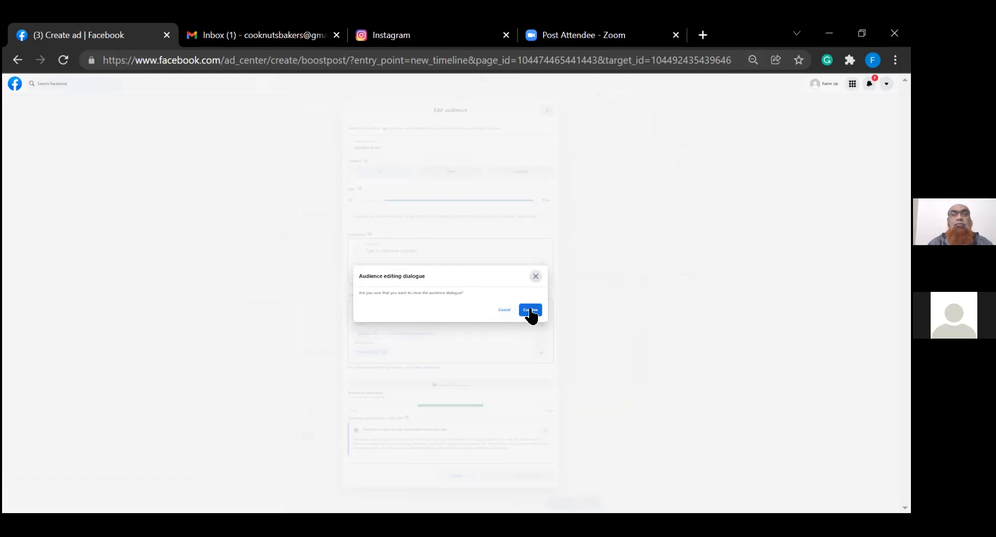
scroll(530, 310, "up", 5)
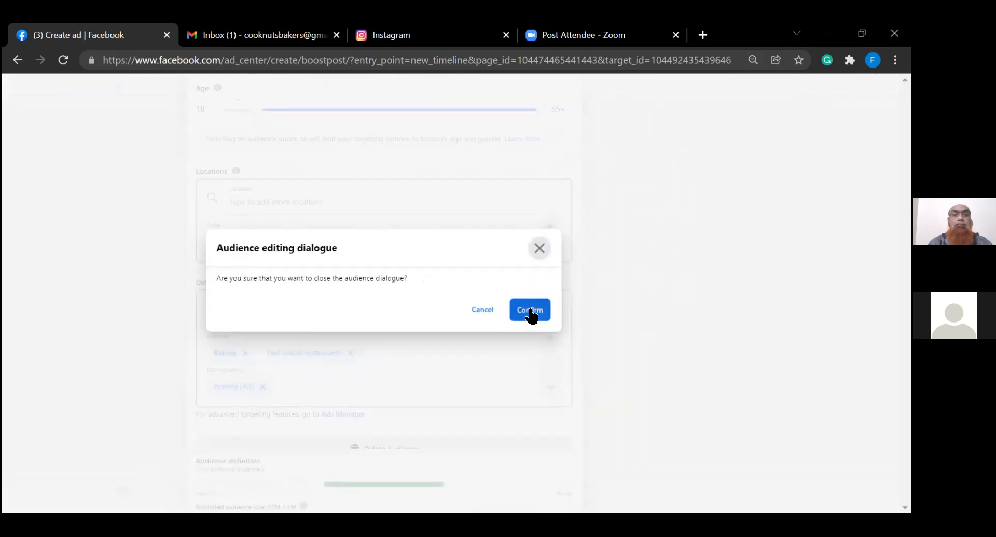
left_click(530, 309)
Examine the boosted post's duration, total budget, expanded placements, Facebook pixel and payment method settings
scroll(227, 323, "down", 3)
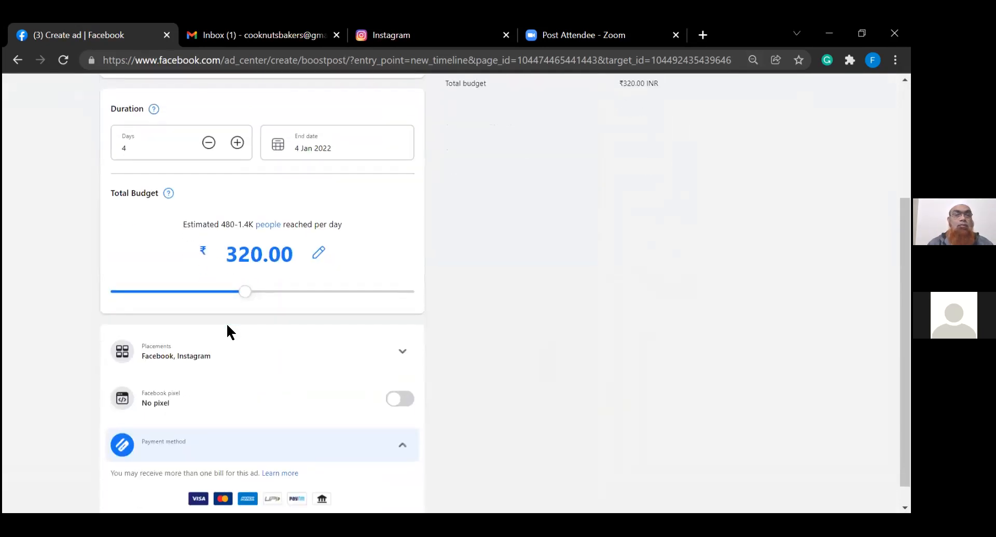
scroll(227, 322, "up", 6)
scroll(226, 323, "down", 5)
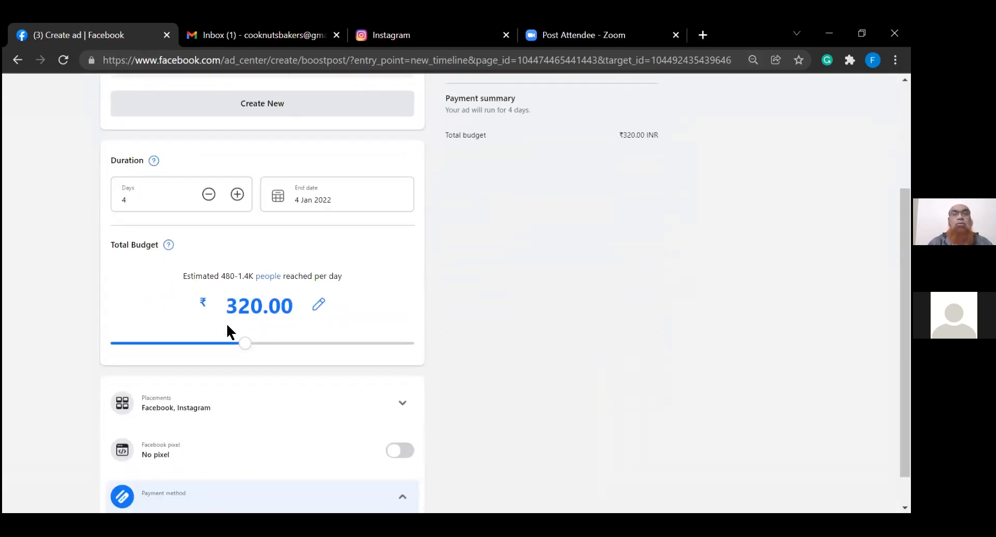
left_click(193, 410)
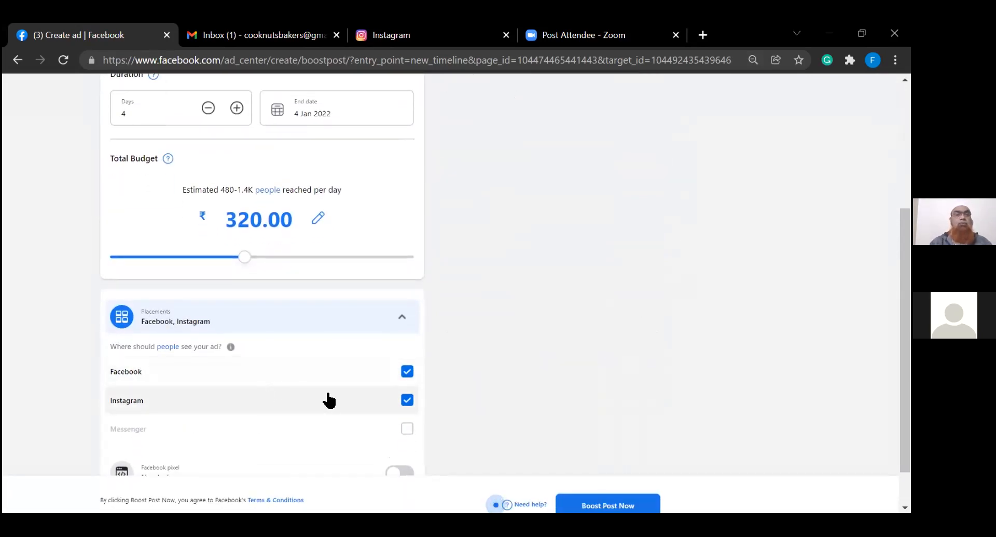
scroll(328, 400, "down", 2)
scroll(328, 395, "down", 1)
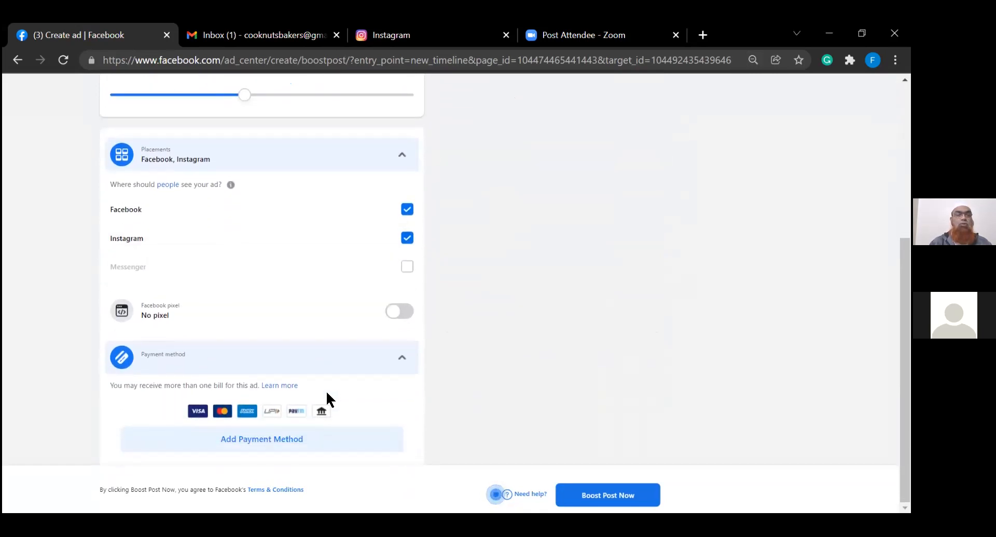
scroll(389, 324, "down", 3)
scroll(389, 323, "down", 2)
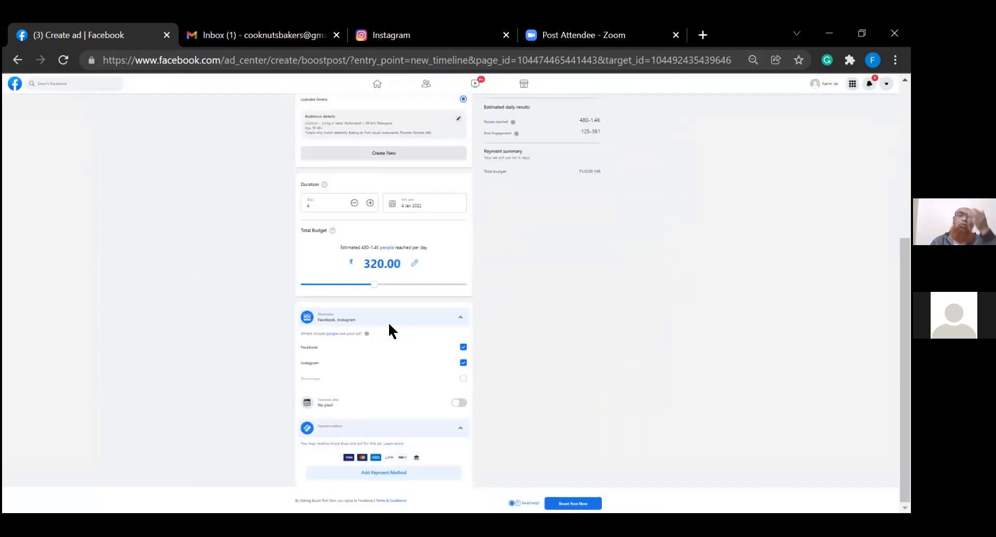
scroll(390, 332, "up", 3)
scroll(387, 329, "down", 2)
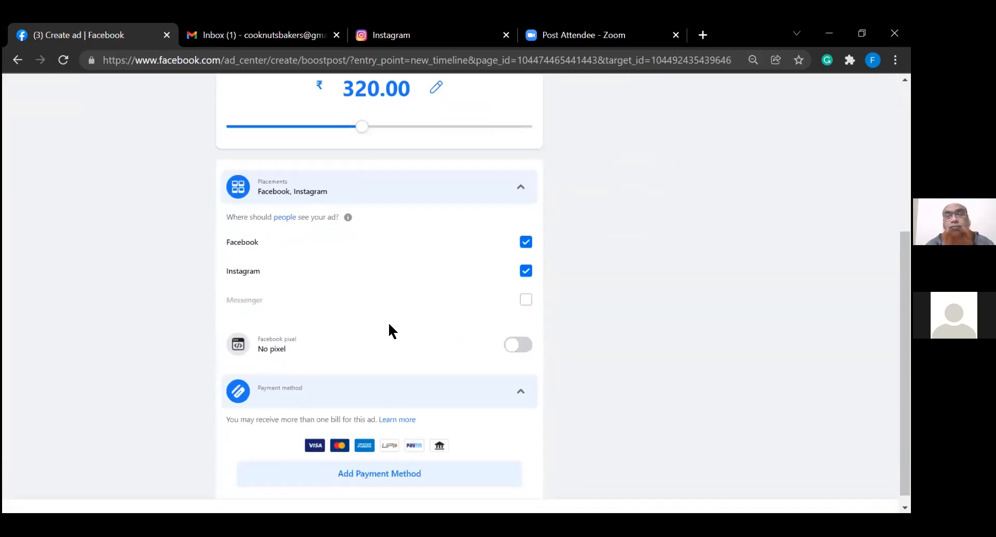
scroll(389, 324, "down", 1)
scroll(389, 323, "down", 1)
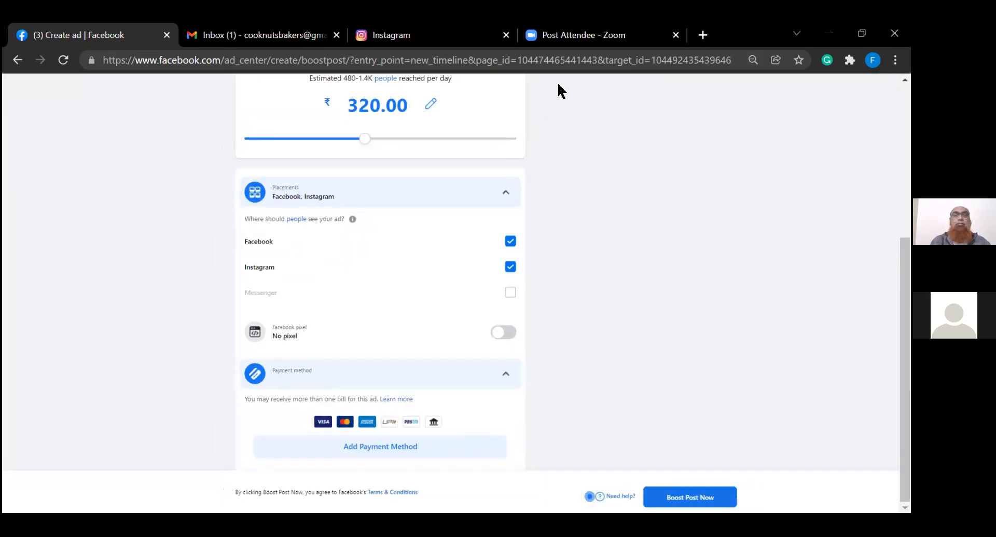
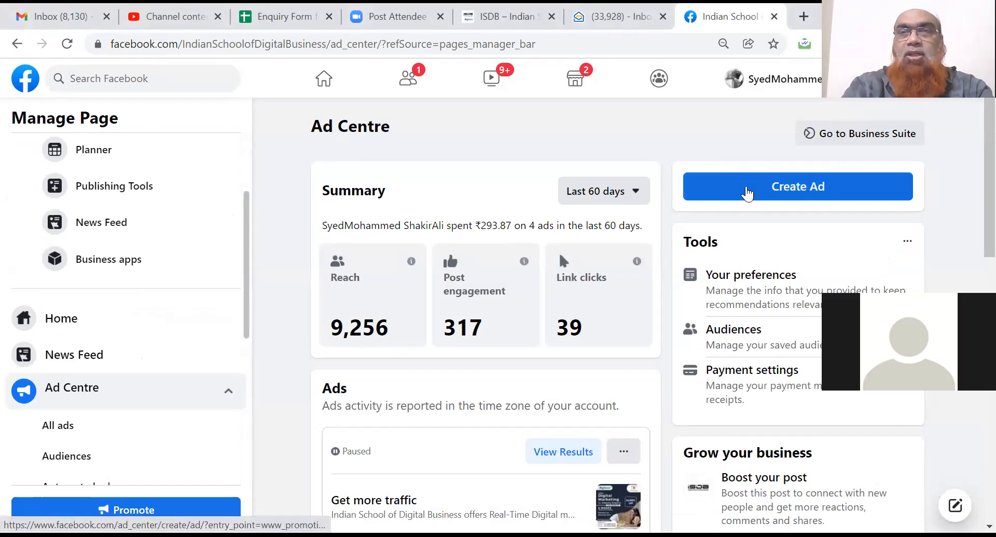
Start a new ad from the Indian School of Digital Business page's Ad Centre and set its goal to Get more leads
left_click(747, 193)
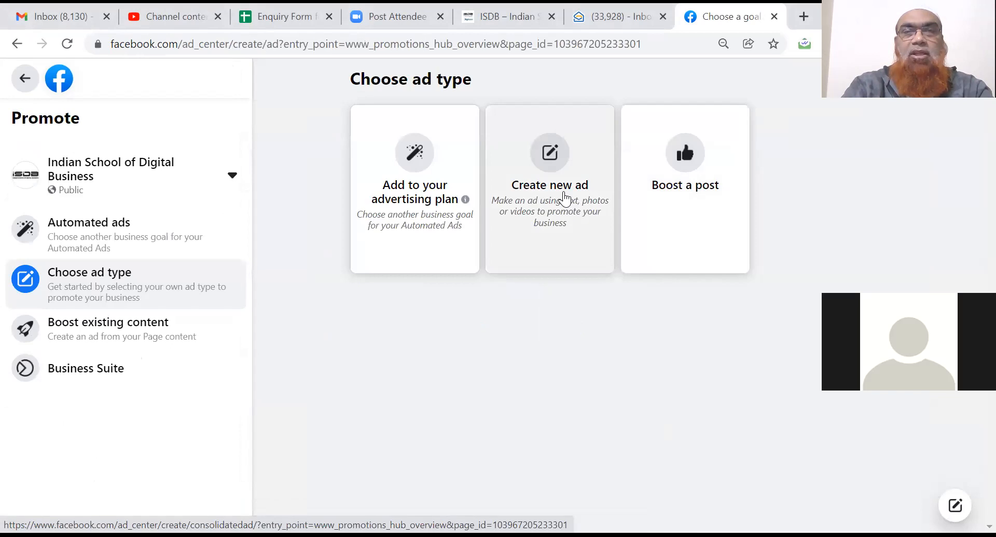
left_click(565, 196)
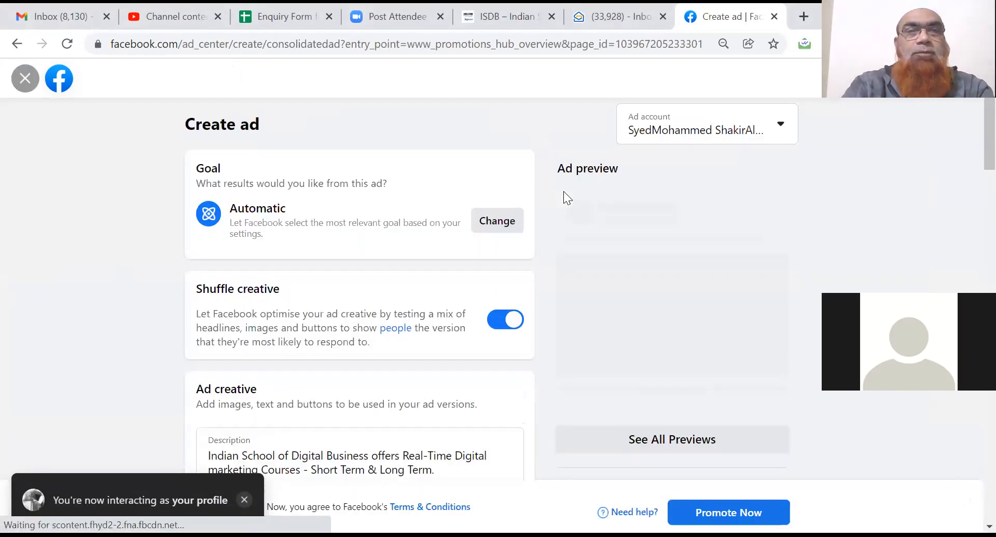
left_click(499, 222)
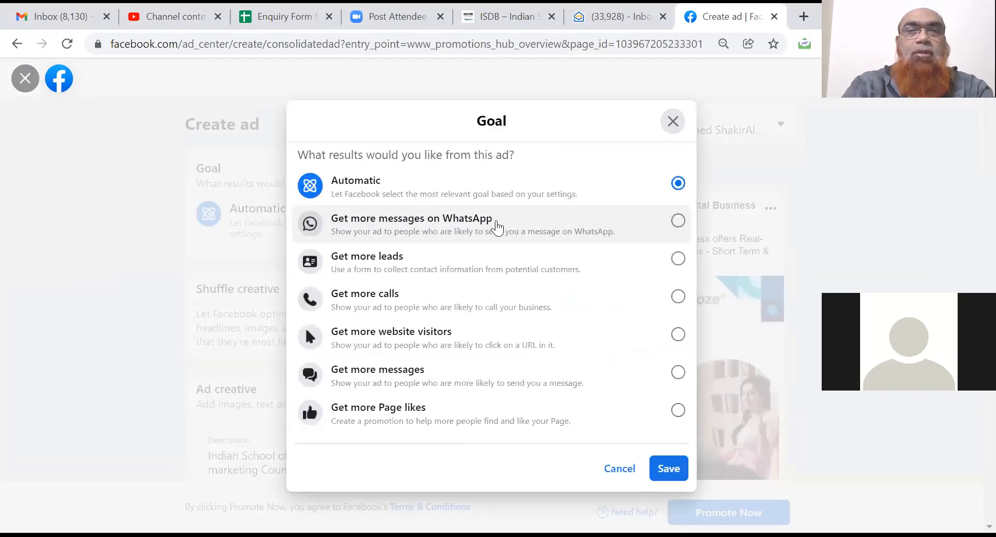
left_click(461, 269)
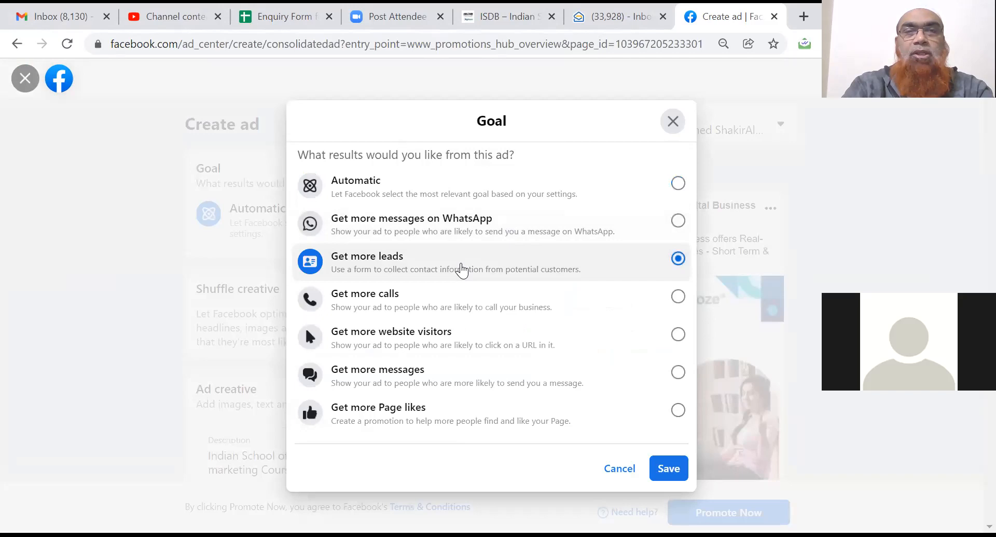
left_click(660, 471)
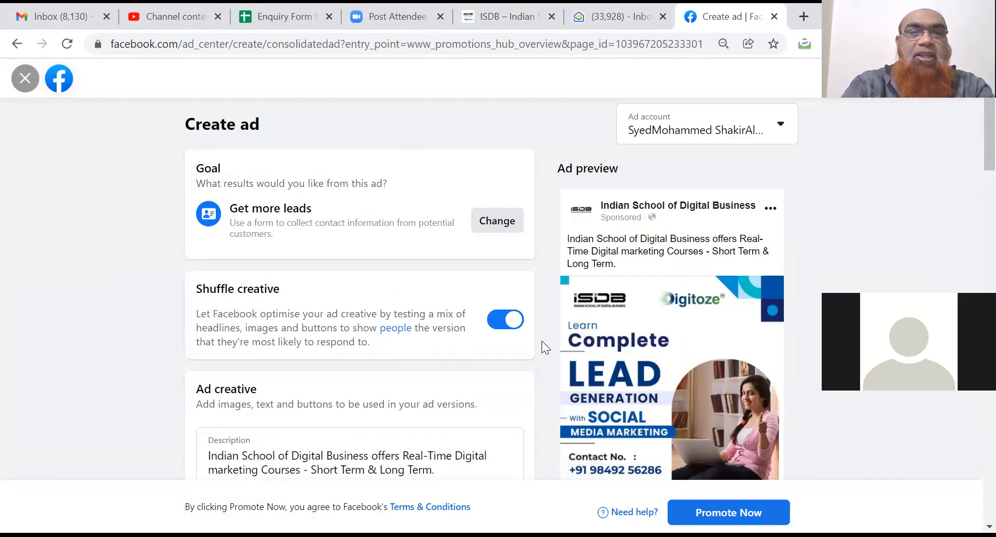
Remove three of the four images from the ad creative, keeping only the Learn Complete Lead Generation image
scroll(542, 341, "down", 3)
scroll(542, 340, "down", 6)
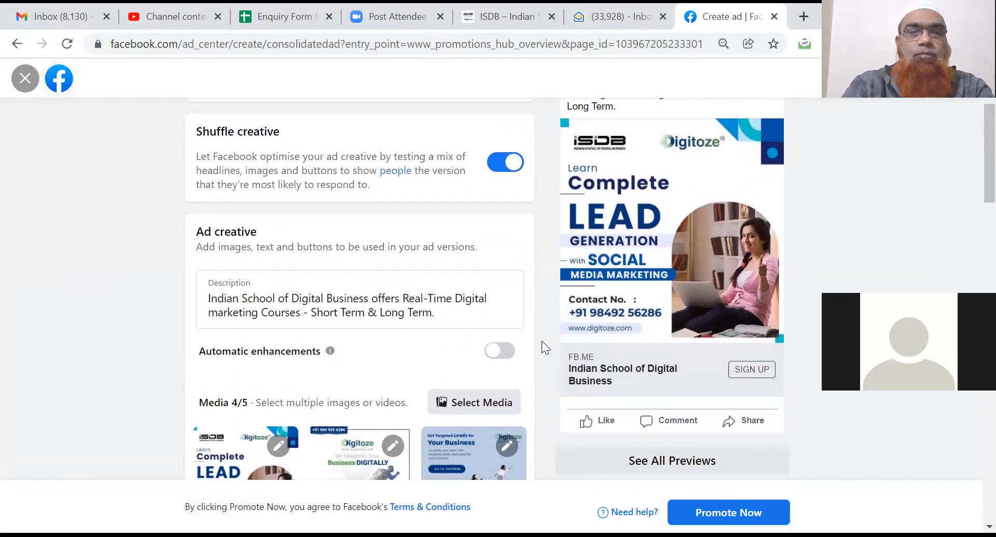
scroll(542, 341, "down", 5)
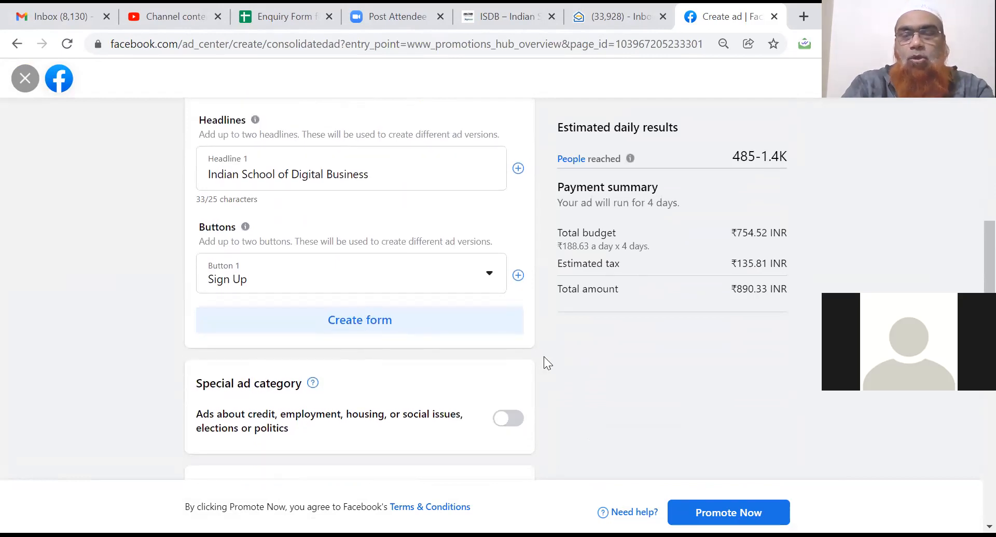
scroll(544, 356, "up", 6)
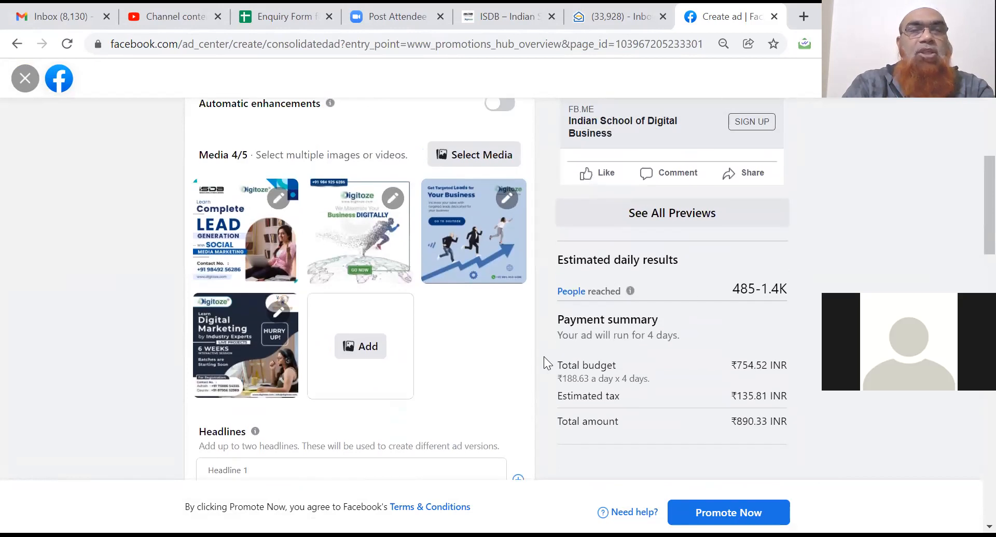
scroll(544, 356, "up", 4)
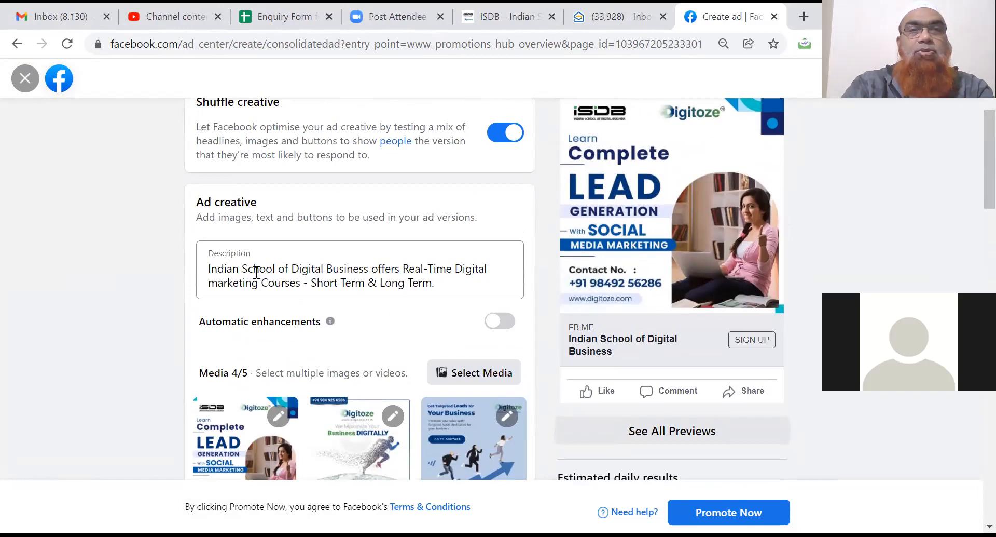
scroll(256, 271, "down", 3)
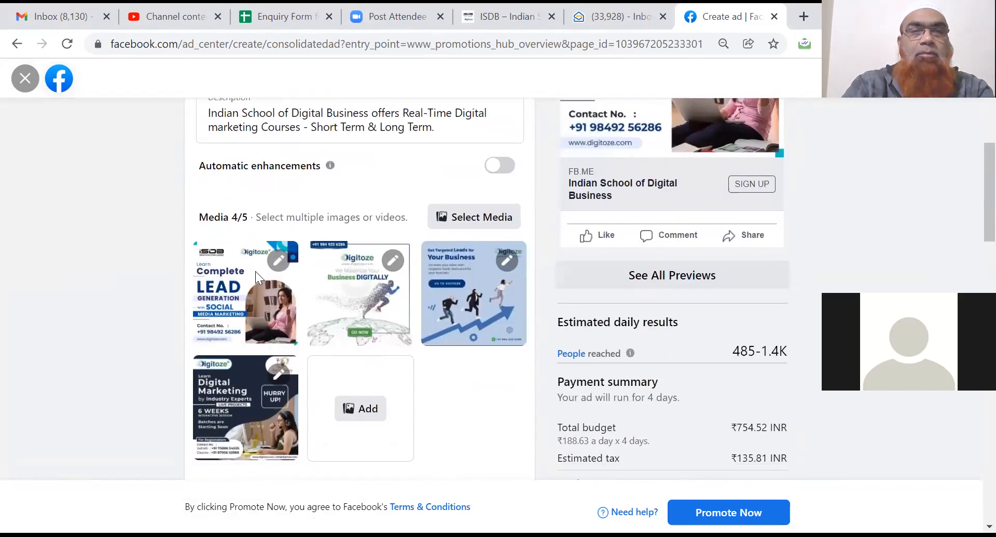
left_click(474, 220)
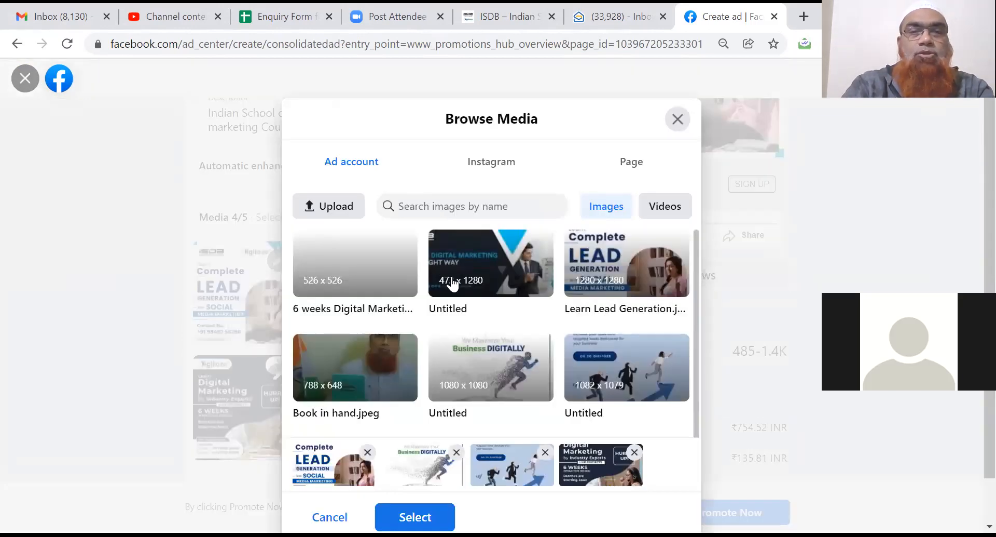
left_click(457, 453)
left_click(457, 453)
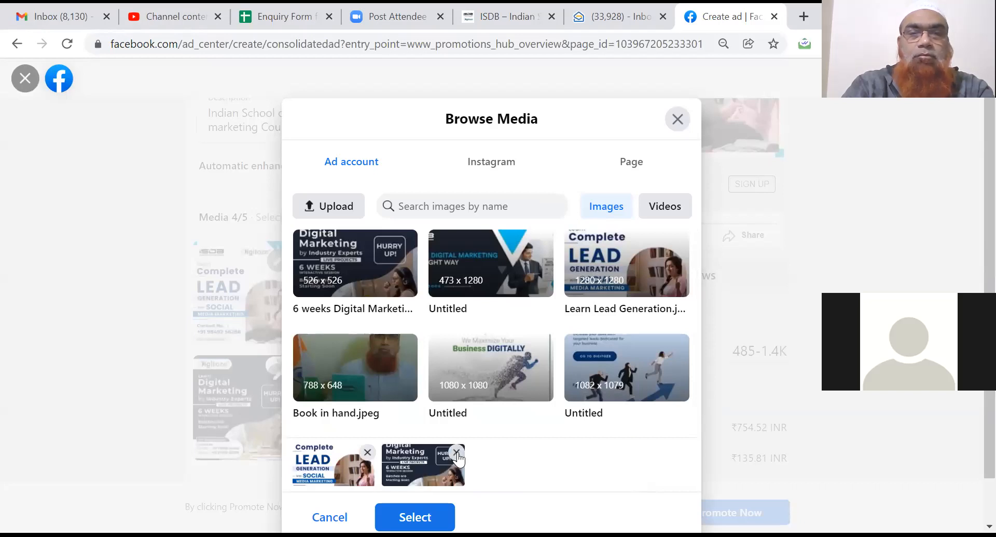
left_click(457, 453)
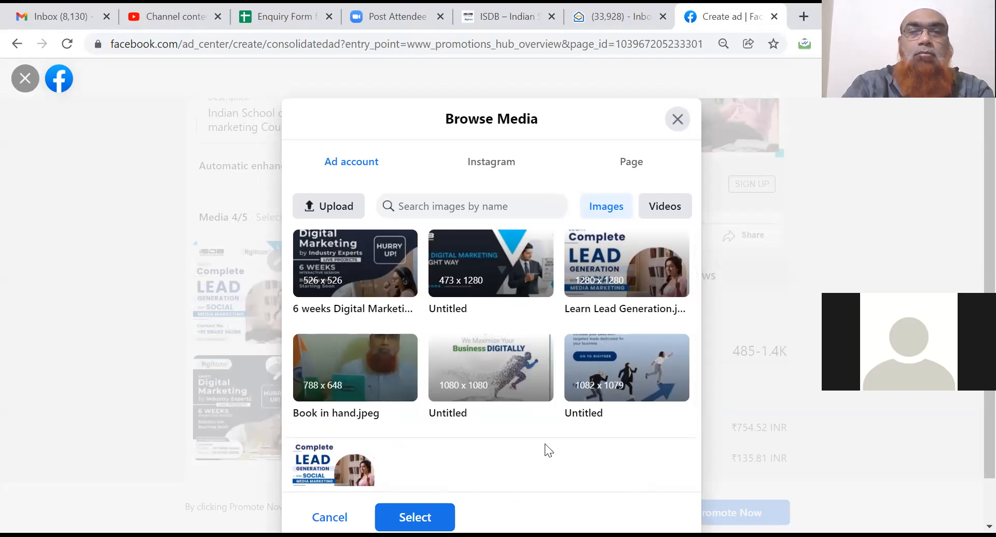
left_click(414, 515)
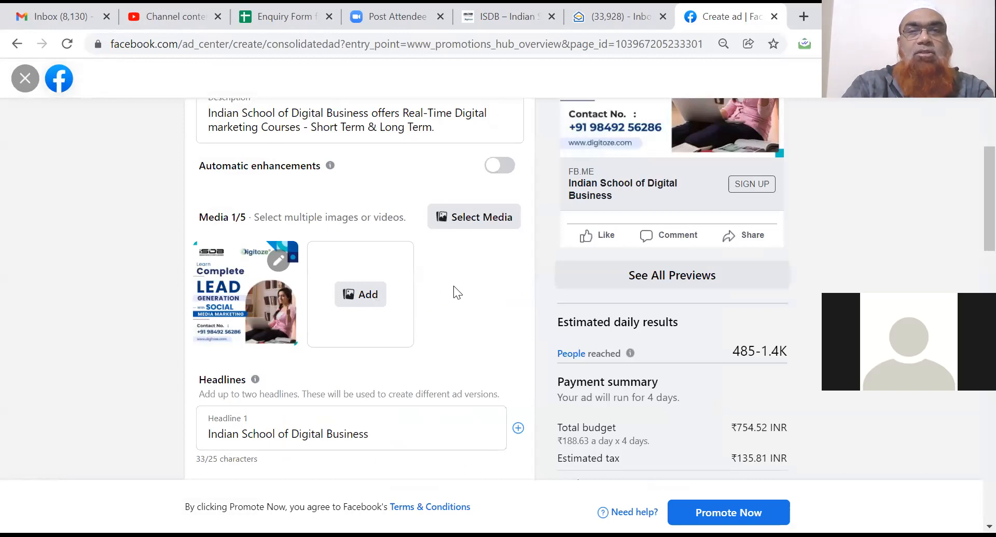
Set the ad's first headline to "Learn Digital Marketing" and its first button to Learn More
scroll(456, 286, "down", 3)
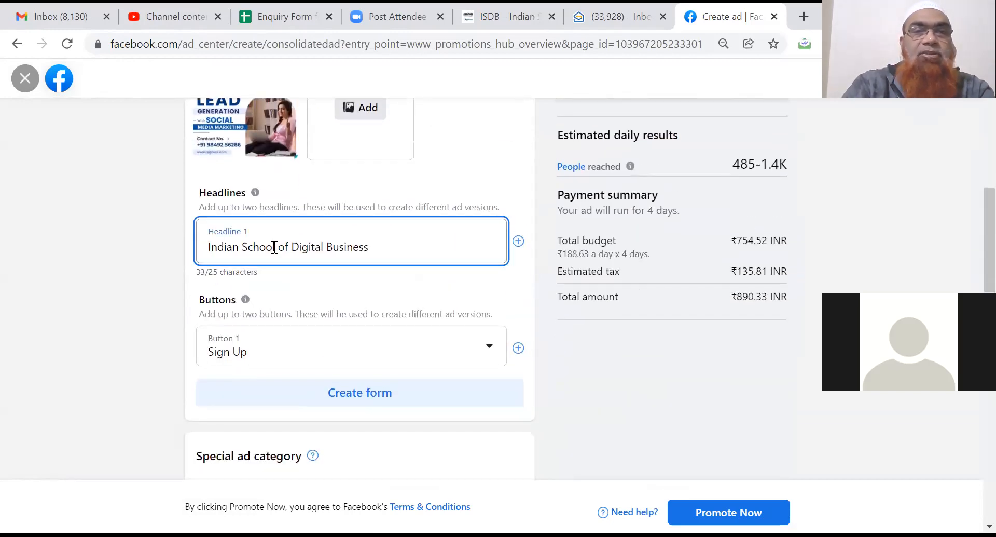
triple_click(273, 246)
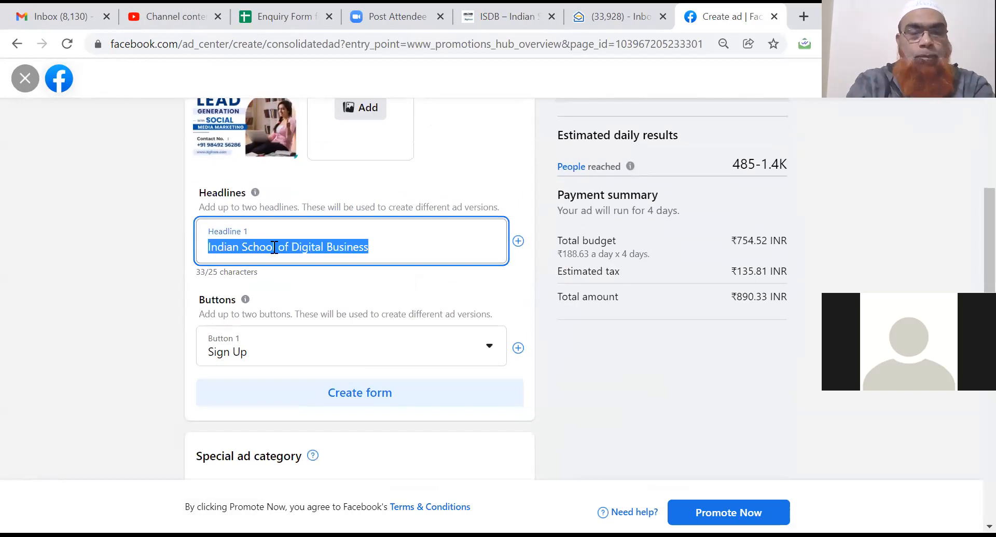
type("Lea")
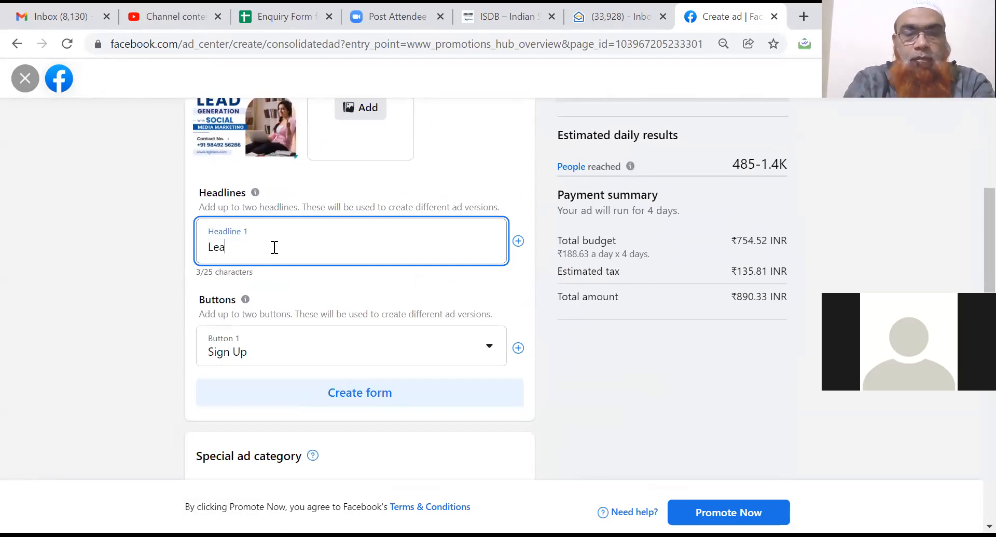
type("rn Digit")
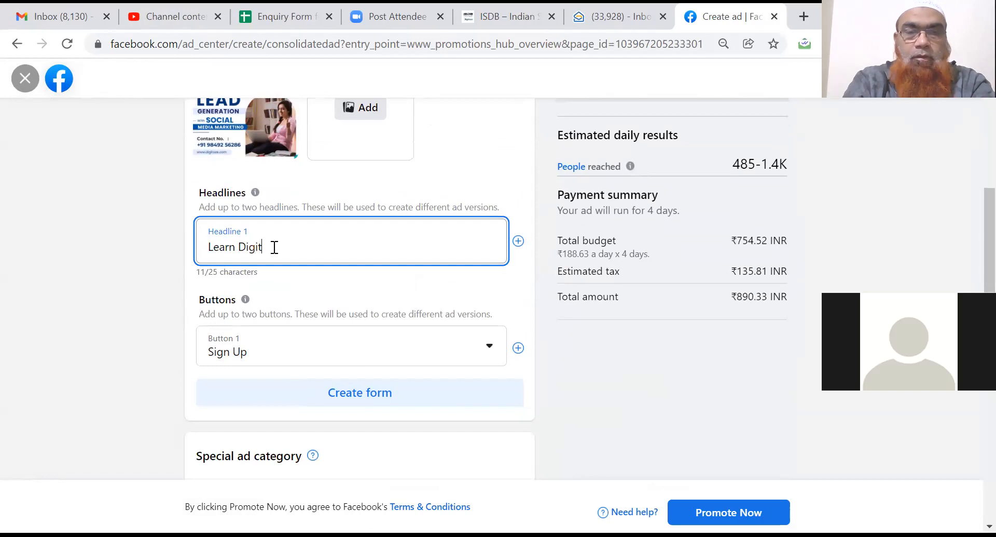
type("al Marketing")
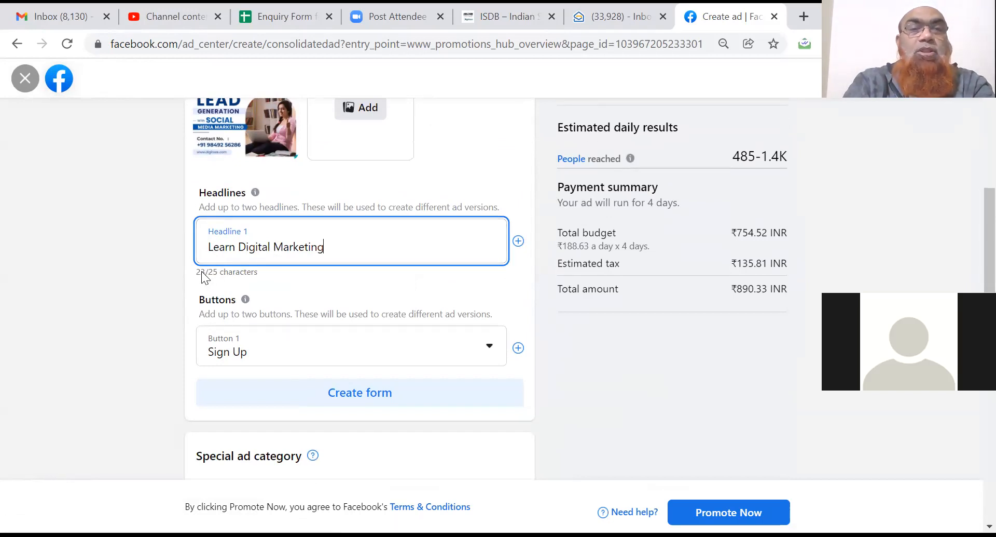
left_click_drag(209, 250, 327, 250)
left_click(330, 254)
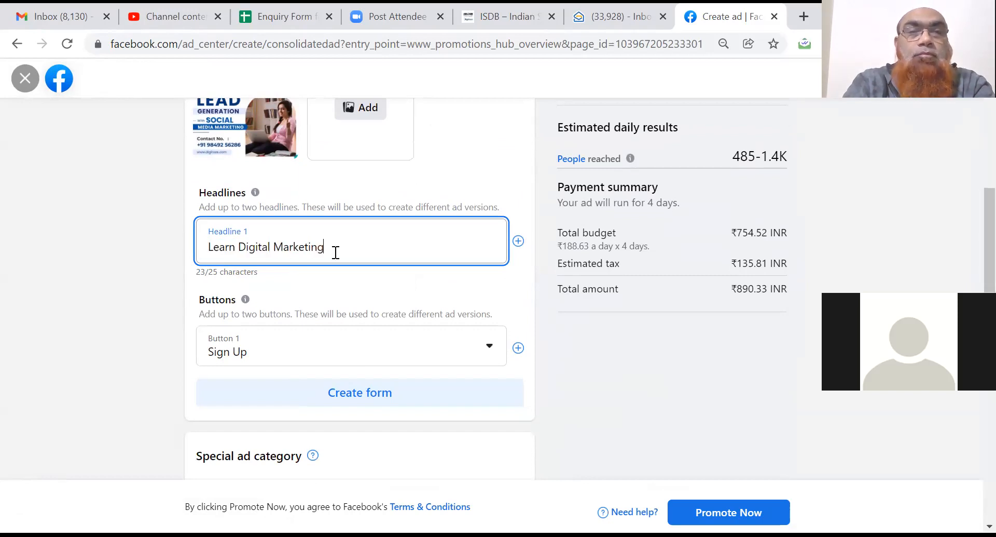
left_click(269, 357)
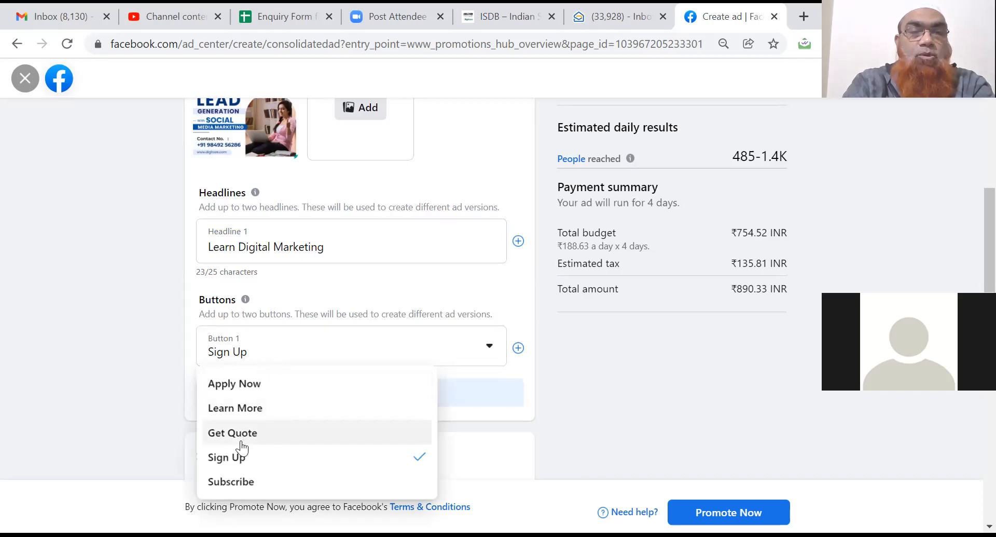
left_click(249, 409)
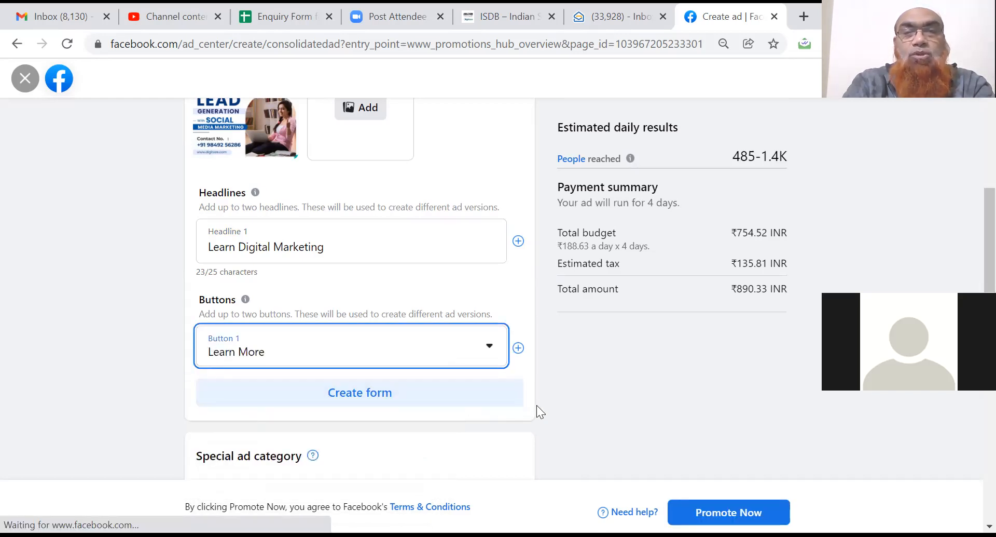
Start a new contact form for the ad and name it "Digital Marketing Course - Testing 31st Dec 2021"
scroll(537, 407, "down", 2)
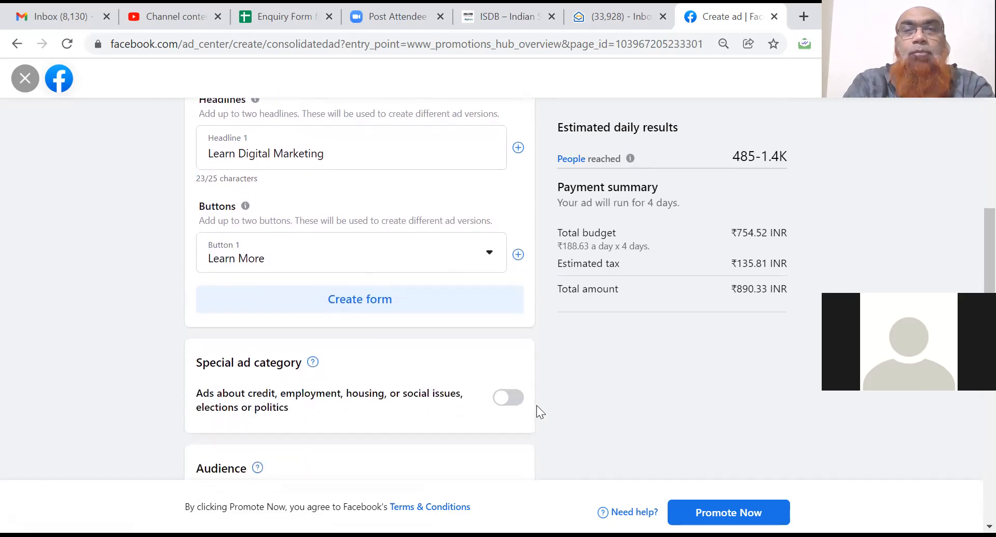
left_click(359, 303)
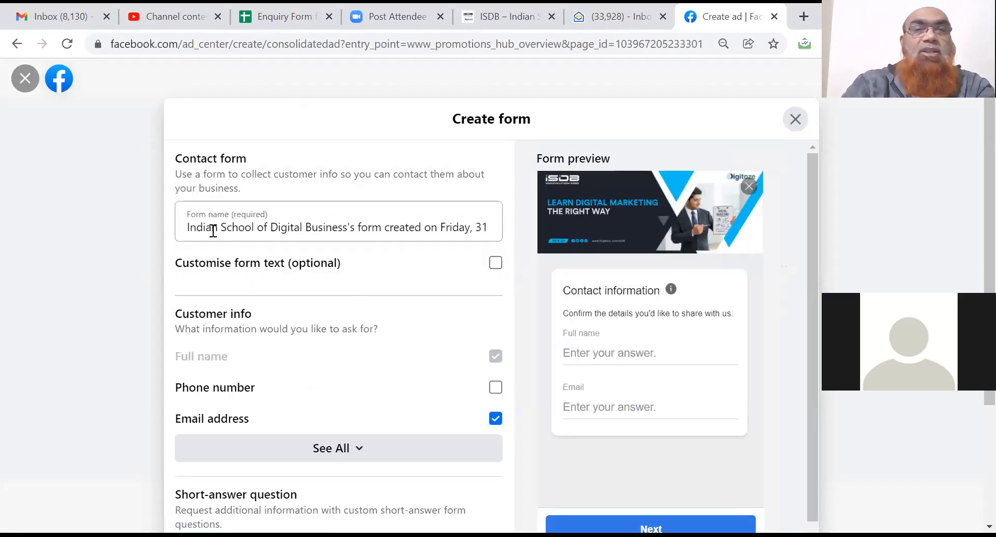
left_click_drag(187, 230, 496, 223)
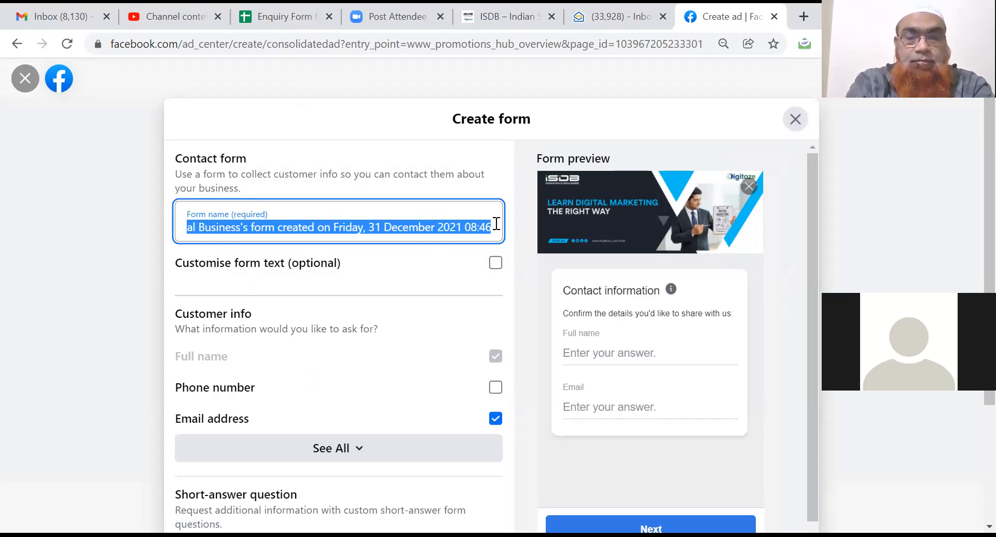
type("Di")
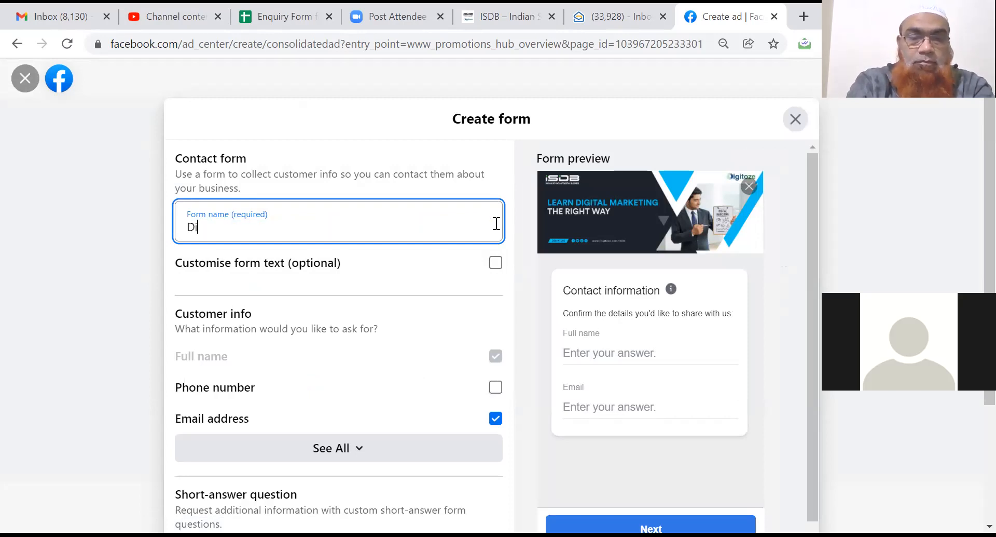
type("gital Mar")
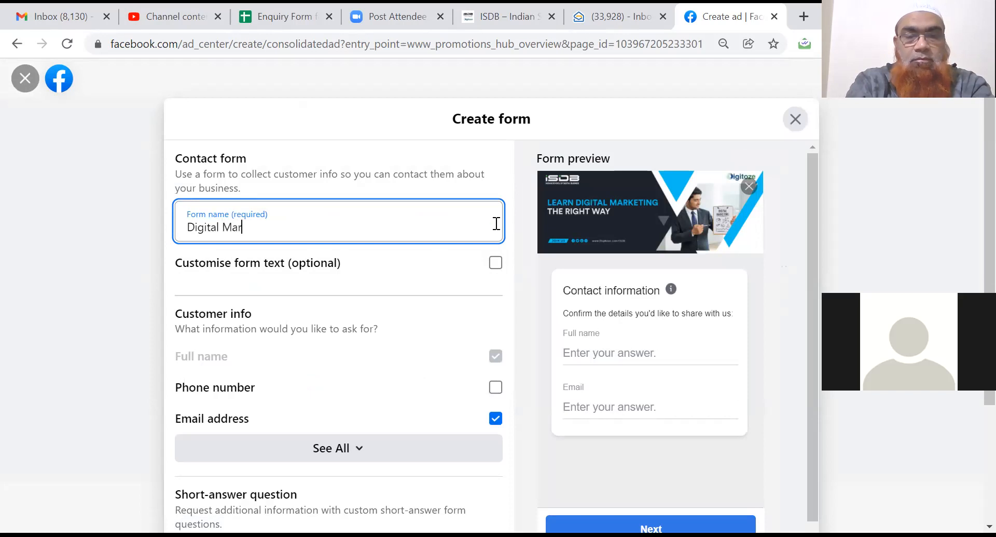
type("keting Cou")
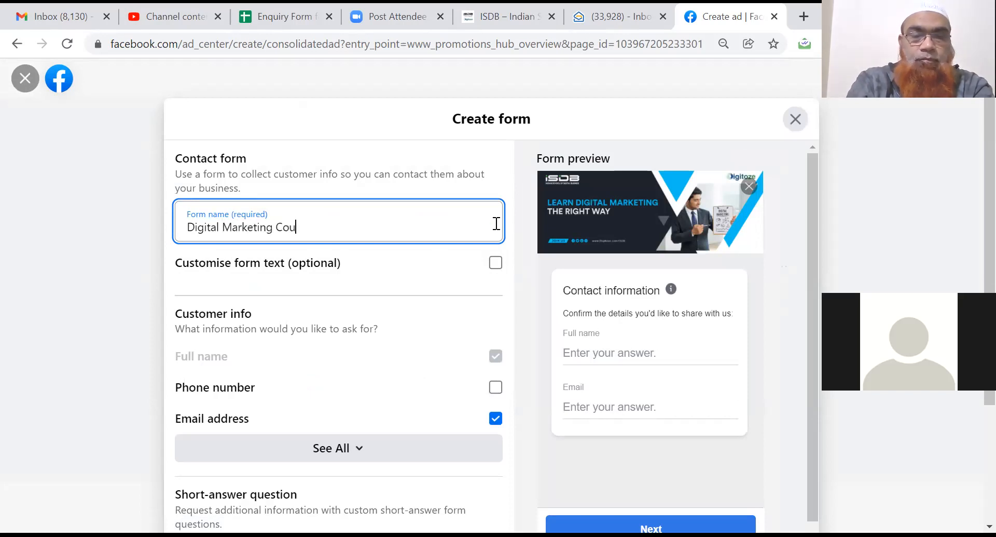
type("rse -")
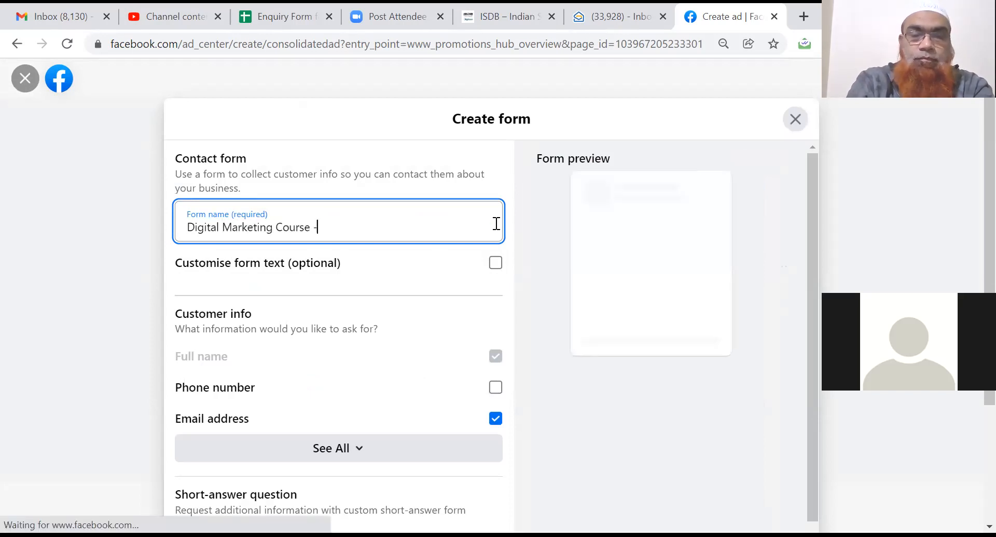
type(" Testing")
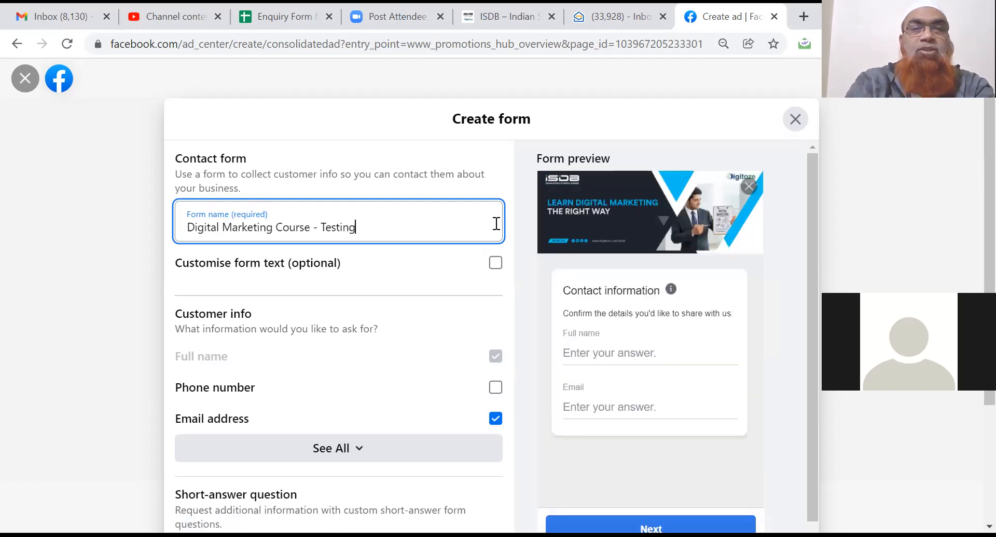
type(" 3")
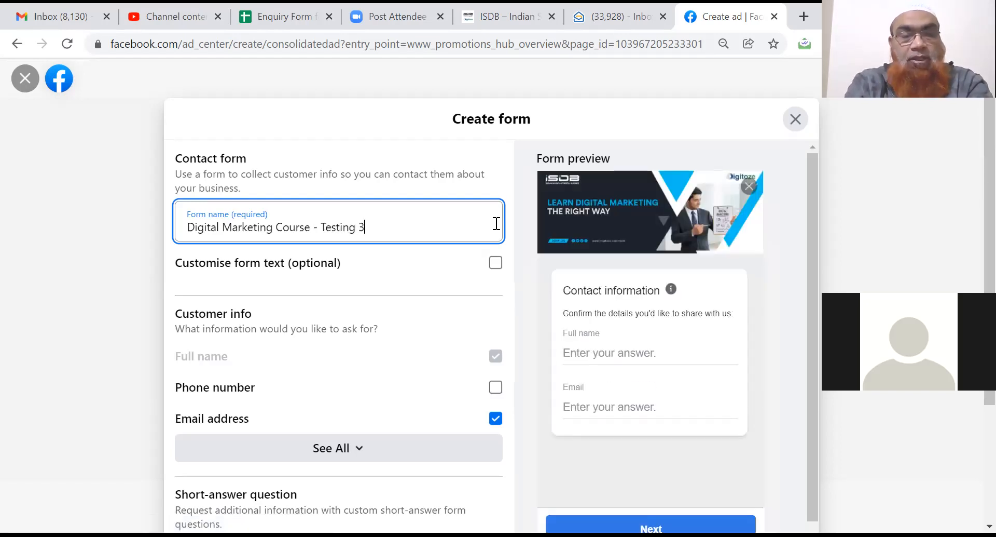
type("1st Dec 2021")
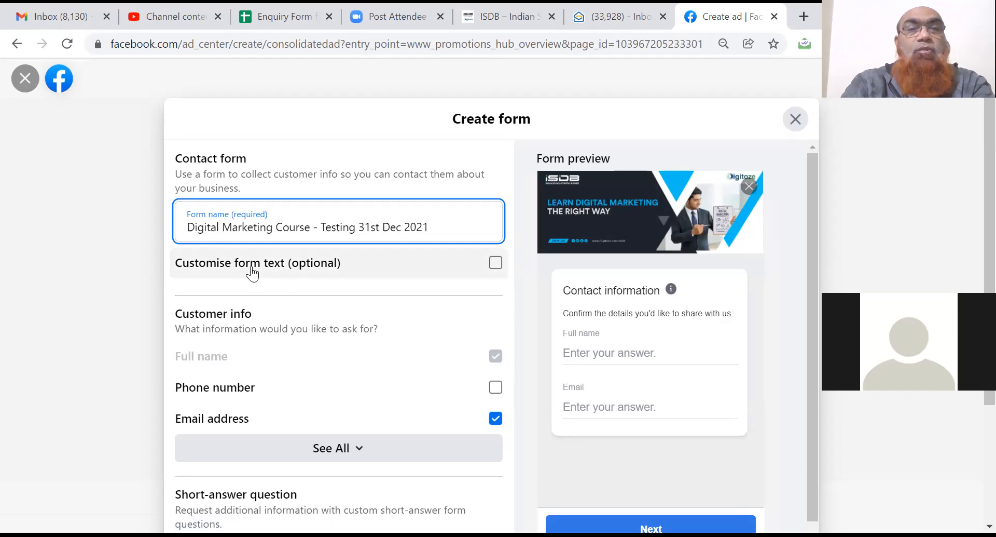
left_click(523, 297)
Request the phone number in the form's customer info, and review the full list of other available fields
scroll(523, 297, "down", 1)
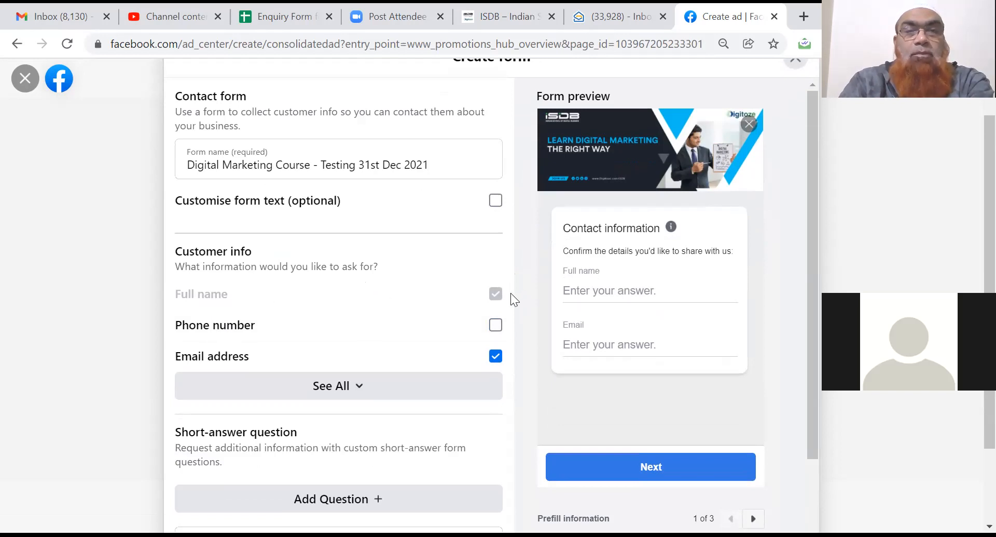
left_click(496, 326)
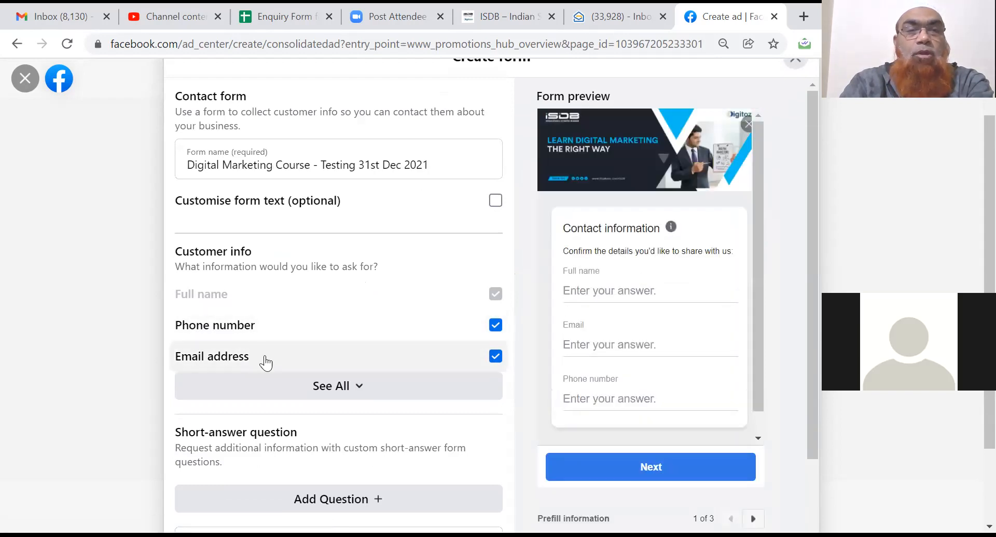
left_click(332, 393)
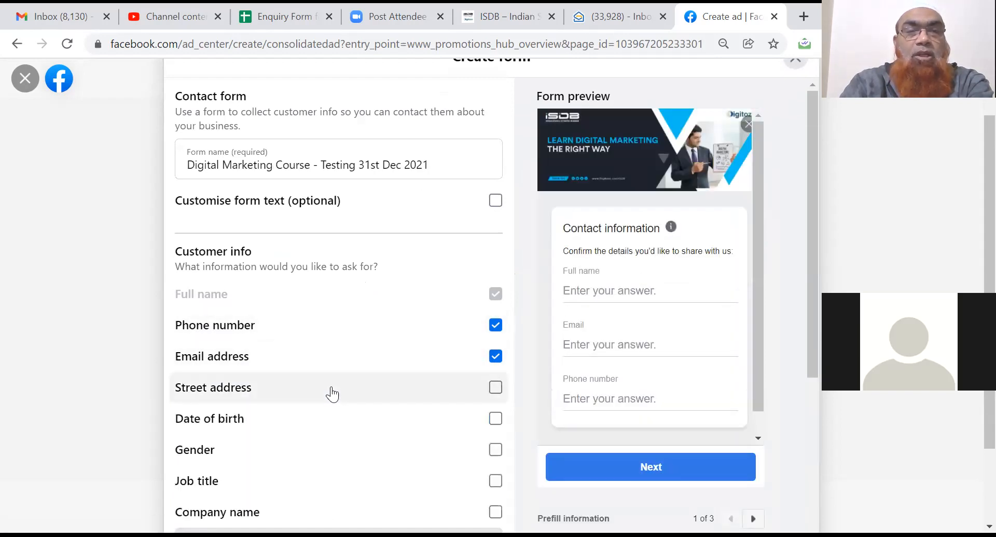
scroll(523, 387, "down", 2)
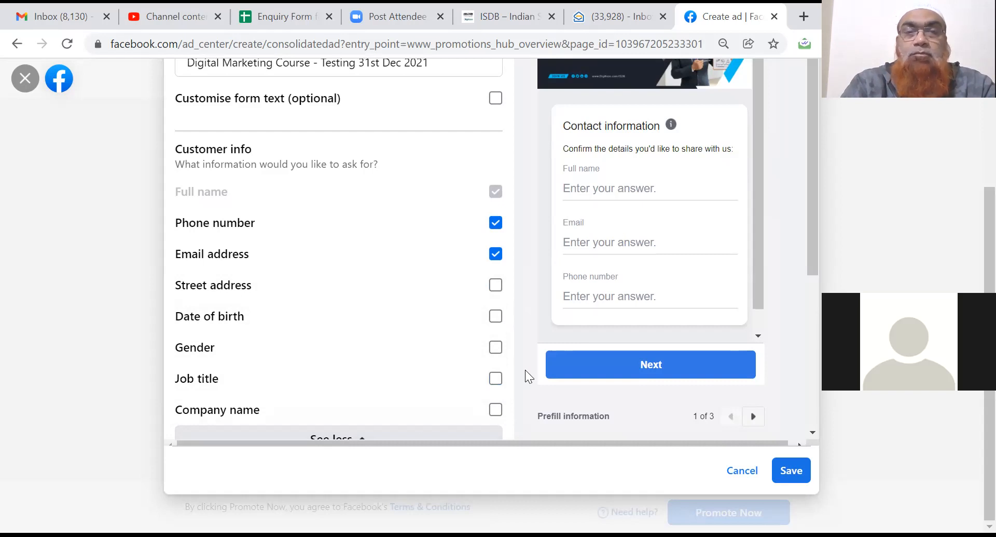
left_click(360, 439)
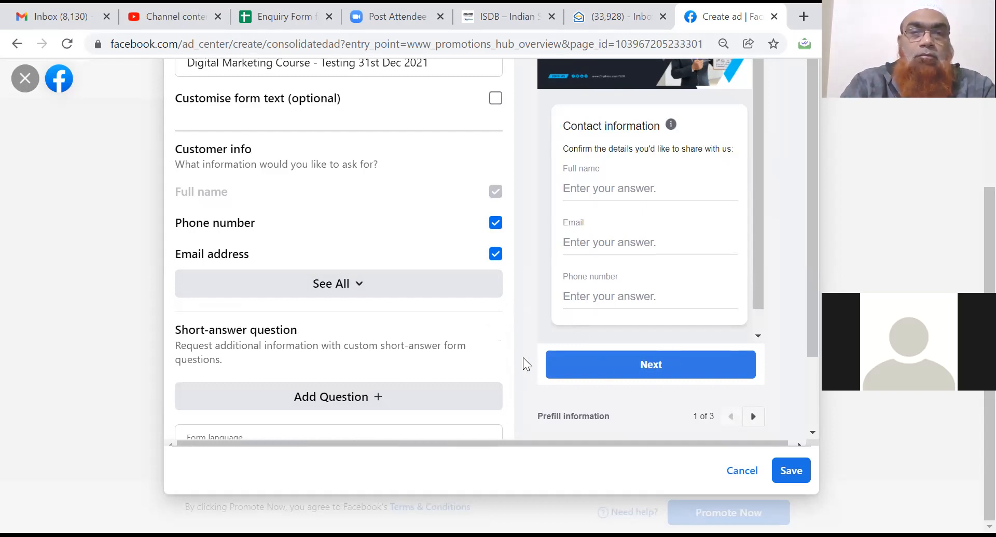
Add a short-answer question reading "Your Qualification" to the contact form
left_click(343, 396)
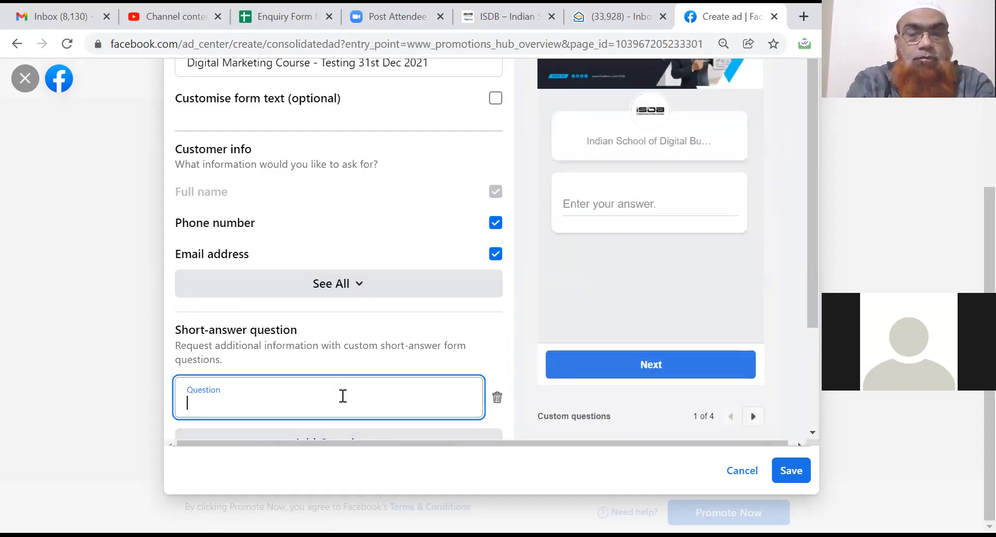
type("Your Qualification")
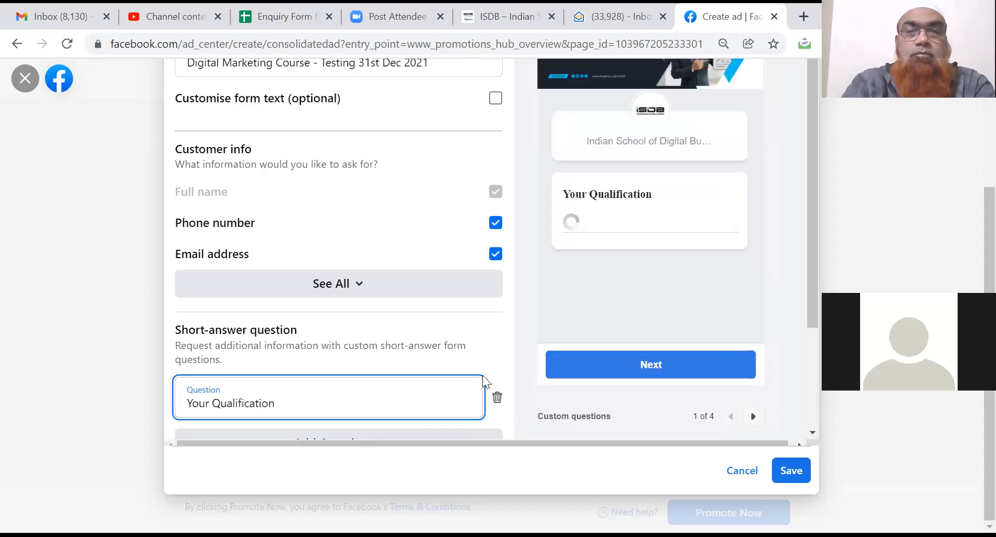
left_click(518, 368)
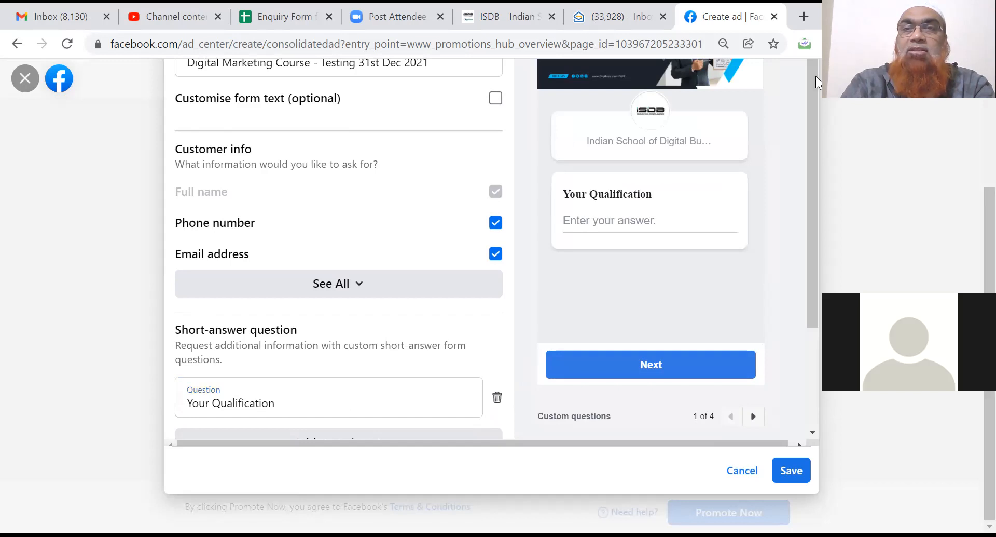
Add a second short-answer question reading "Location/ Area" to the contact form
left_click_drag(812, 75, 813, 103)
scroll(813, 104, "down", 3)
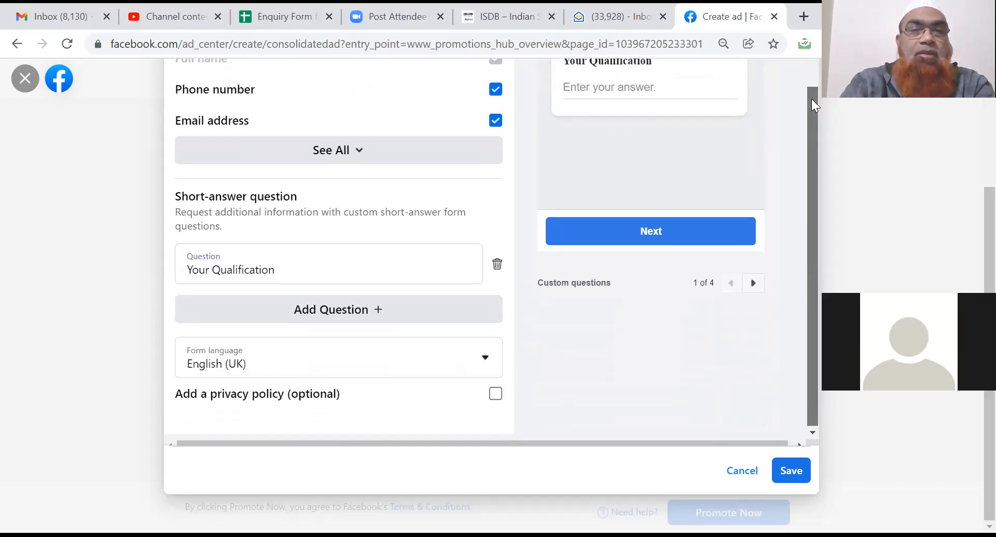
left_click(341, 311)
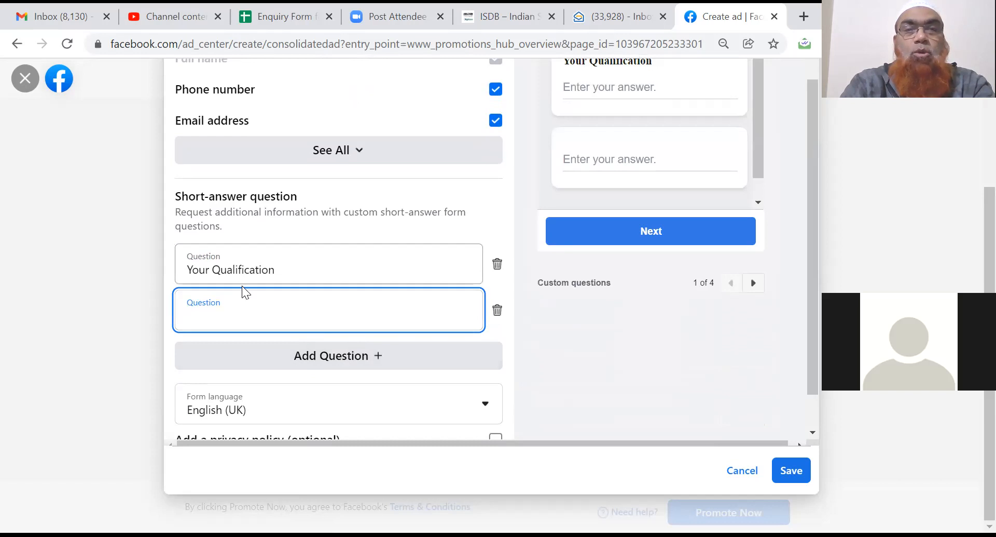
type("Location")
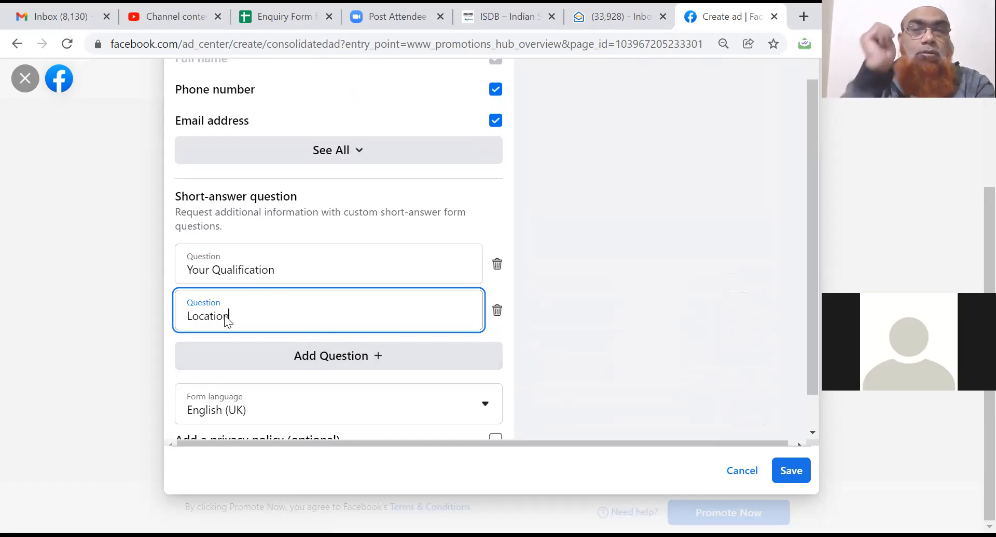
type("/ Area")
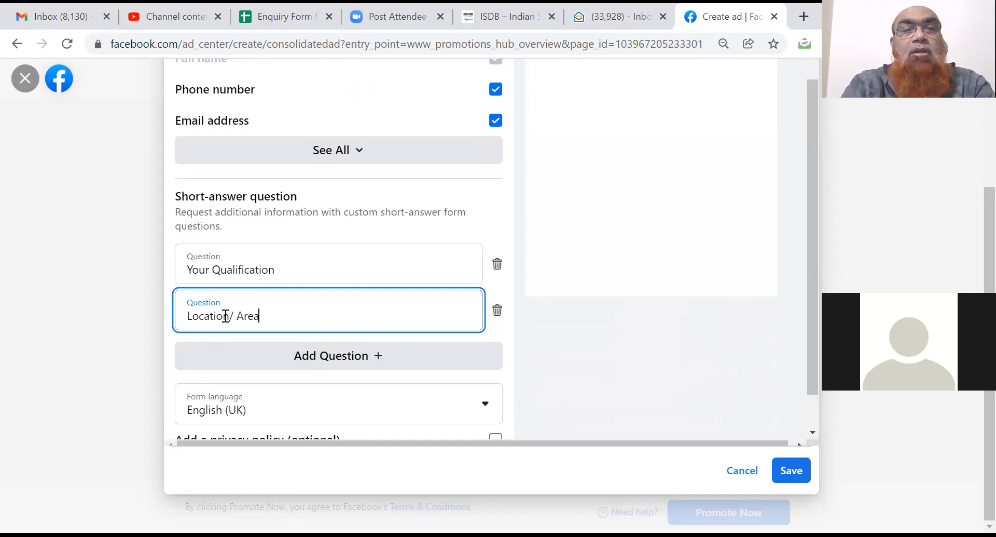
left_click(513, 313)
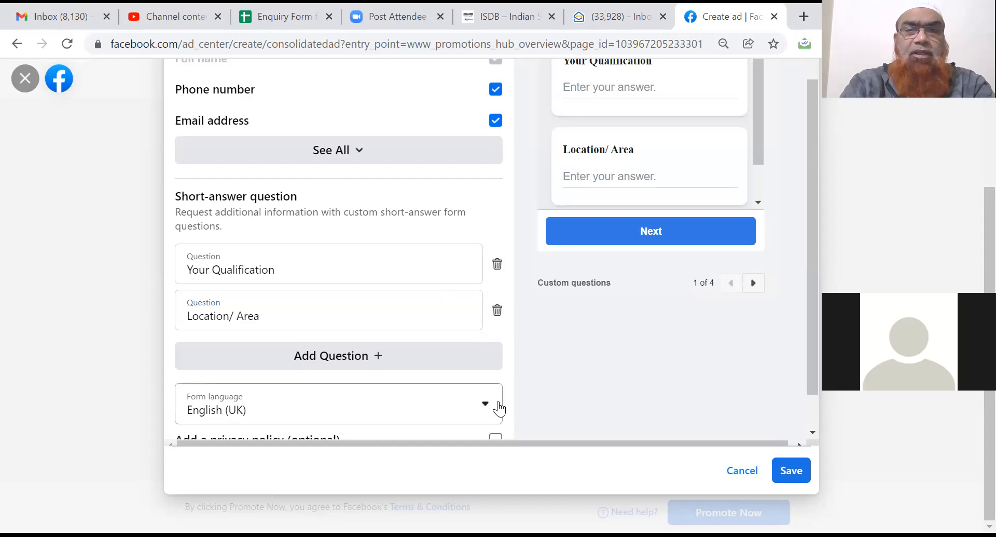
Check which form languages are offered and which link fields the optional privacy policy requires, without adding a policy
left_click(486, 409)
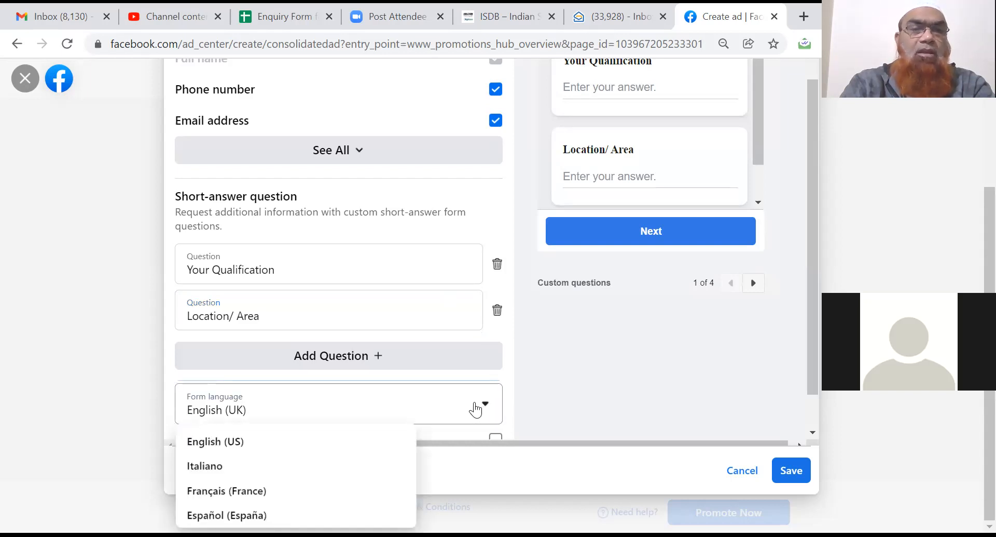
left_click(515, 404)
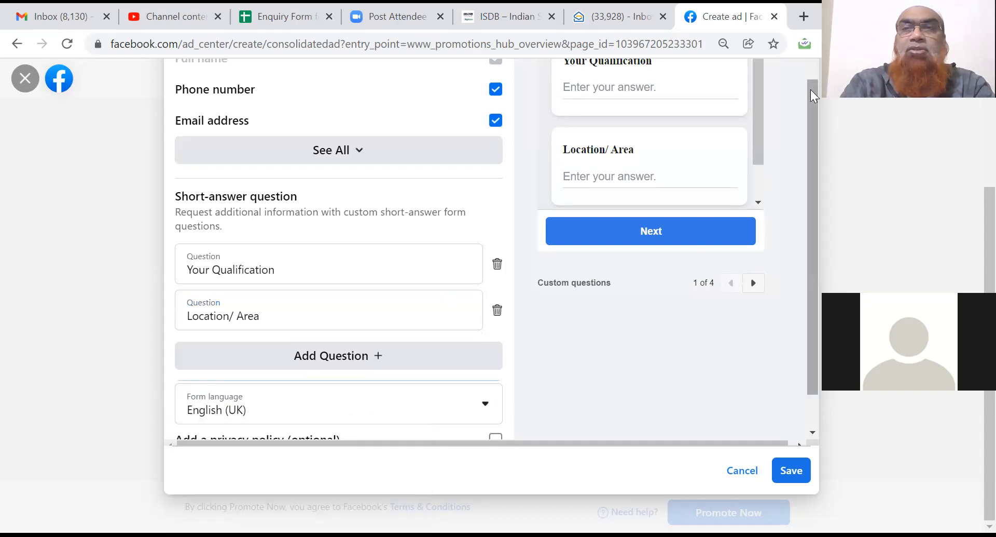
scroll(813, 100, "down", 1)
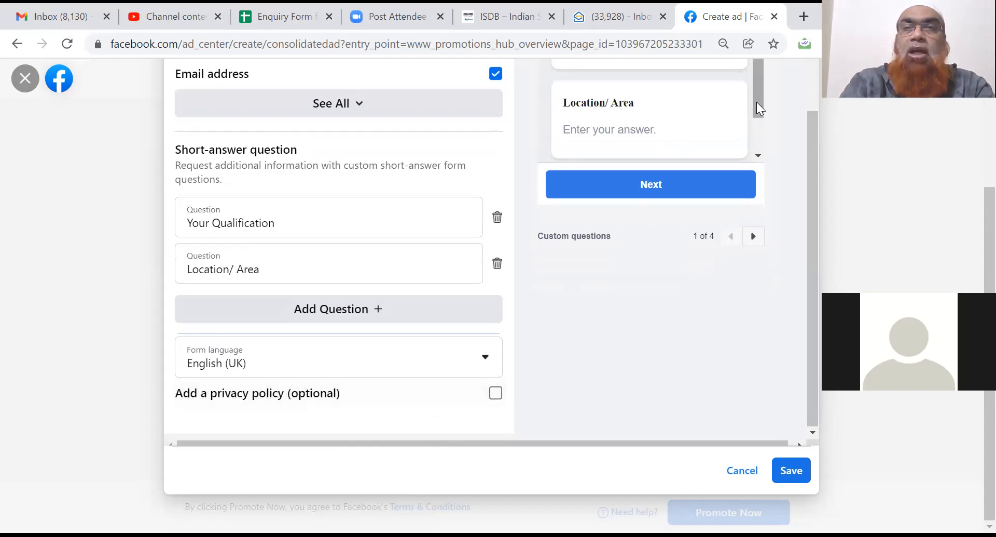
left_click_drag(761, 100, 763, 144)
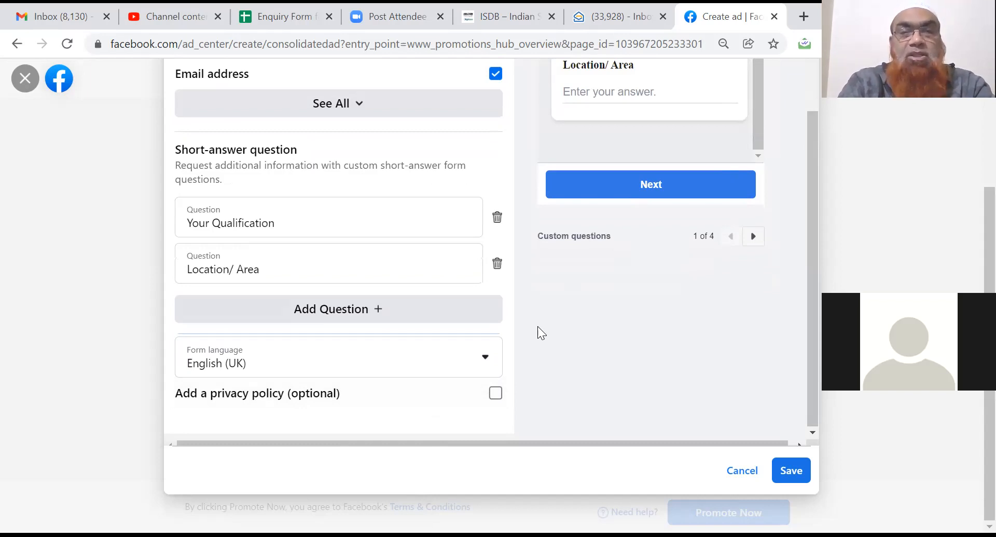
left_click(496, 394)
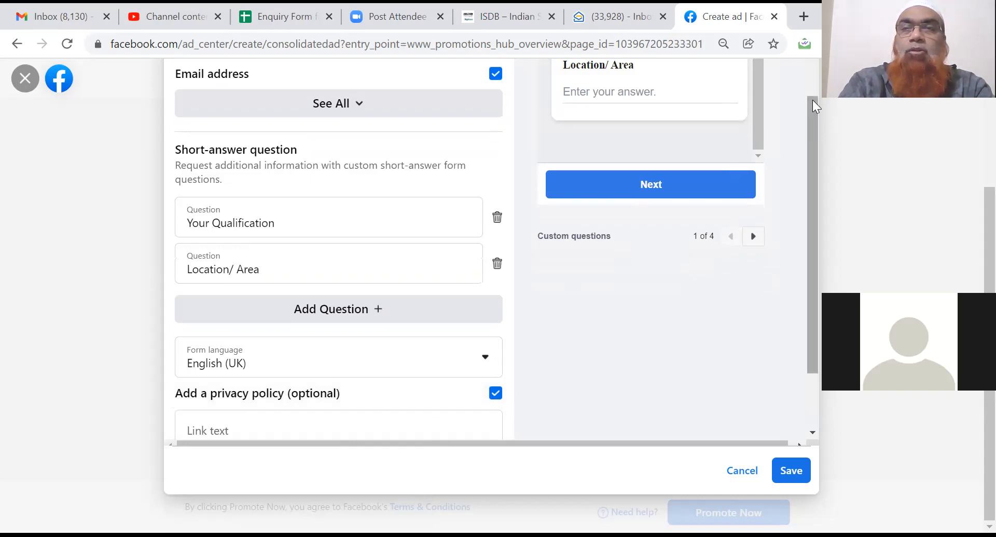
scroll(814, 106, "down", 2)
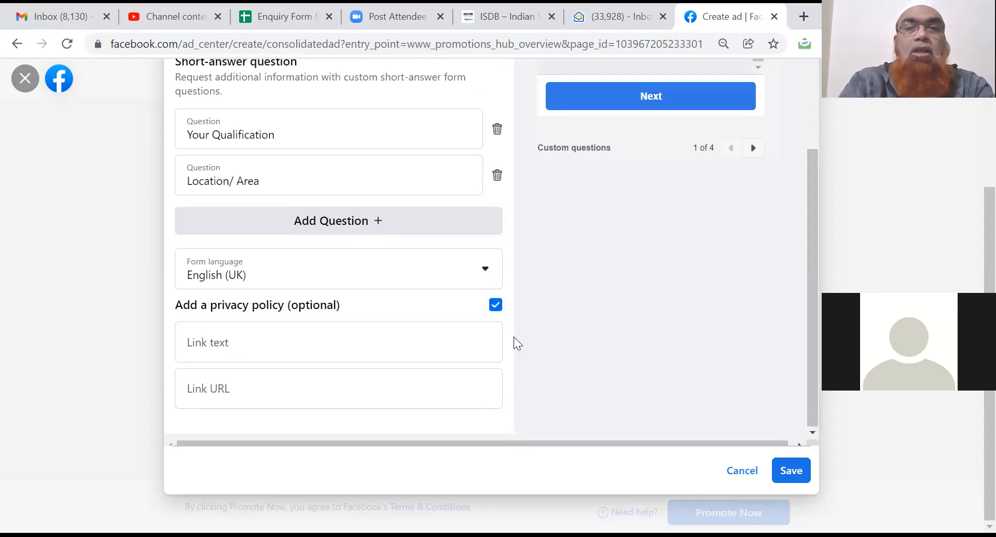
left_click(496, 306)
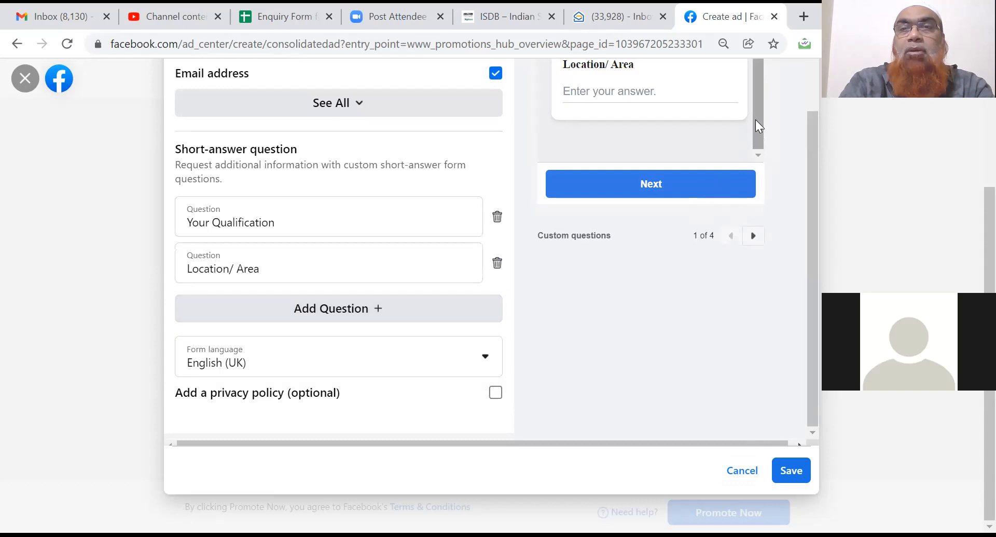
Go through the form preview from the custom questions to the prefill information, privacy review and message for leads
left_click_drag(756, 122, 761, 77)
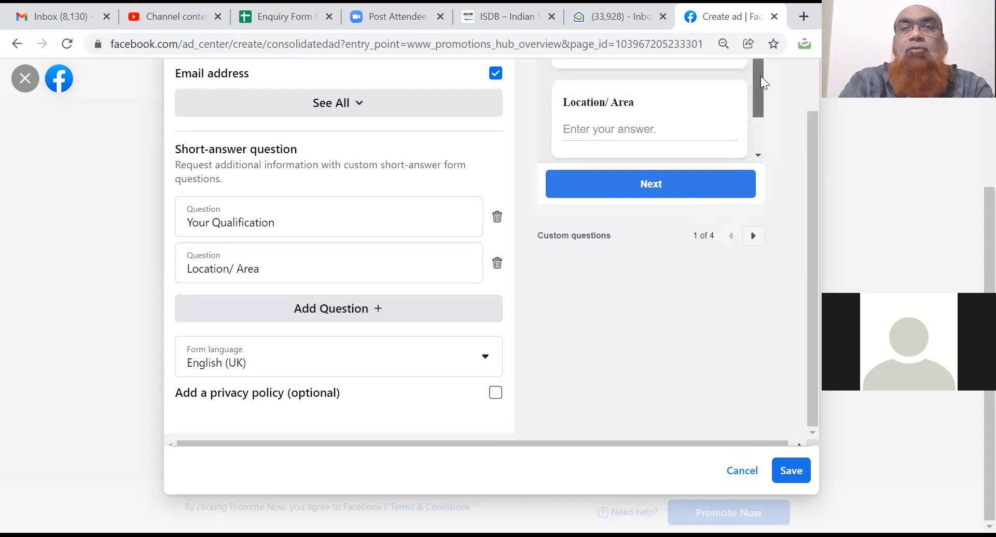
left_click(754, 236)
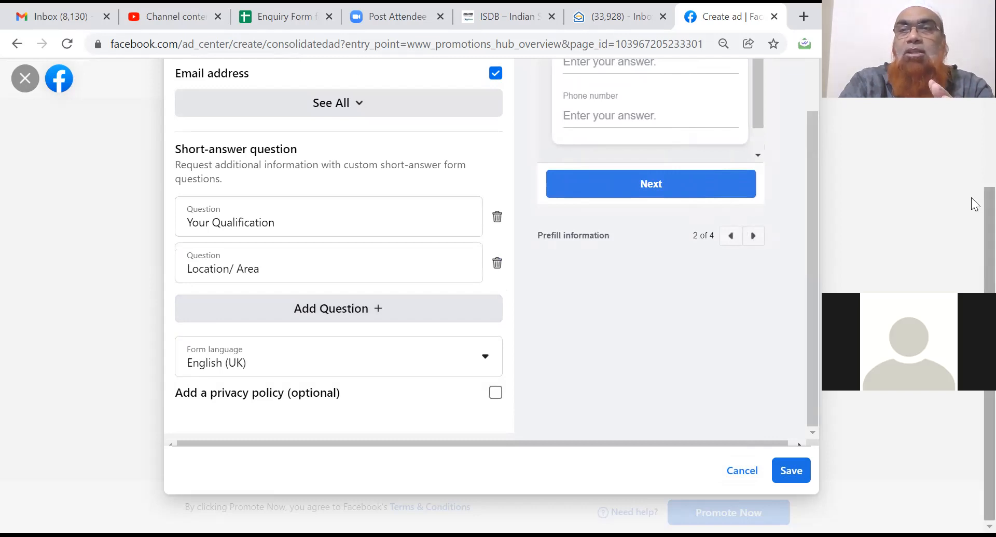
scroll(974, 141, "up", 2)
scroll(975, 135, "up", 1)
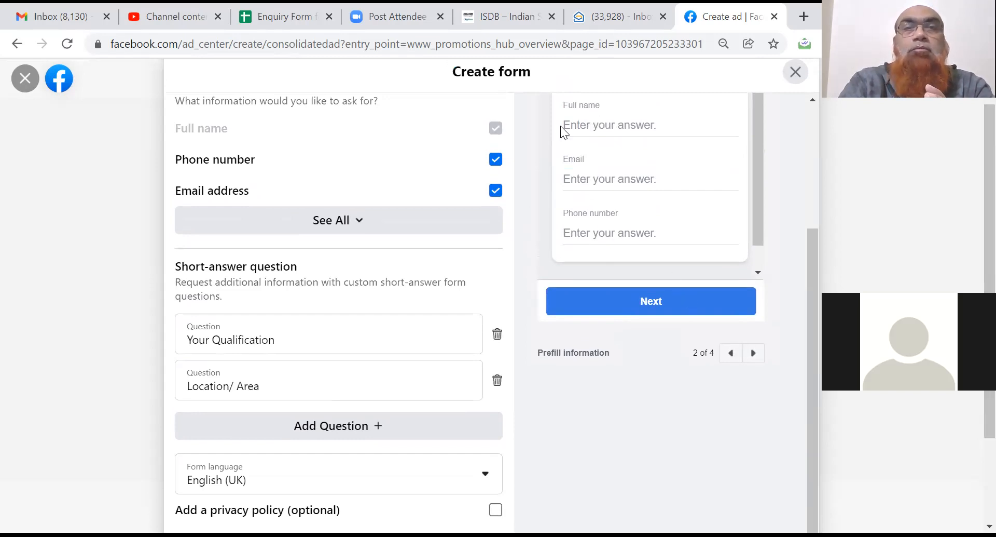
left_click(754, 354)
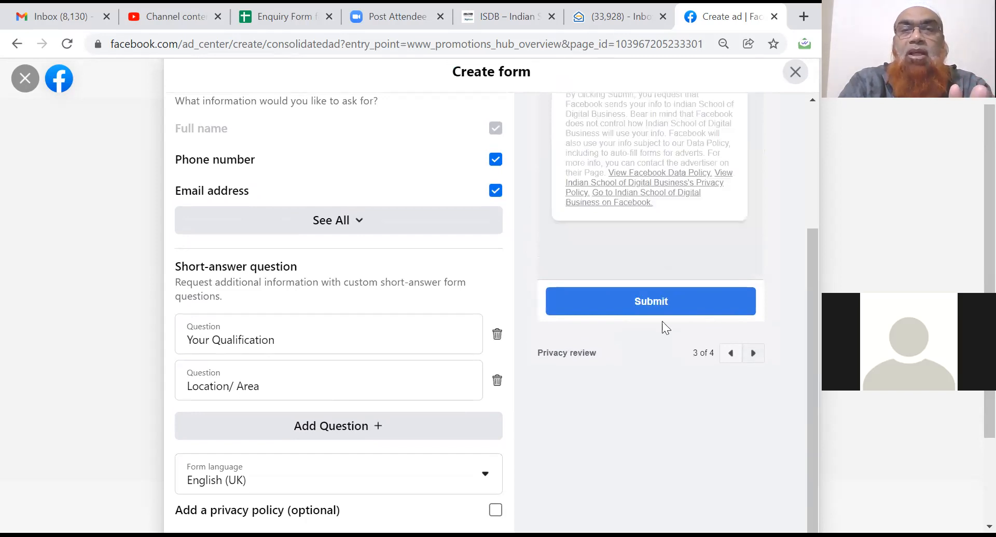
left_click(754, 354)
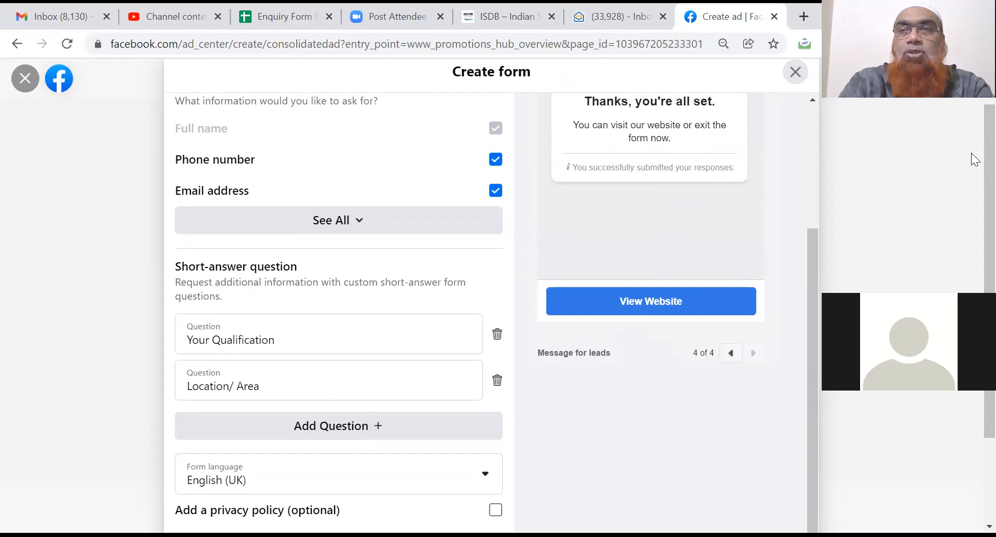
Save the contact form with English (UK) as its language and no privacy policy
scroll(338, 312, "down", 2)
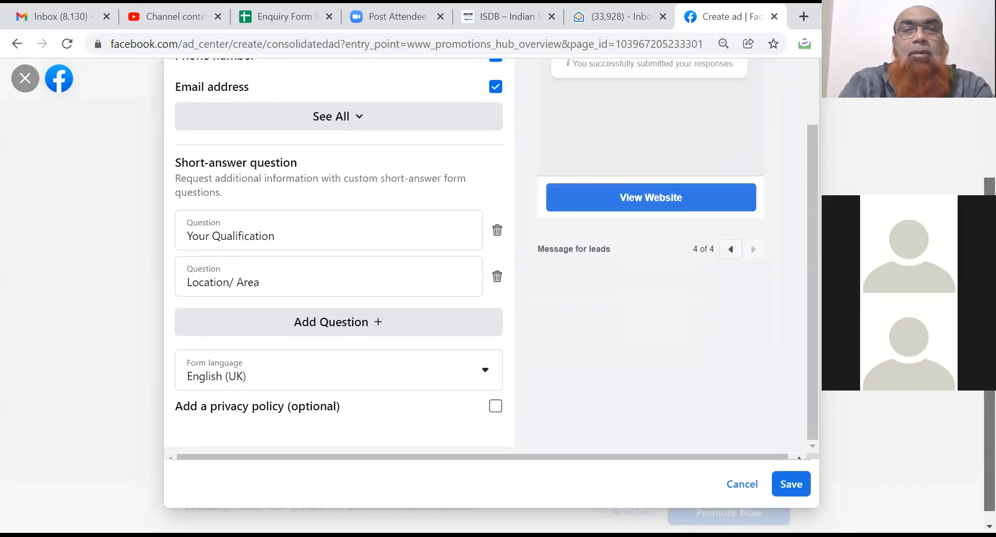
scroll(488, 290, "down", 1)
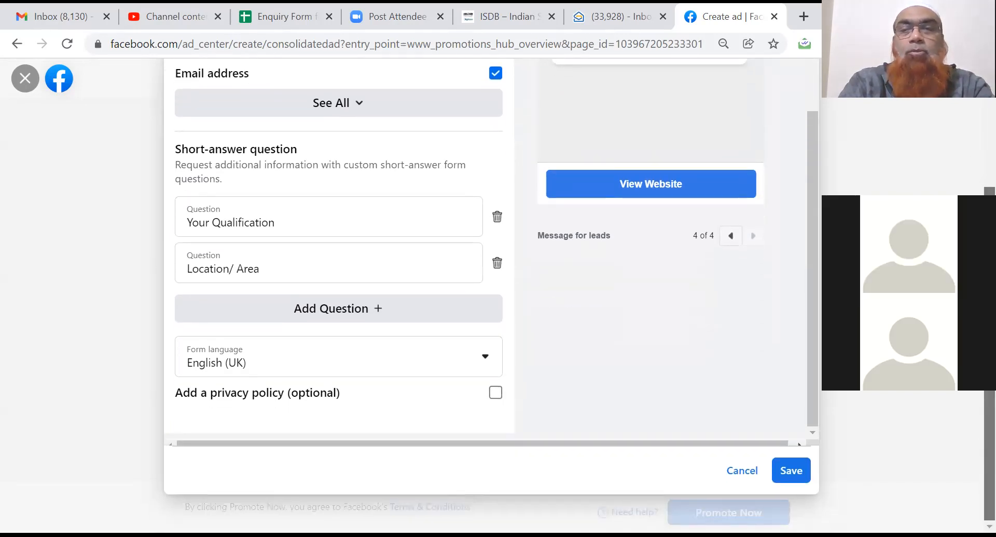
left_click(786, 471)
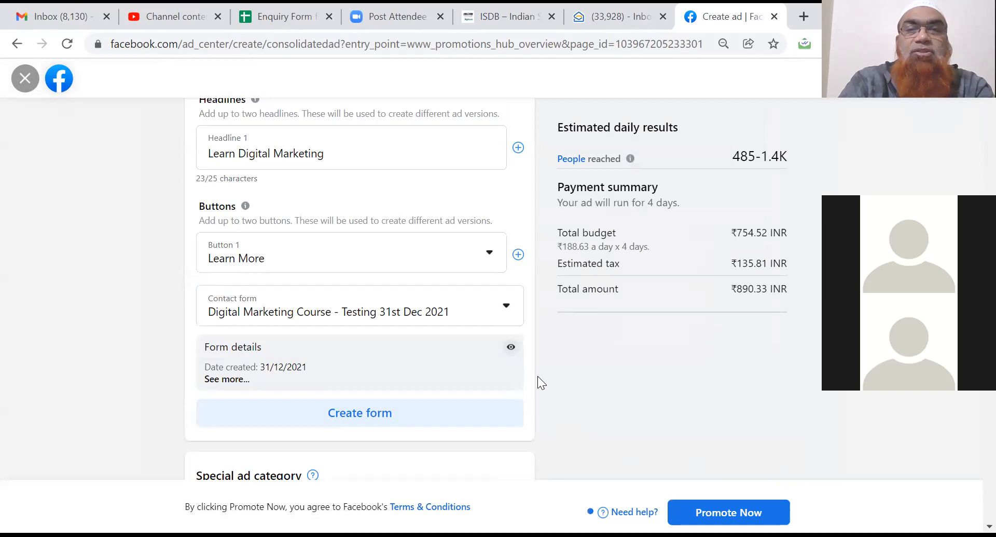
Review the ad setup from the goal, creative, headline, button and contact form through to the audience details
scroll(538, 376, "up", 7)
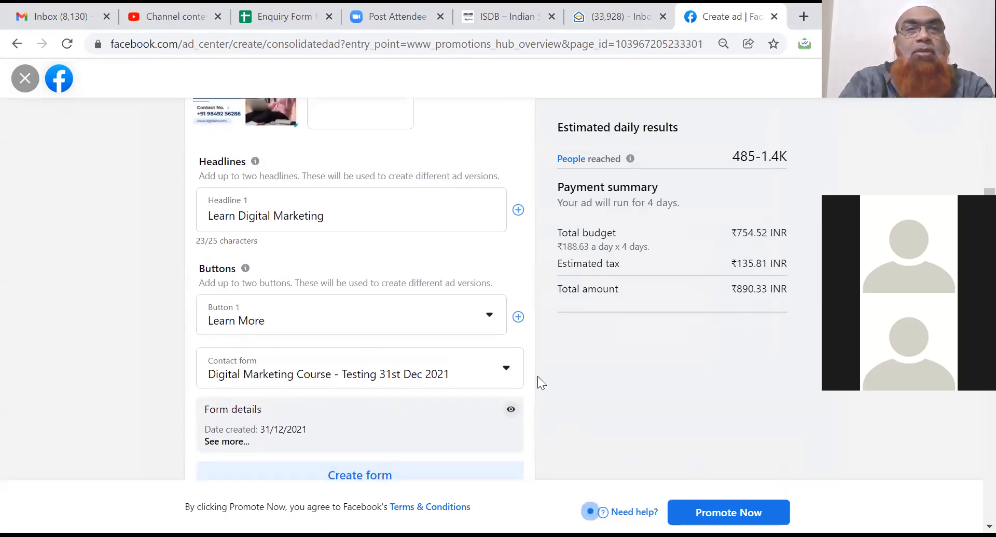
scroll(538, 378, "up", 4)
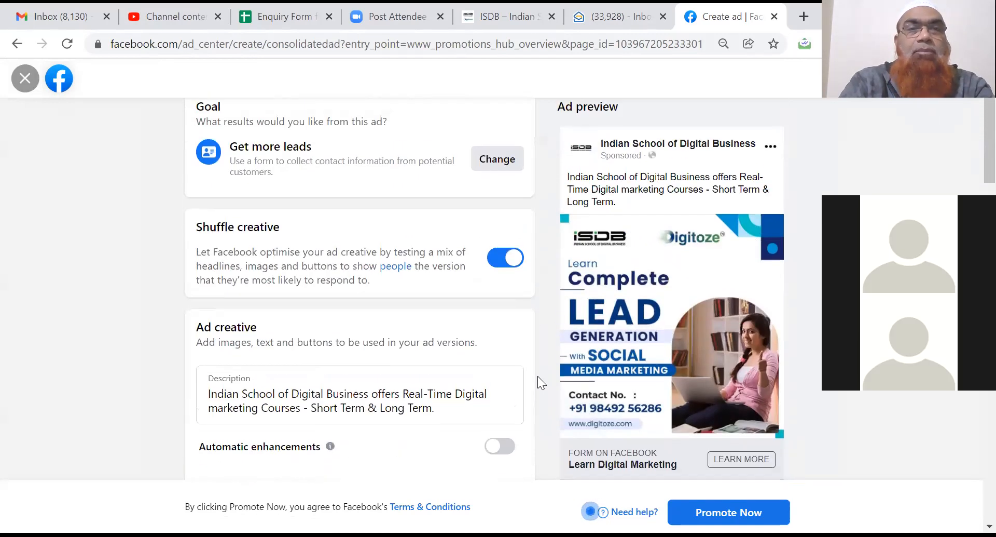
scroll(537, 383, "up", 1)
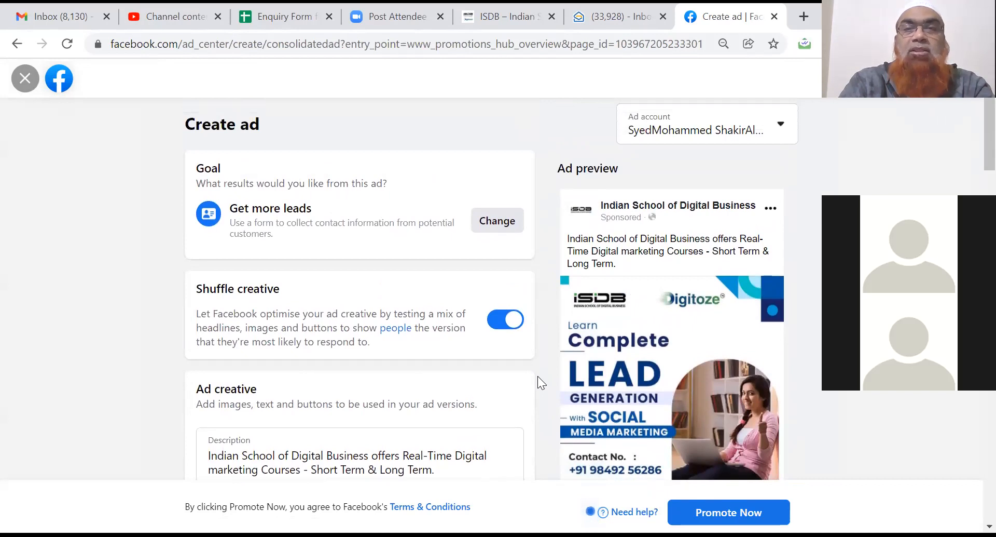
scroll(539, 377, "down", 5)
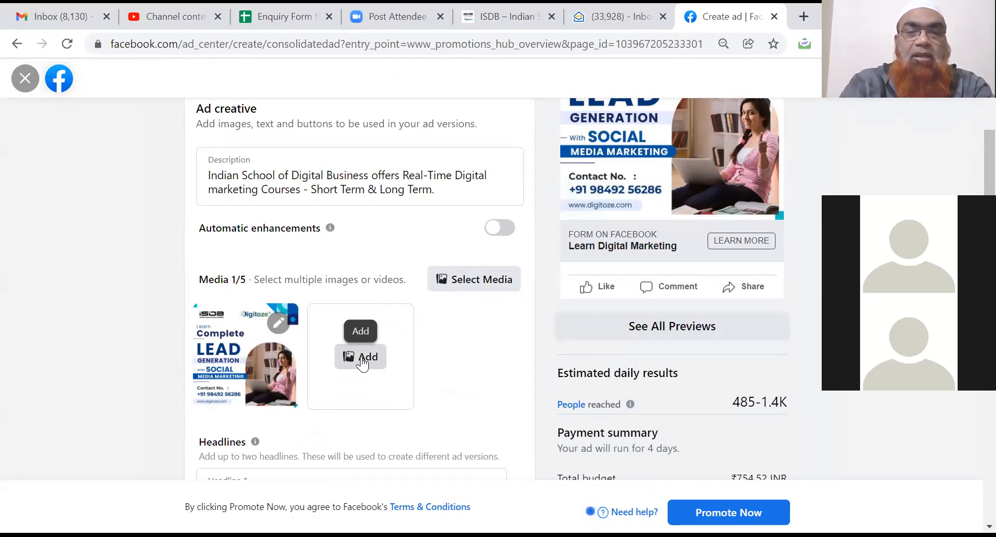
scroll(361, 363, "down", 5)
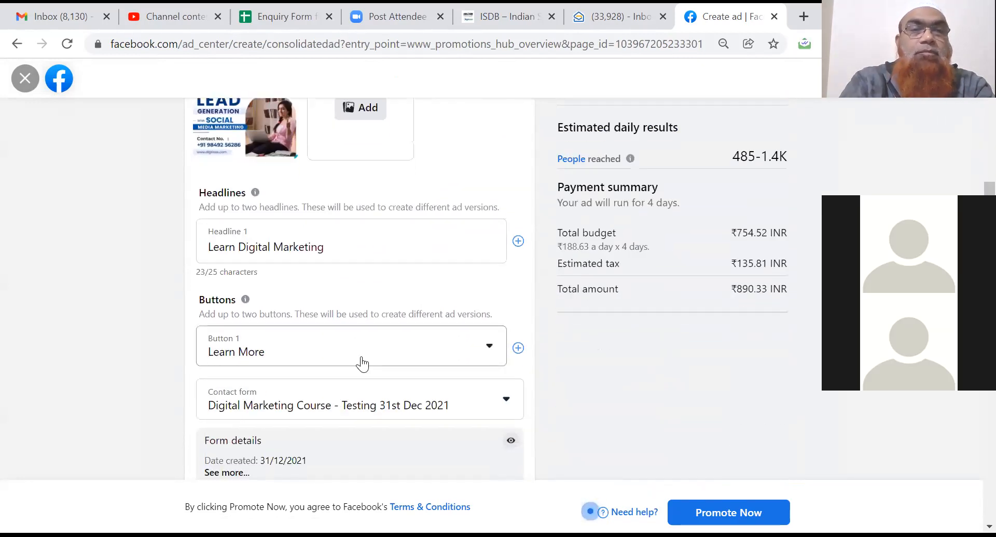
scroll(361, 363, "down", 4)
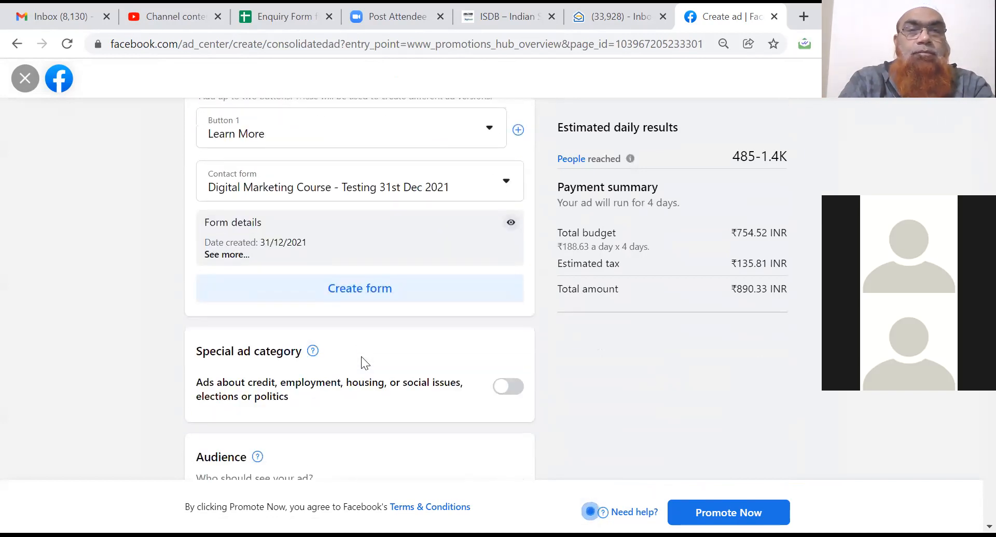
scroll(362, 356, "down", 5)
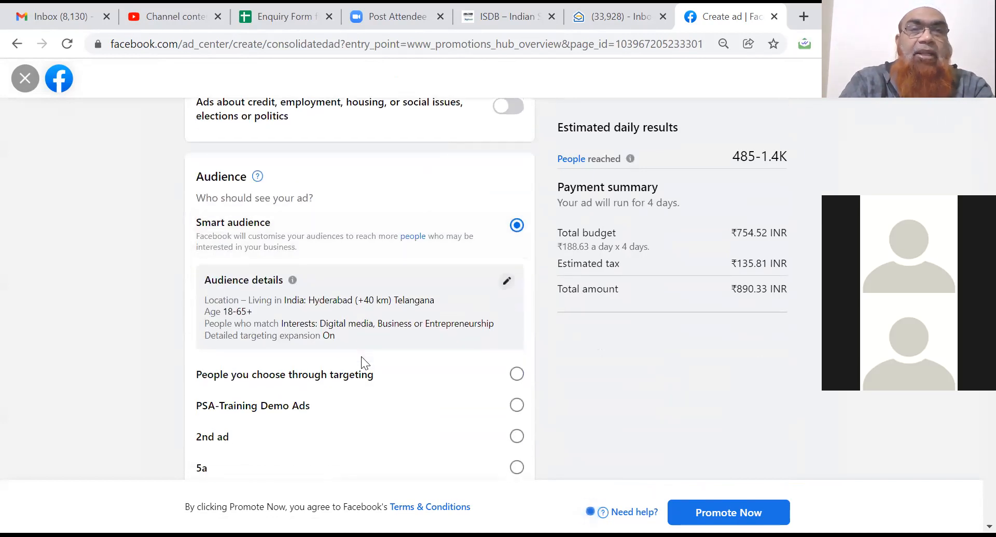
scroll(362, 357, "down", 1)
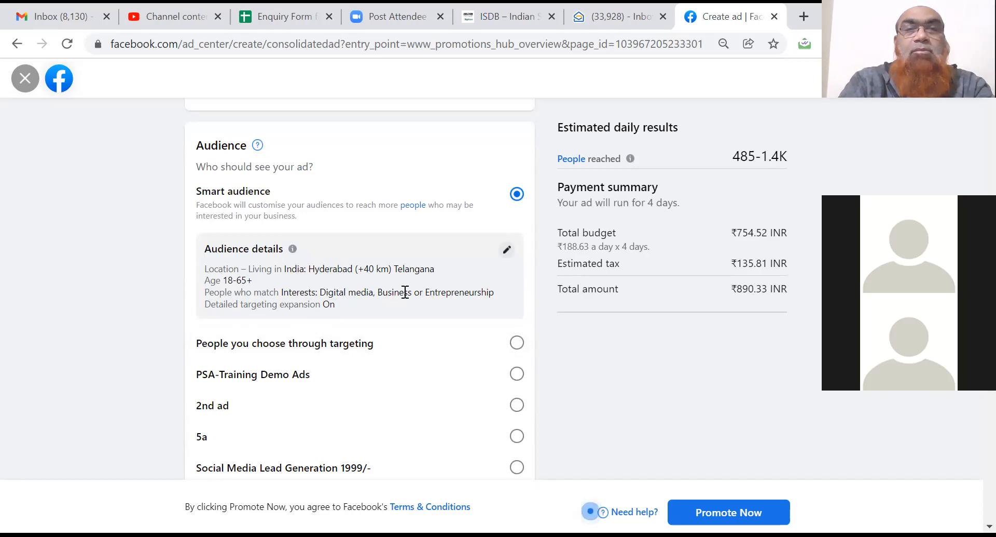
Edit the smart audience and add the city of Kolkata, West Bengal, India to its locations
left_click(507, 251)
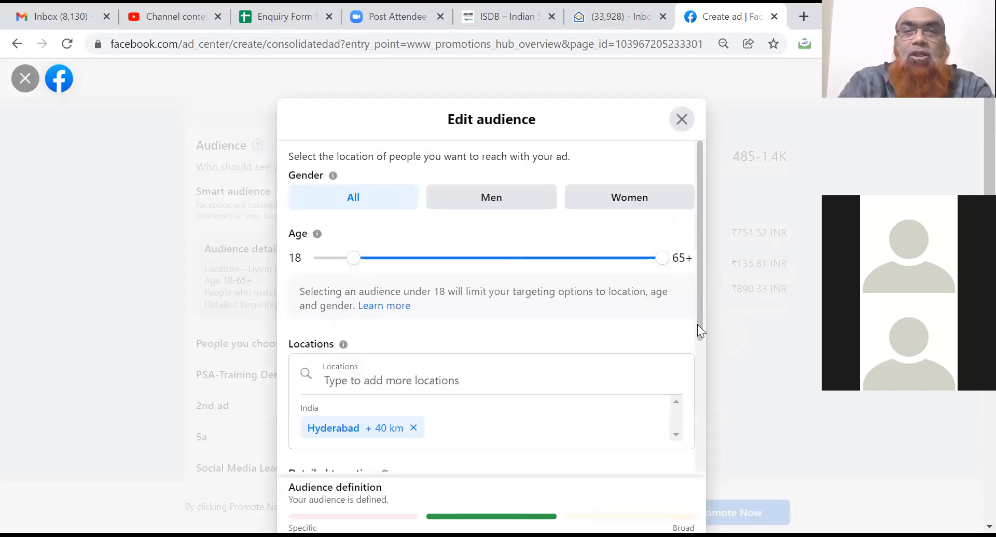
left_click_drag(698, 324, 701, 370)
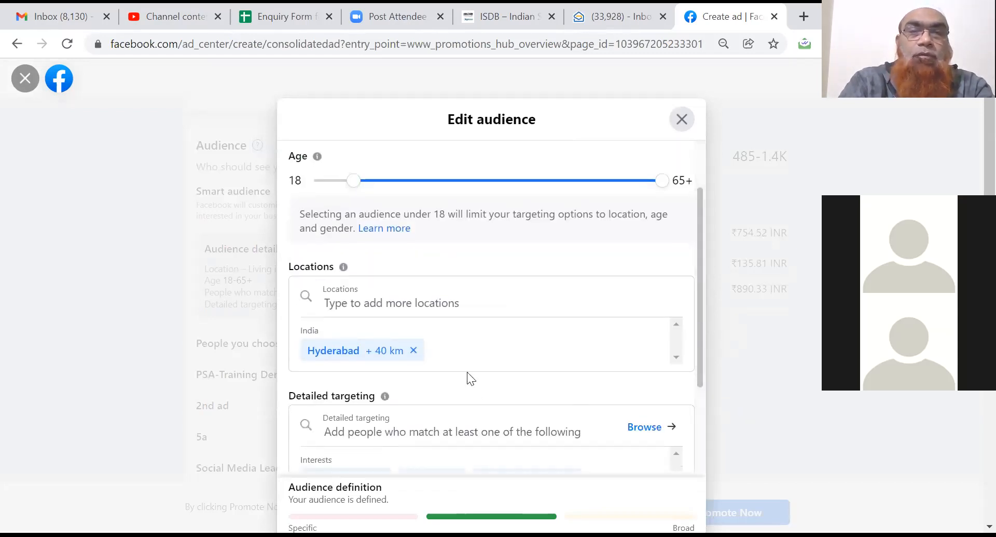
left_click(497, 353)
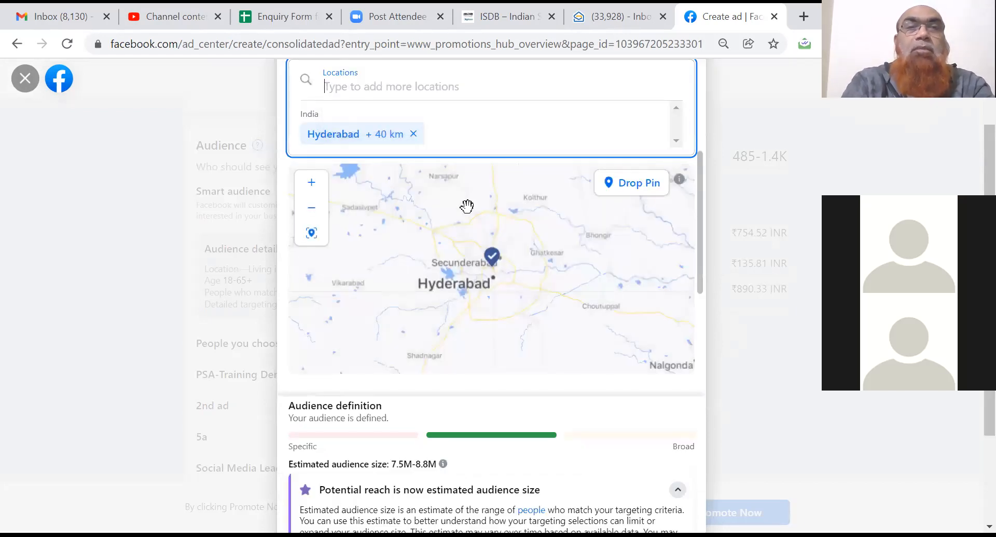
type("Kolkata")
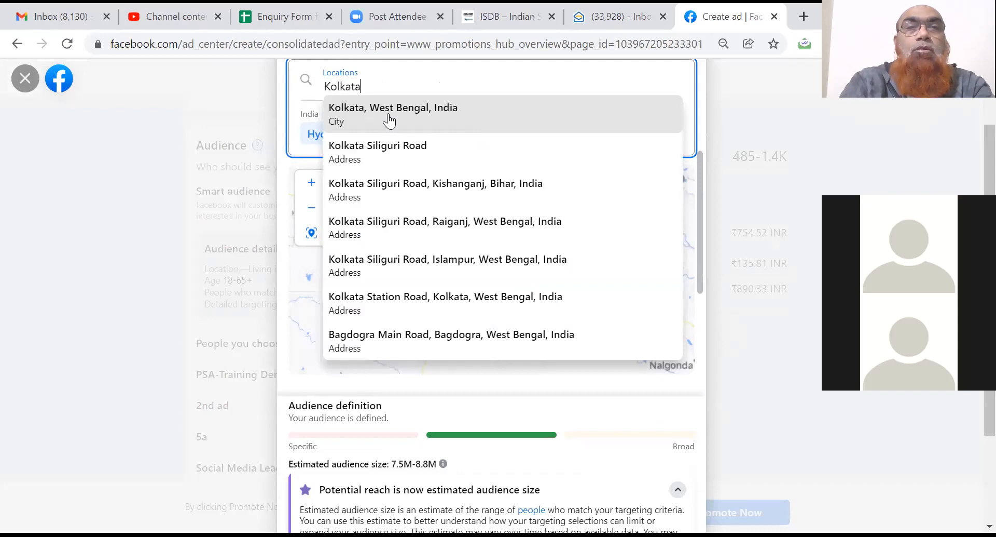
left_click(389, 114)
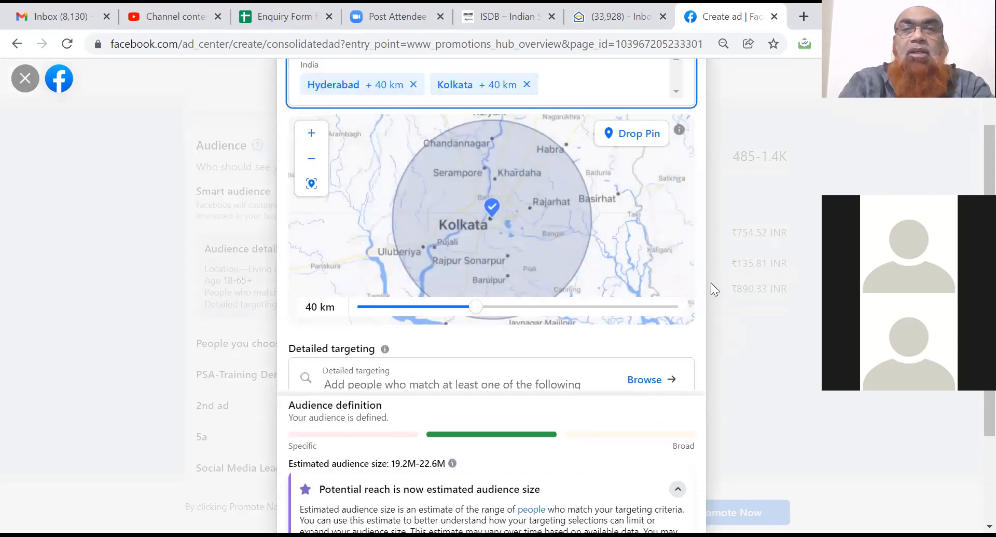
Add the Graduation demographic to the audience's detailed targeting
left_click_drag(698, 273, 708, 370)
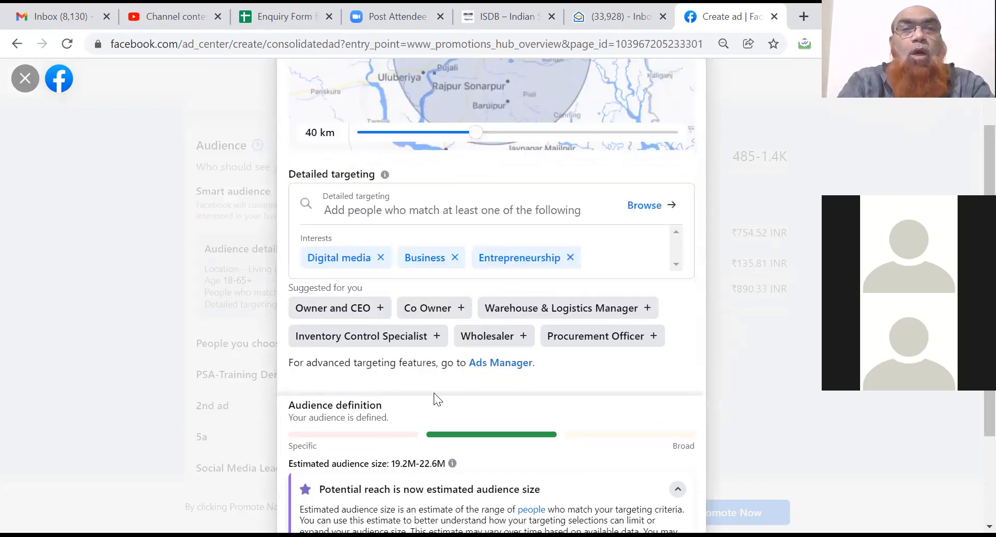
left_click(599, 265)
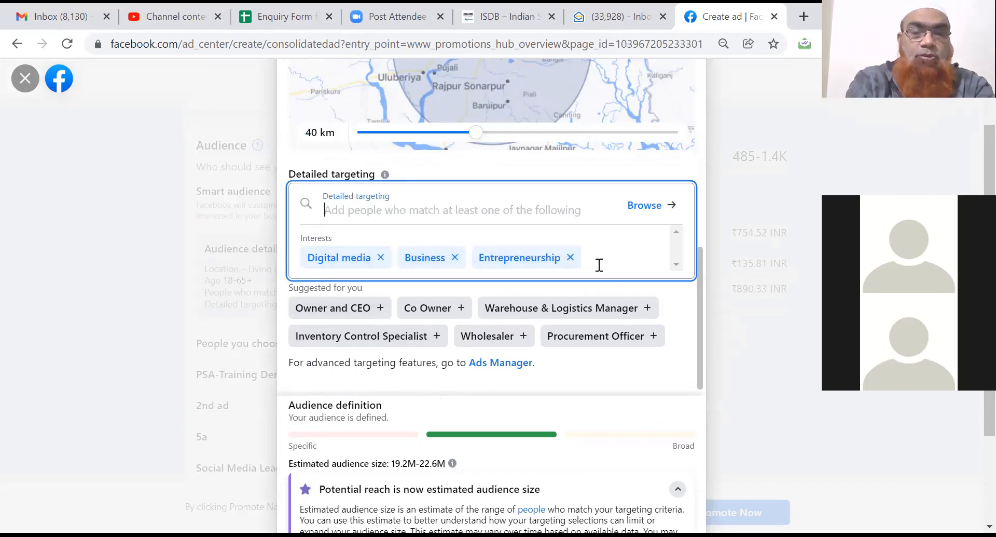
type("Graduates")
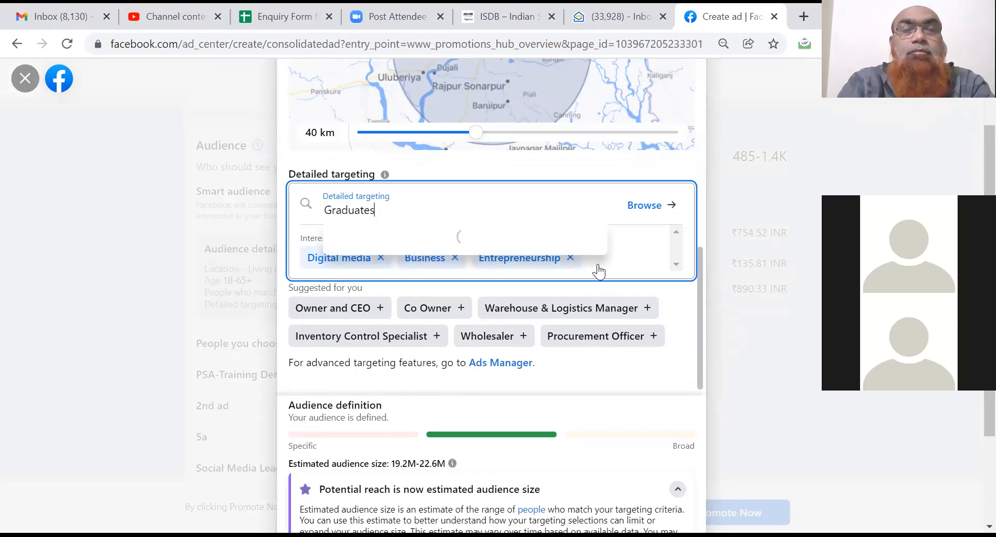
key("BackSpace")
key("BackSpace")
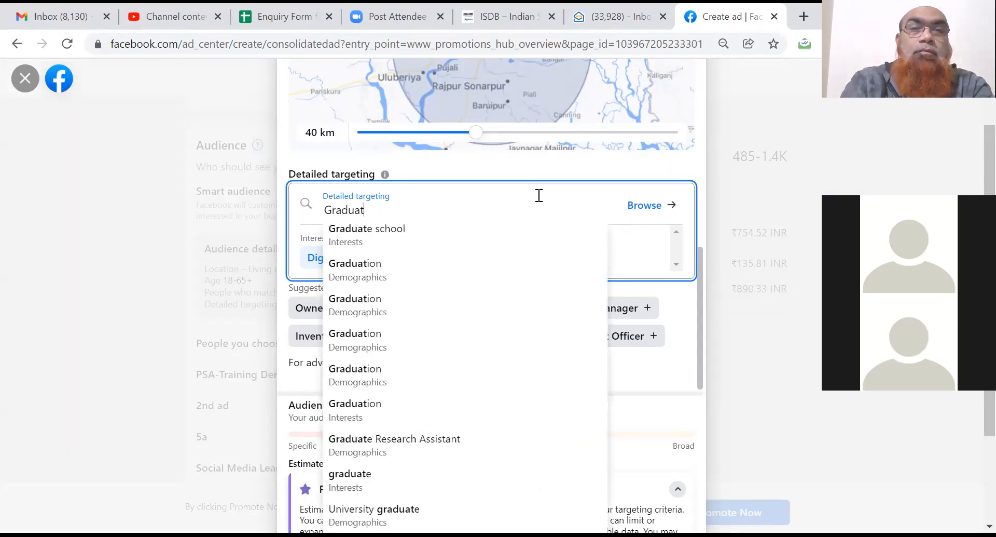
left_click(368, 267)
Add the interests Women in the workforce and Small and medium enterprises to the detailed targeting
scroll(436, 261, "down", 3)
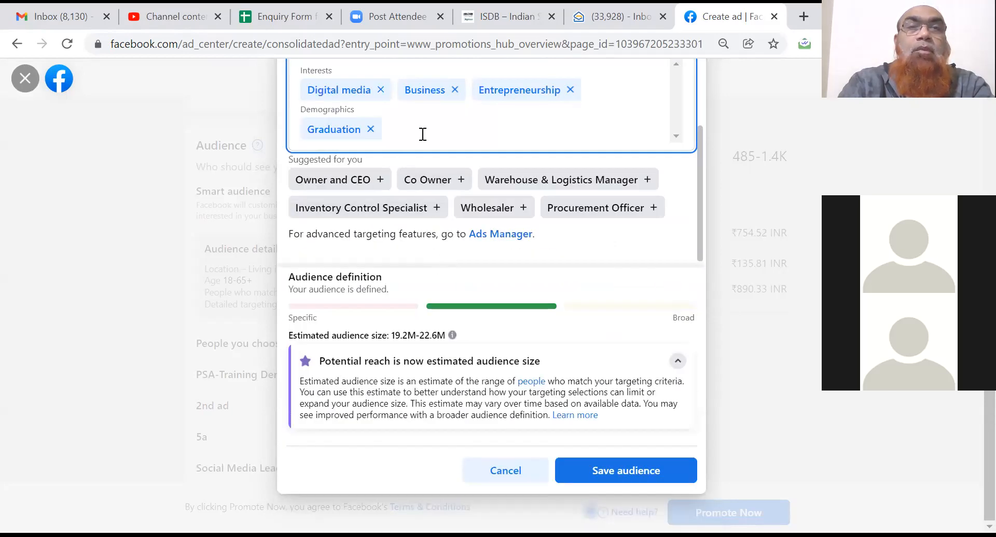
scroll(425, 131, "up", 3)
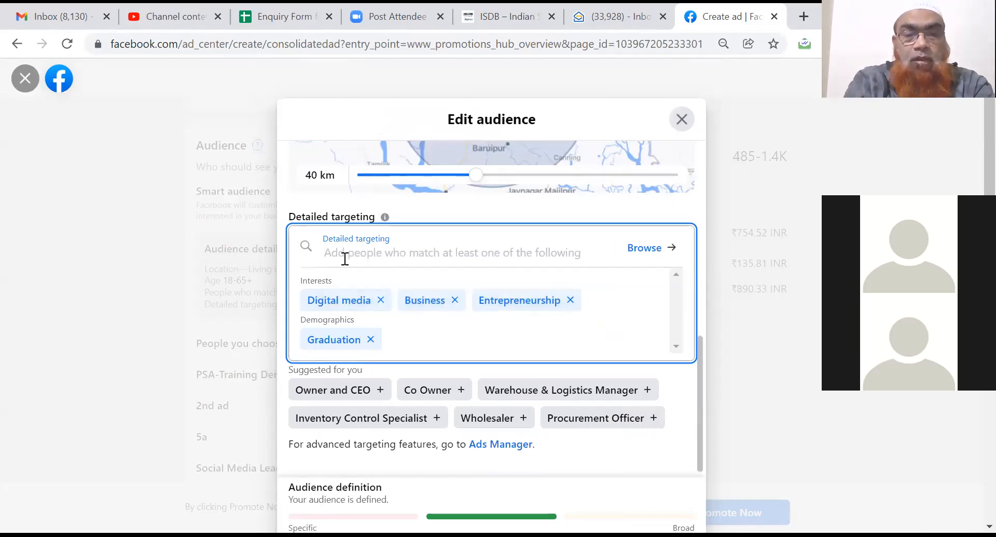
type("Working")
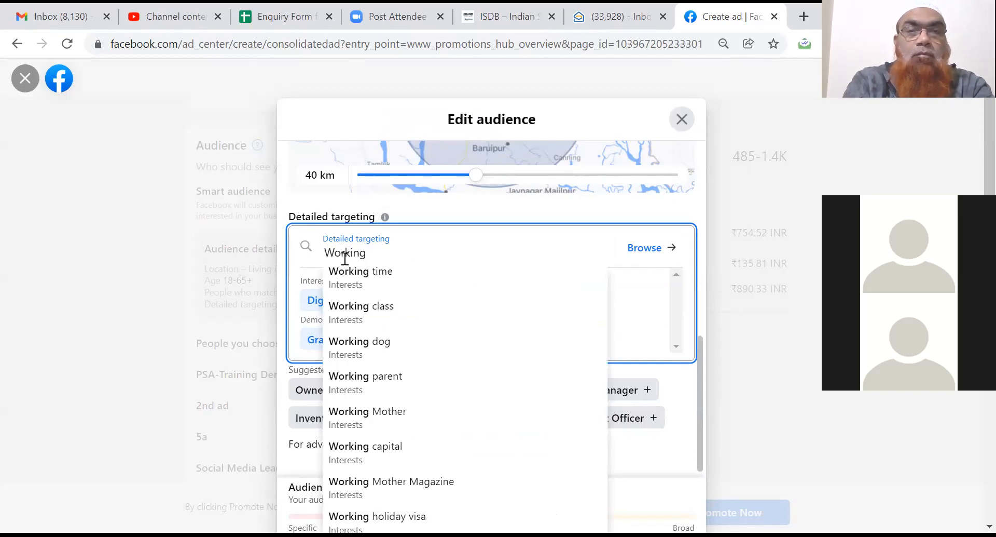
type("Wom")
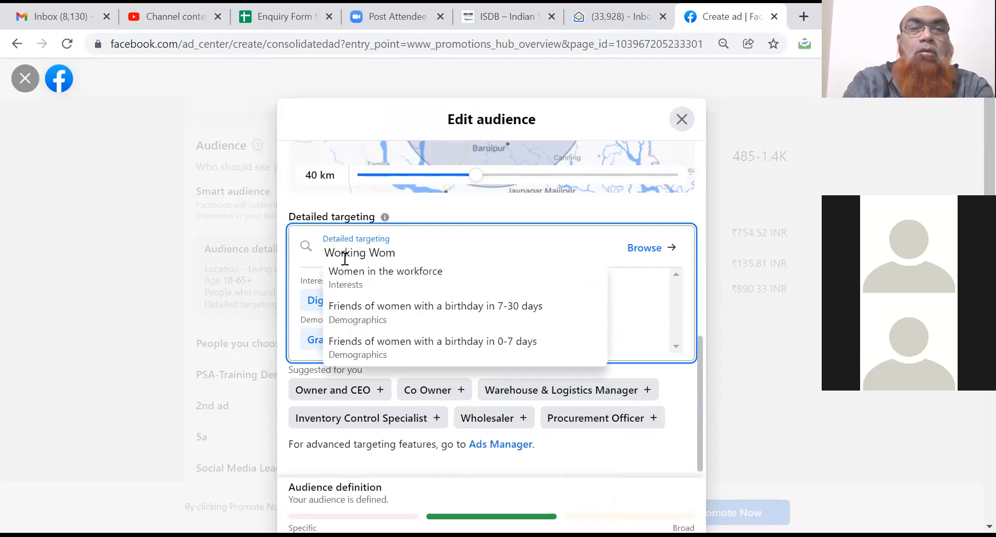
left_click(351, 278)
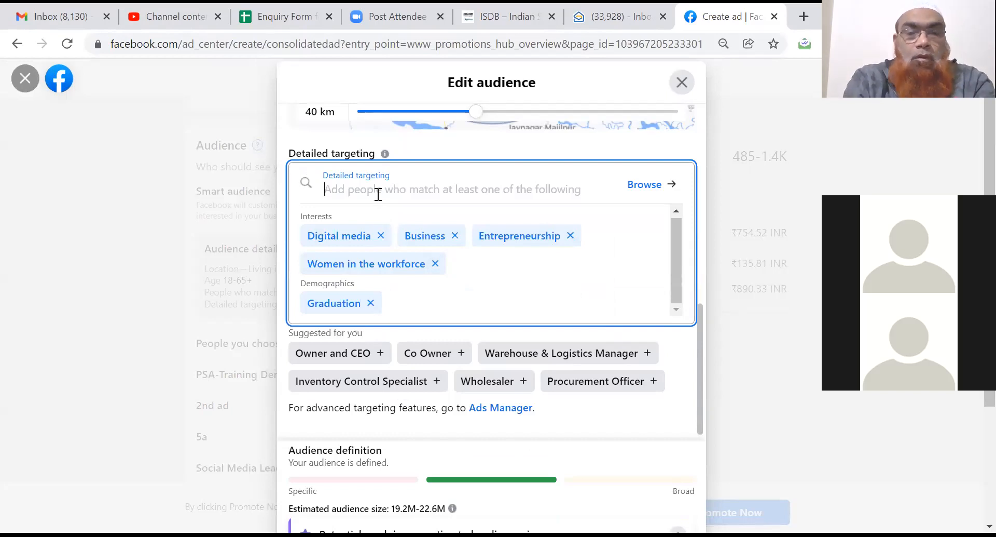
type("Sma")
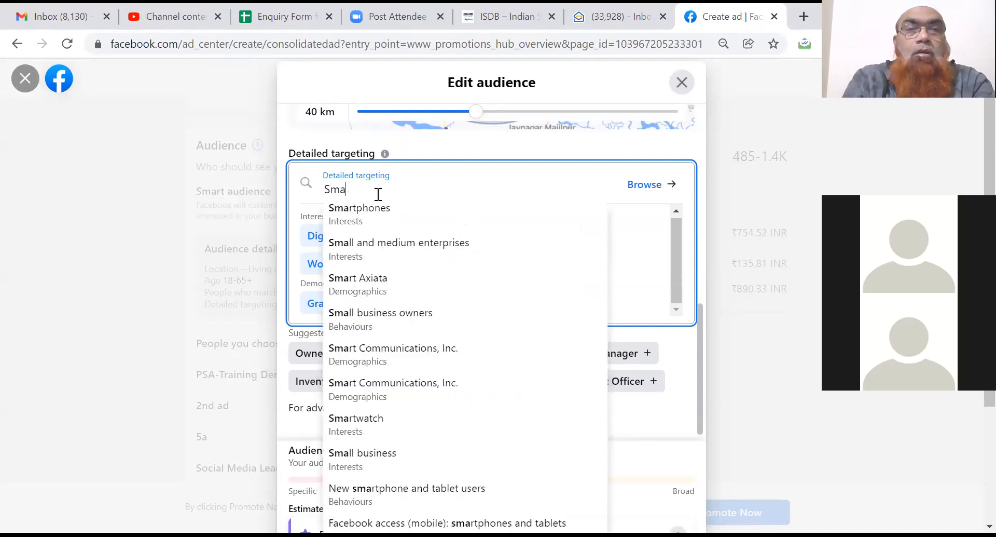
type("ll")
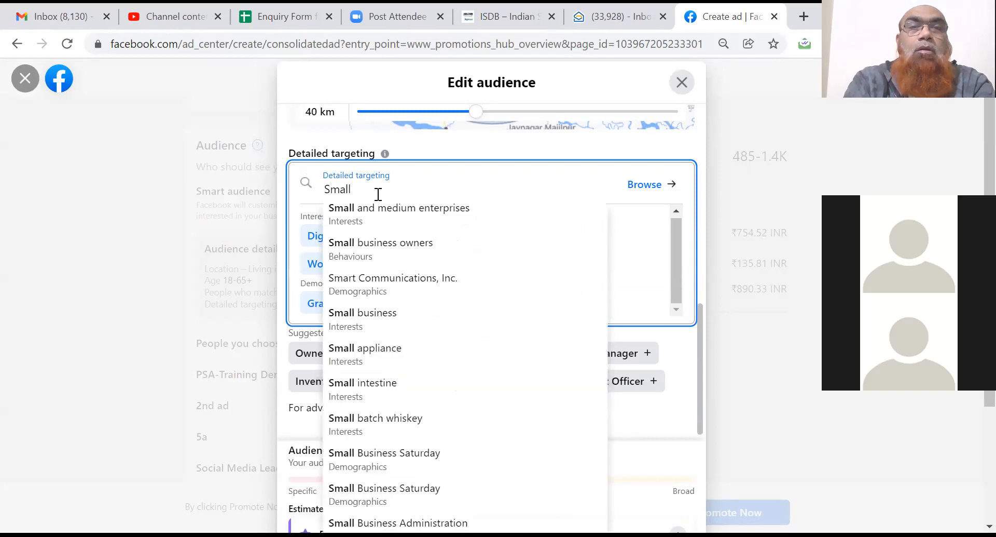
left_click(386, 216)
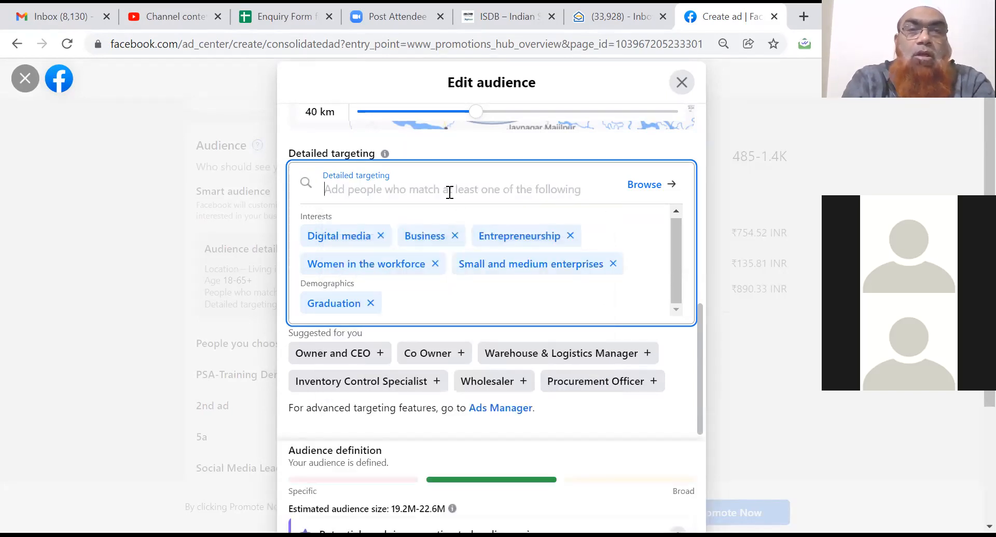
Add the University graduate demographic and the Information technology interest to the detailed targeting
type("Post")
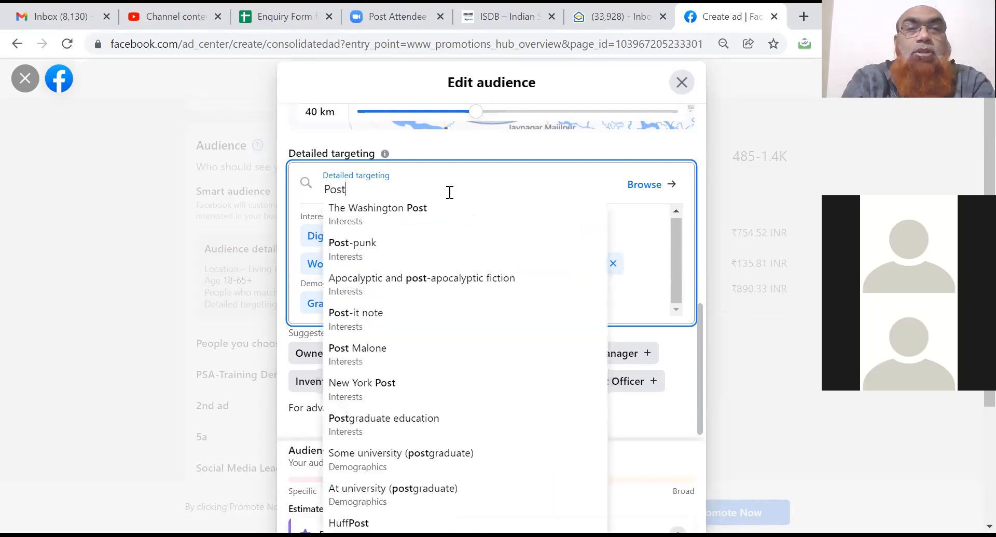
type(" Gra")
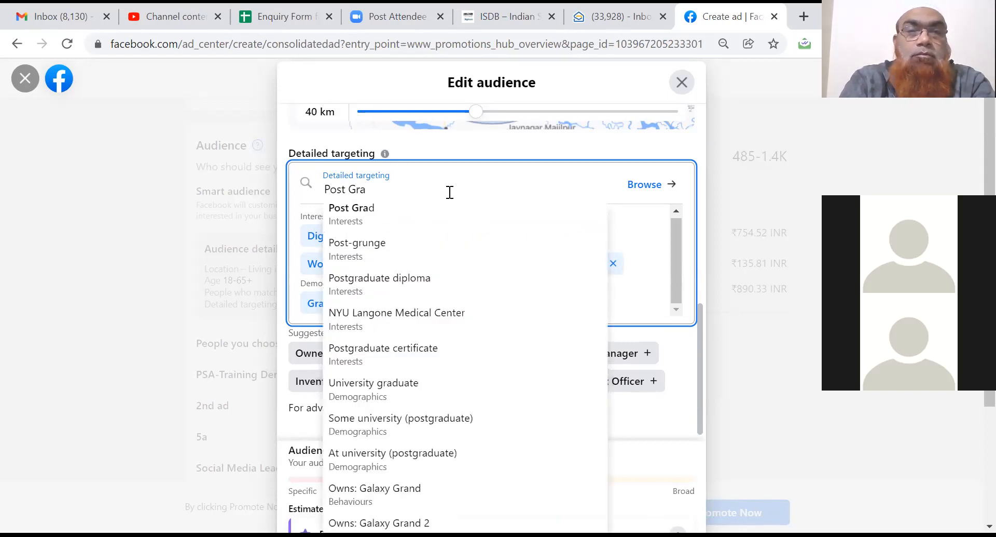
left_click(373, 396)
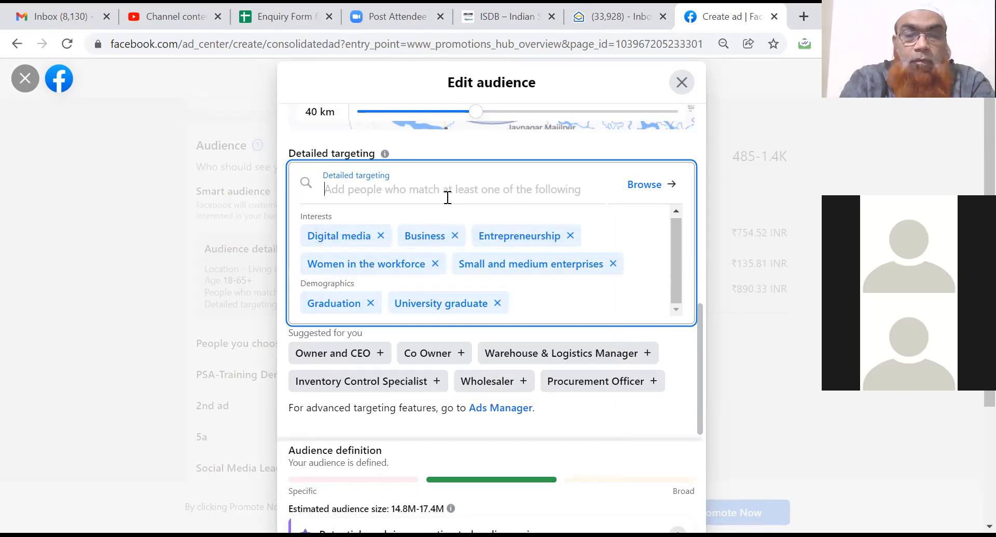
type("IT")
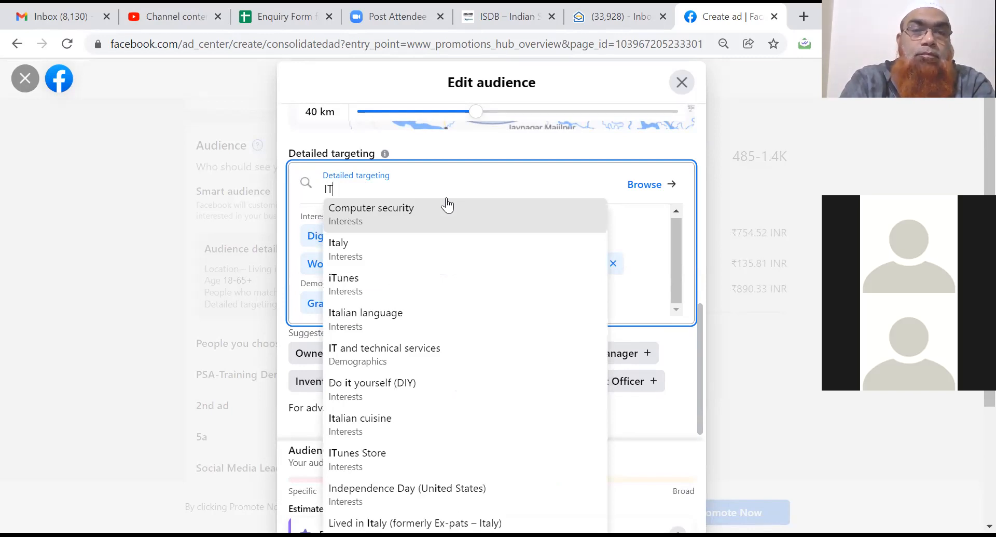
key("BackSpace")
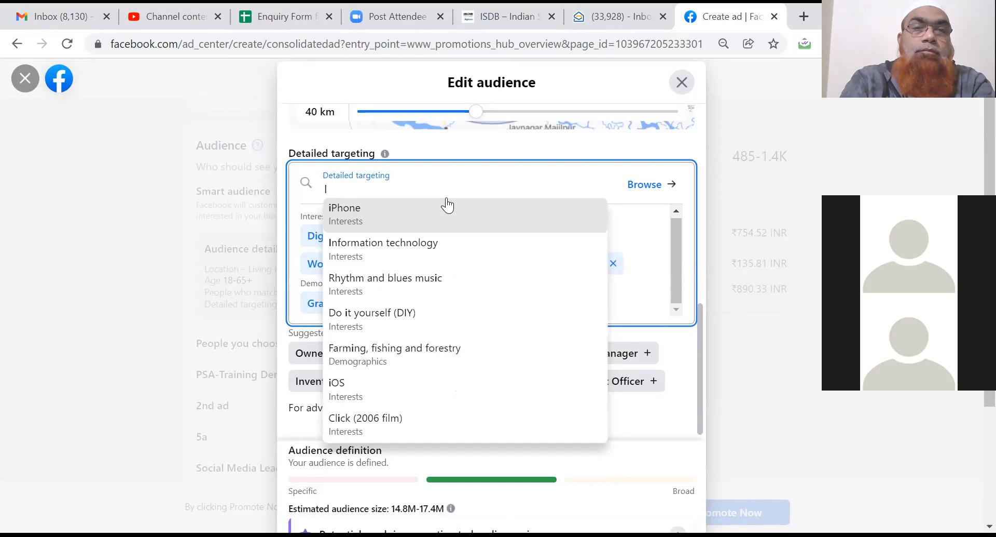
left_click(422, 252)
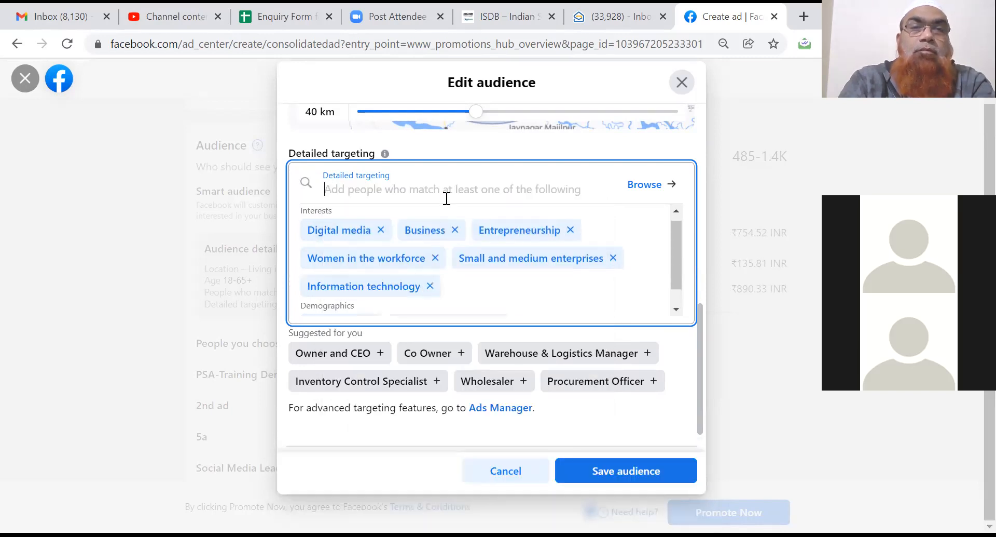
Add the Advertising and Marketing interests to the detailed targeting and save the audience
type("Advertisi")
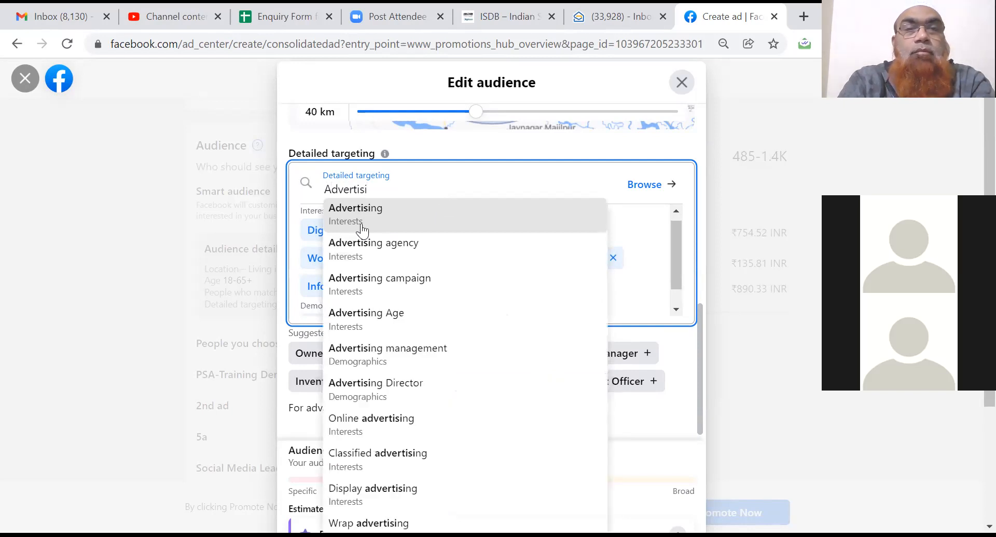
left_click(364, 215)
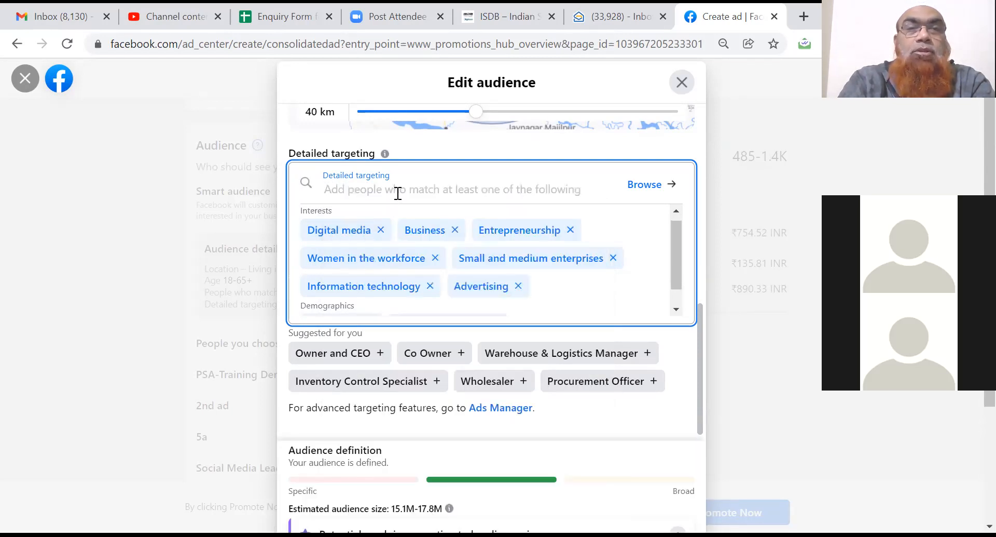
type("Market")
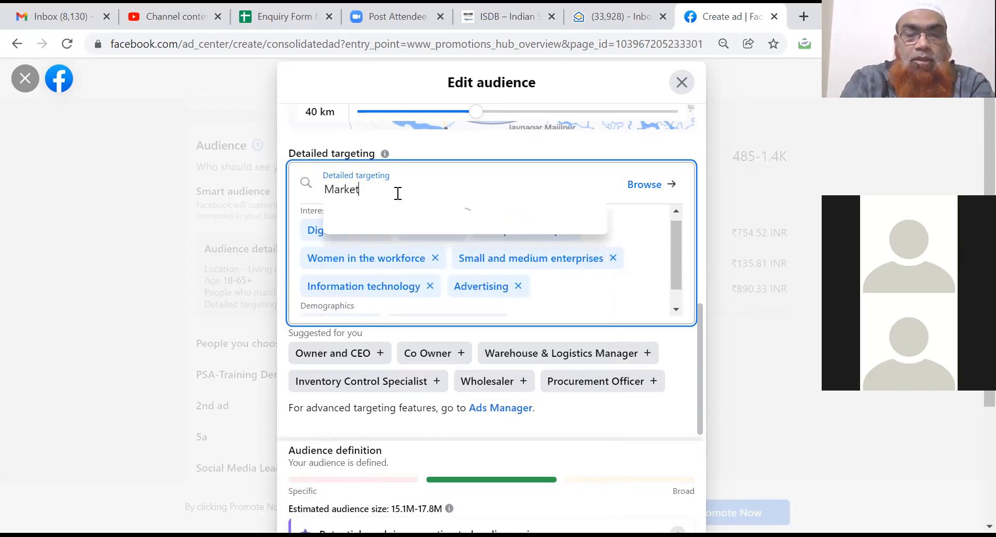
type("ing")
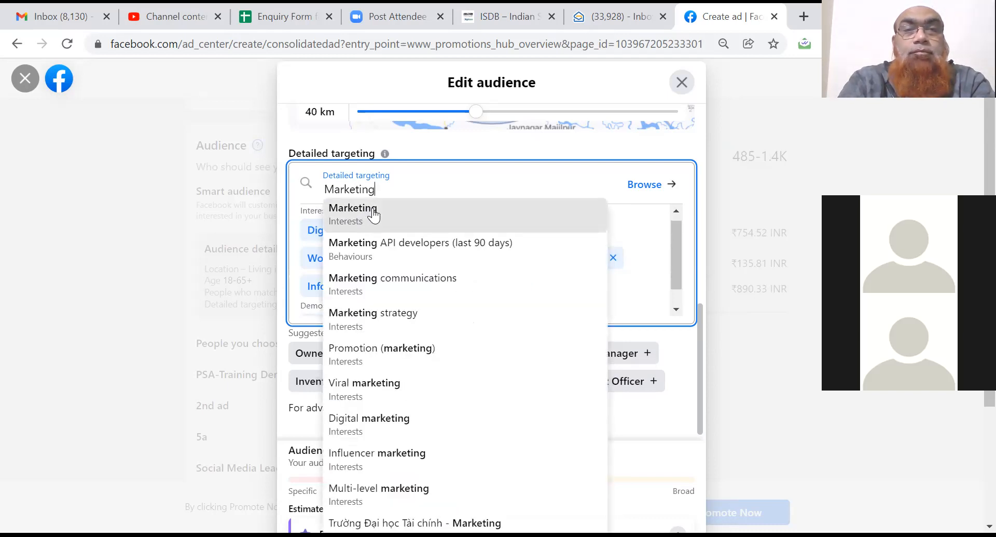
left_click(373, 214)
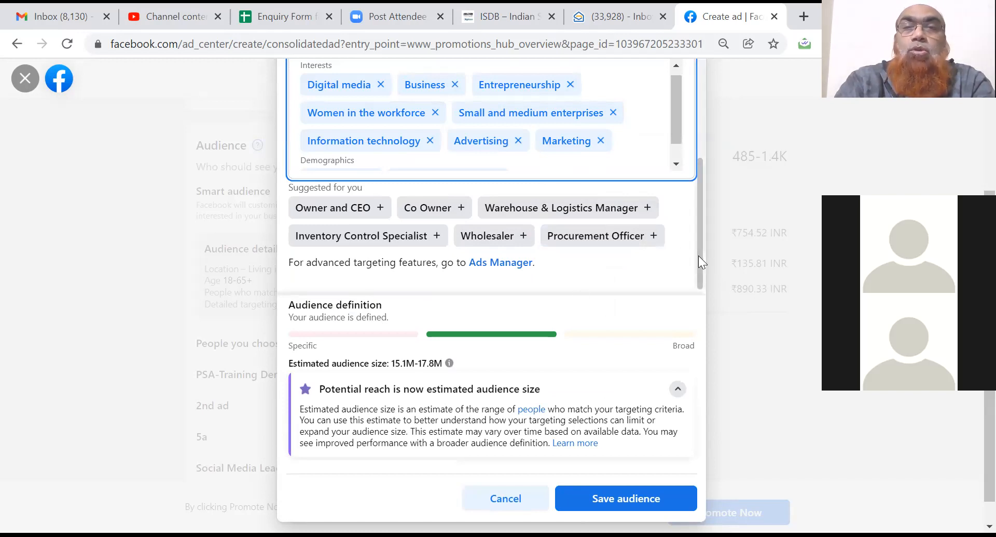
scroll(699, 199, "up", 6)
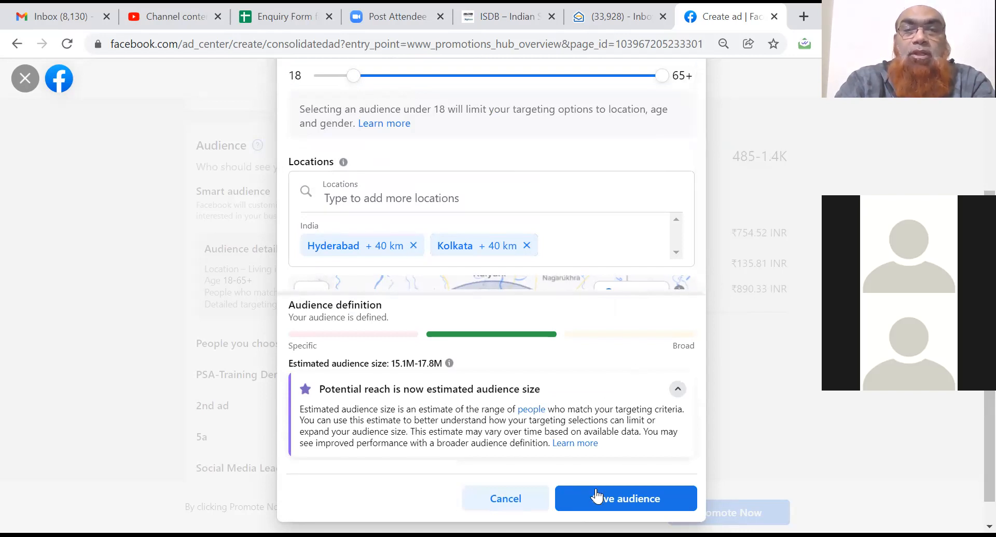
left_click(613, 499)
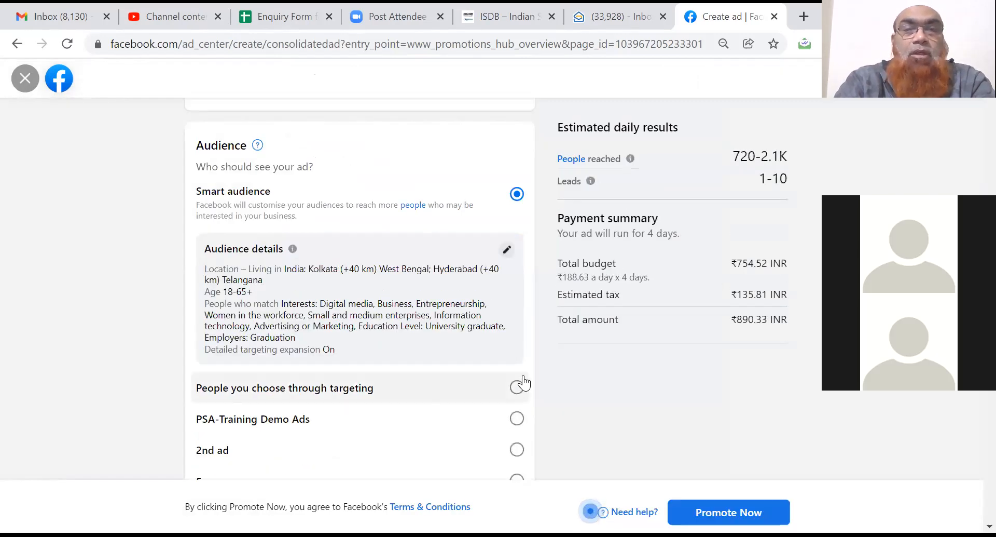
Review the ad's duration, daily budget, payment summary and estimated daily results
scroll(536, 369, "down", 3)
scroll(536, 368, "down", 6)
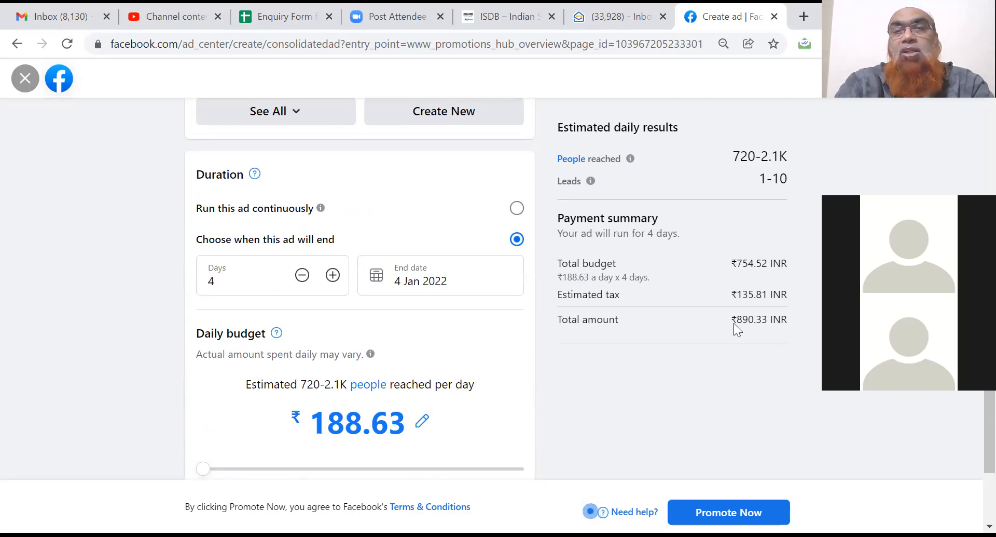
left_click_drag(735, 316, 748, 318)
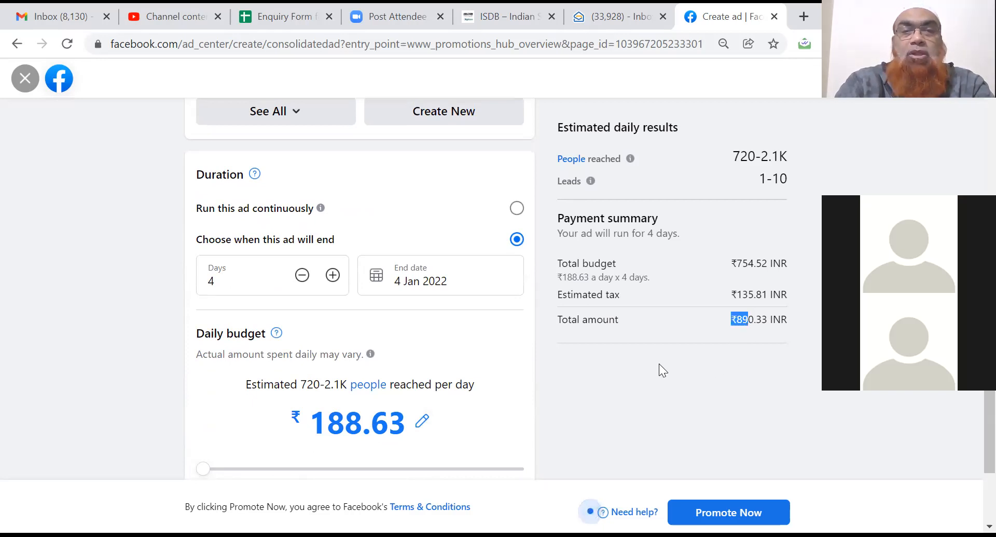
left_click(550, 414)
scroll(550, 414, "down", 3)
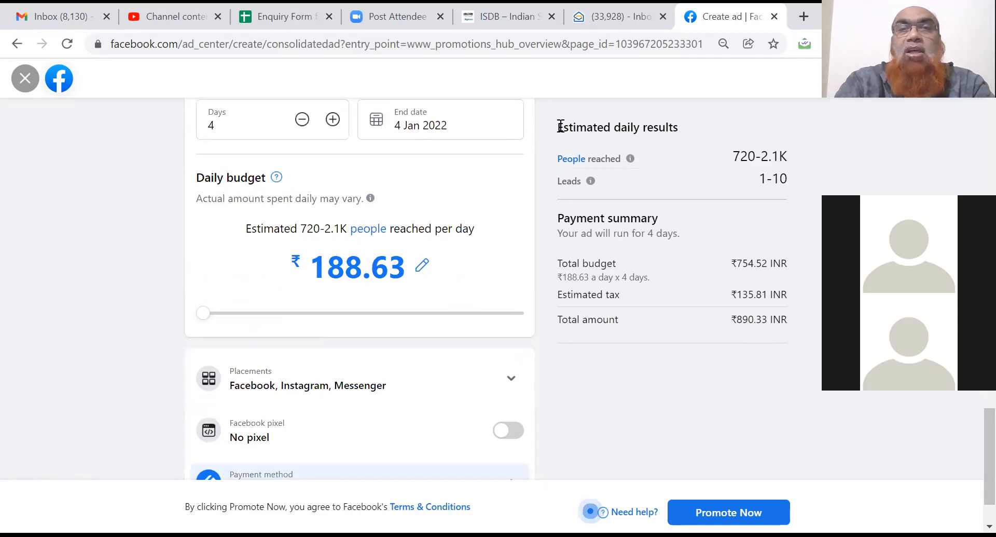
left_click_drag(558, 127, 802, 171)
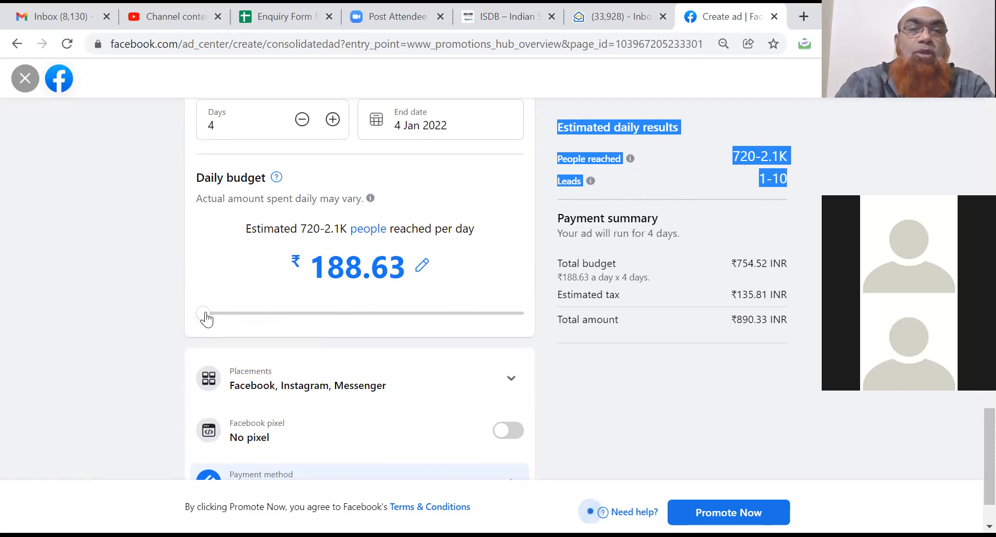
Try daily budgets of ₹200, ₹340 and ₹600 to compare the estimated daily results
left_click_drag(206, 318, 222, 315)
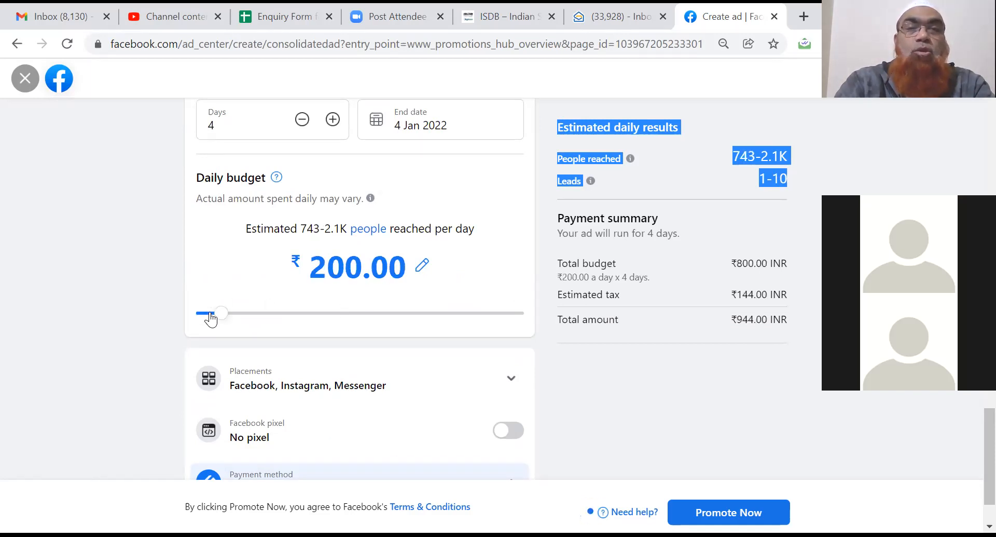
left_click(577, 338)
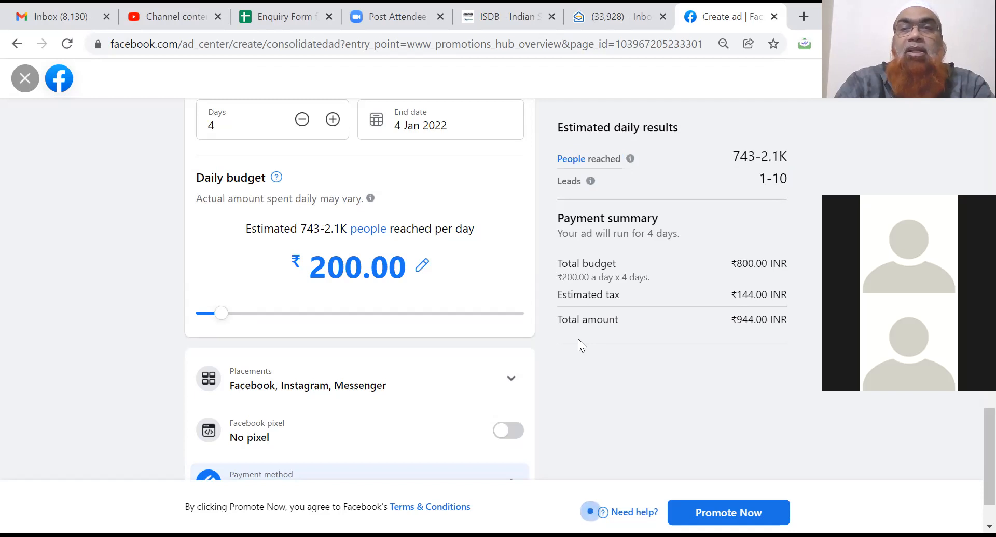
left_click(344, 314)
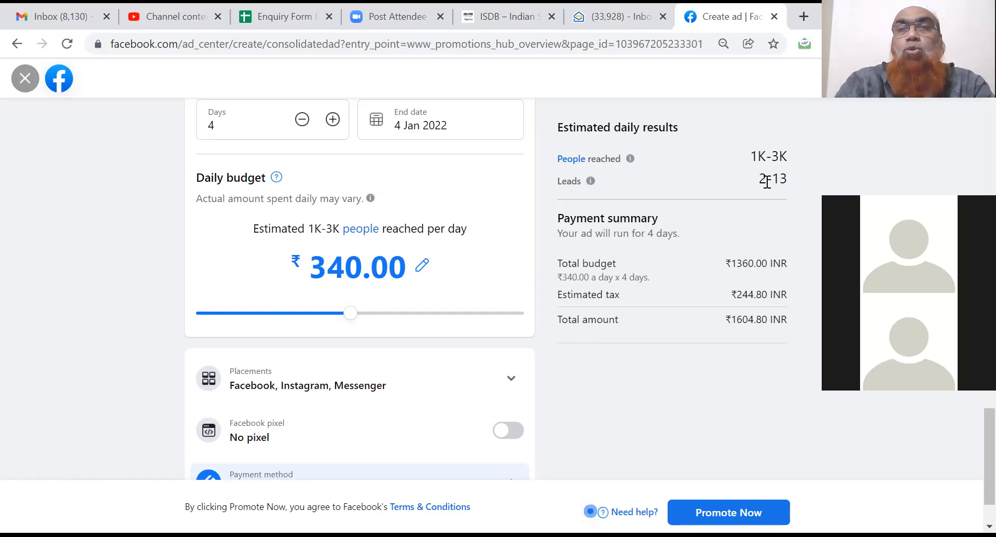
left_click(429, 314)
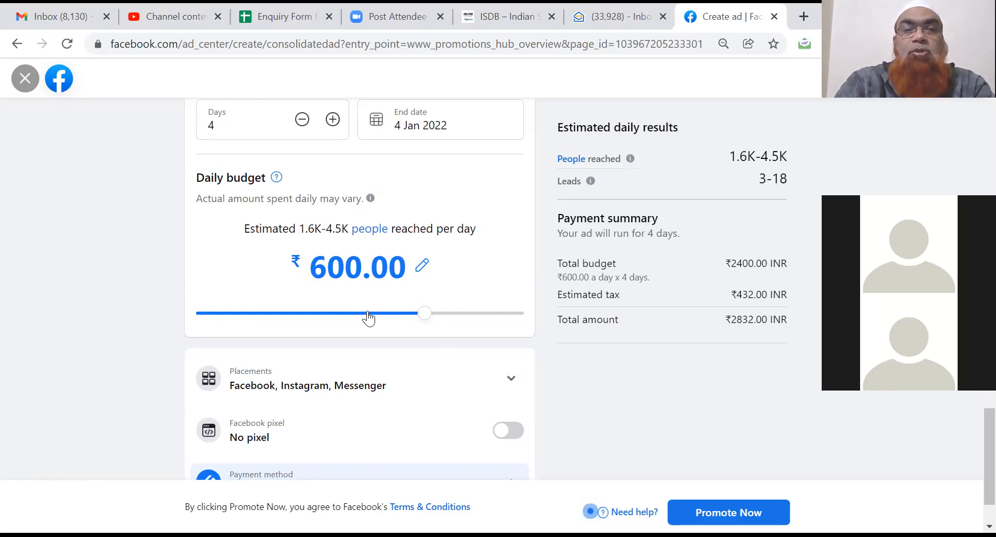
Set the ad's daily budget to ₹500.00
left_click(423, 267)
left_click(334, 269)
key("BackSpace")
type("5")
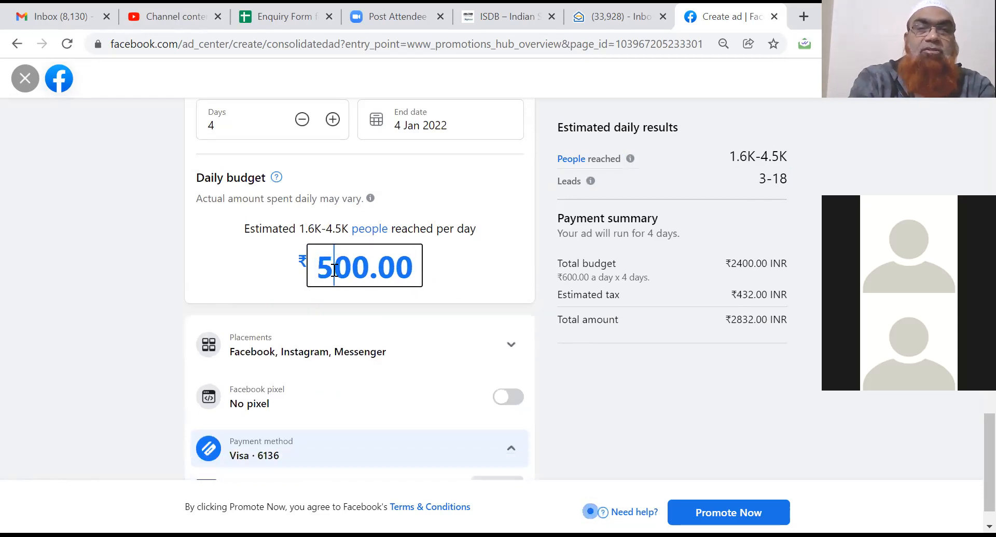
left_click(532, 279)
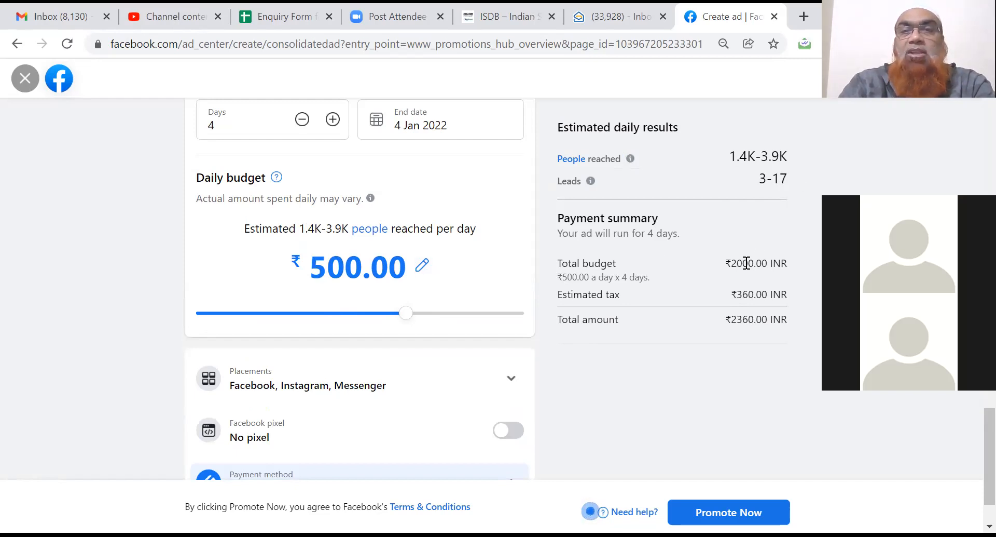
Set the ad's daily budget to ₹300.00 and submit the ad for promotion
left_click(310, 313)
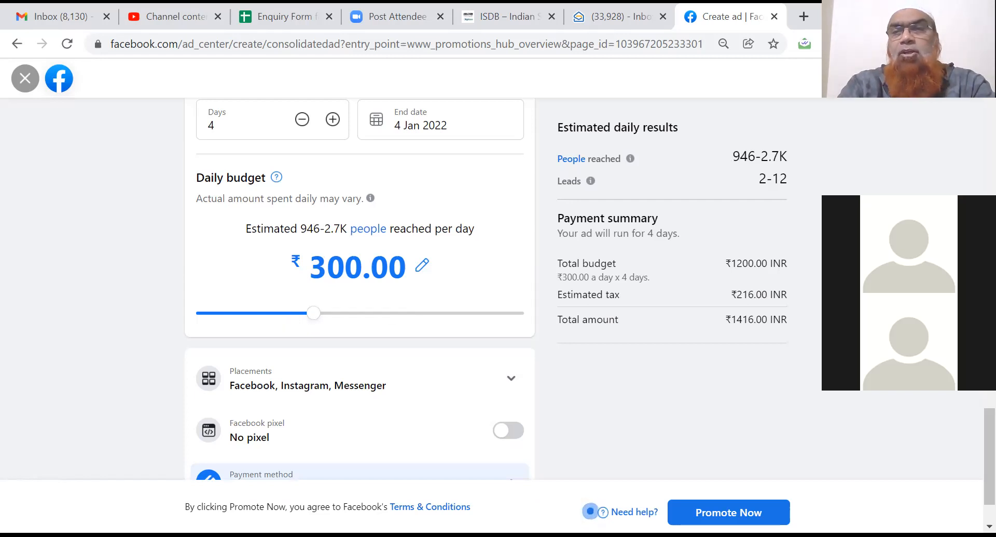
left_click_drag(975, 435, 975, 493)
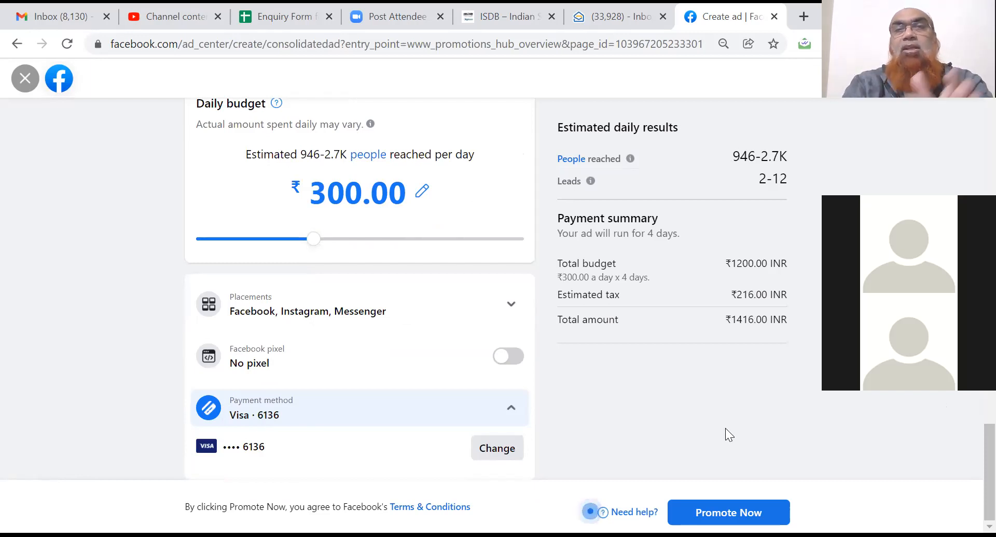
left_click(718, 513)
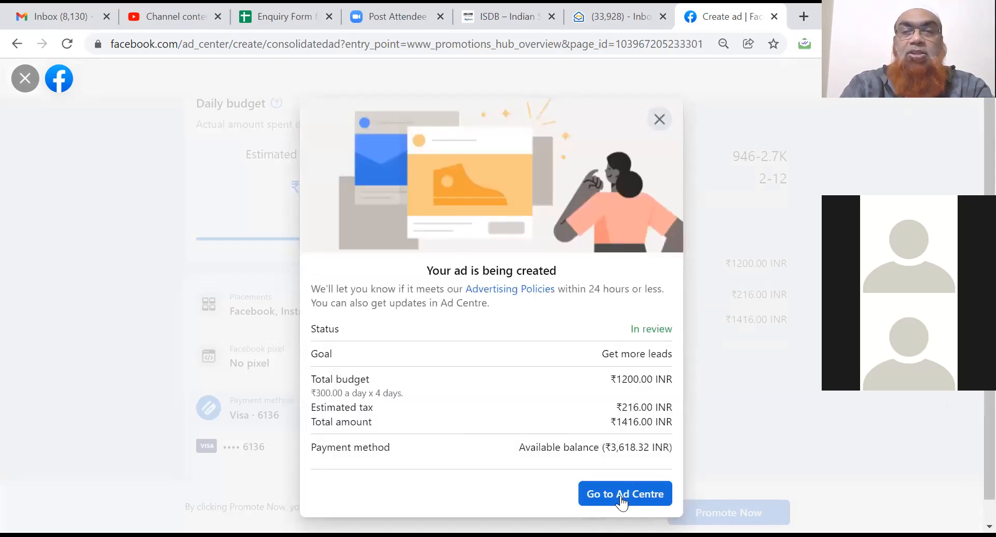
Open the submitted ad's results in Ad Centre and review its performance, details, audience and amount spent
left_click(621, 498)
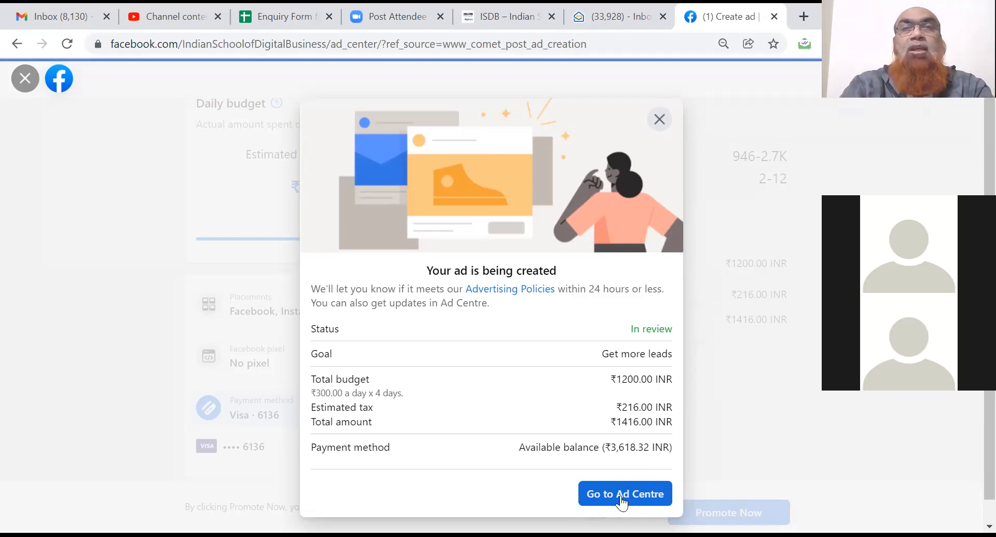
left_click(659, 119)
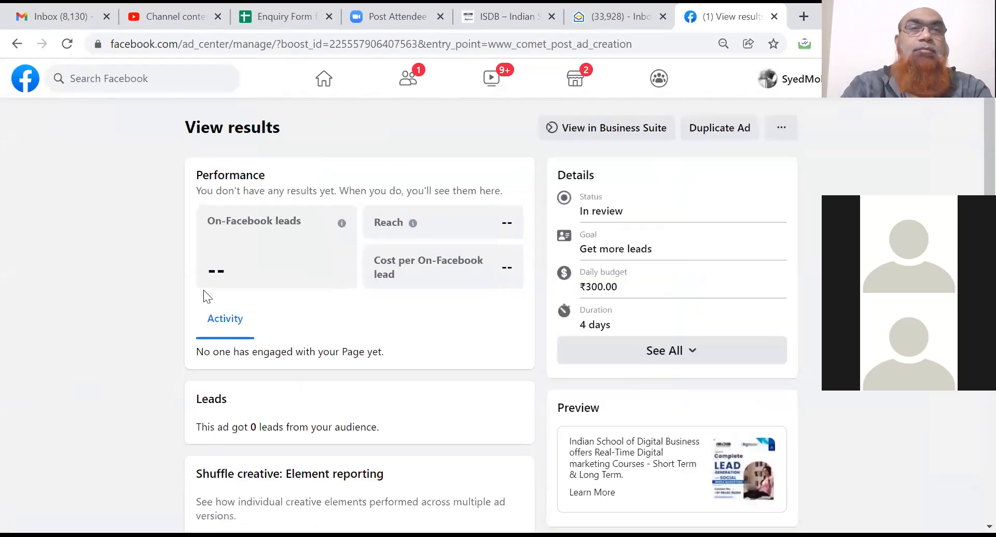
scroll(349, 203, "down", 5)
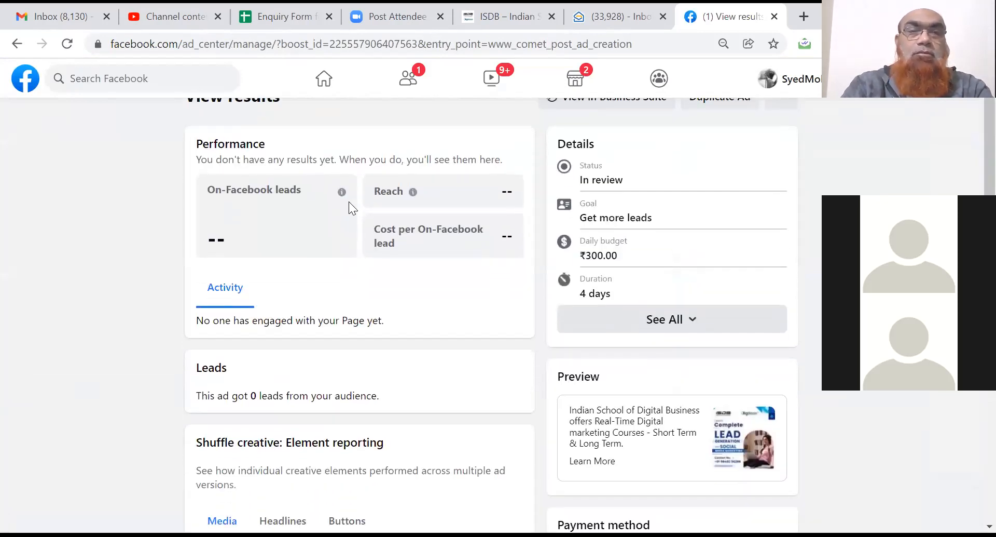
scroll(349, 203, "down", 5)
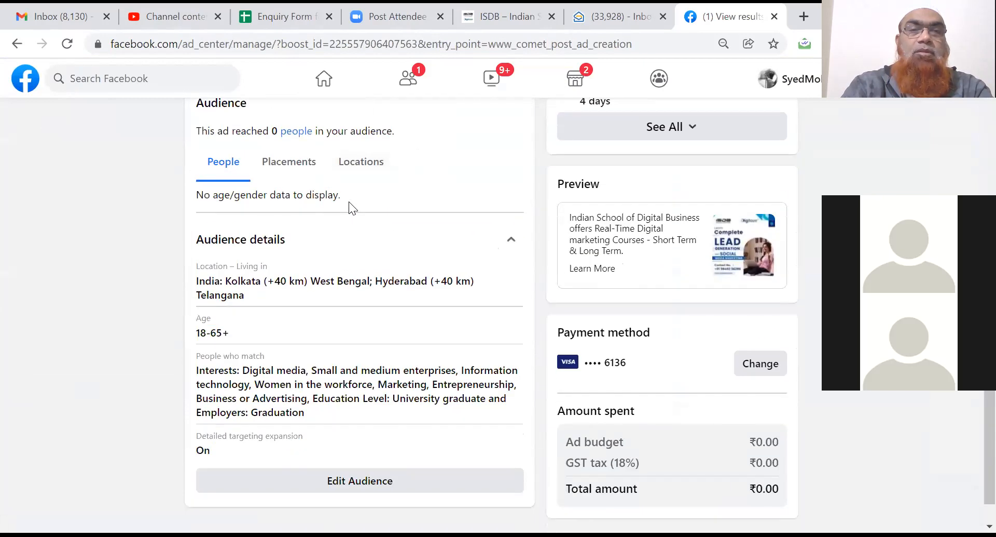
scroll(349, 205, "up", 10)
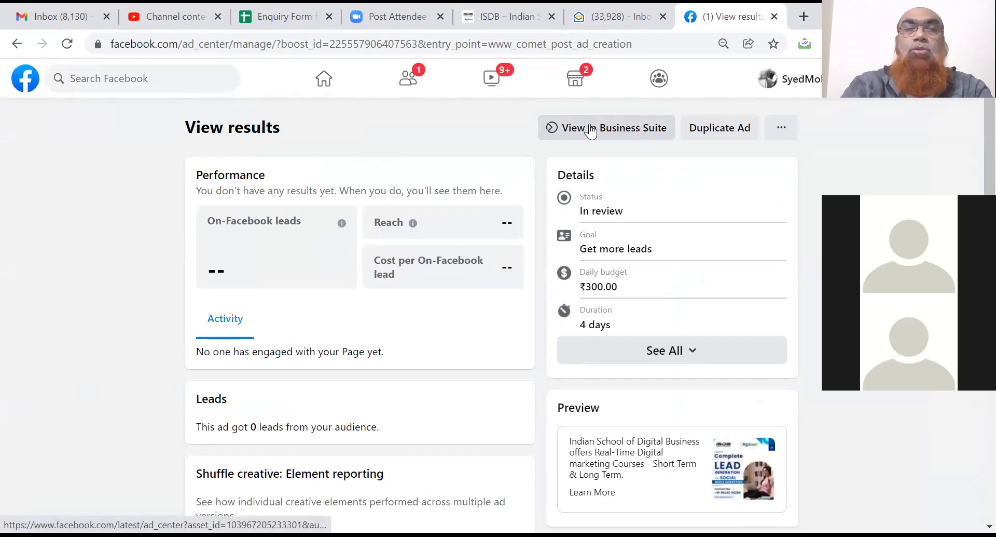
Return to the page's Ad Centre overview and look through the listed ads and the page management options
left_click(11, 48)
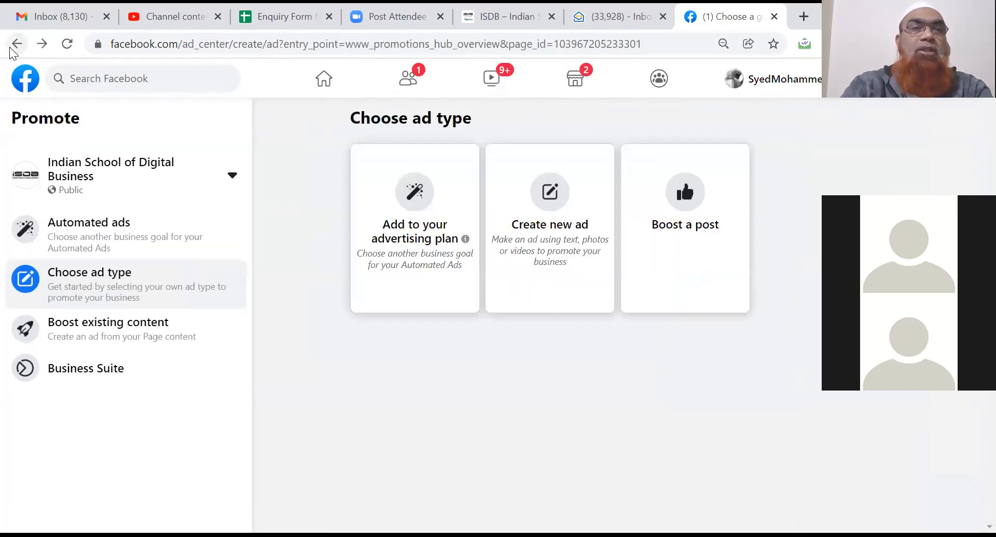
left_click(12, 48)
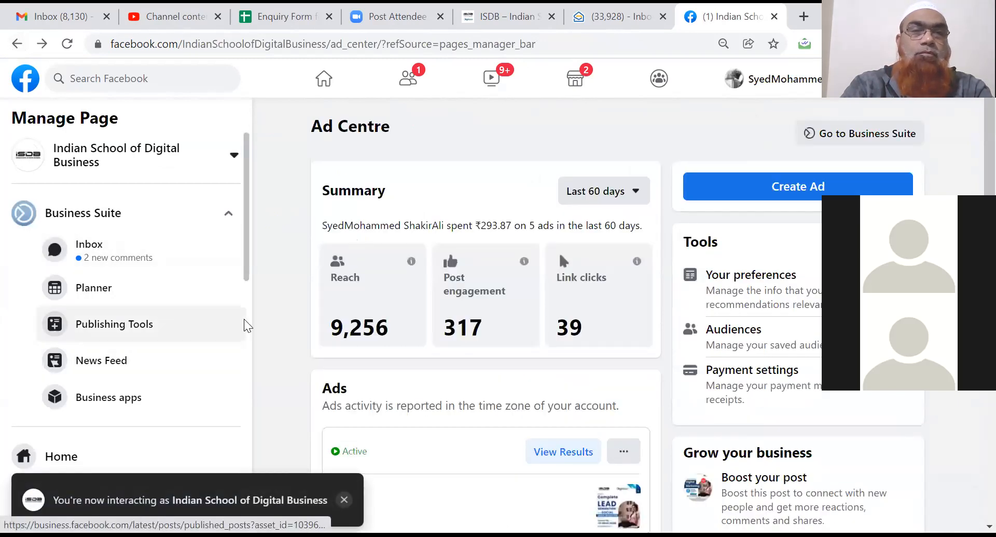
scroll(245, 330, "down", 3)
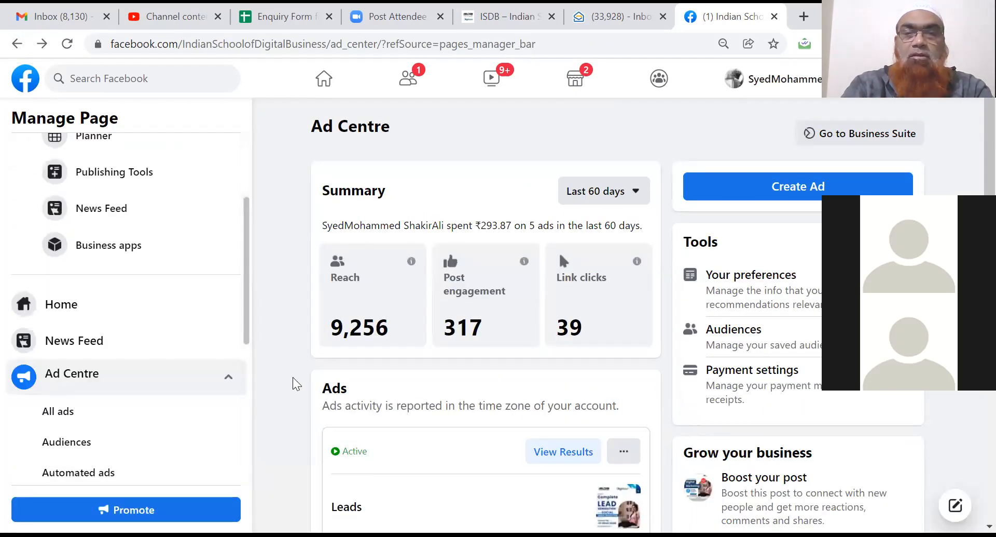
scroll(294, 383, "down", 4)
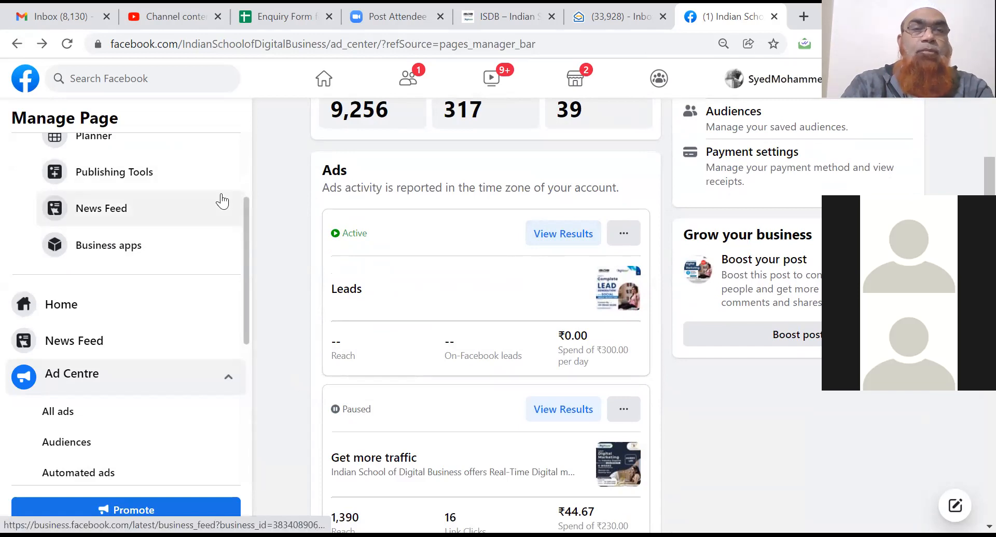
scroll(245, 182, "up", 2)
scroll(244, 181, "up", 1)
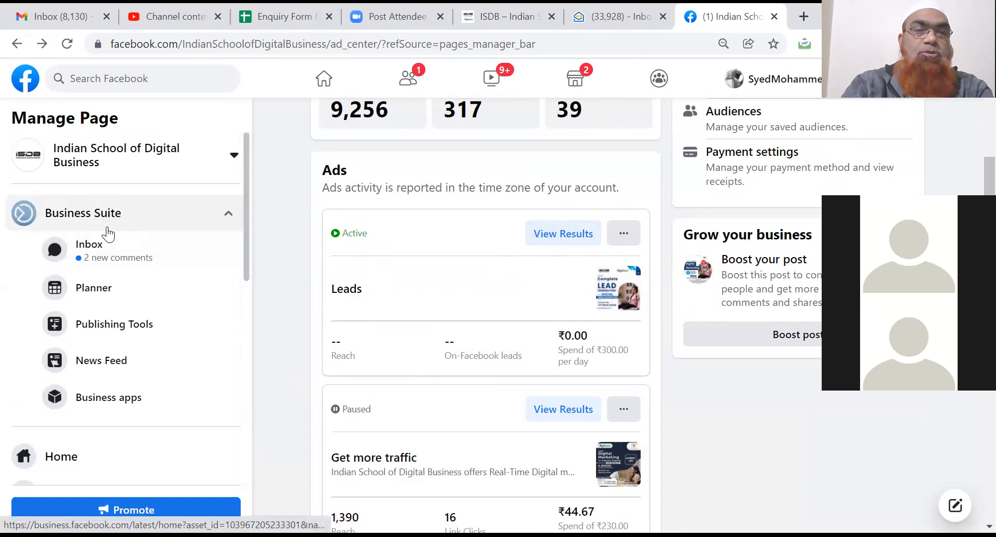
Go to Business Suite and open the list of all ads for the page
left_click(128, 400)
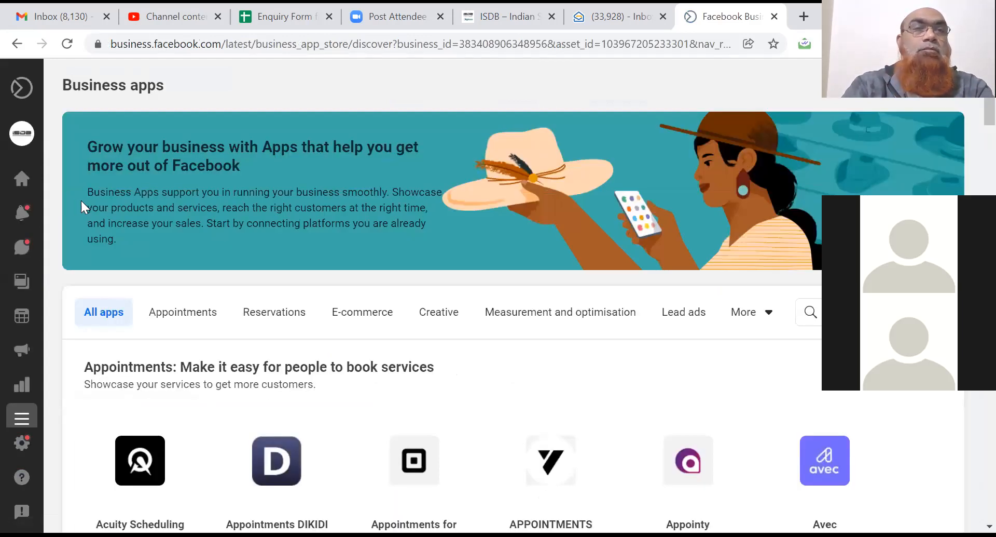
mouse_move(18, 356)
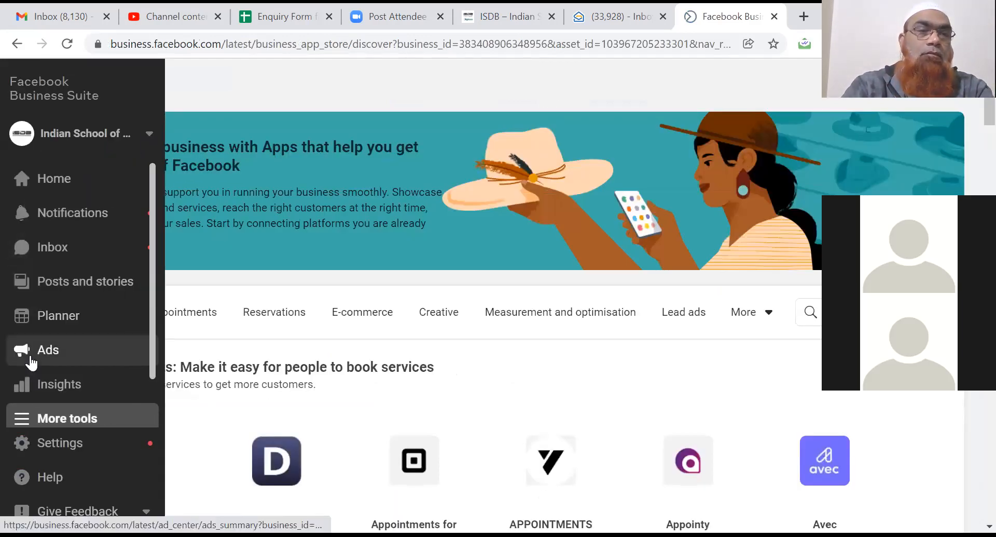
left_click(71, 359)
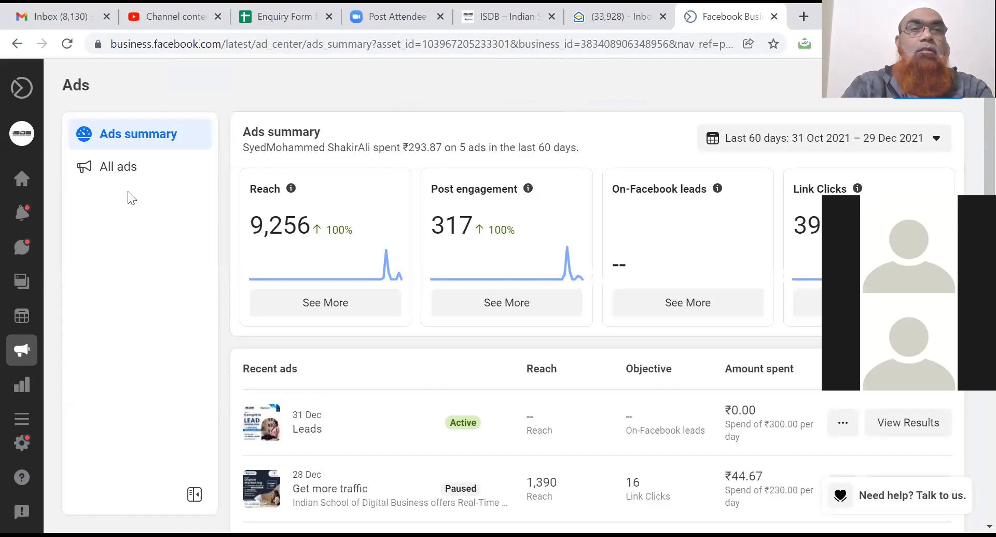
left_click(118, 169)
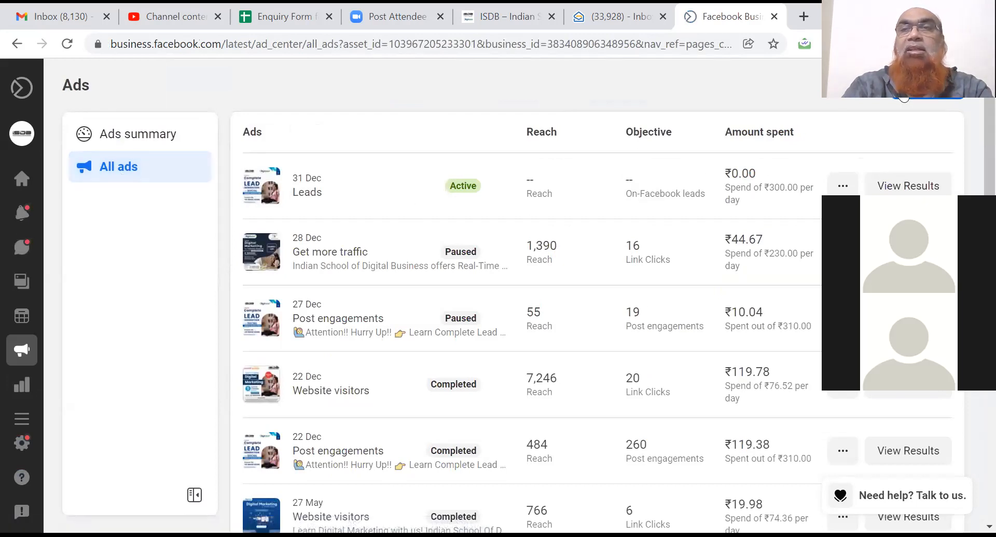
Start a new ad with the Get more leads goal, collecting contact info on Facebook
left_click(917, 86)
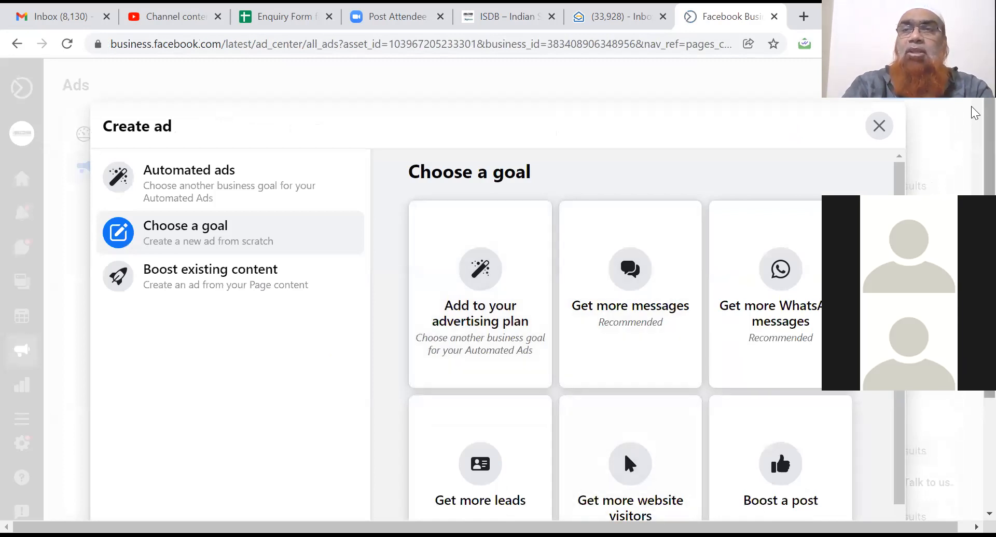
scroll(976, 113, "down", 2)
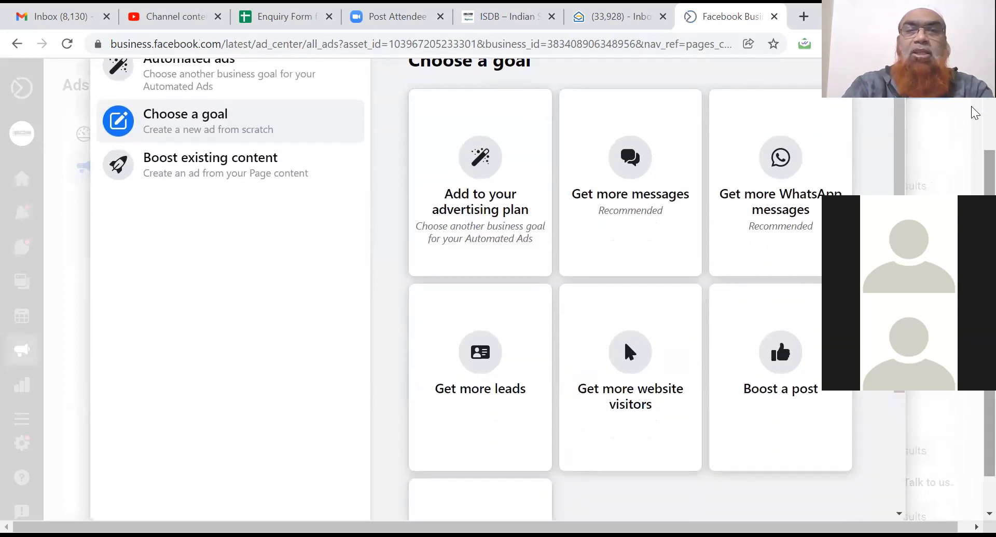
left_click(491, 372)
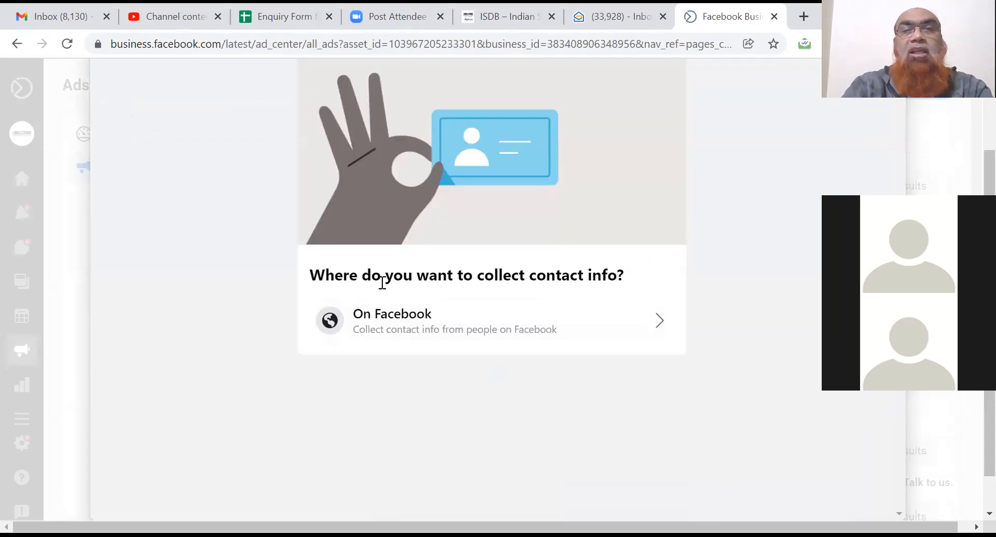
left_click(457, 336)
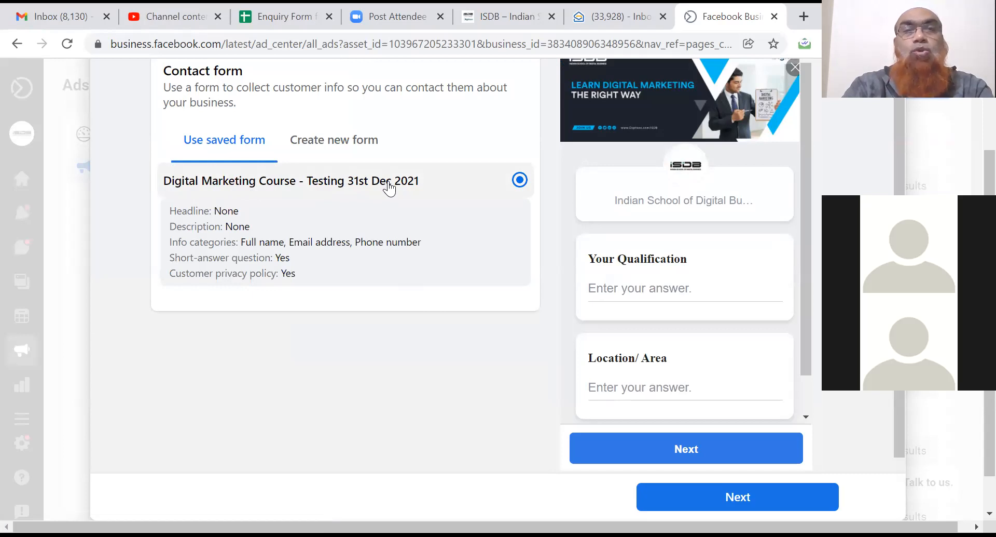
Create a new contact form that also asks for the phone number, and continue to the ad setup
left_click(361, 142)
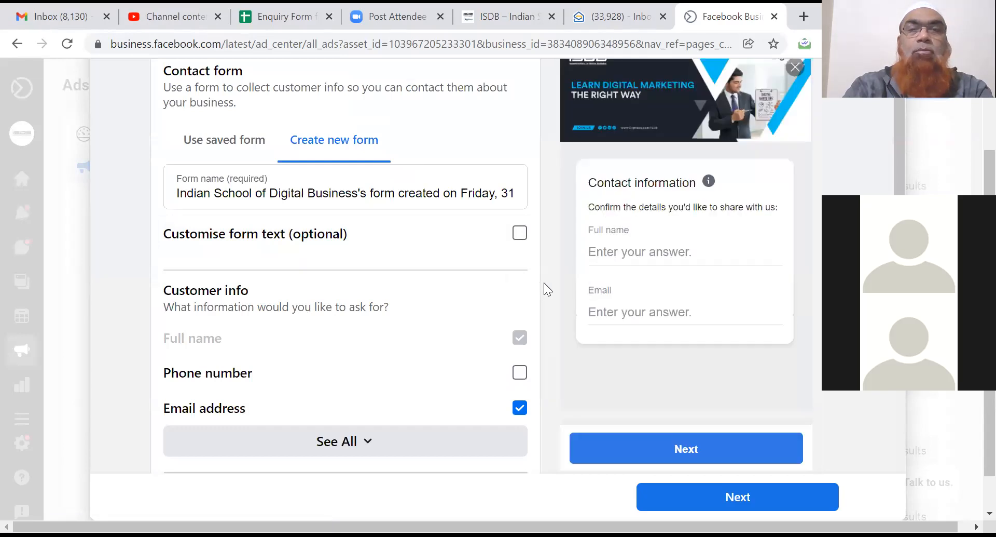
scroll(544, 282, "down", 1)
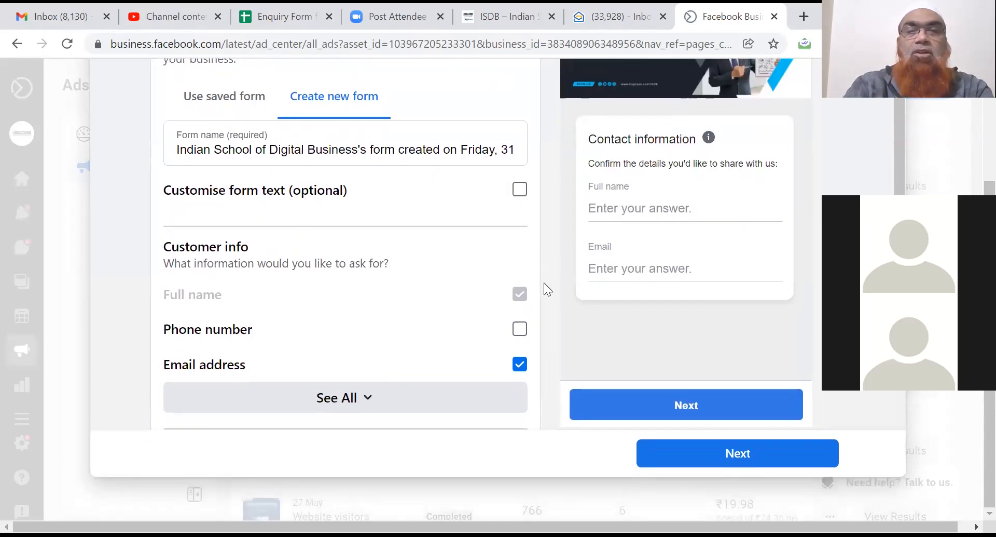
scroll(544, 283, "up", 2)
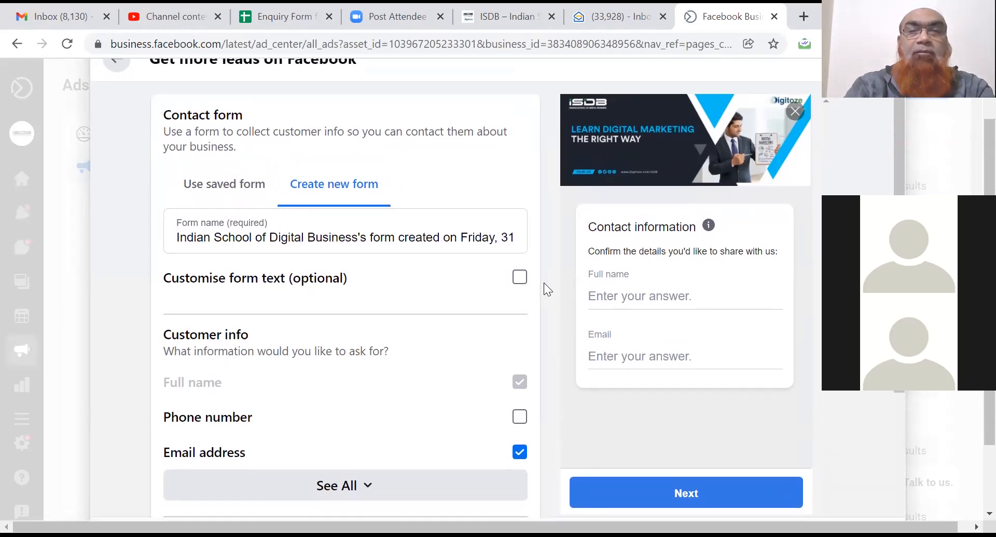
scroll(544, 283, "down", 3)
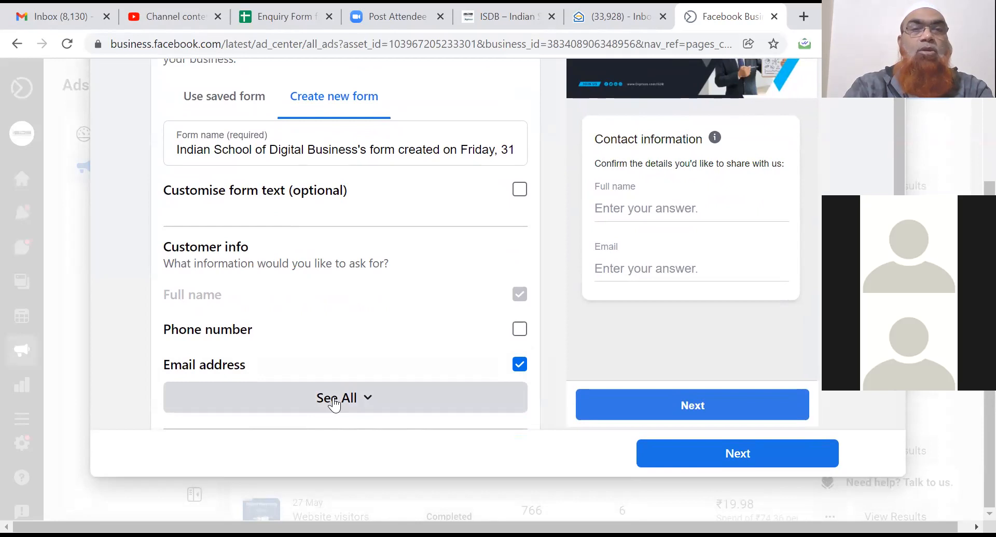
left_click(519, 328)
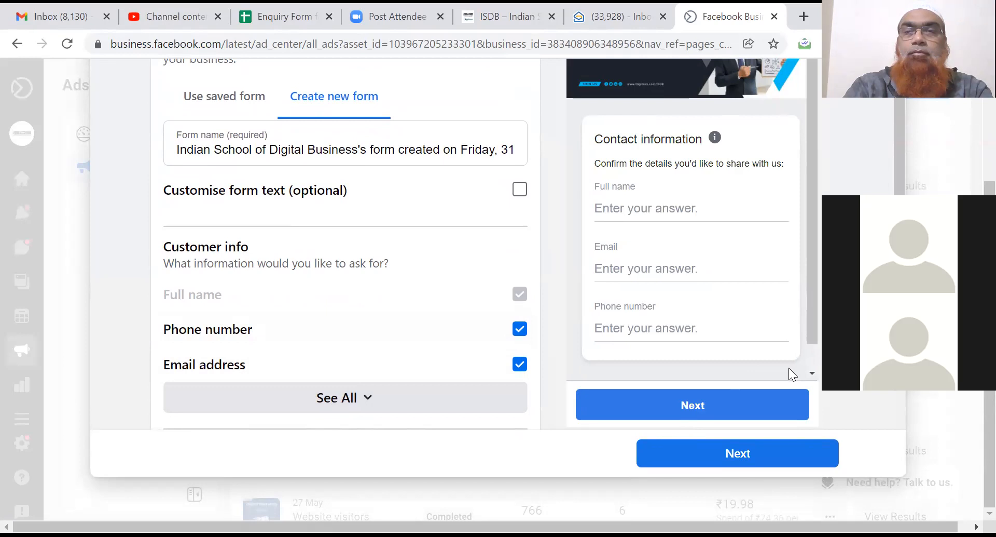
scroll(809, 362, "down", 1)
left_click(715, 457)
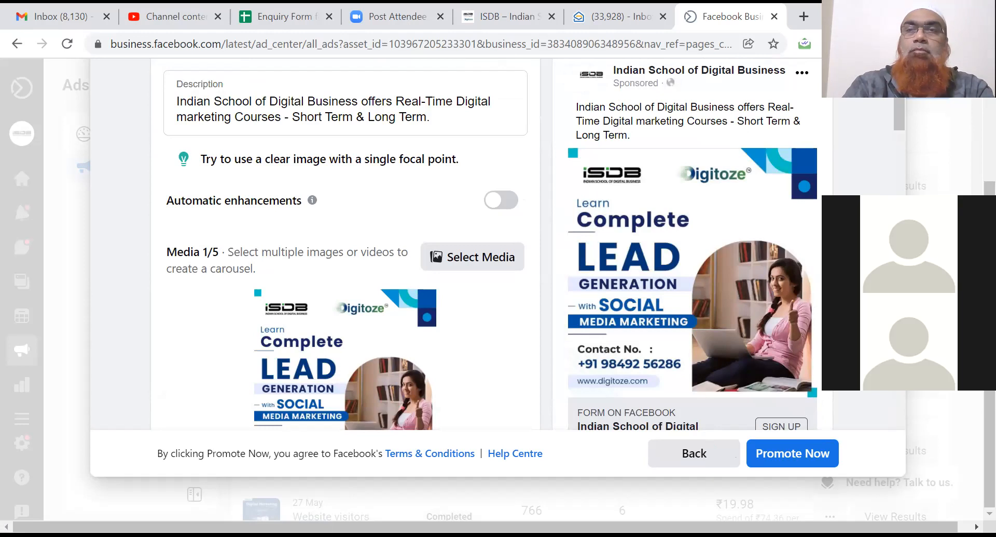
Review the new ad's creative, audience, duration, budget and payment settings, and go back to its contact form
scroll(898, 123, "down", 7)
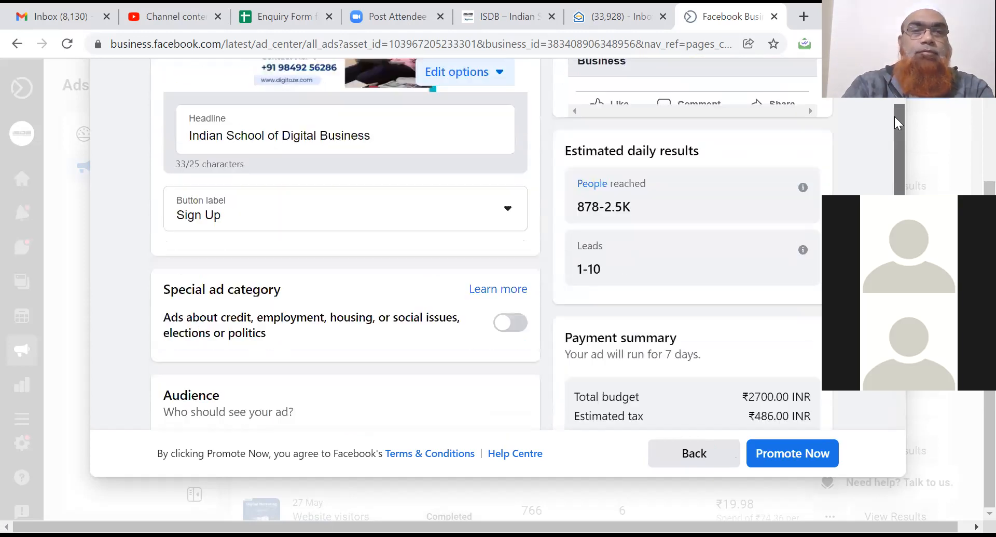
scroll(898, 123, "down", 7)
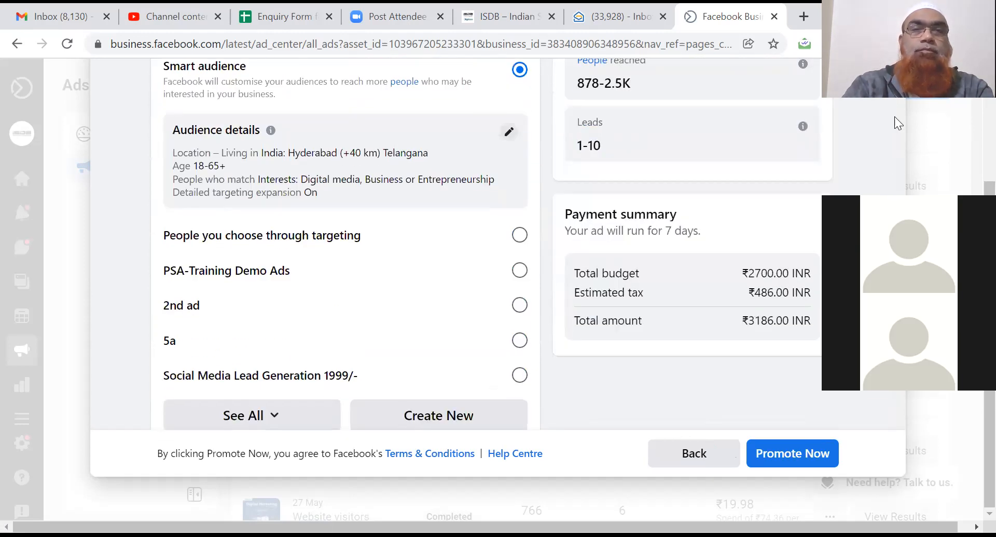
scroll(899, 123, "down", 7)
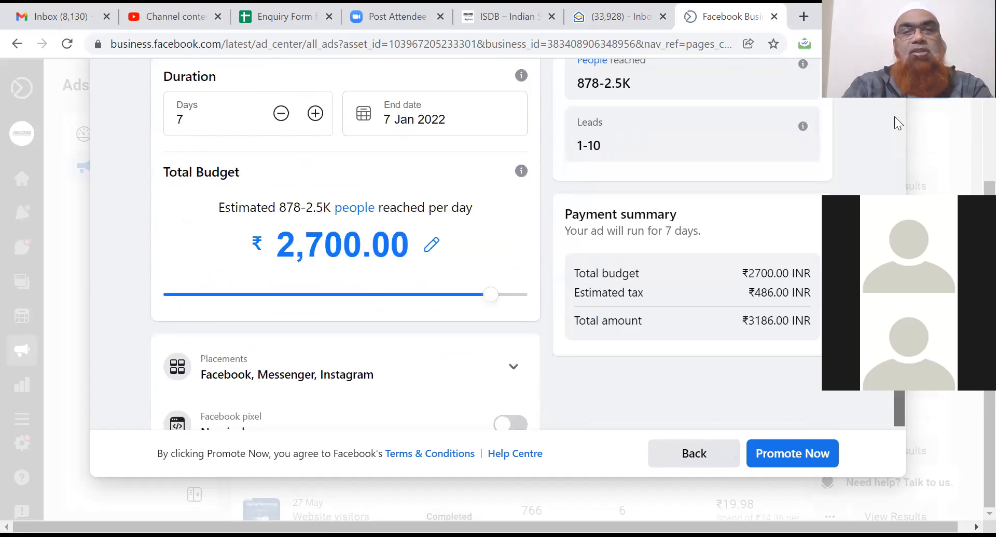
scroll(898, 123, "down", 3)
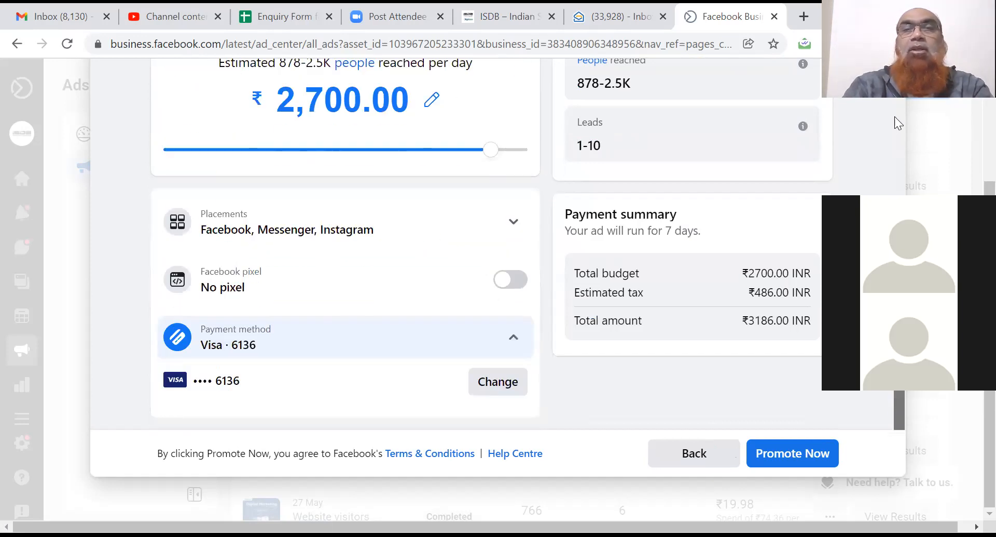
scroll(898, 123, "up", 15)
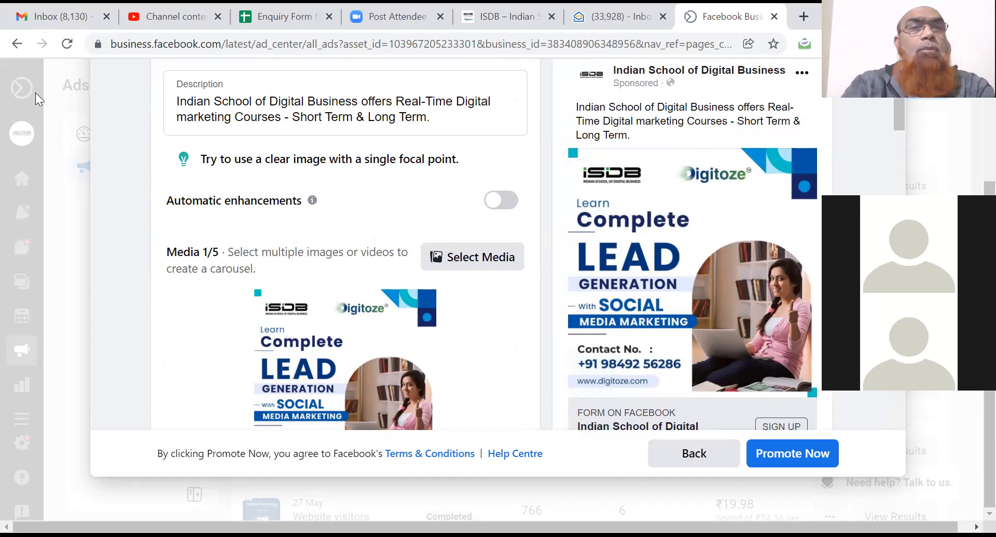
left_click(678, 457)
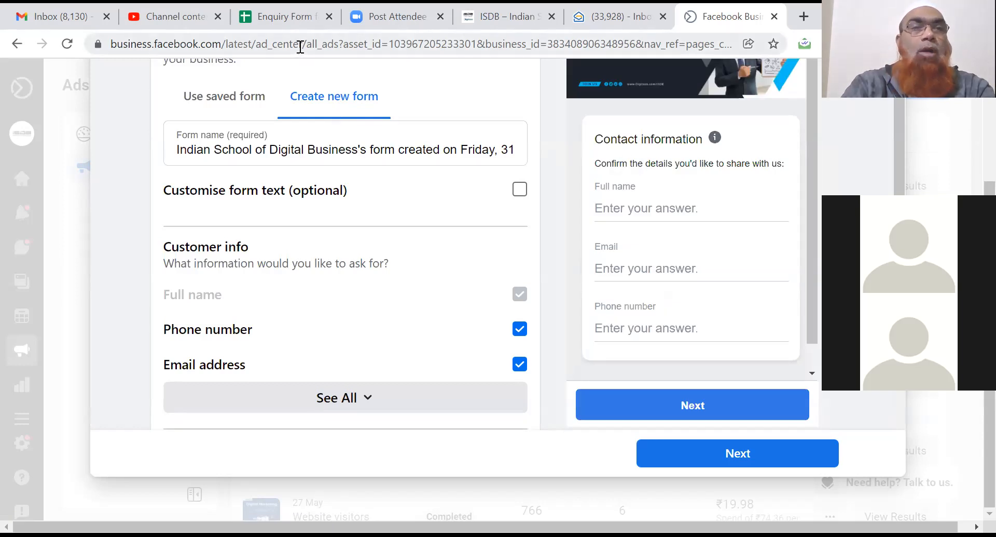
Leave the ad setup and go to facebook.com
left_click(300, 46)
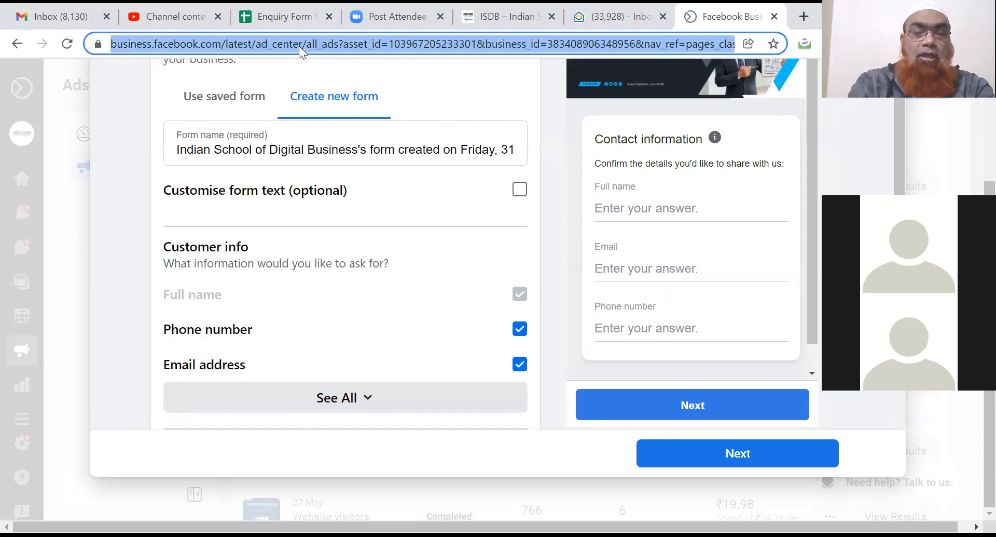
type("face")
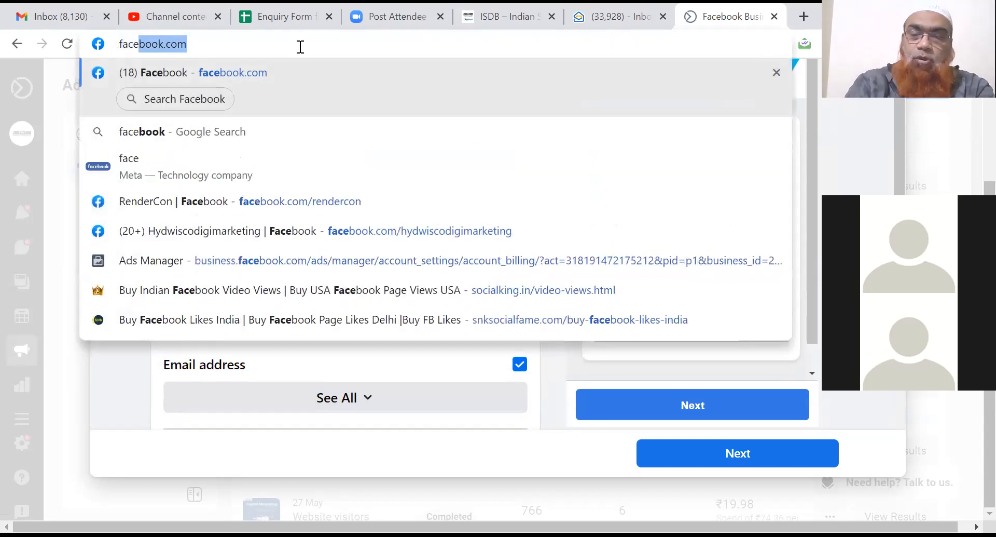
key("Return")
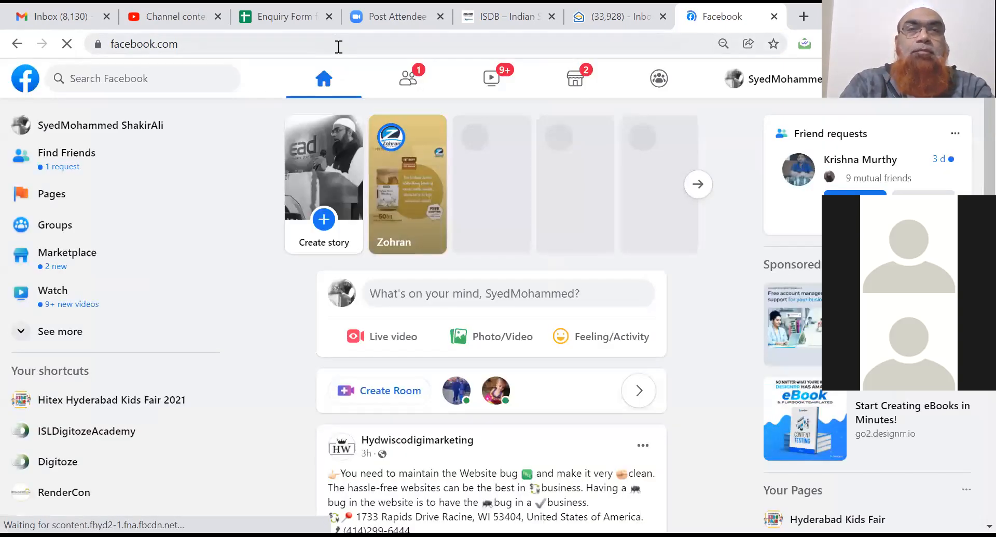
Go to the Facebook page at facebook.com/IndianSchoolofDigitalBusiness
left_click(339, 46)
left_click(339, 45)
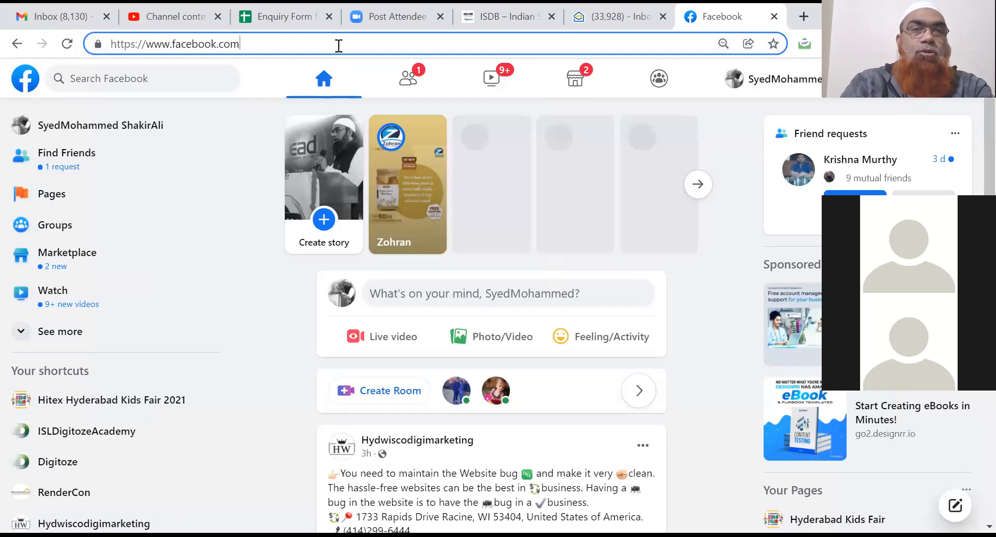
type("ind")
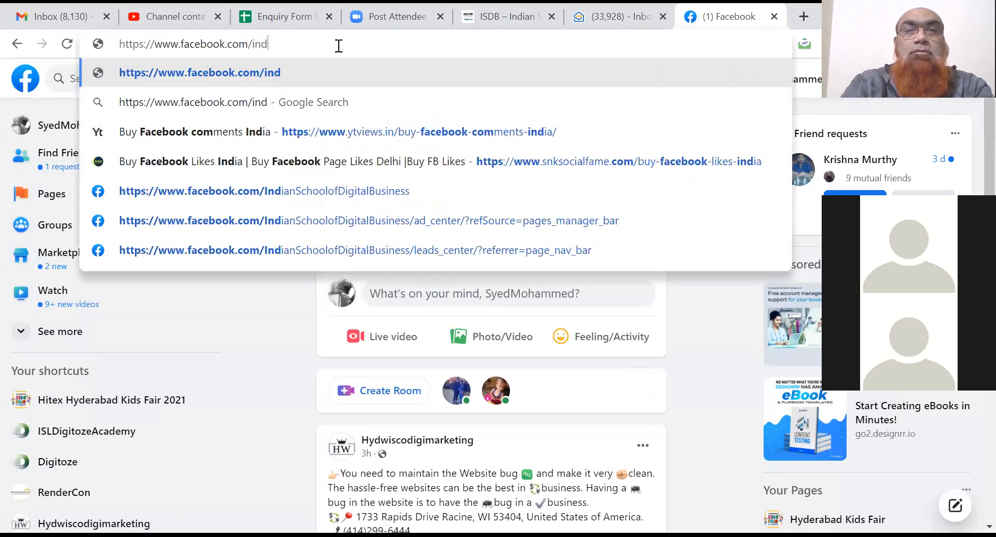
key("Down")
key("Down")
key("Down")
key("Down")
key("Down")
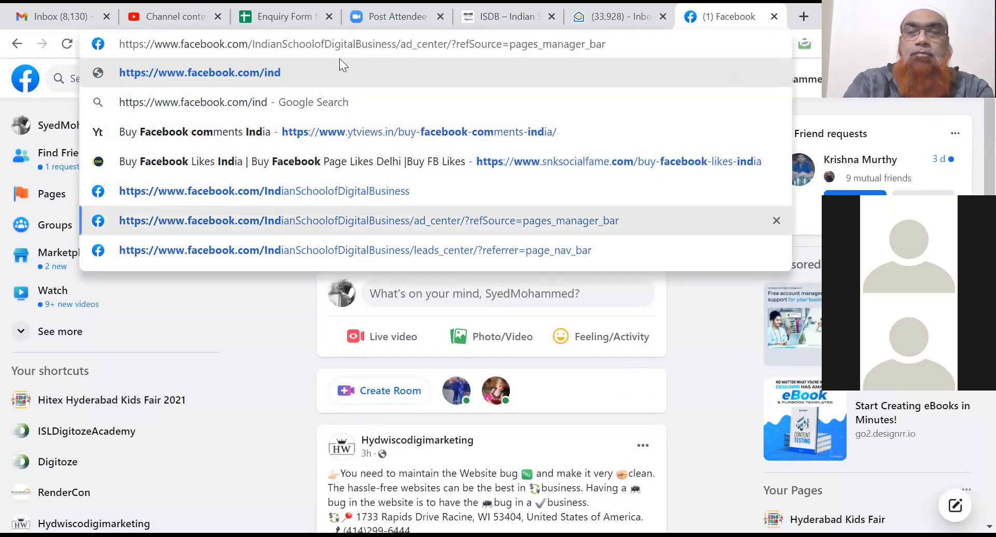
key("BackSpace")
key("BackSpace")
key("BackSpace")
key("BackSpace")
key("BackSpace")
key("BackSpace")
key("BackSpace")
key("BackSpace")
key("BackSpace")
key("BackSpace")
key("BackSpace")
key("BackSpace")
key("BackSpace")
key("BackSpace")
key("BackSpace")
key("BackSpace")
key("BackSpace")
key("BackSpace")
key("BackSpace")
key("BackSpace")
key("BackSpace")
key("BackSpace")
key("BackSpace")
key("BackSpace")
key("BackSpace")
key("BackSpace")
key("BackSpace")
key("BackSpace")
key("BackSpace")
key("BackSpace")
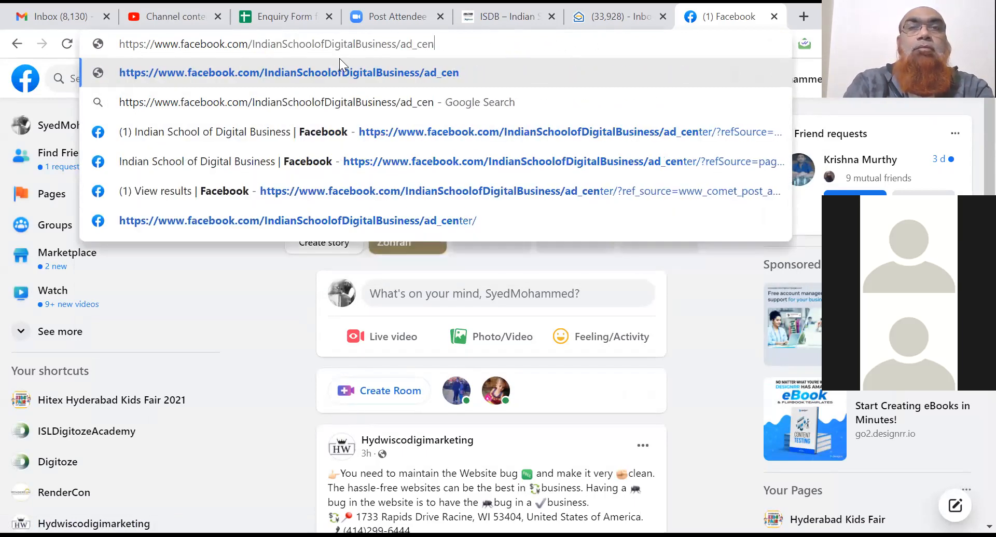
left_click(340, 61)
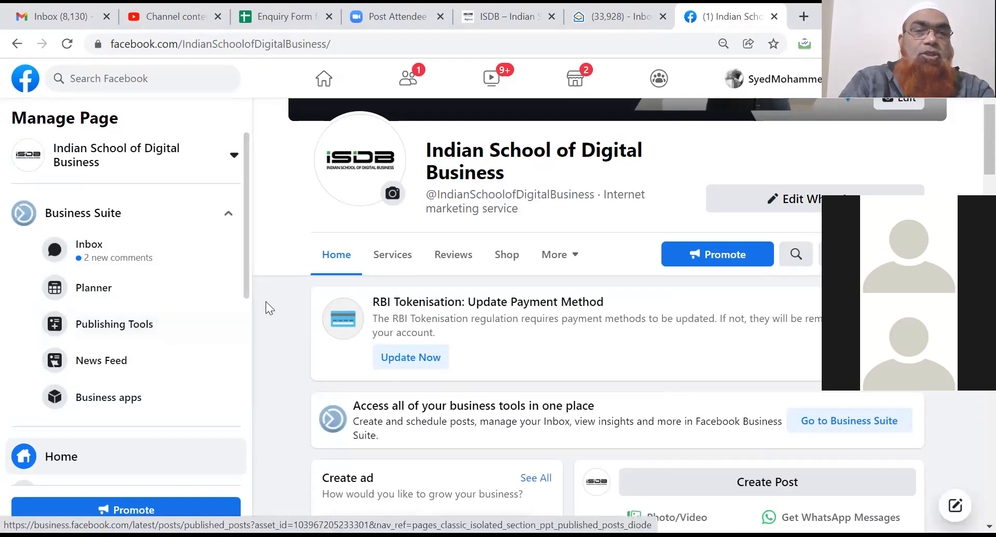
Look through the page's management options and open Publishing Tools under Business Suite
left_click(231, 219)
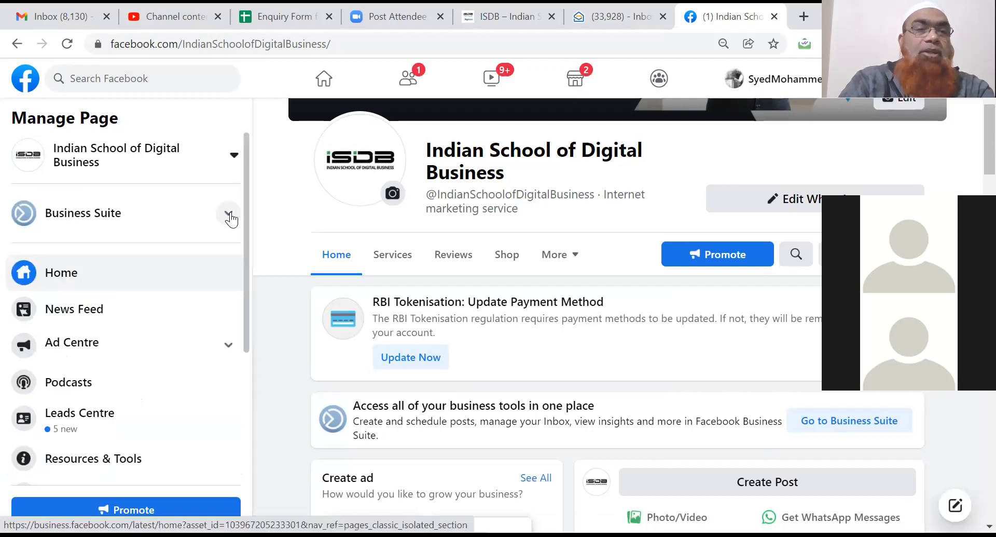
scroll(247, 387, "down", 3)
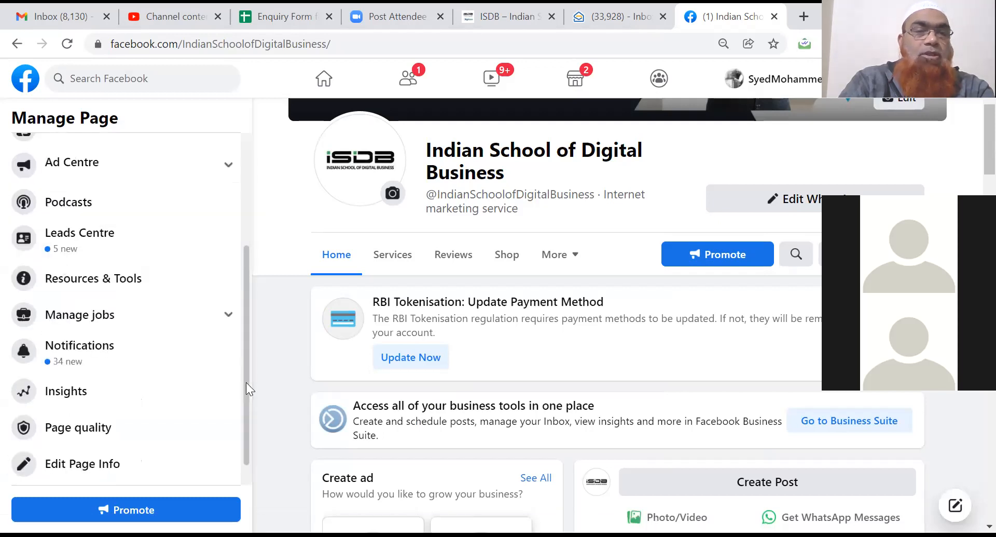
scroll(245, 472, "down", 1)
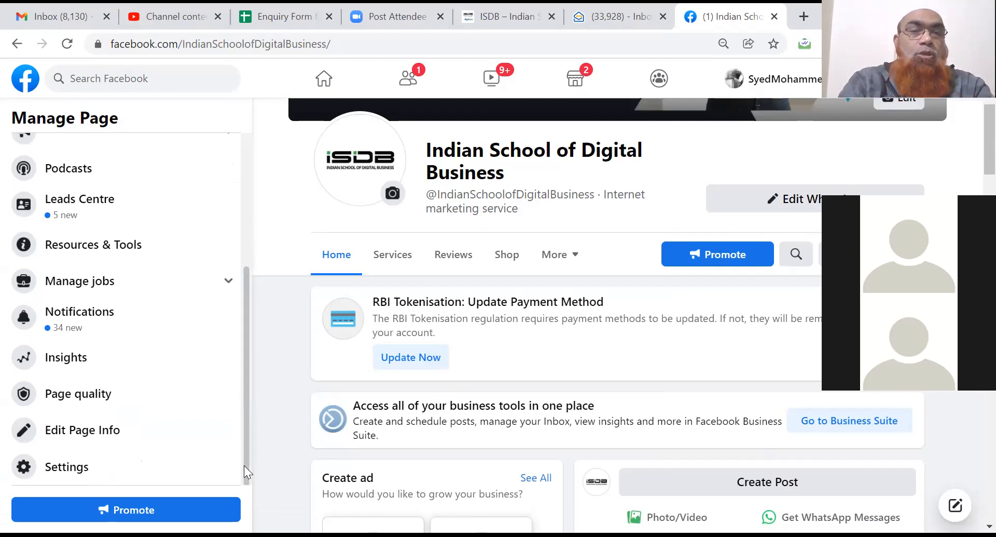
left_click_drag(246, 472, 250, 404)
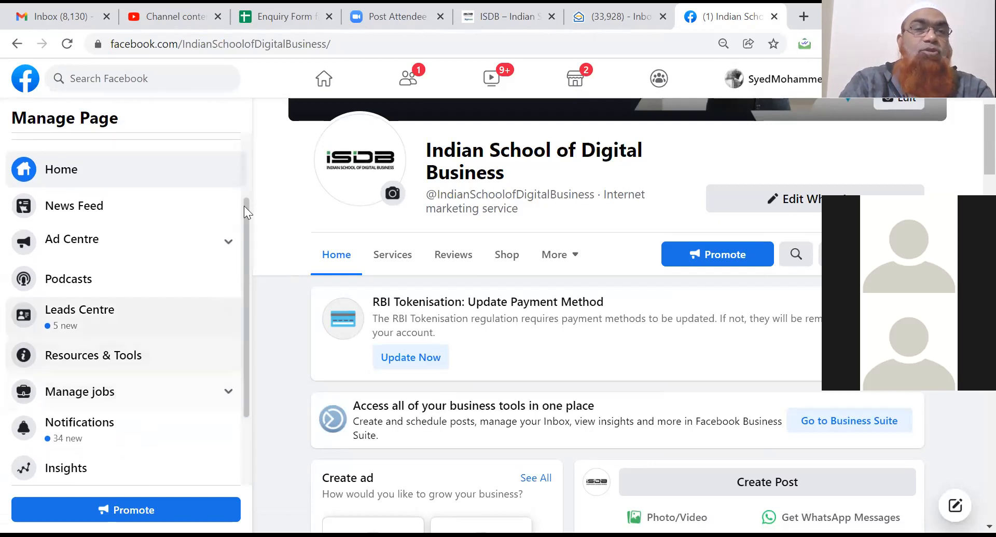
left_click_drag(244, 216, 249, 167)
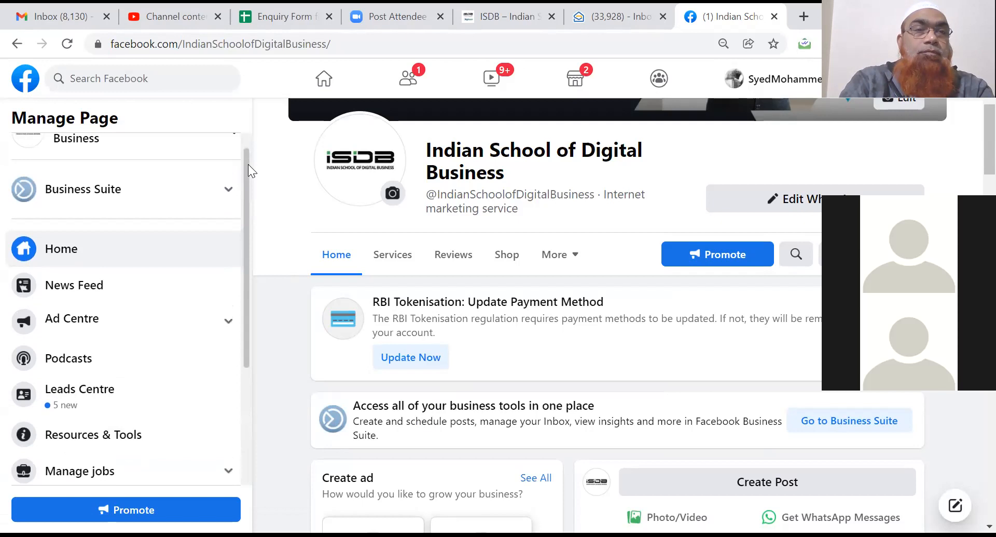
left_click(224, 191)
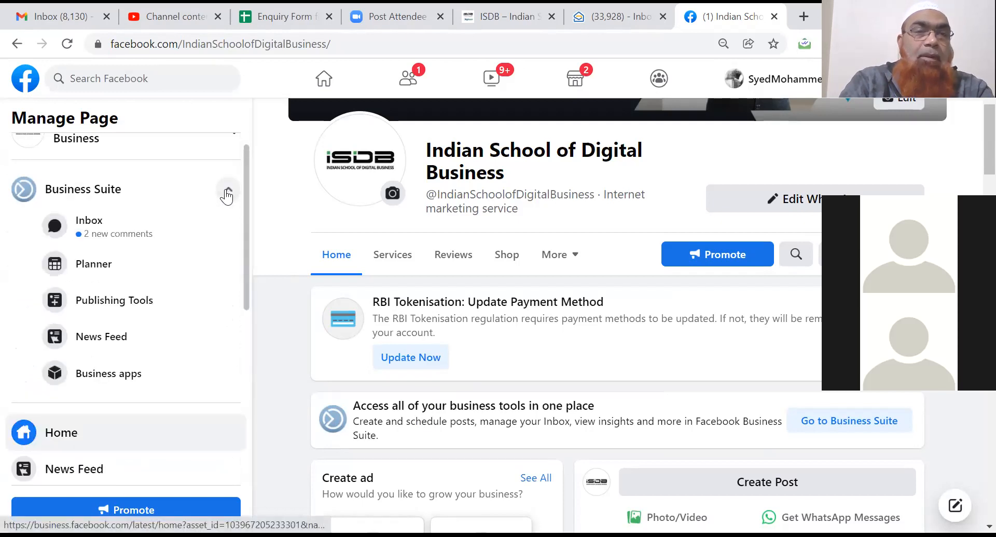
left_click(143, 308)
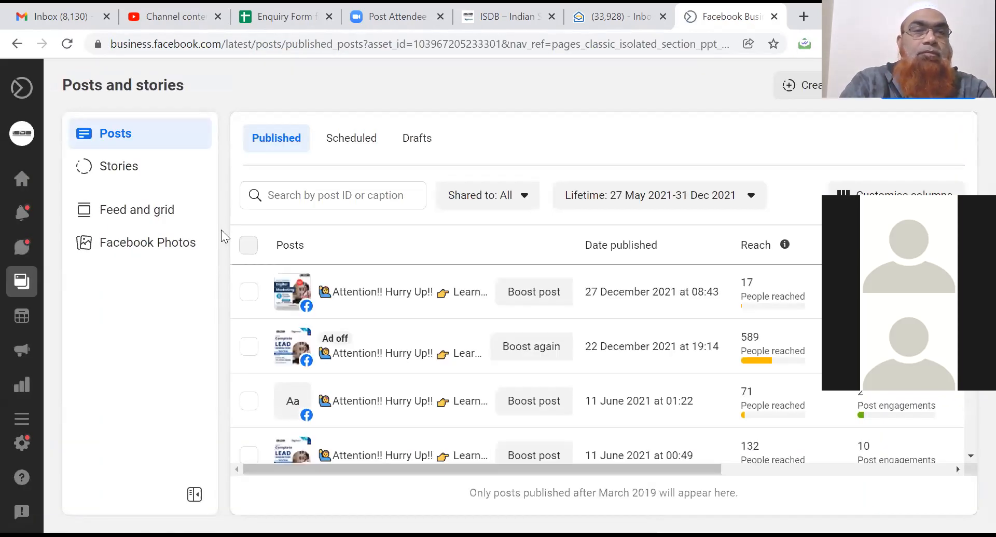
Open the Instant Forms tool for the page in Business Suite
mouse_move(24, 418)
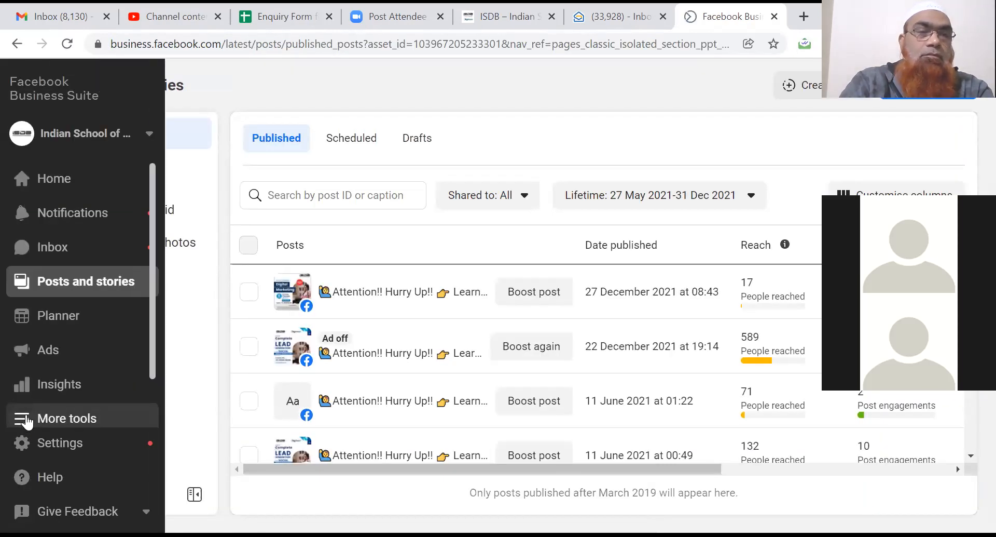
left_click(44, 417)
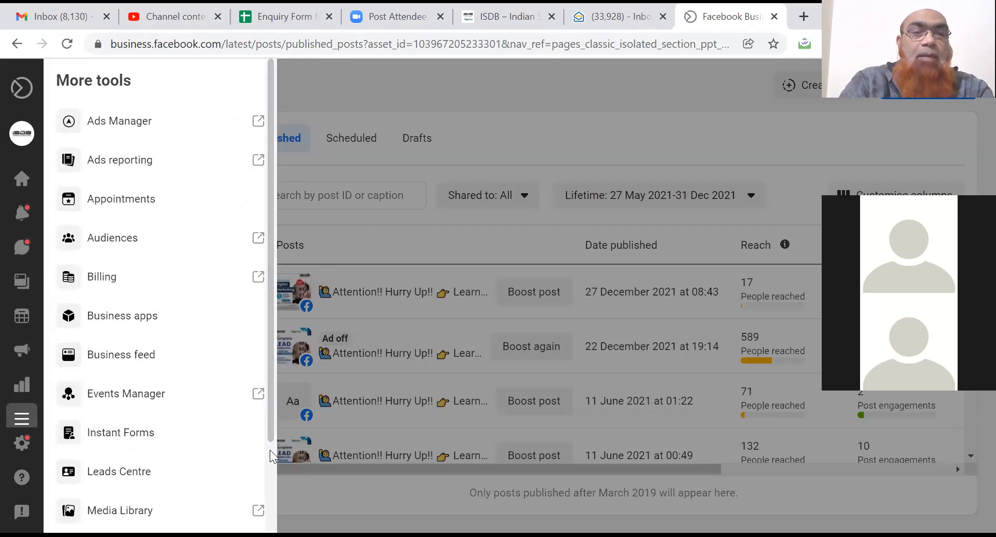
scroll(270, 450, "down", 3)
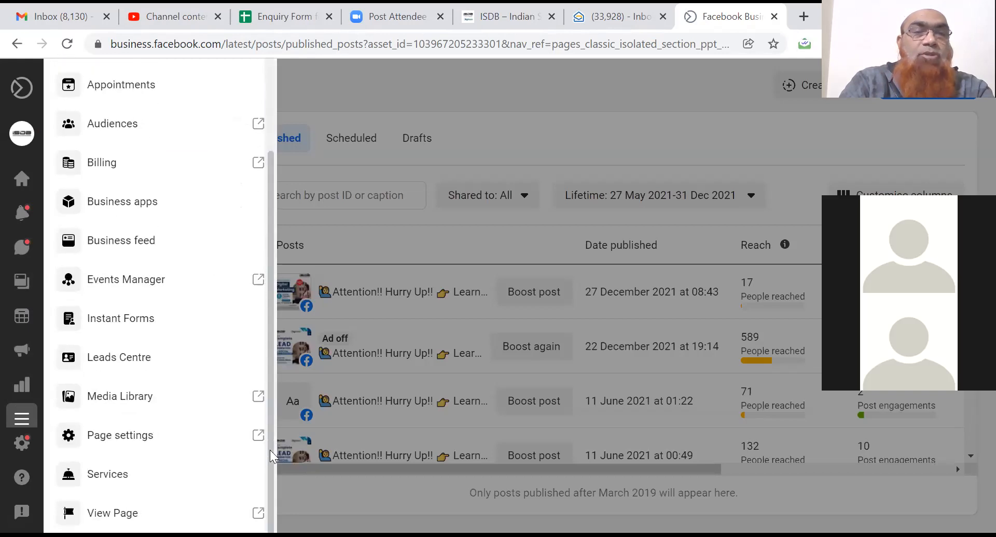
left_click(135, 318)
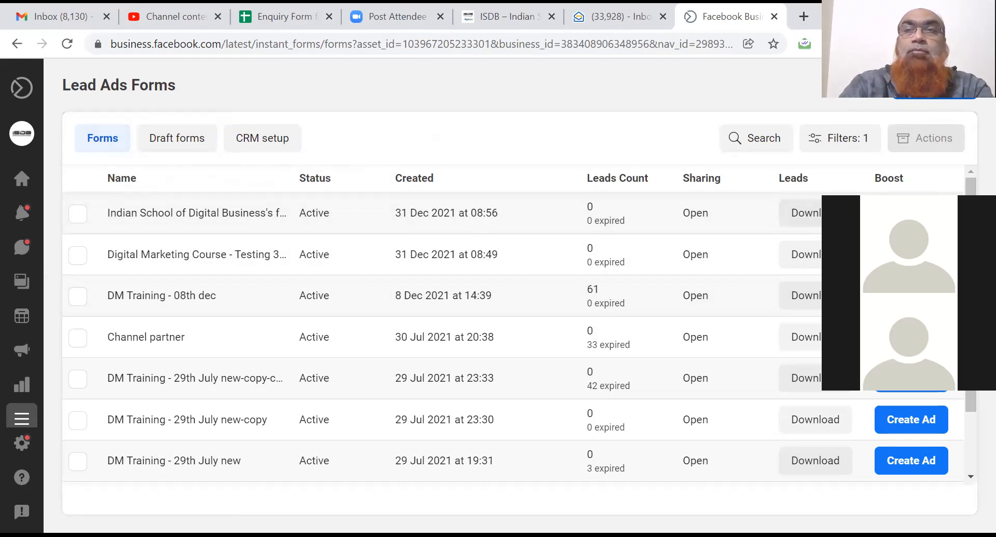
Start creating a lead form as a new form rather than a duplicate, and continue to its setup
left_click(929, 90)
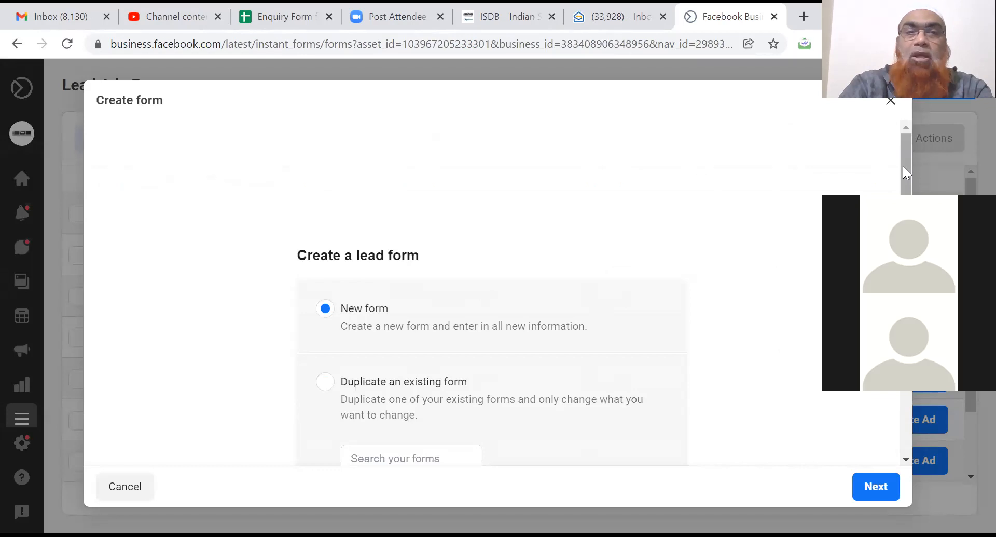
left_click(907, 436)
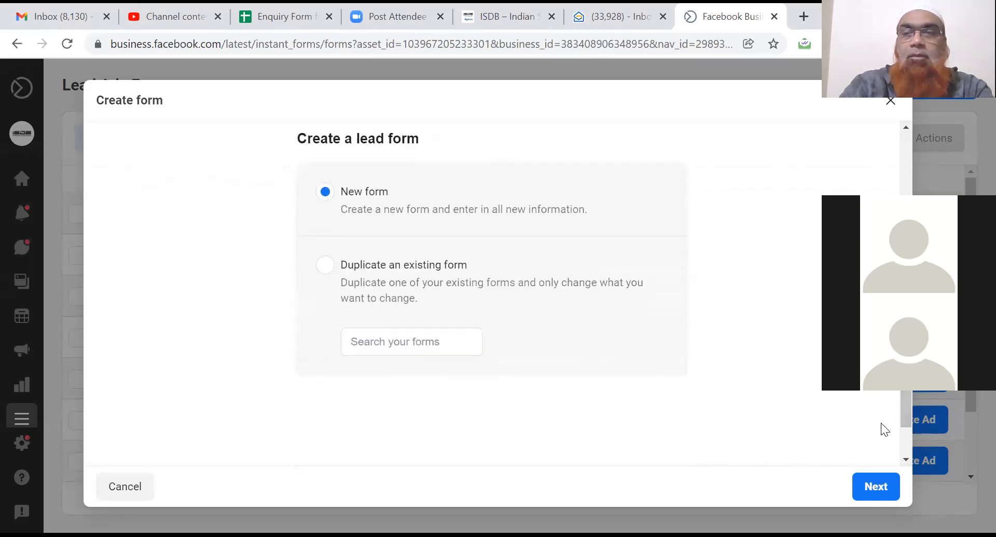
left_click(903, 440)
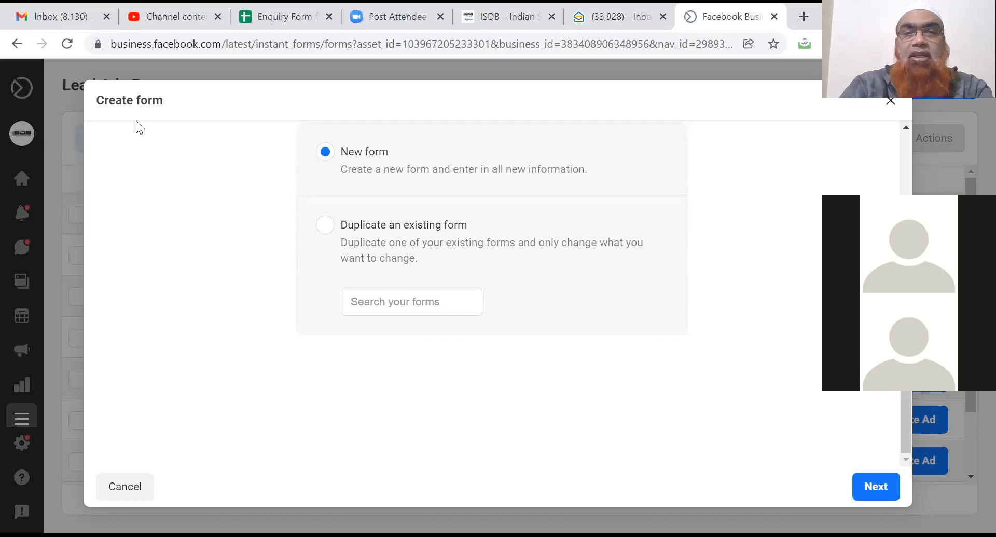
left_click(872, 485)
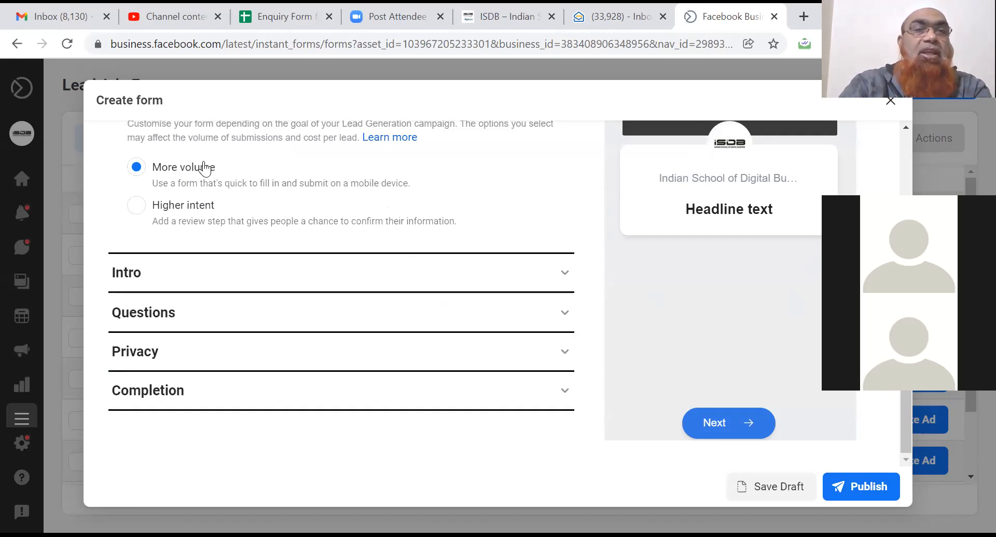
Set the form's intro to use the ad's image as background, with the headline "Welcome To ISDB - Your Digital Marketing Training Partner"
left_click(233, 282)
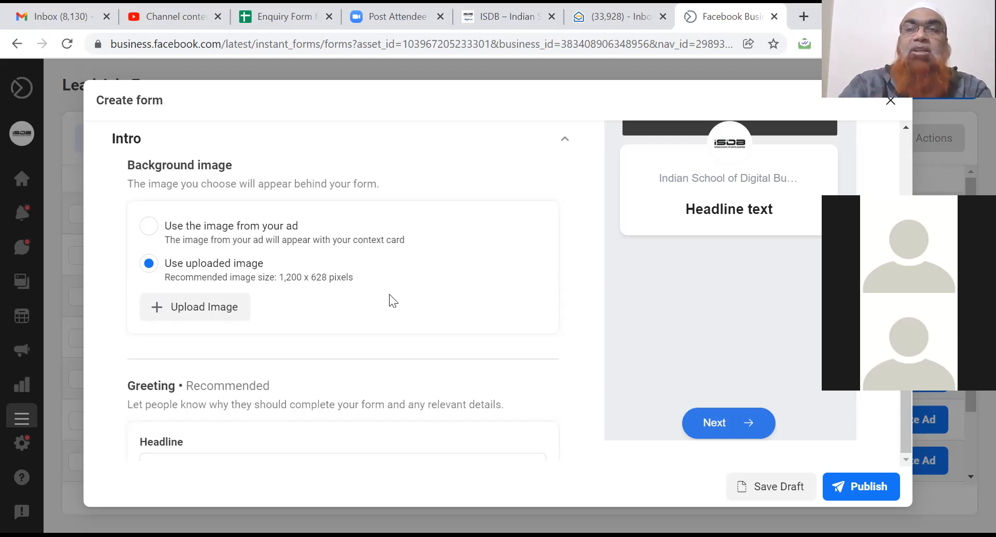
left_click(206, 233)
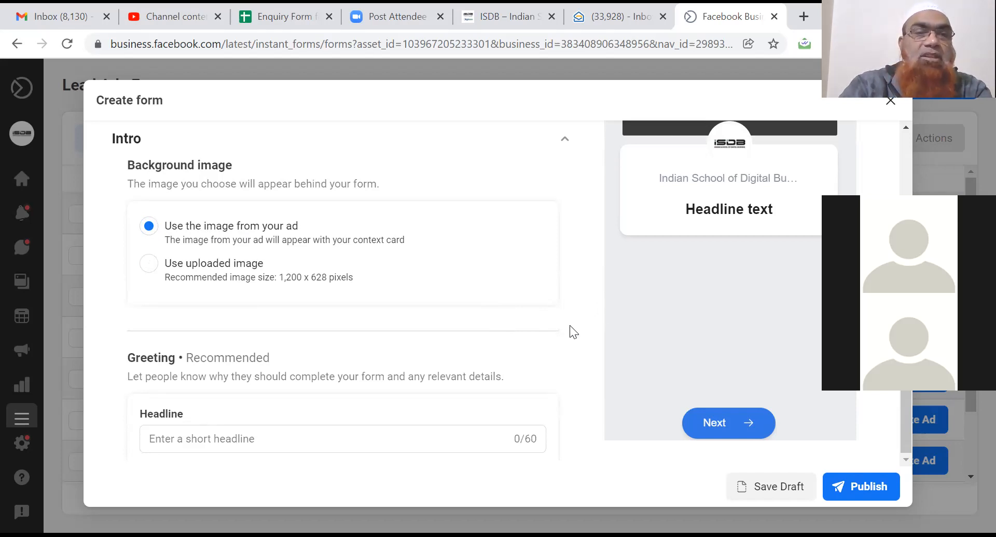
left_click(184, 439)
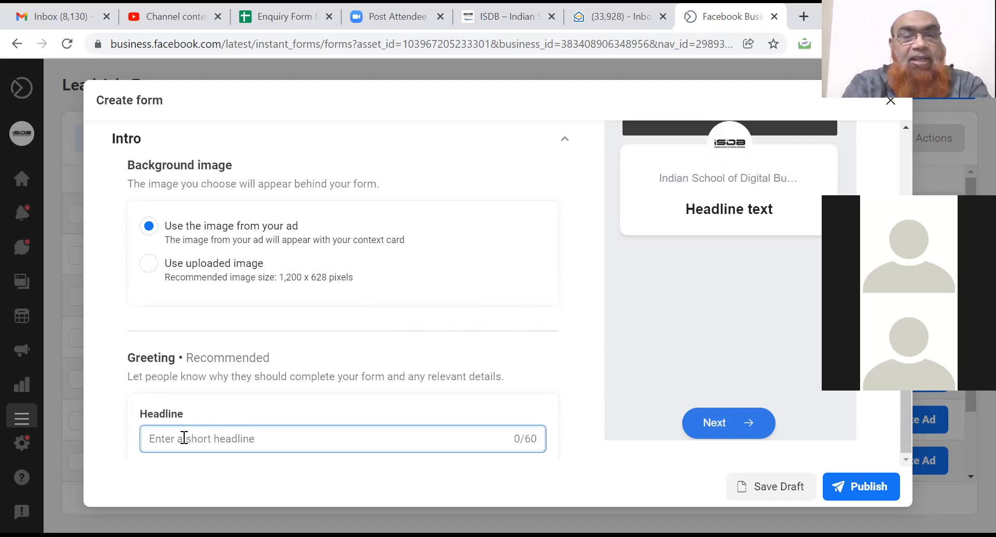
type("Welcome")
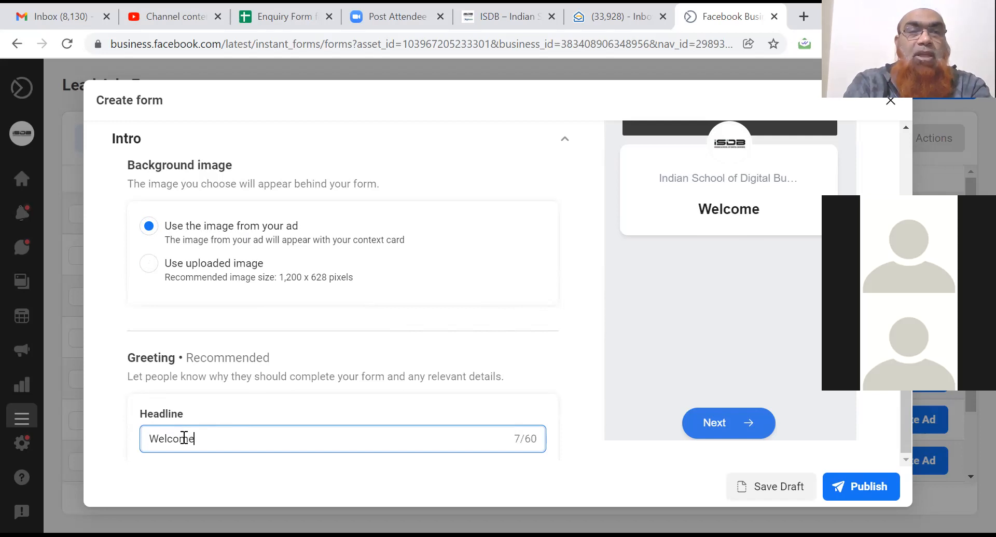
type(" To IS")
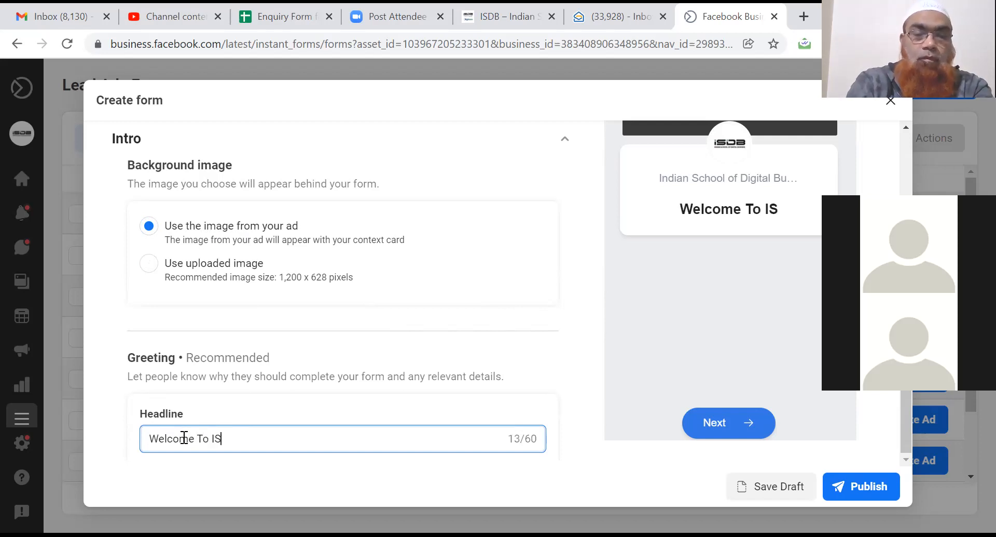
type("DB - ")
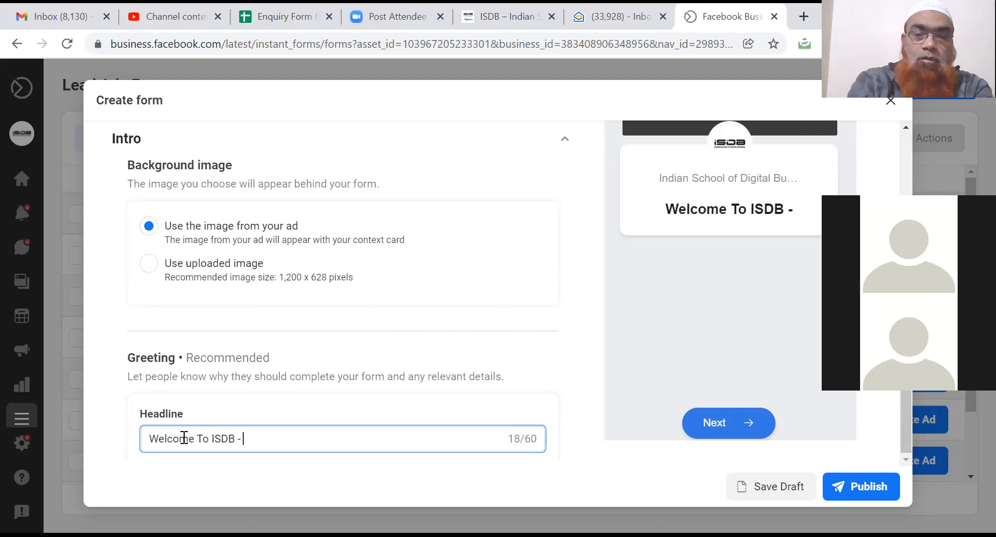
type("Your Di")
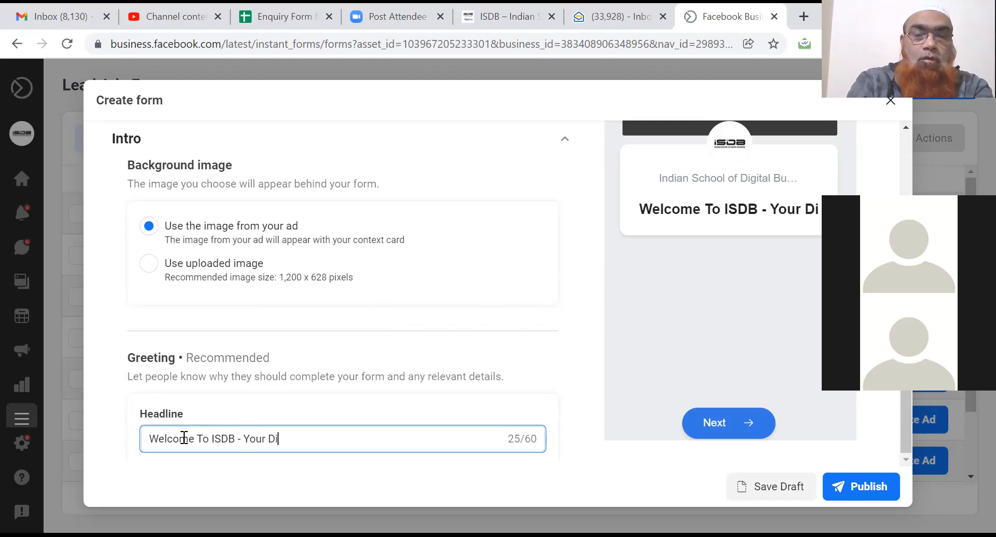
type("gital Marketing Training")
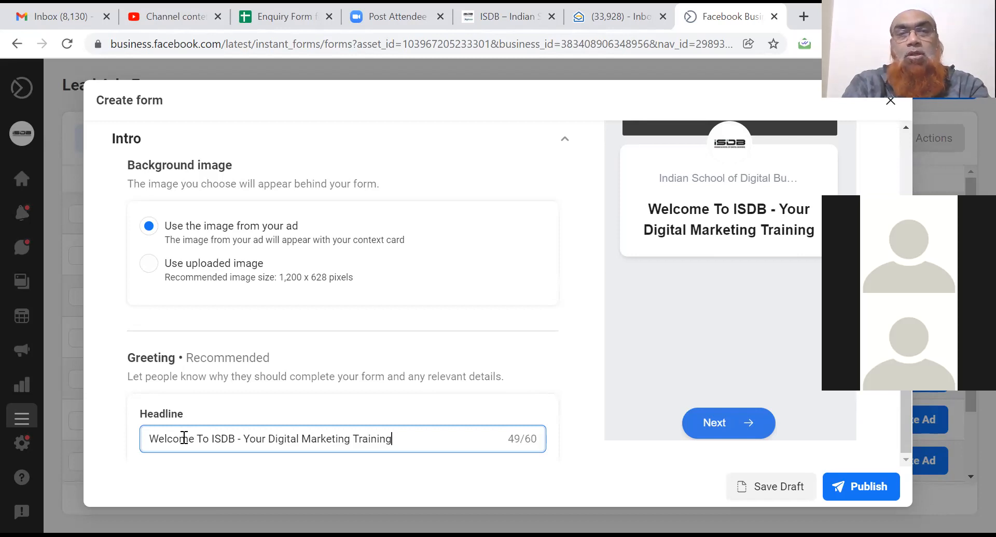
type("Partner")
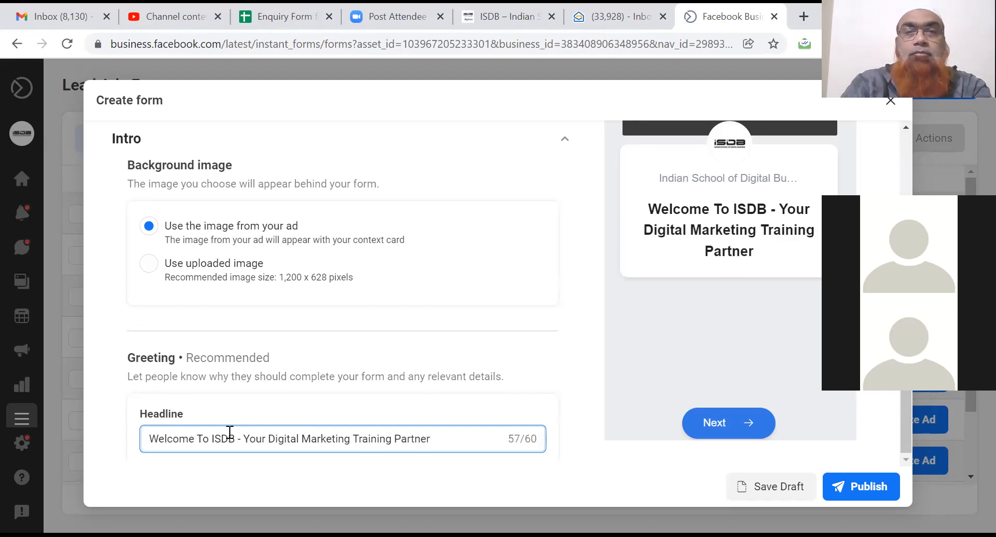
left_click(595, 371)
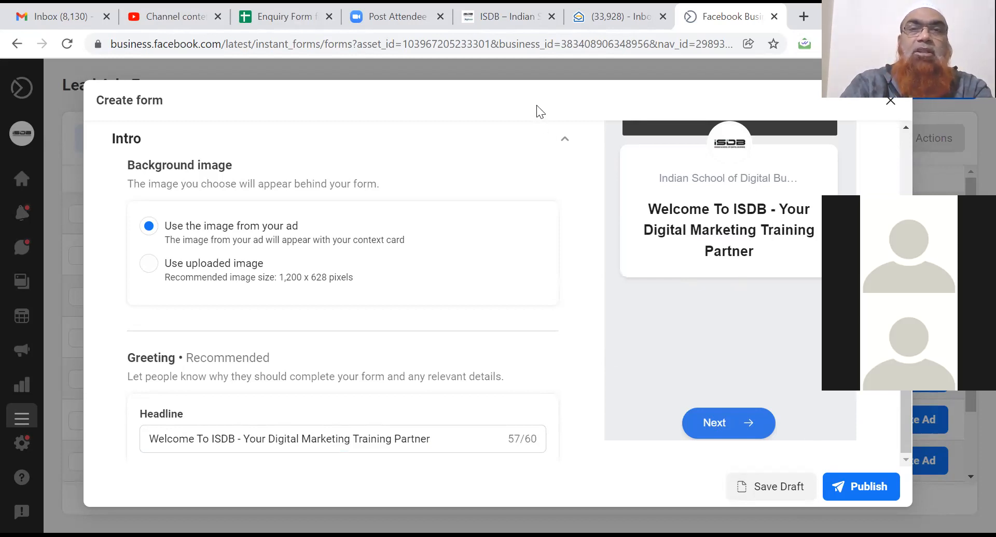
Move from the intro to the form's custom questions and add a short-answer question reading "Your Name"
left_click(564, 140)
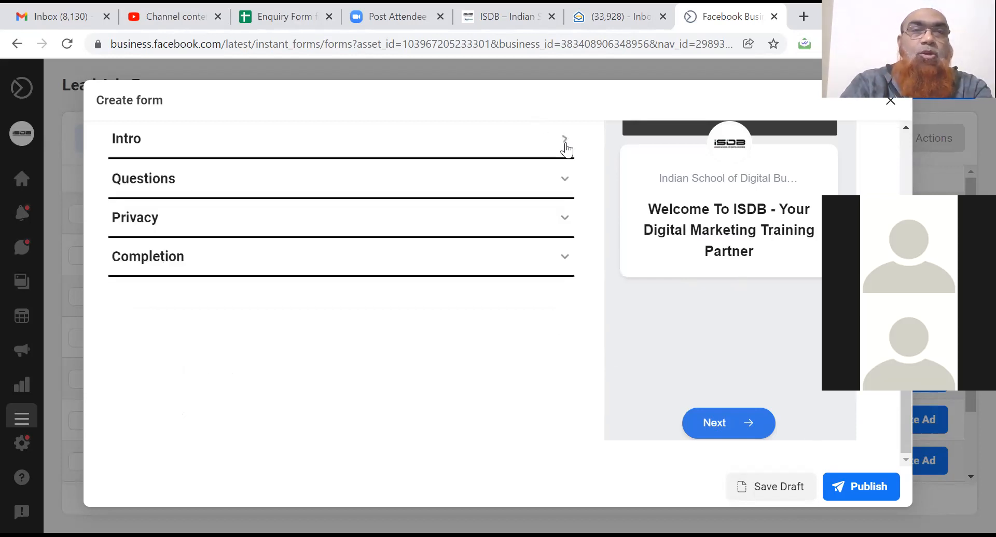
left_click(470, 180)
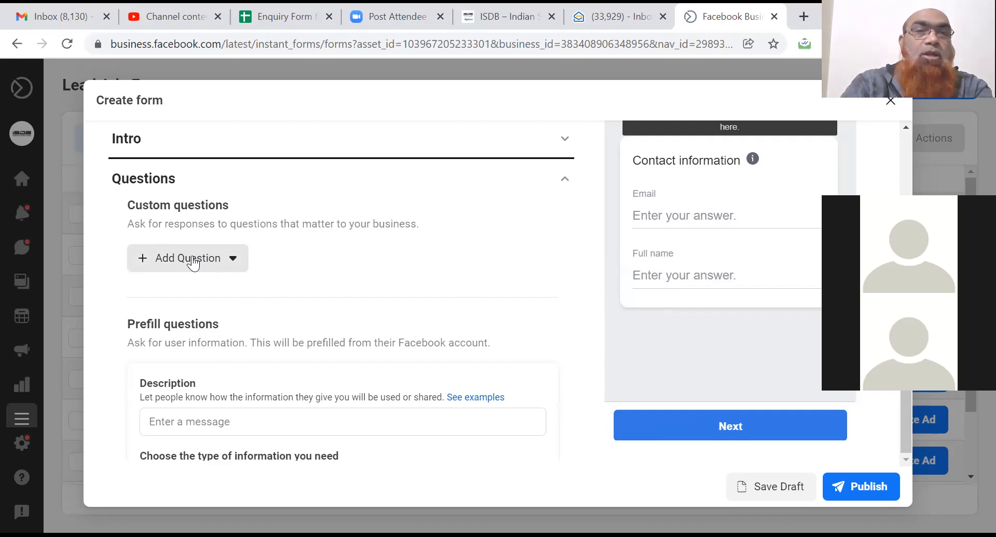
left_click(236, 263)
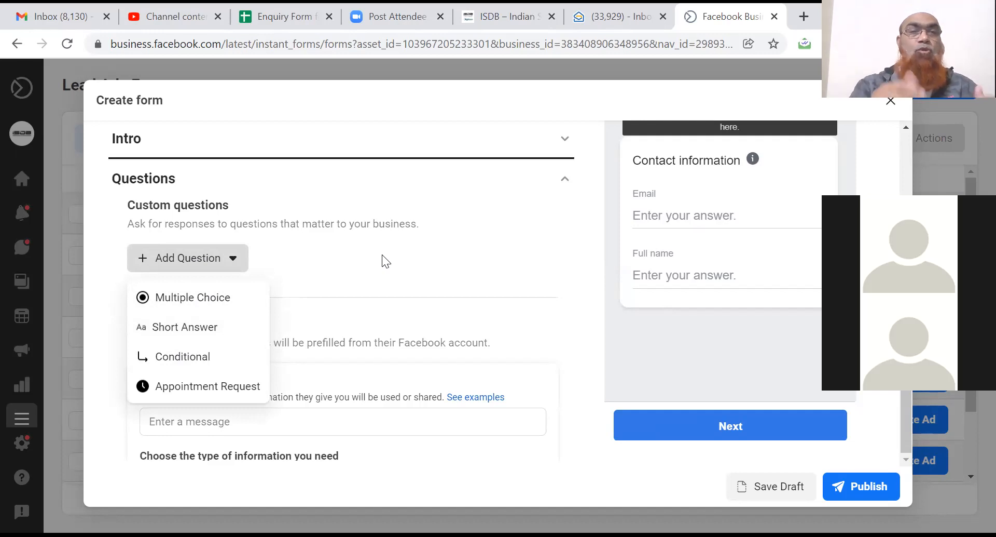
left_click(203, 328)
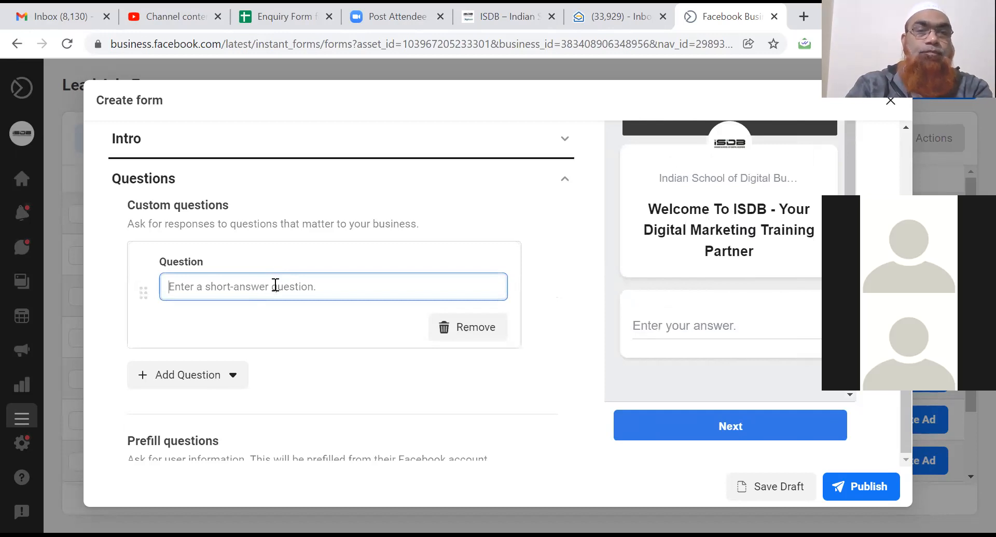
type("Your Name")
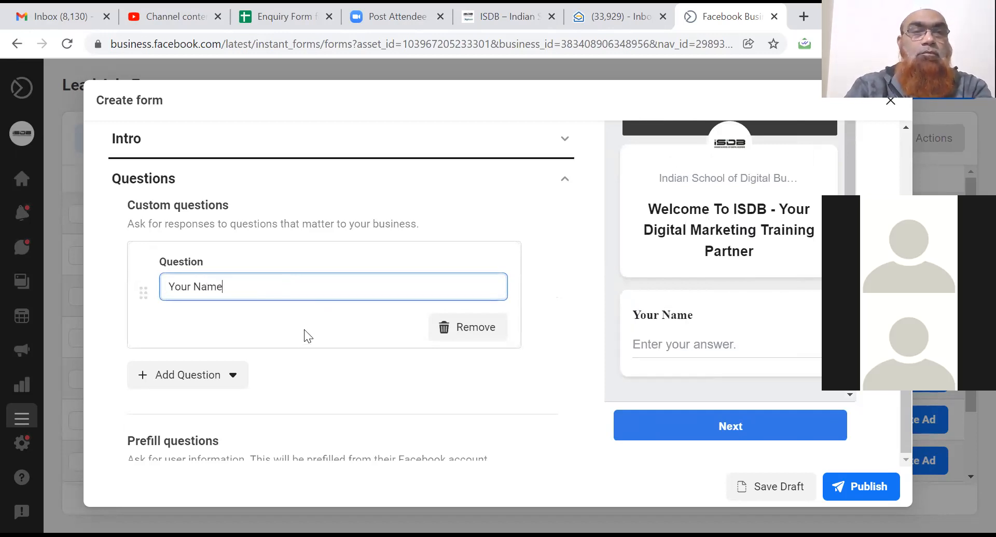
Add a second short-answer custom question reading "eMail Id"
left_click(193, 377)
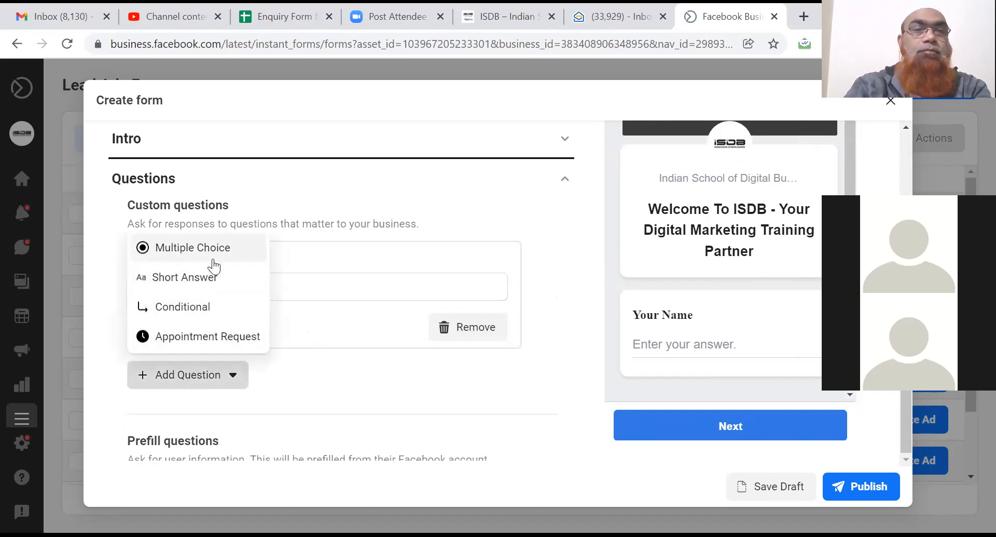
left_click(200, 289)
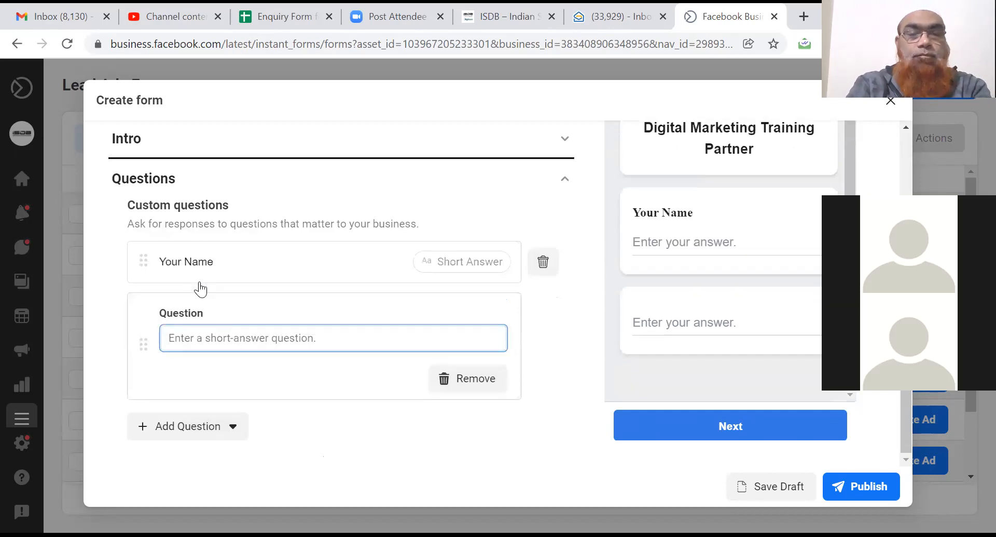
type("eMail Id")
left_click(214, 378)
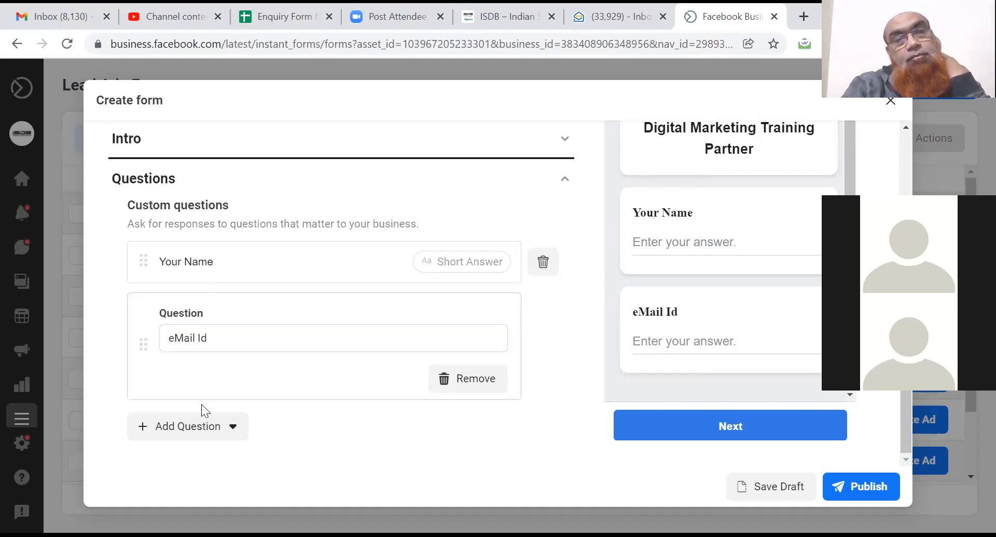
Add a third short-answer custom question reading "Phone Number"
left_click(187, 433)
left_click(194, 329)
type("Phone Number")
left_click(187, 426)
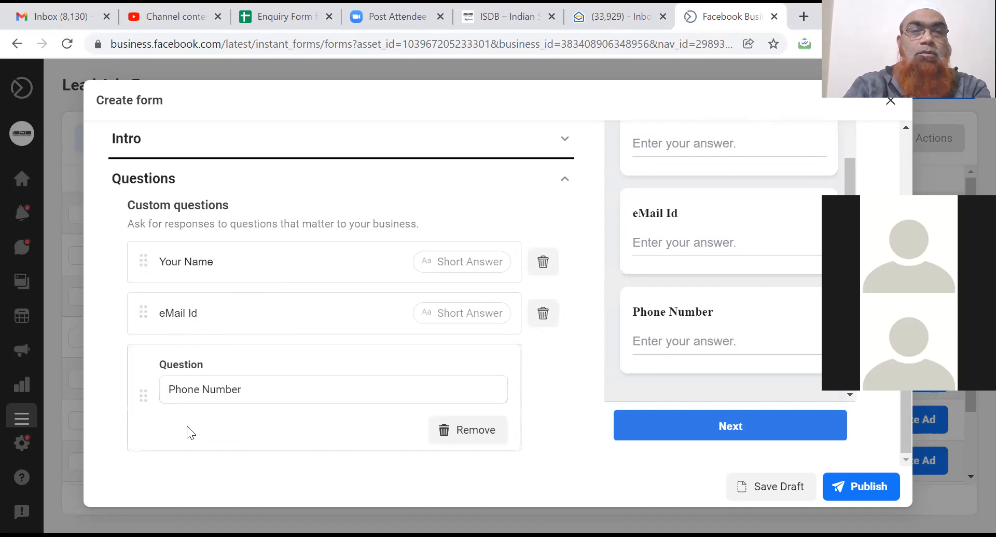
left_click(197, 315)
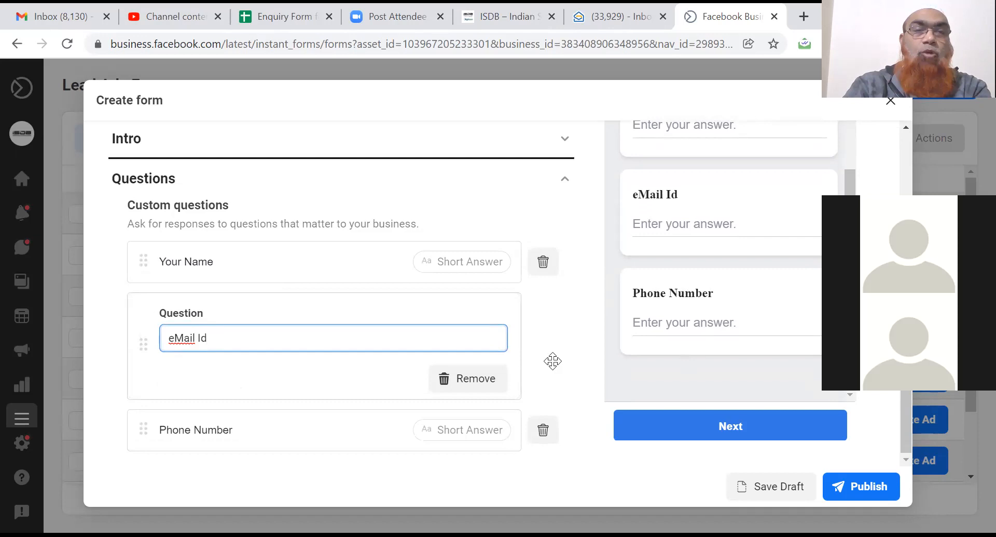
left_click(114, 463)
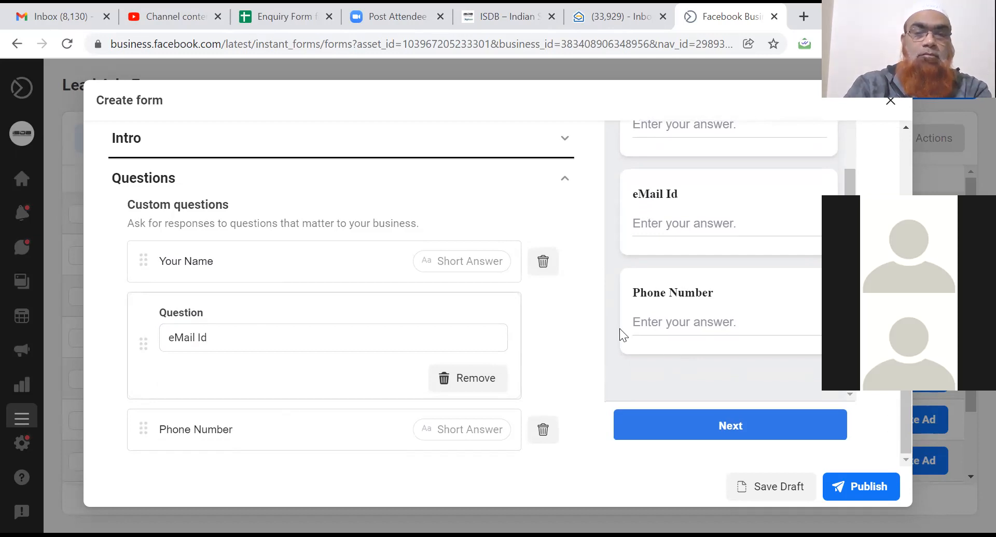
Add a multiple-choice custom question to the form with the question text "Qualification"
key("ctrl+minus")
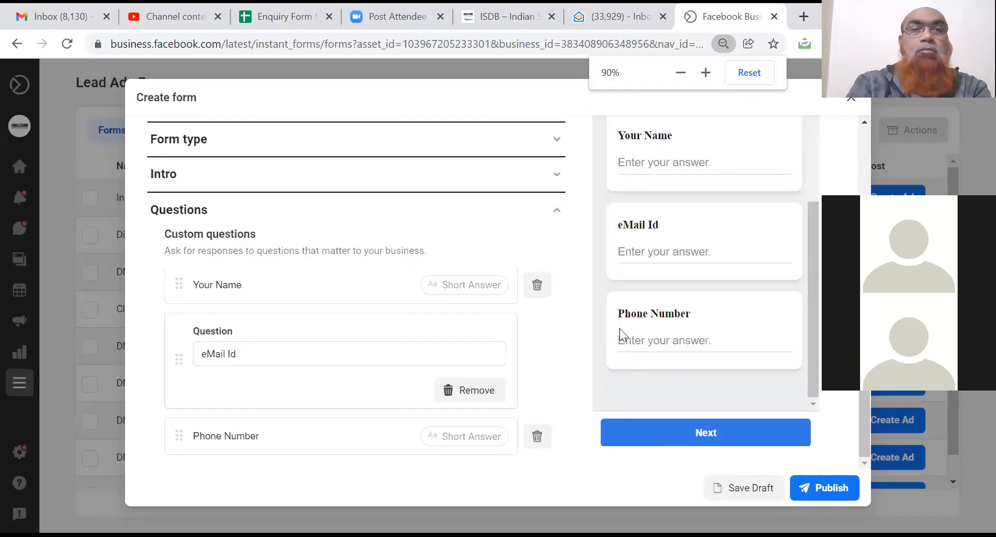
key("ctrl+minus")
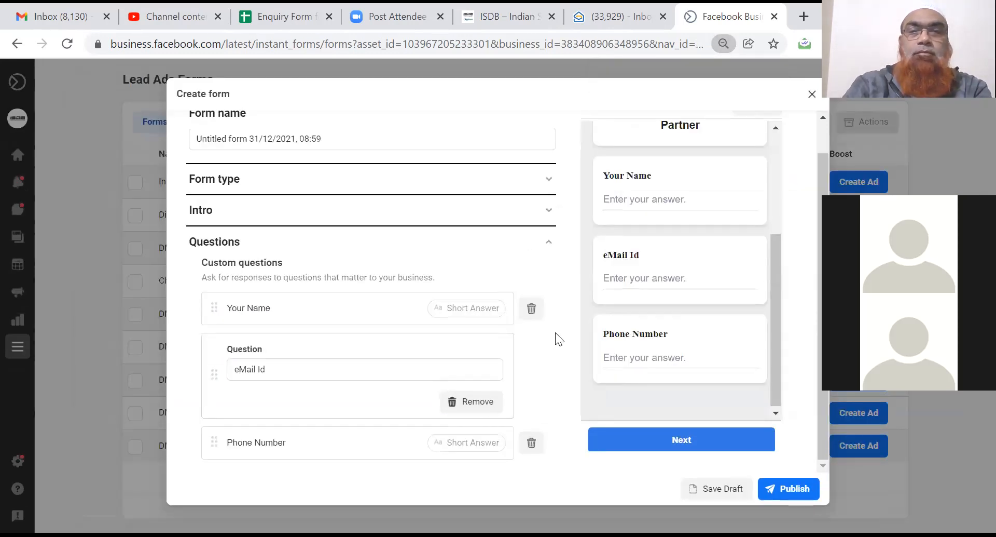
left_click(555, 333)
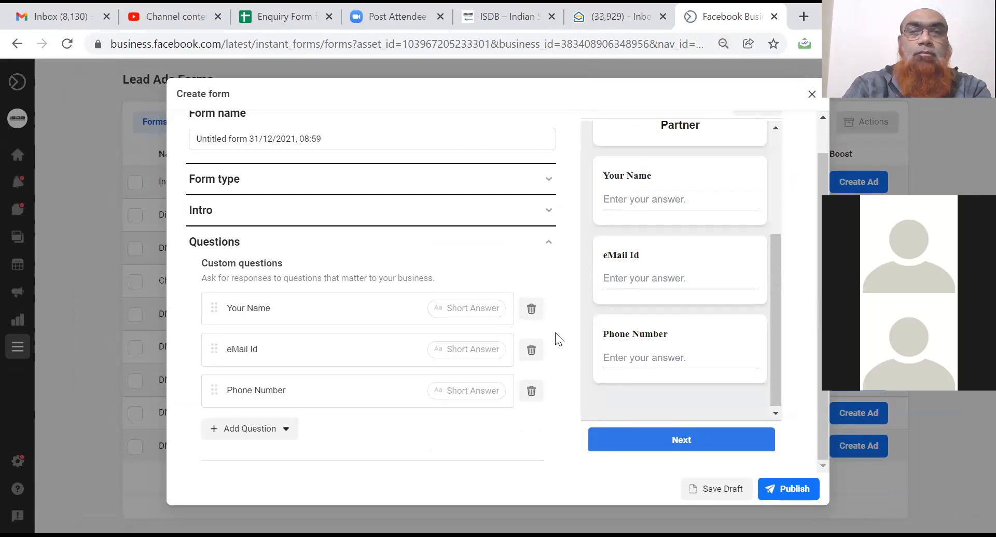
left_click(241, 433)
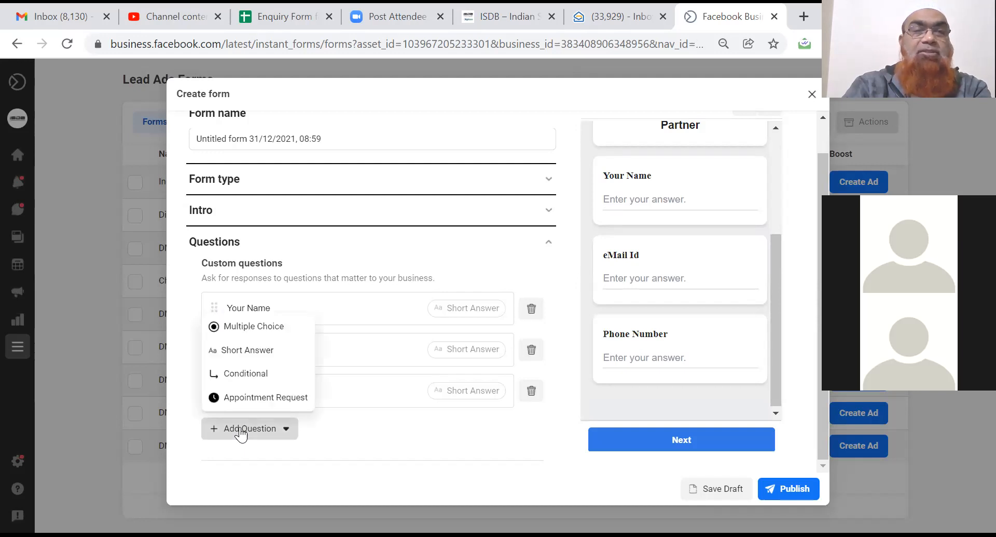
left_click(254, 331)
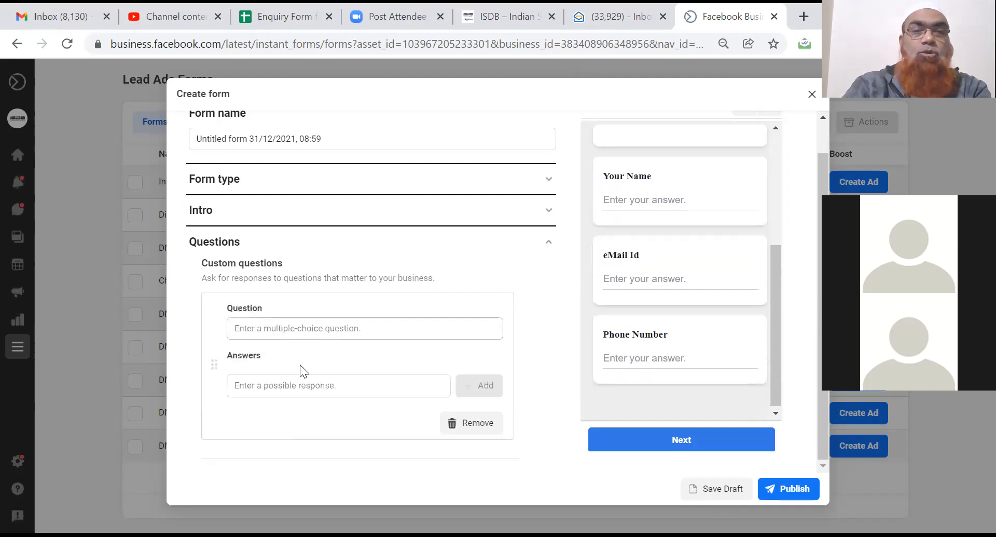
left_click(295, 328)
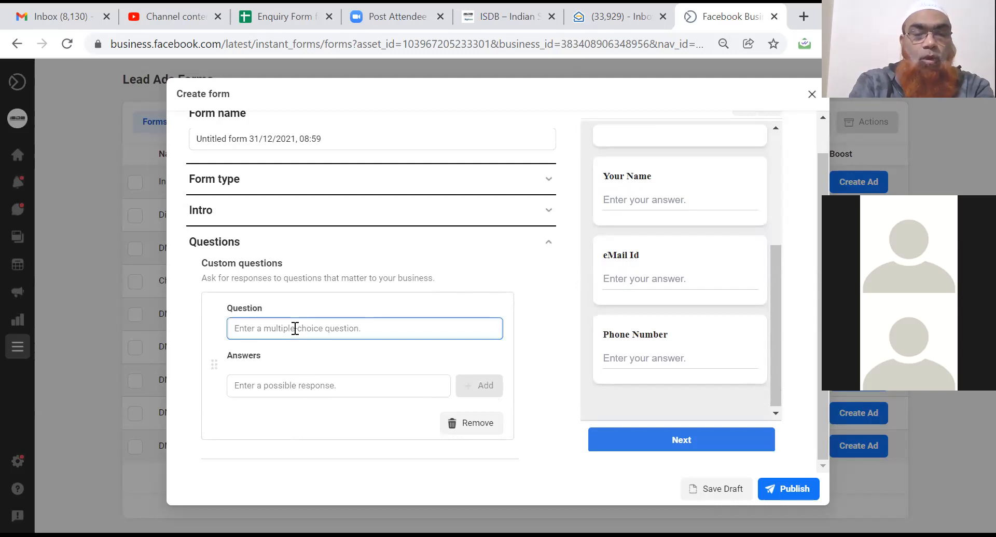
type("Qualification")
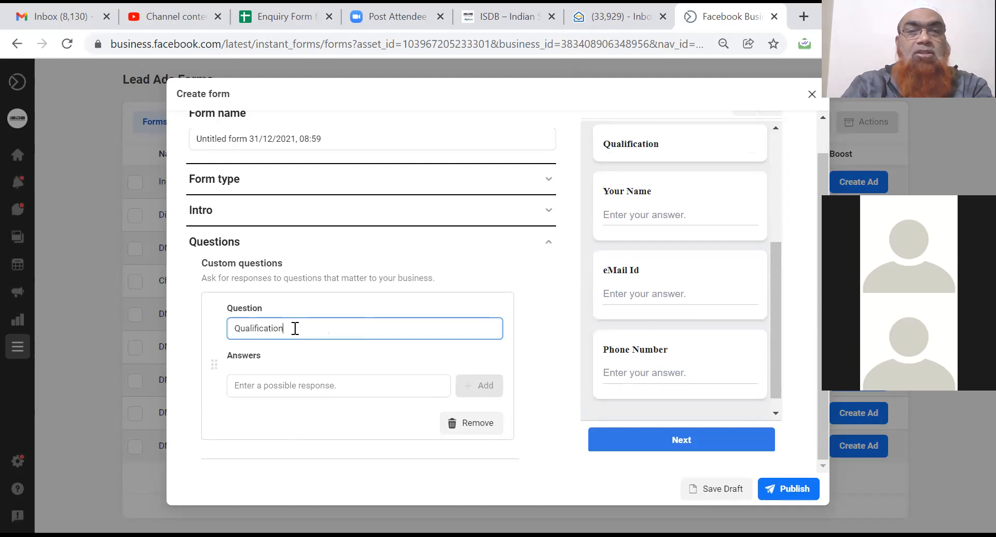
Add the answers Under Graduate, Graduate and Post Graduate to the Qualification question and check them in the form preview
left_click(258, 388)
type("Under")
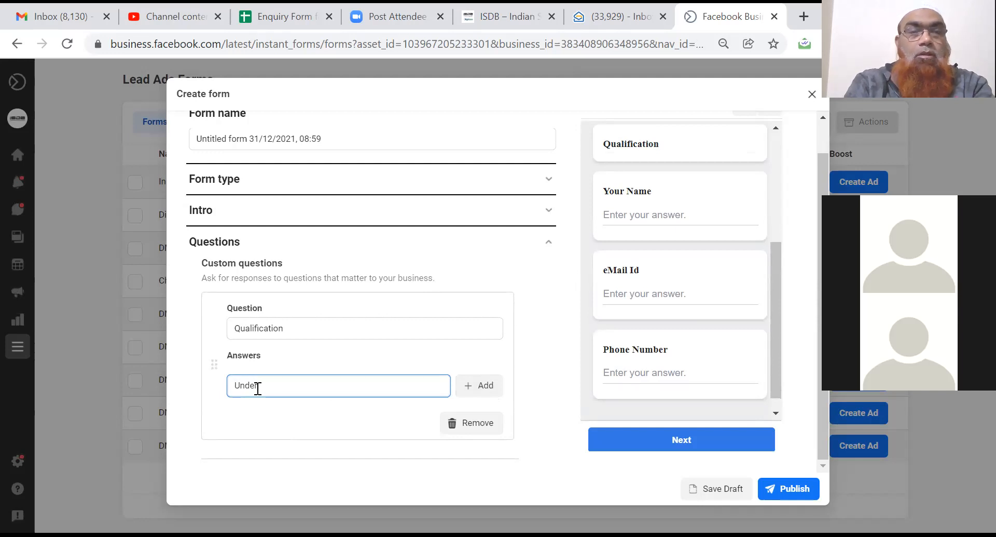
type(" Graduate")
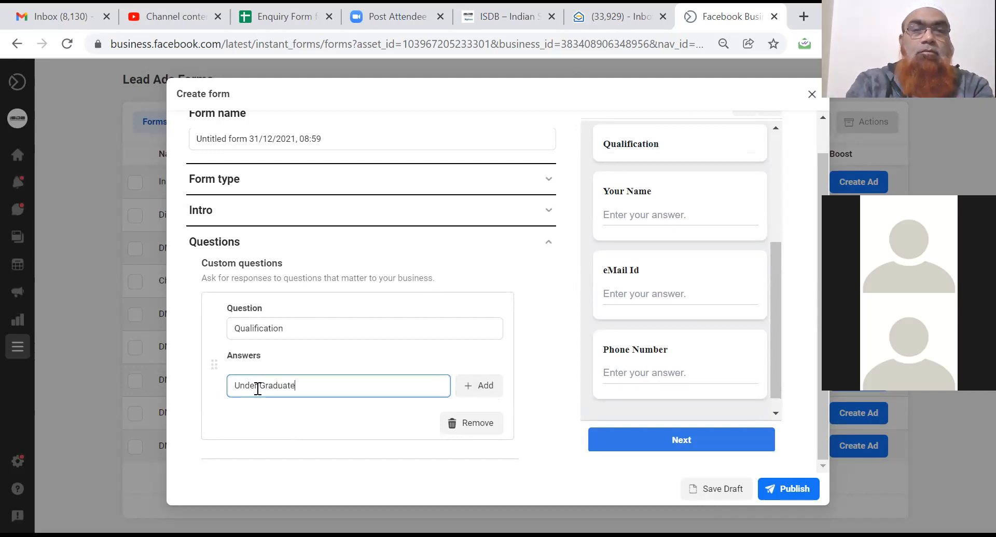
left_click(486, 385)
left_click(322, 400)
type("Graduate")
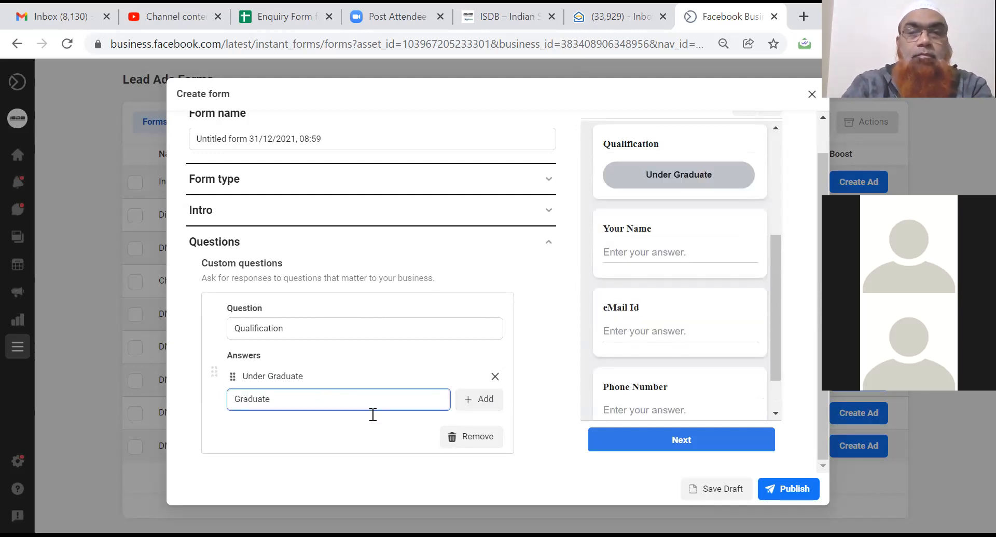
left_click(477, 399)
left_click(308, 423)
type("Post Graduate")
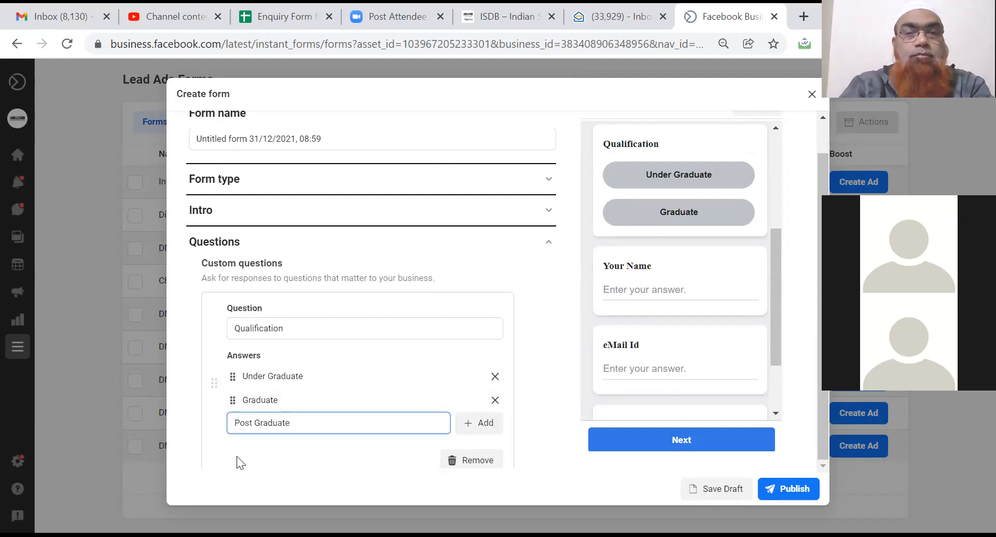
left_click(478, 423)
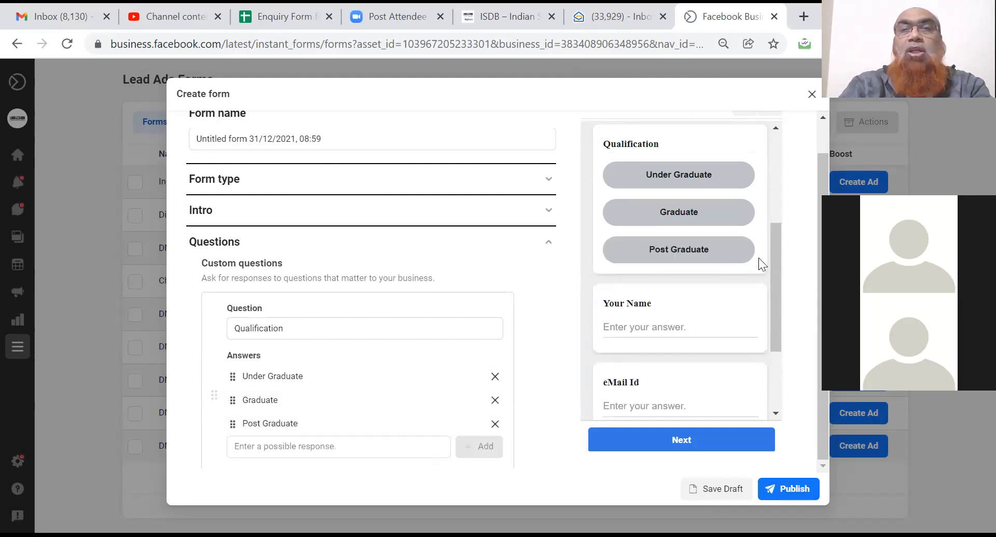
left_click_drag(775, 267, 777, 232)
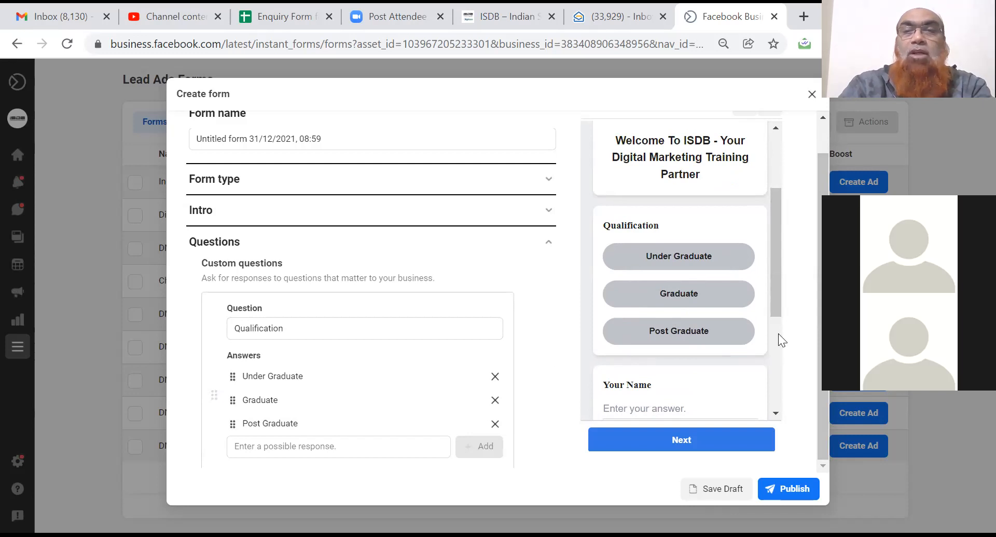
left_click_drag(778, 282, 792, 392)
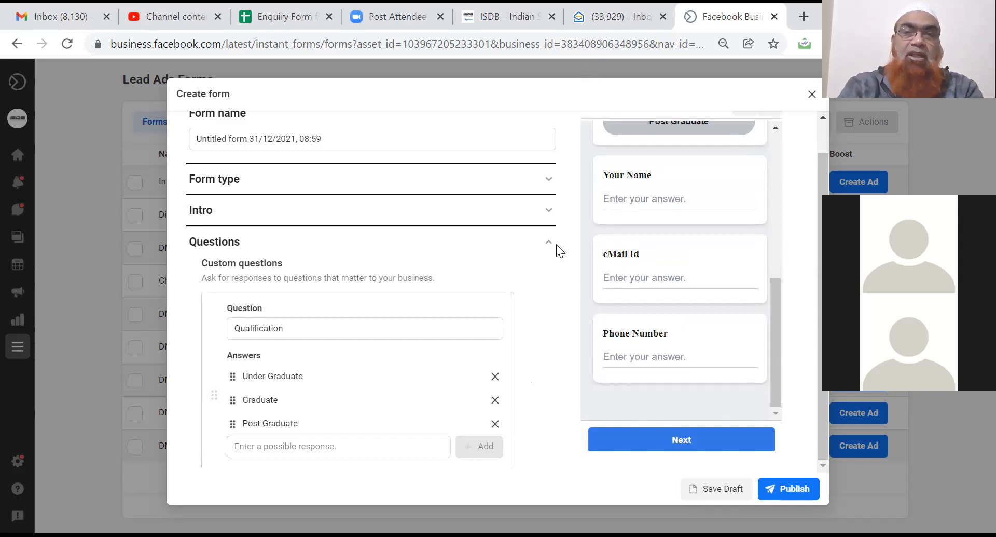
left_click(556, 285)
Add a short-answer custom question named Location below Phone Number
key("ctrl+minus")
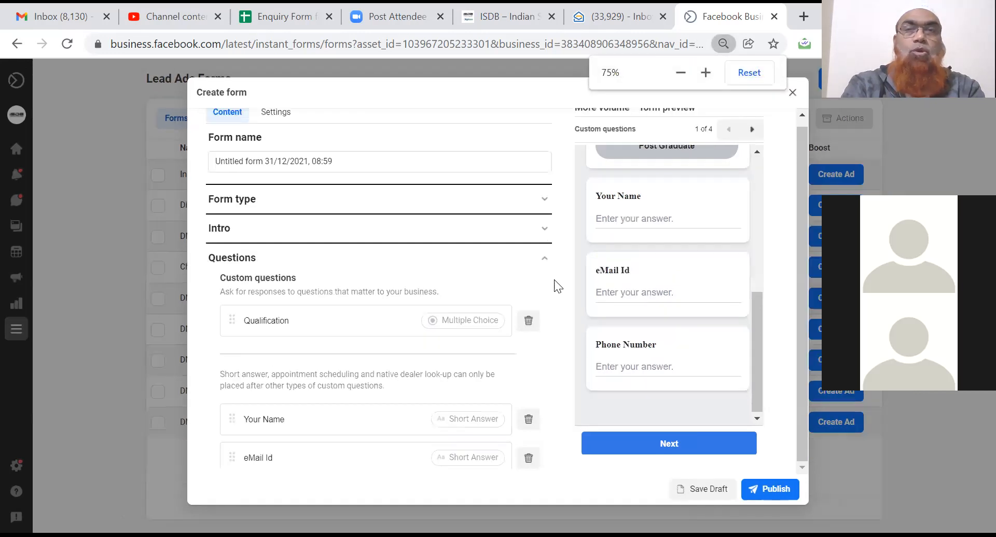
key("ctrl+minus")
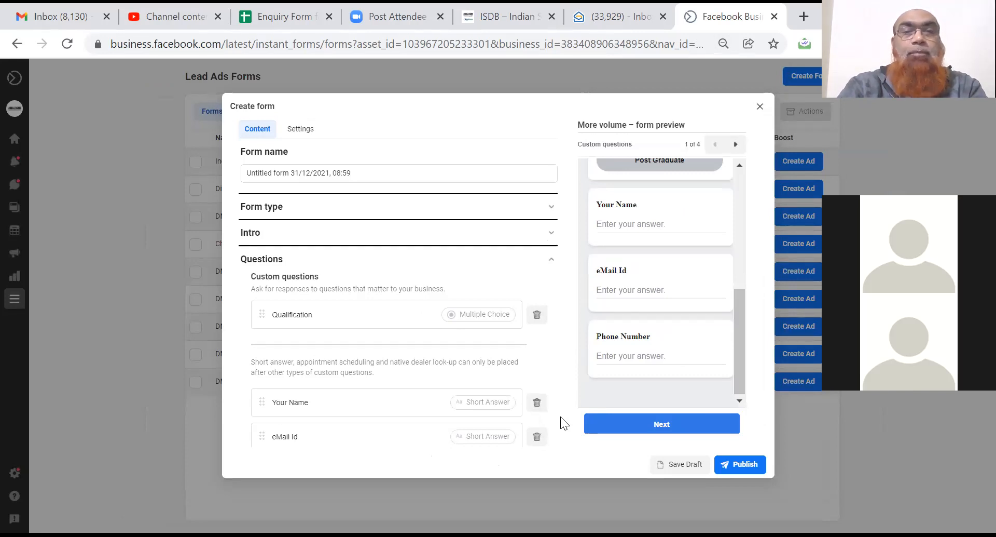
double_click(297, 436)
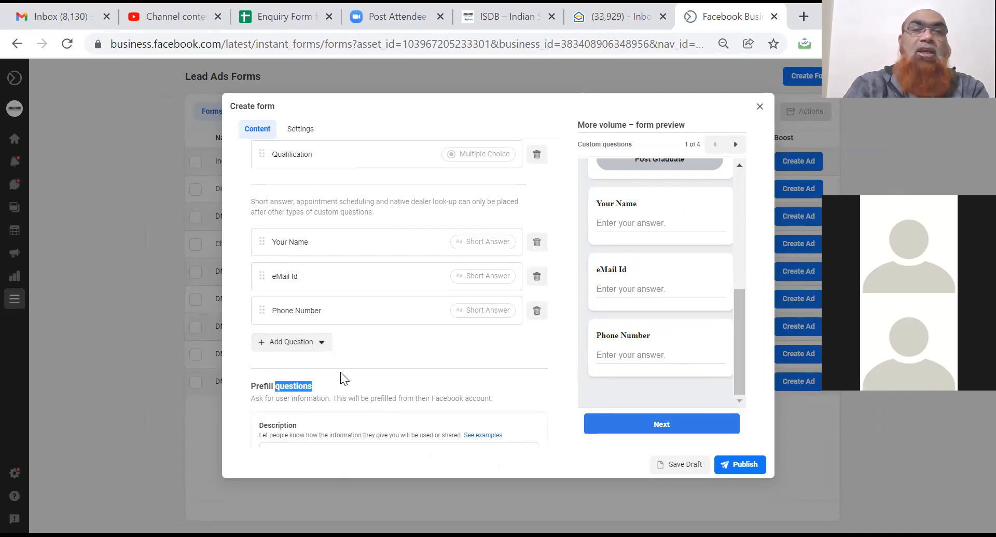
left_click(285, 345)
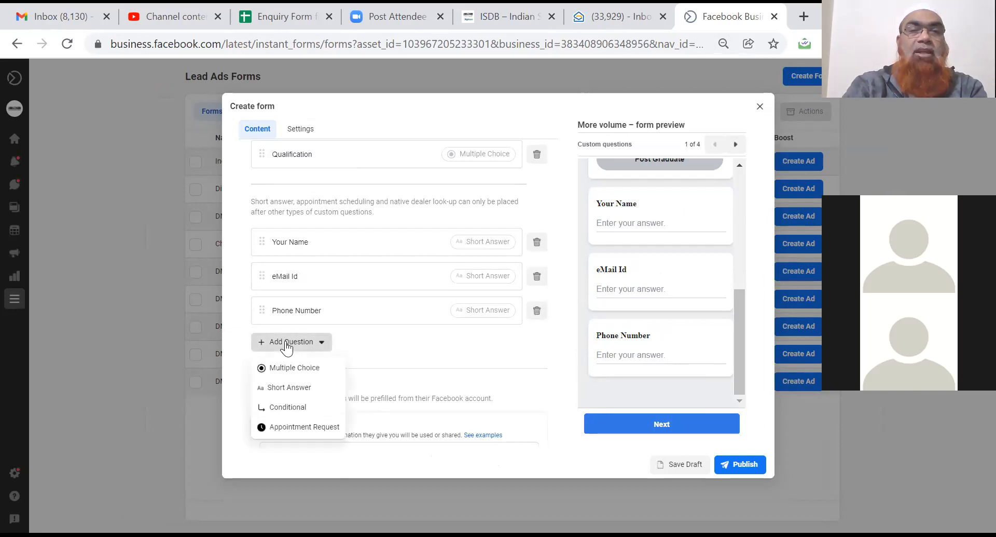
left_click(292, 388)
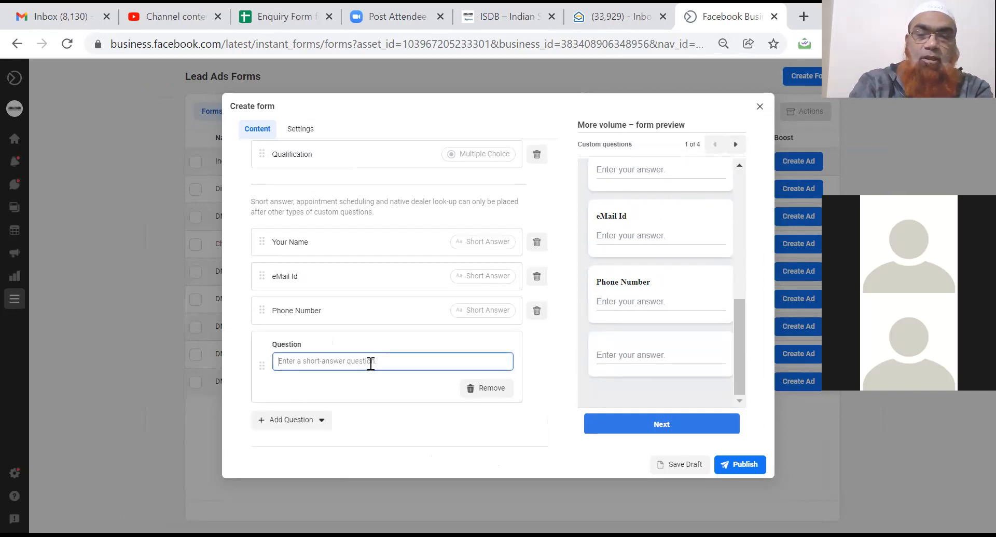
type("Location")
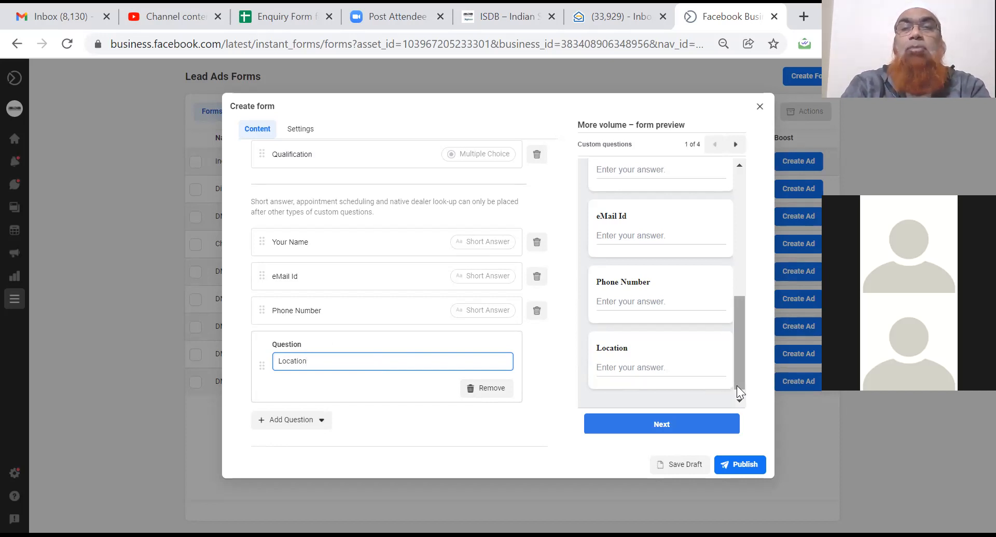
Preview the form's prefill information and privacy review pages, and try to publish the form
left_click(736, 146)
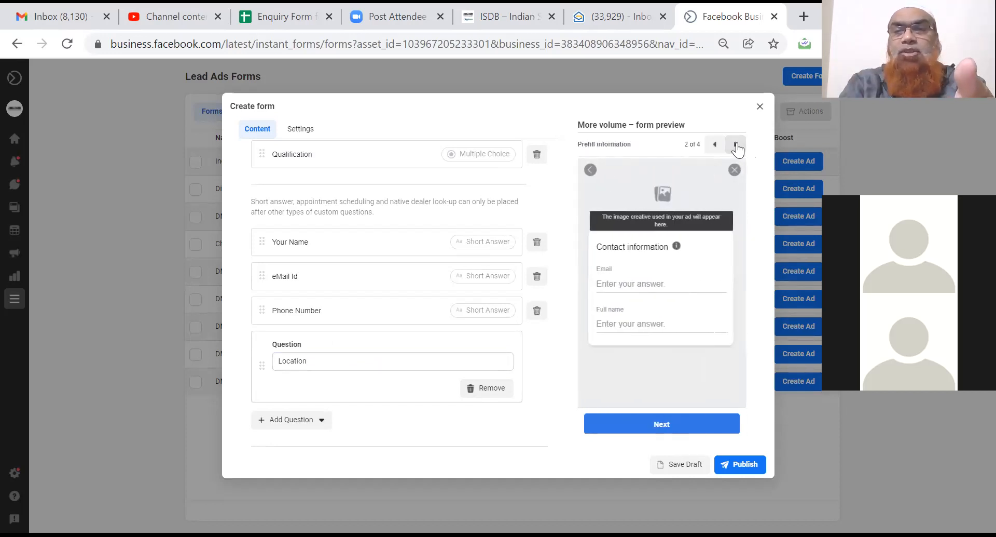
left_click(736, 145)
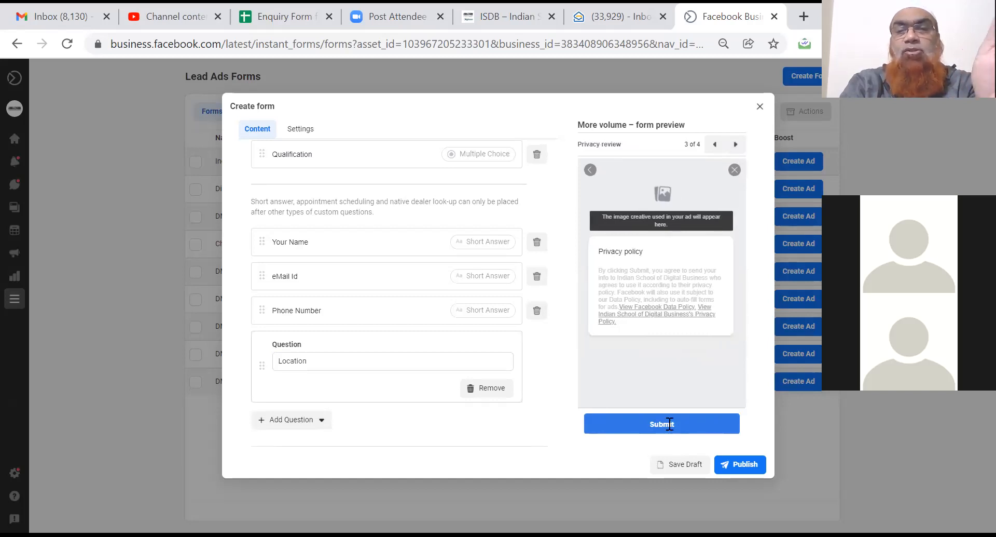
left_click(746, 464)
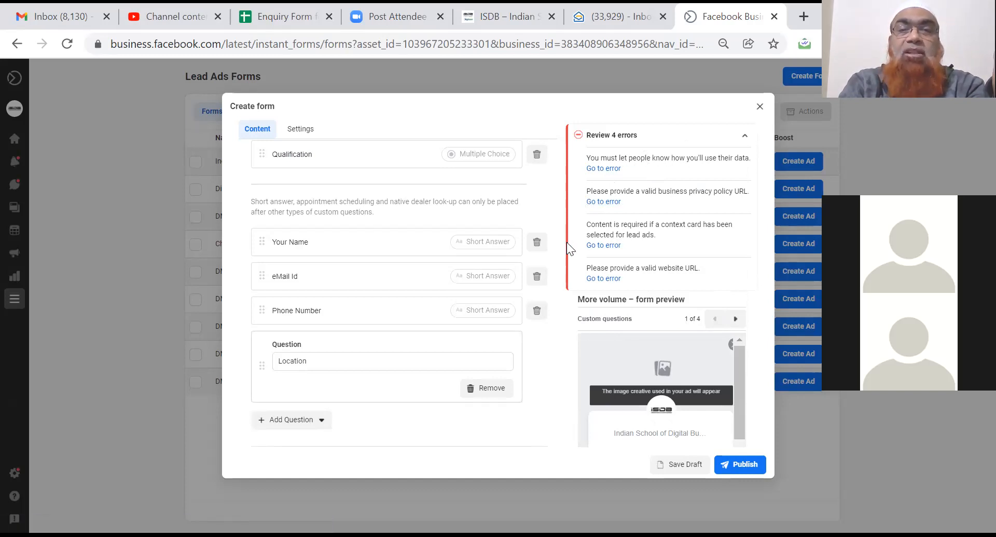
left_click_drag(567, 242, 570, 273)
left_click(547, 368)
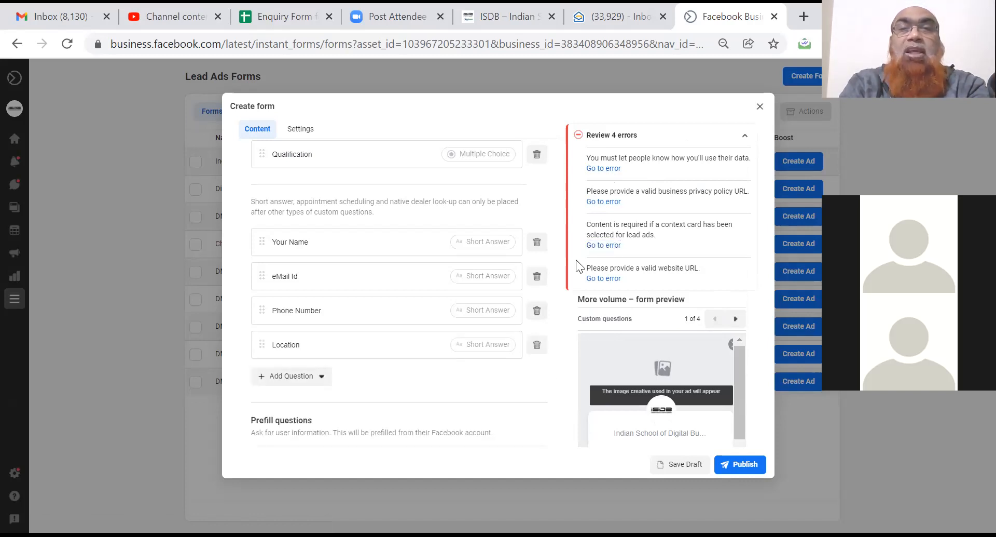
Fill in the prefill questions' description with "We will use your contact information to contact you back with course details"
left_click(611, 169)
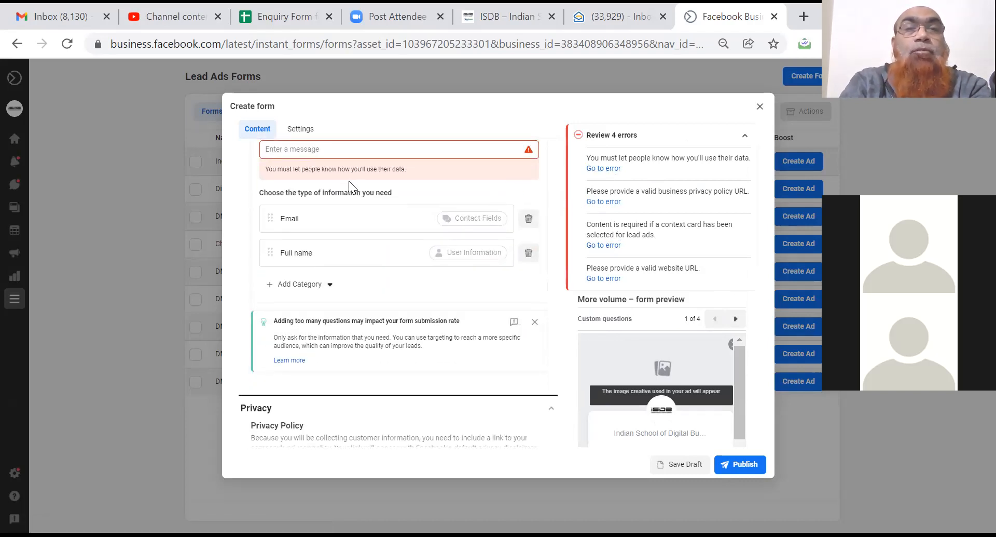
left_click(369, 147)
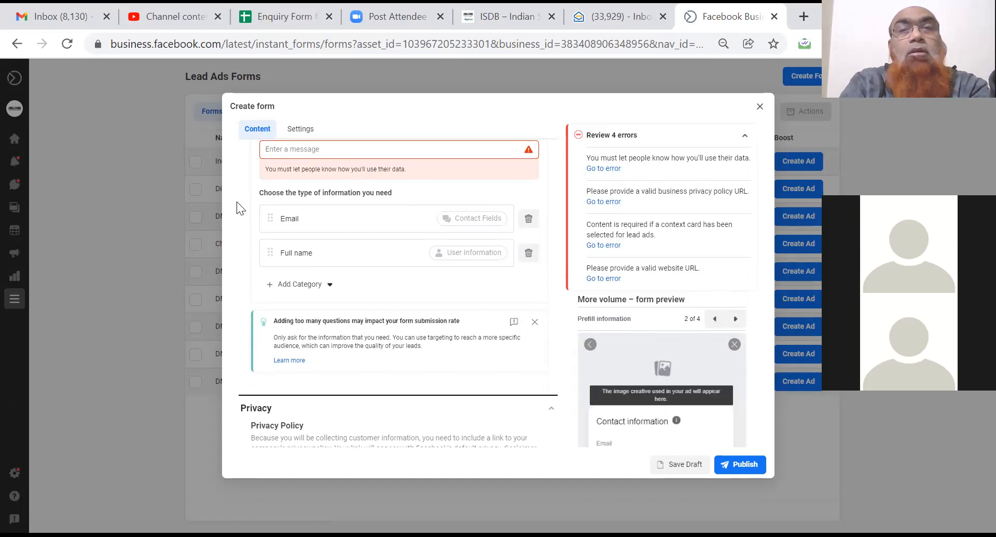
left_click(356, 148)
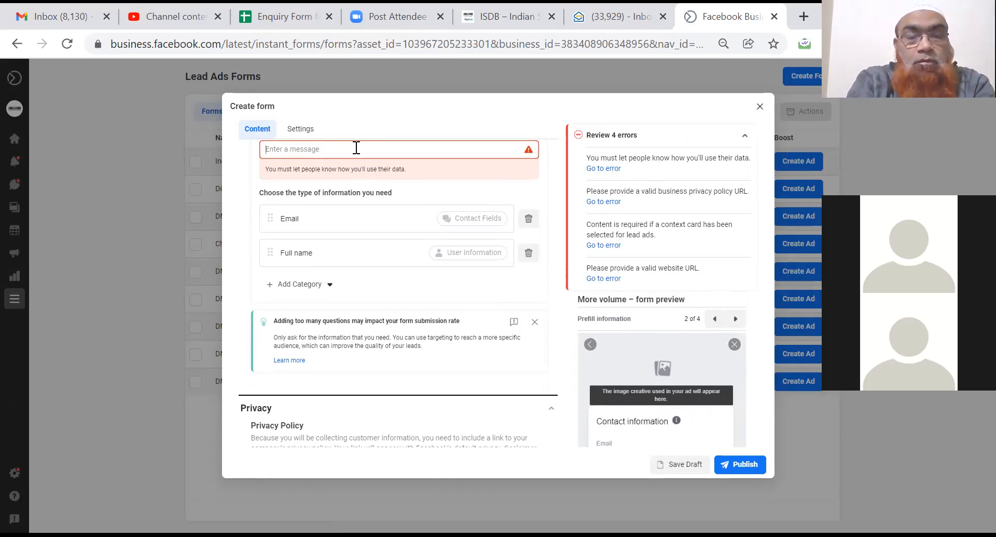
type("We will use your contact information to contact you back with course details")
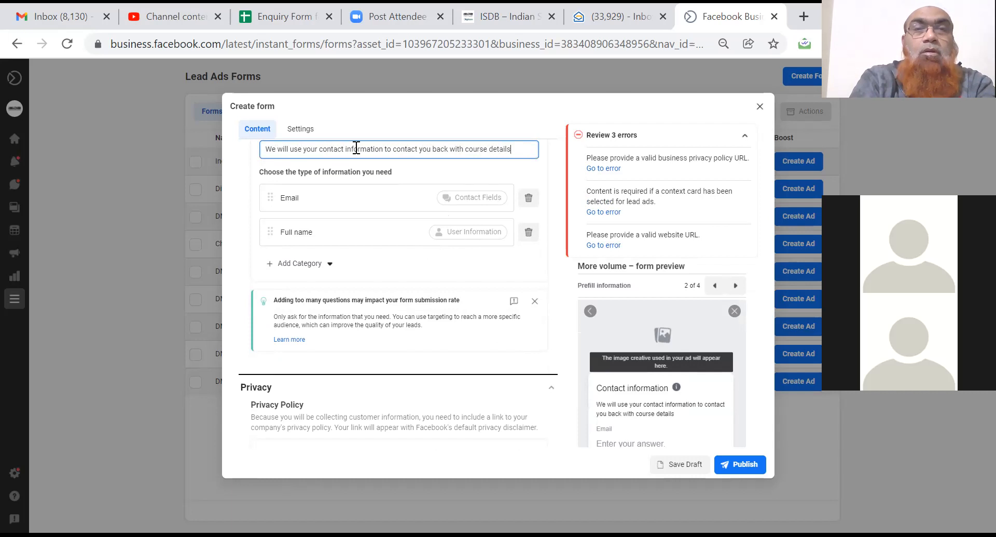
left_click(404, 170)
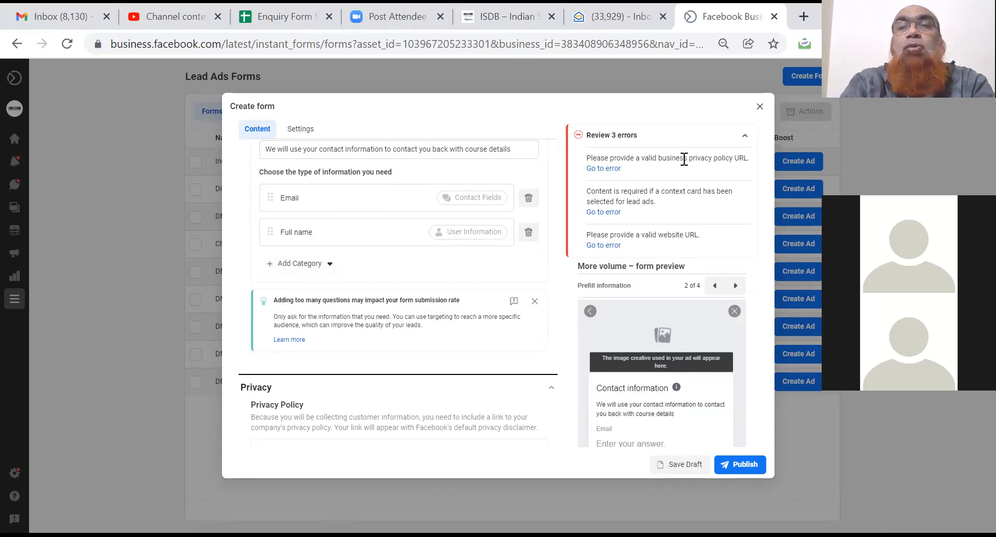
Set the link text of the privacy policy to "Privacy Policy", leaving no such text in its link address
left_click(604, 168)
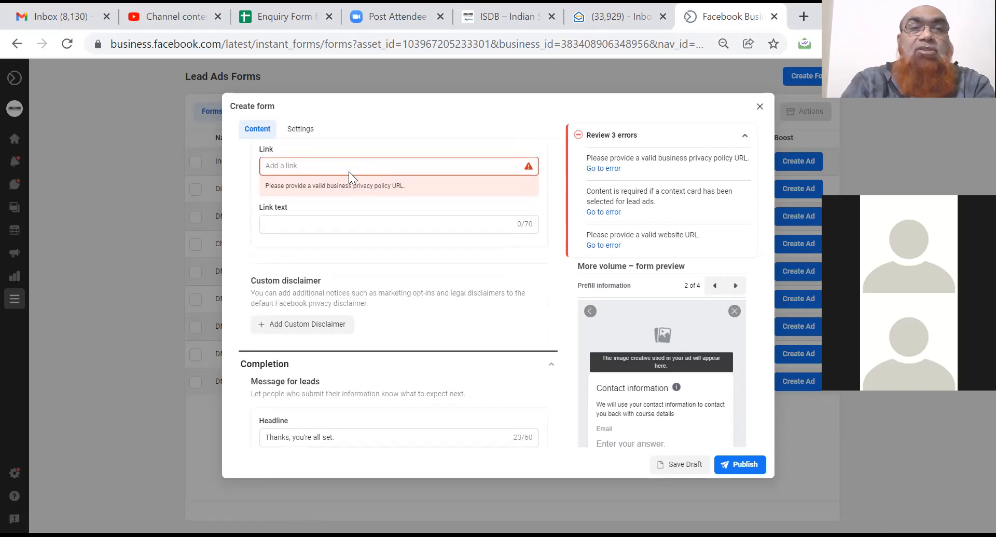
left_click(356, 167)
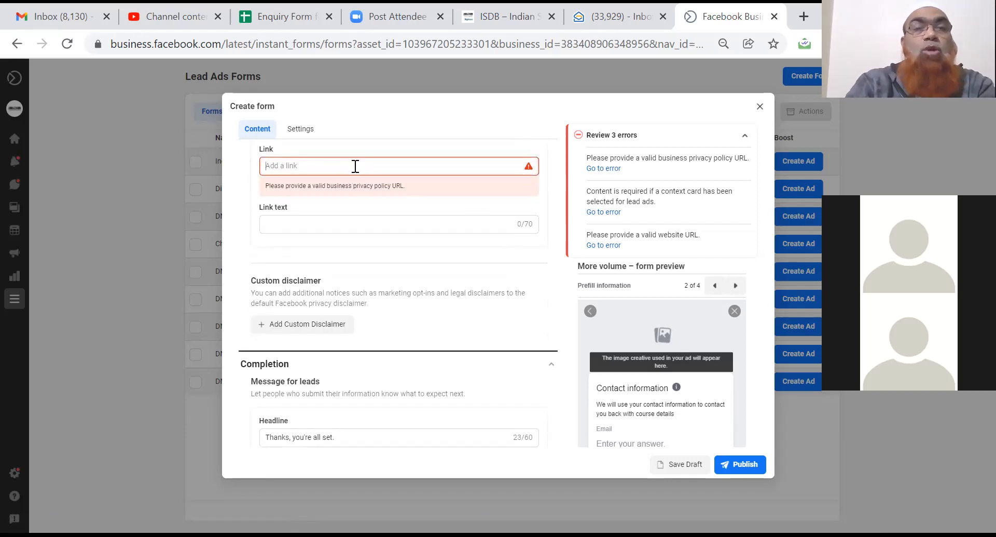
type("P")
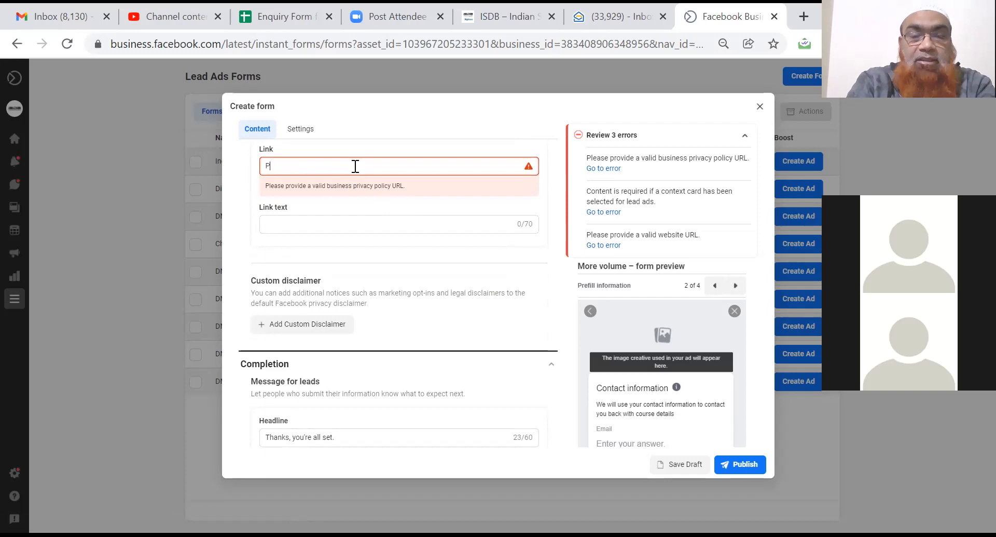
type("rivacy Policy")
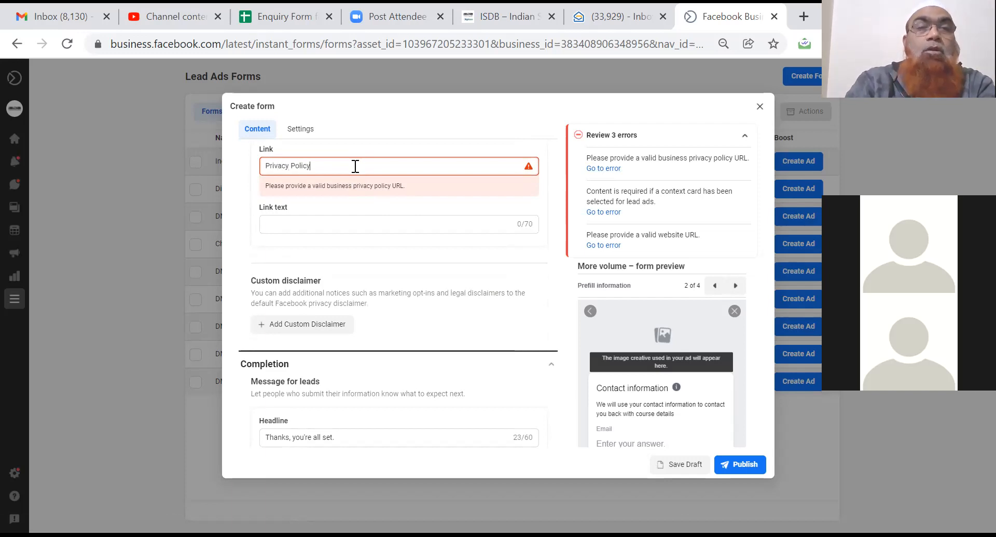
left_click(324, 225)
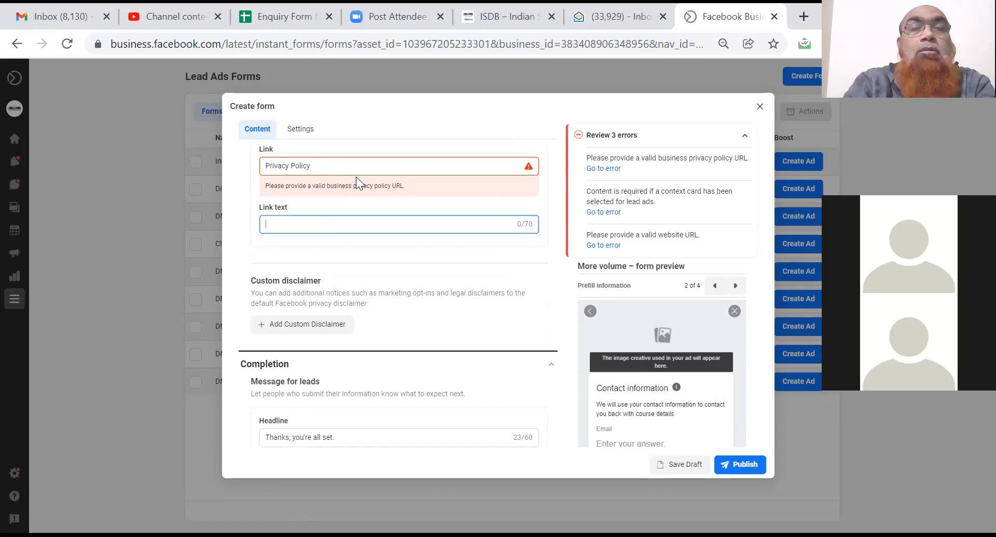
triple_click(370, 168)
key("ctrl+c")
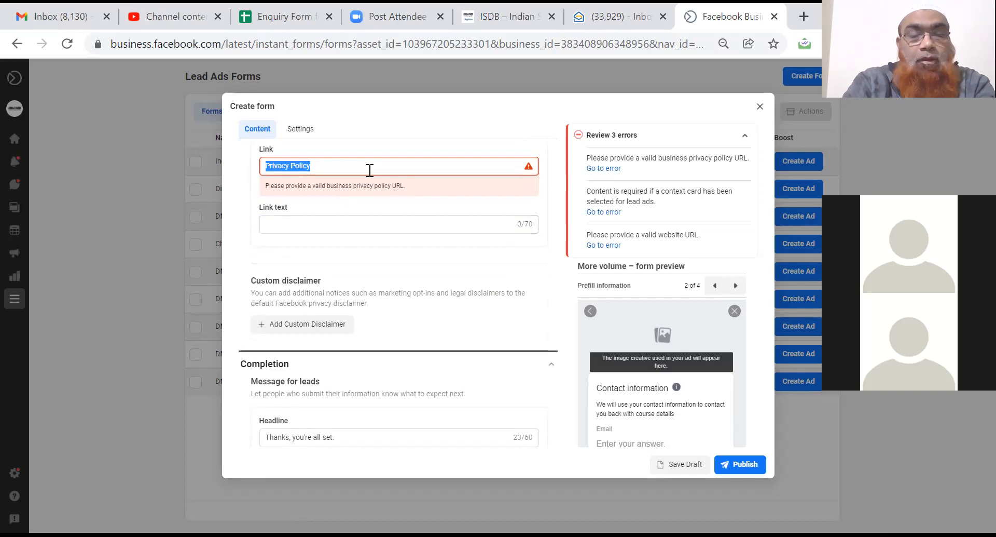
key("BackSpace")
left_click(326, 222)
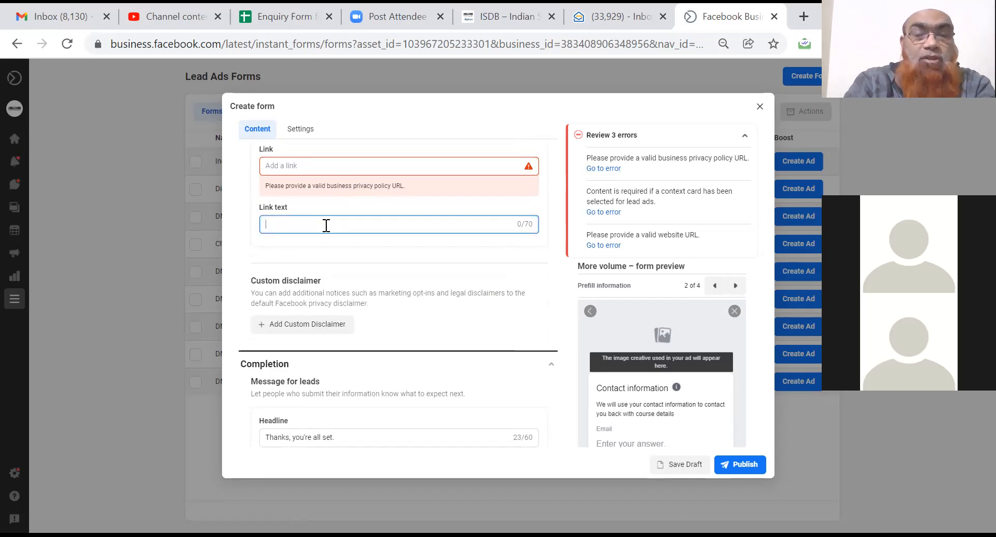
key("ctrl+v")
left_click(328, 165)
type("https://www.do")
key("BackSpace")
type("ig")
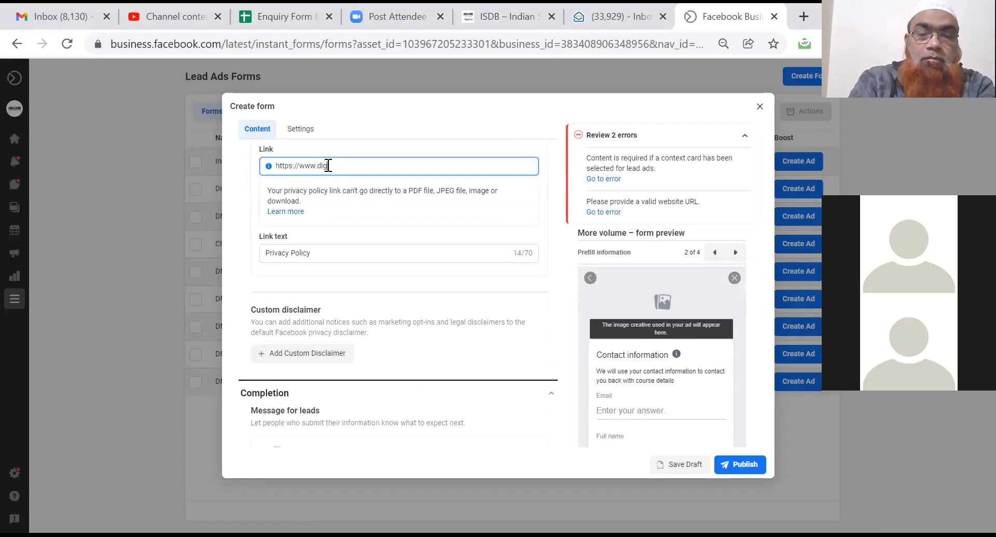
type("itoze.com")
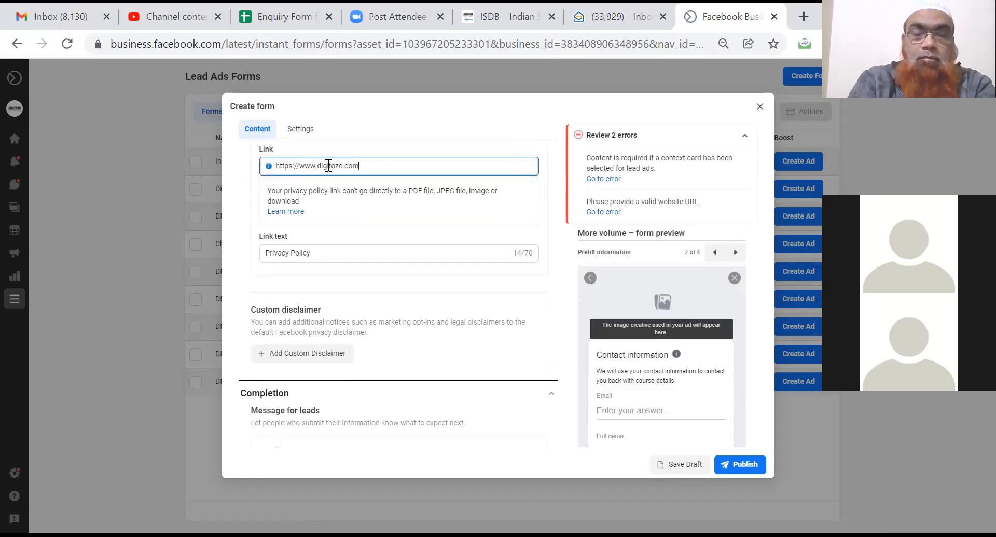
type("/privac")
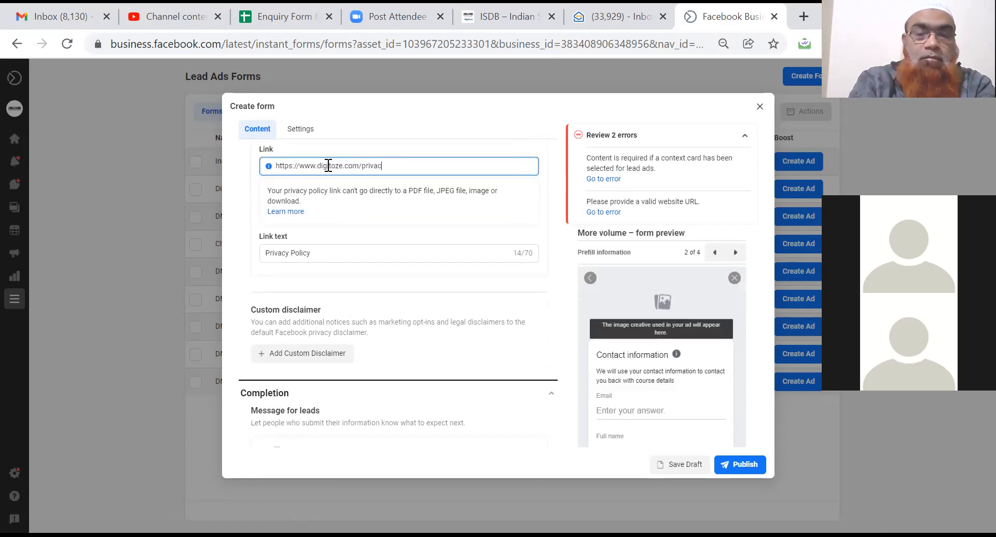
type("y-policy")
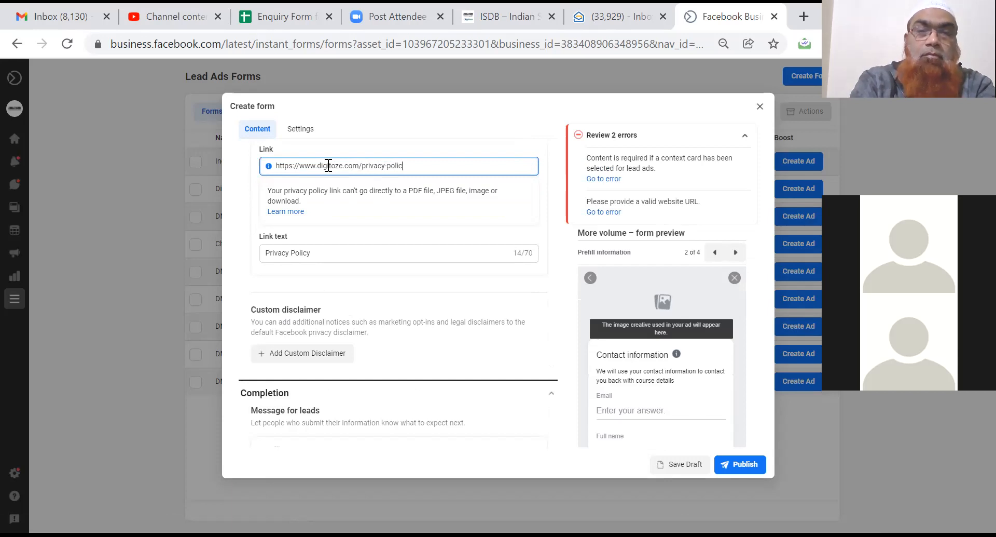
left_click(362, 211)
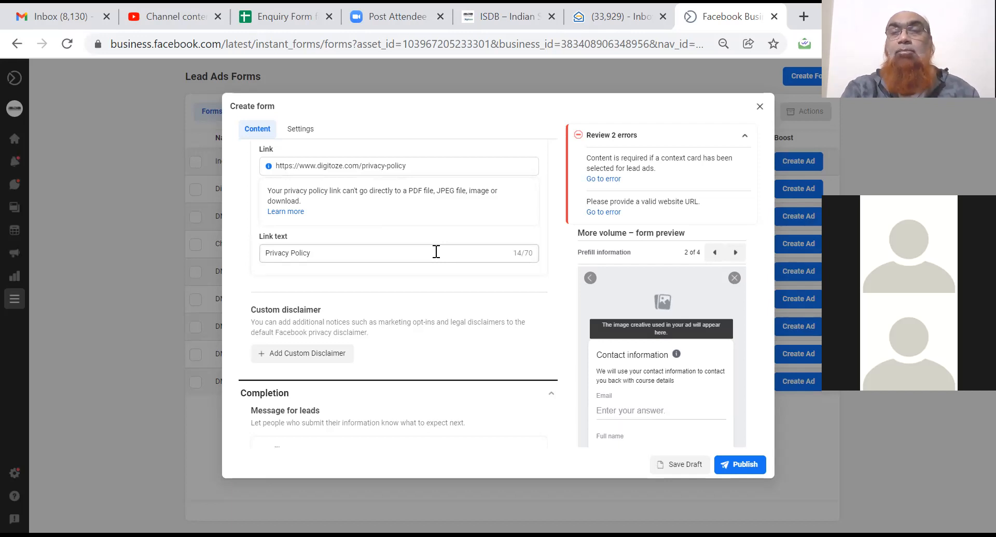
left_click(608, 180)
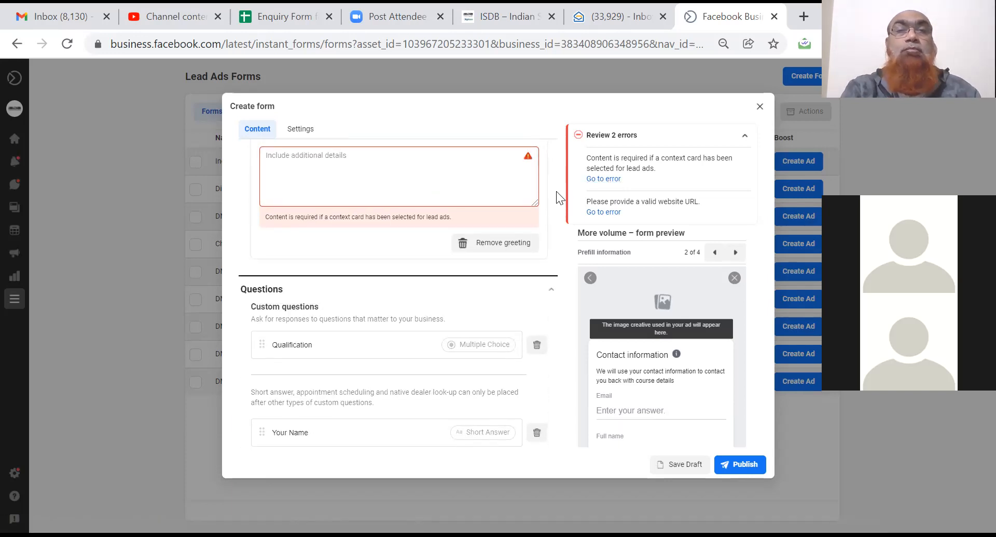
left_click(383, 179)
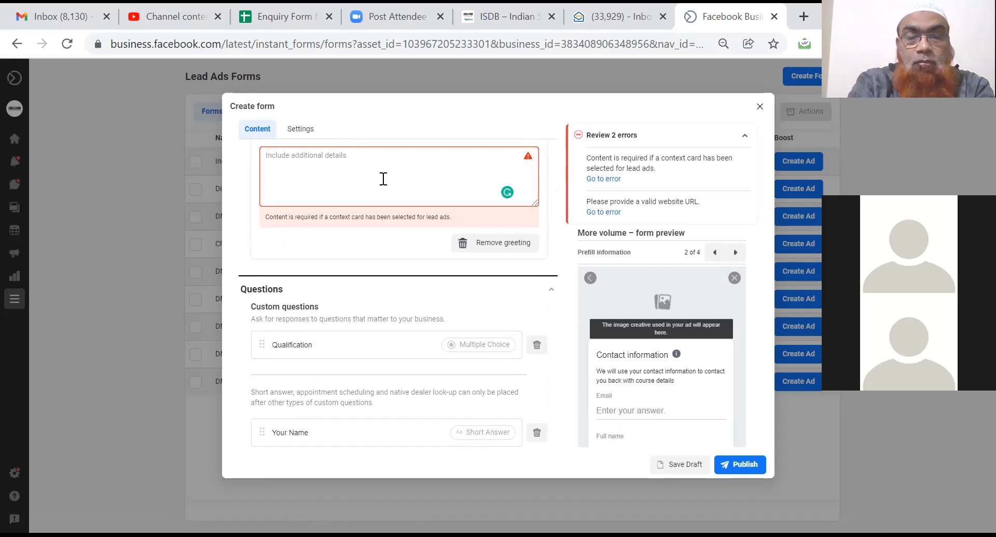
type("We ")
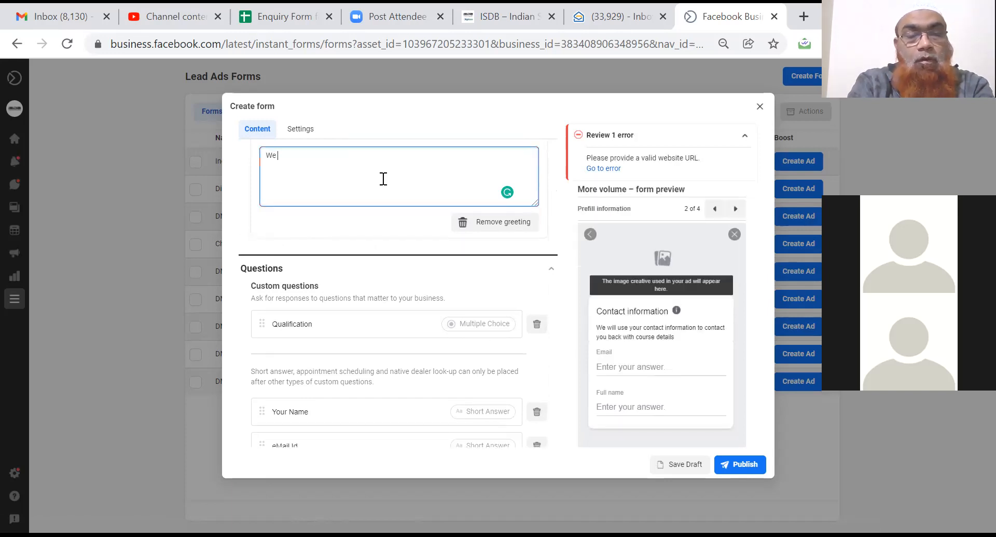
type("@ISDB is running Digital Marketing Certificatio")
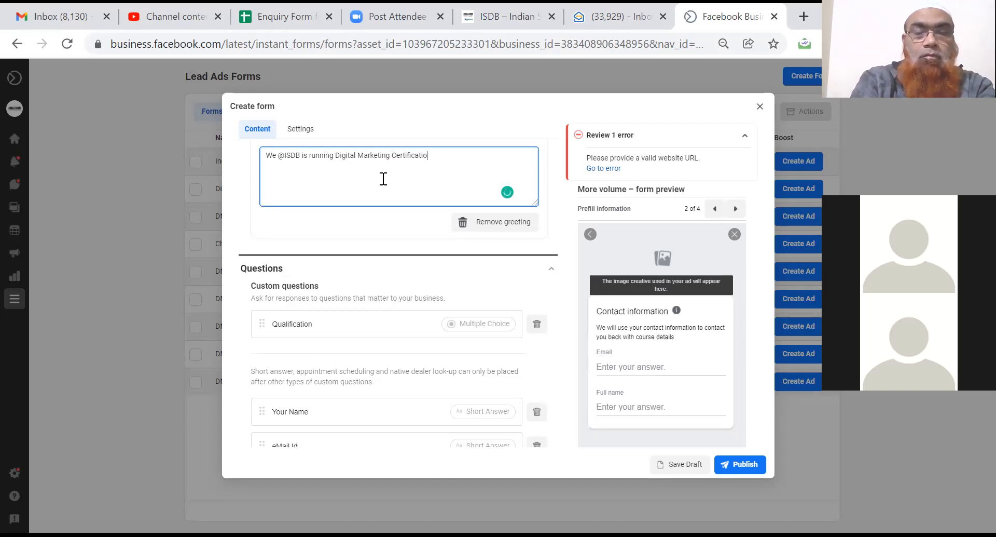
type("n for all")
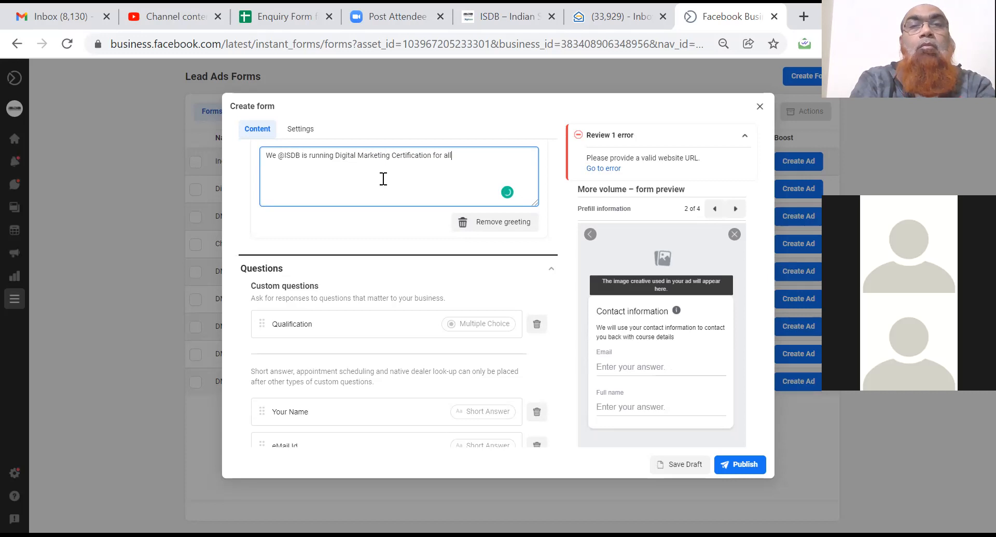
left_click(615, 168)
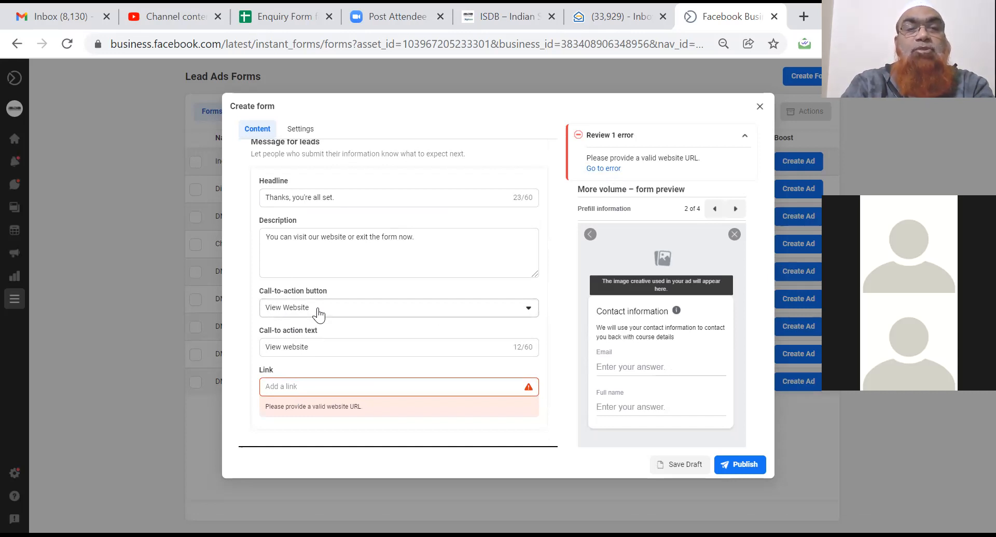
left_click(300, 387)
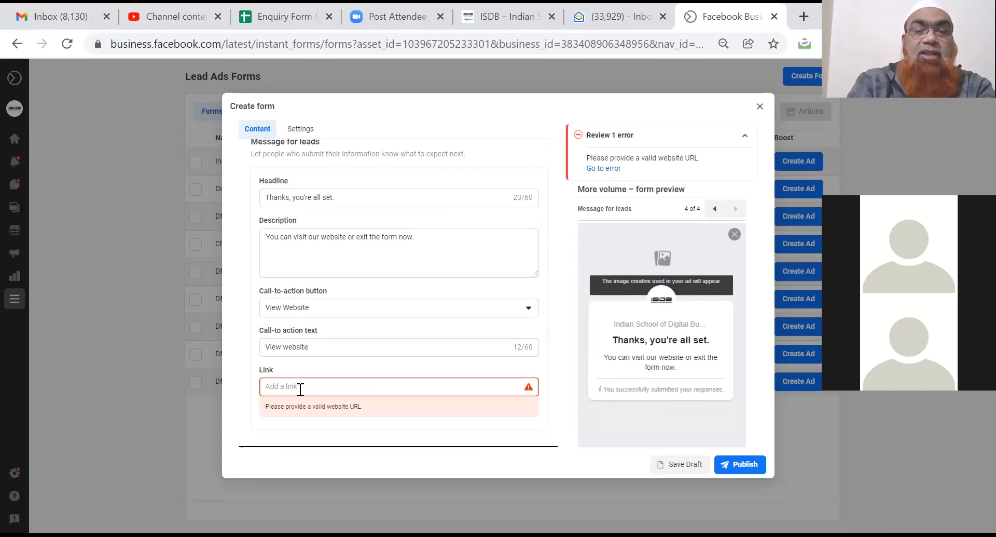
type("https")
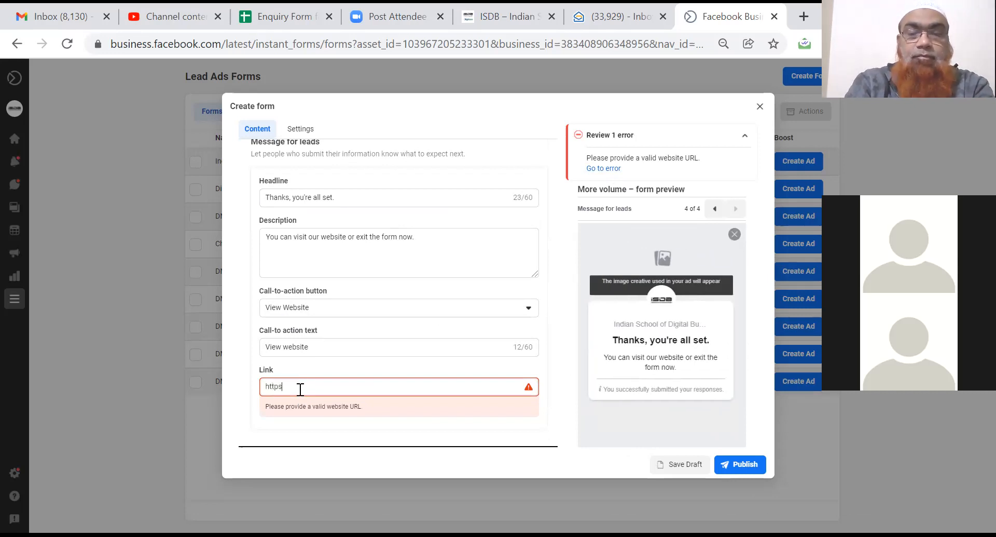
type("://www.")
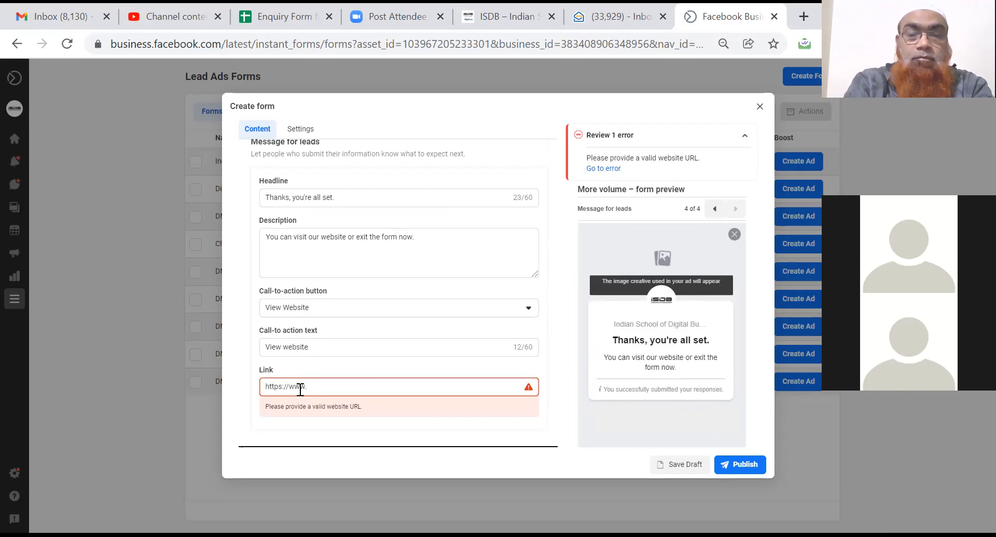
type("isdbacademy.in")
left_click(548, 415)
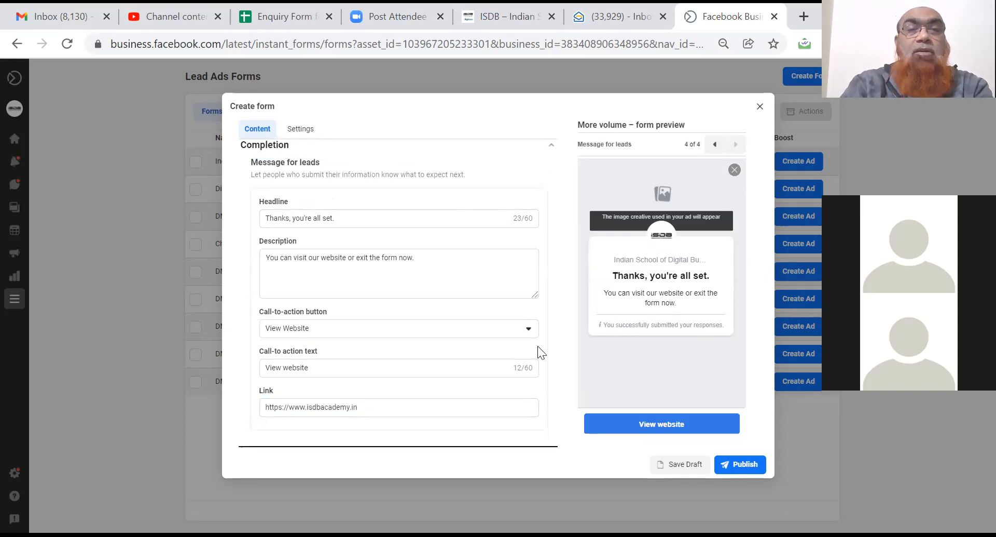
Publish the form, and view the details of the new untitled form from the forms list before deselecting it
left_click(739, 465)
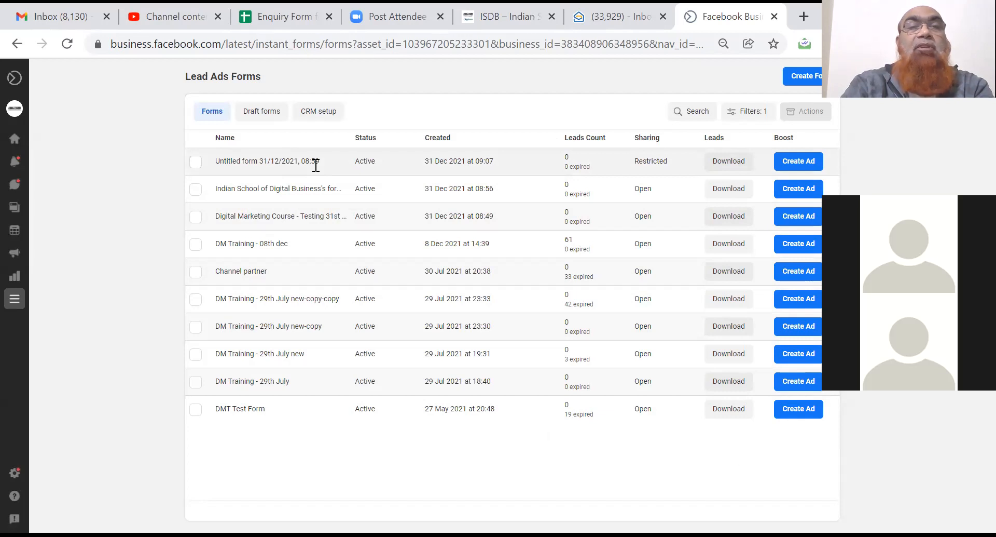
left_click(197, 167)
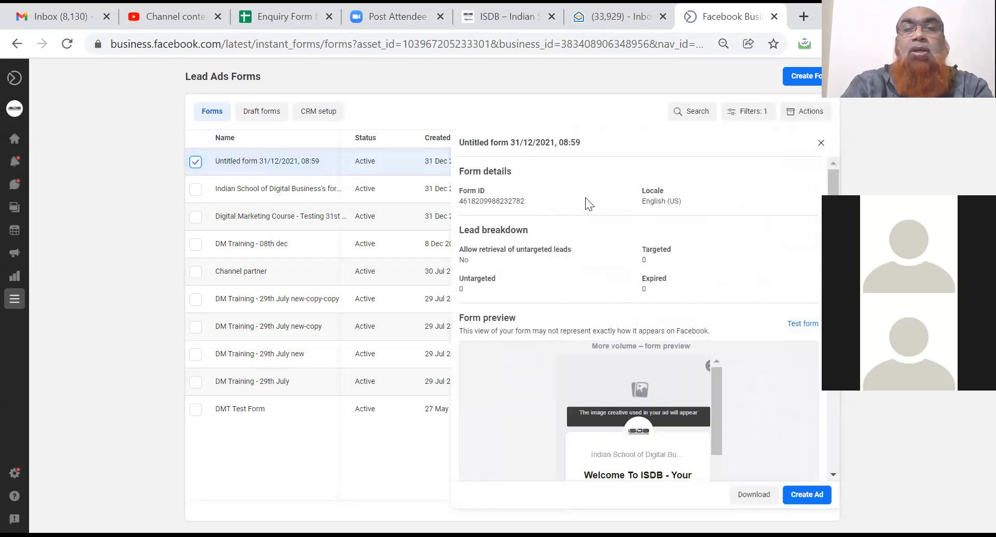
left_click(195, 162)
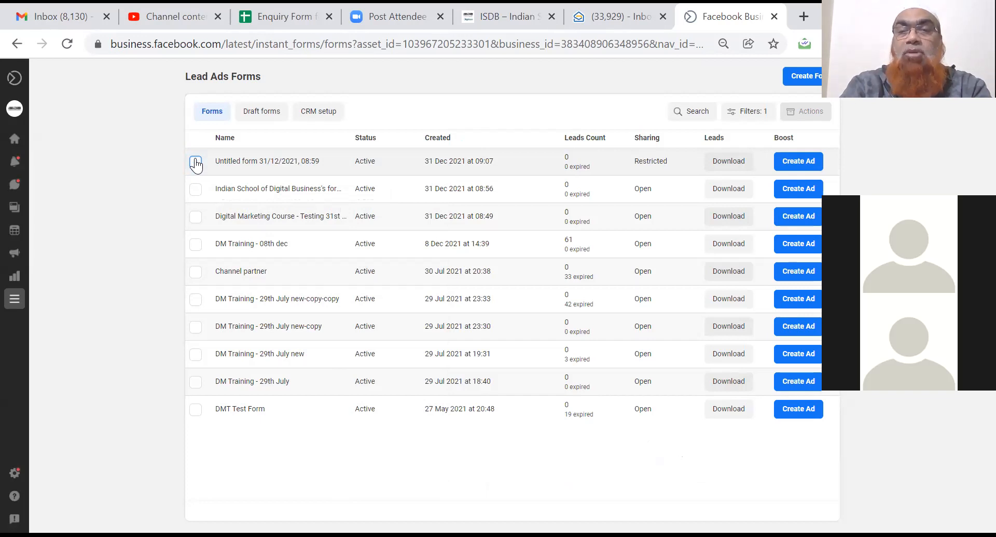
Start a Get more leads ad collecting contact info on Facebook, and select the saved form "Digital Marketing Course - Testing 31st Dec 2021"
mouse_move(30, 207)
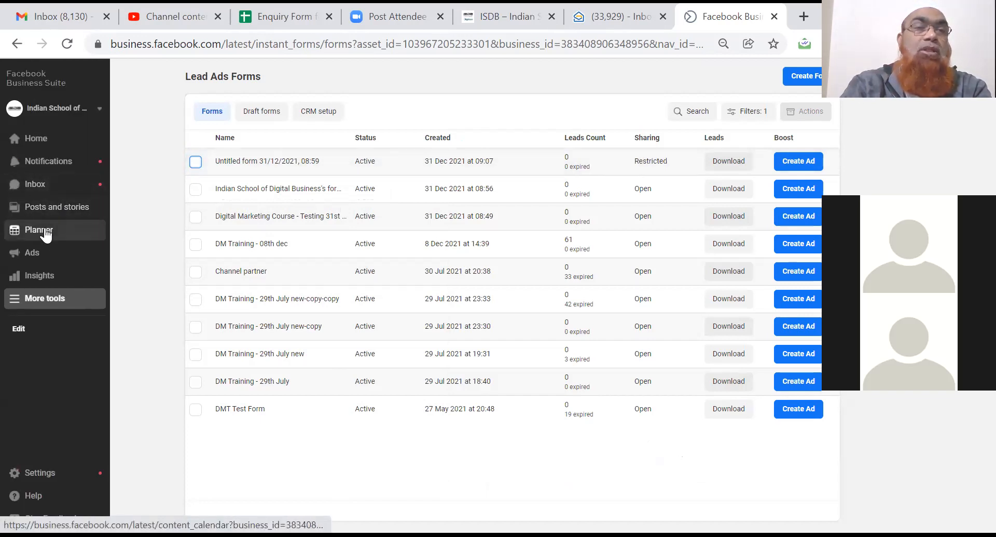
left_click(32, 252)
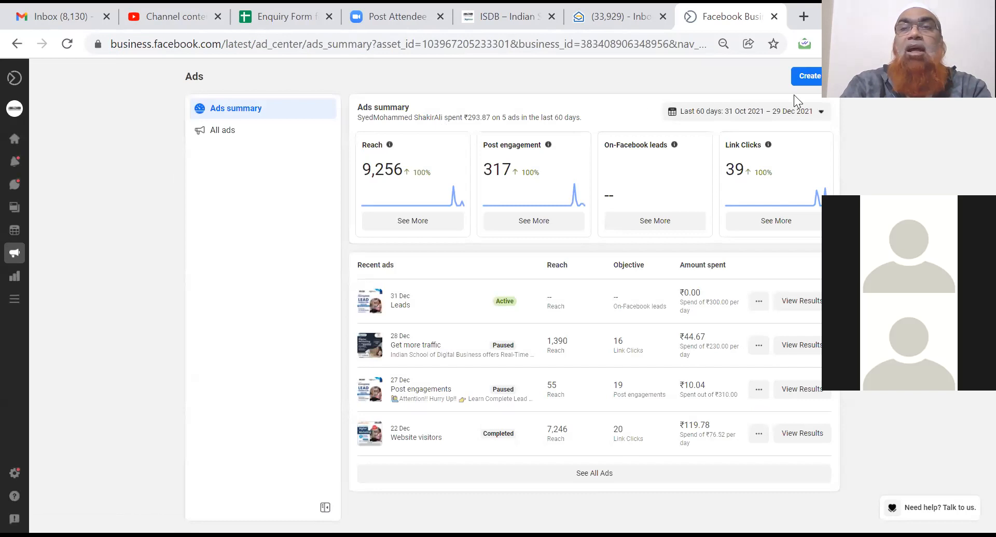
left_click(810, 77)
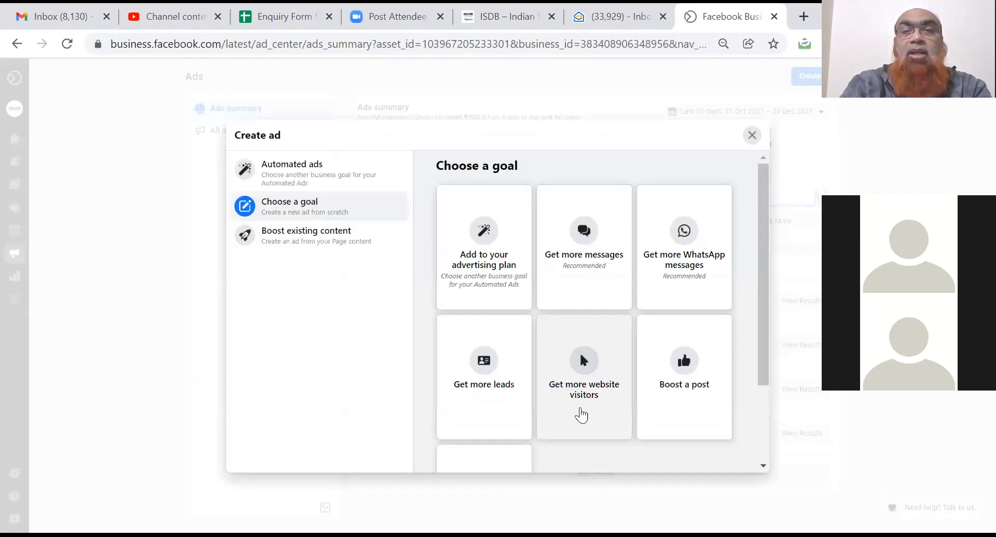
left_click(481, 392)
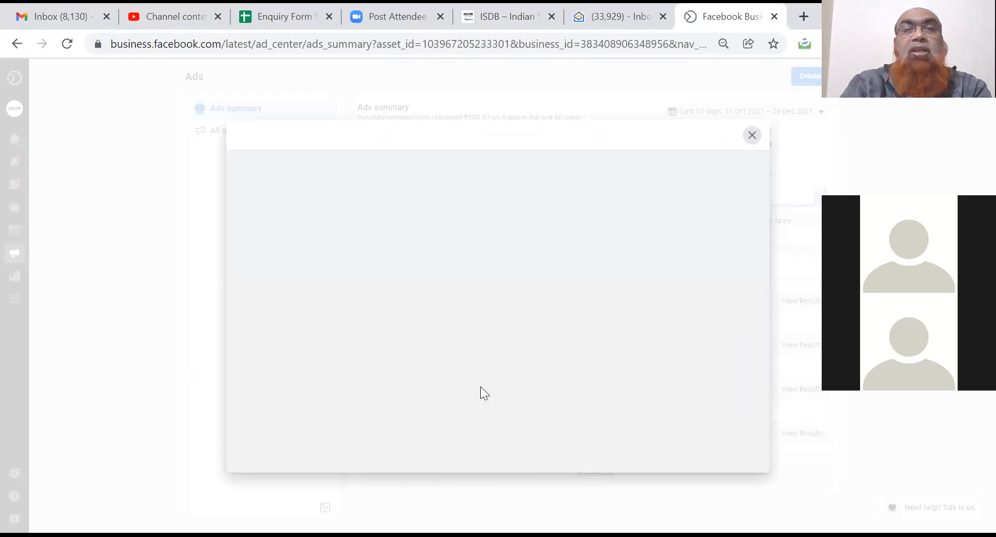
left_click(481, 340)
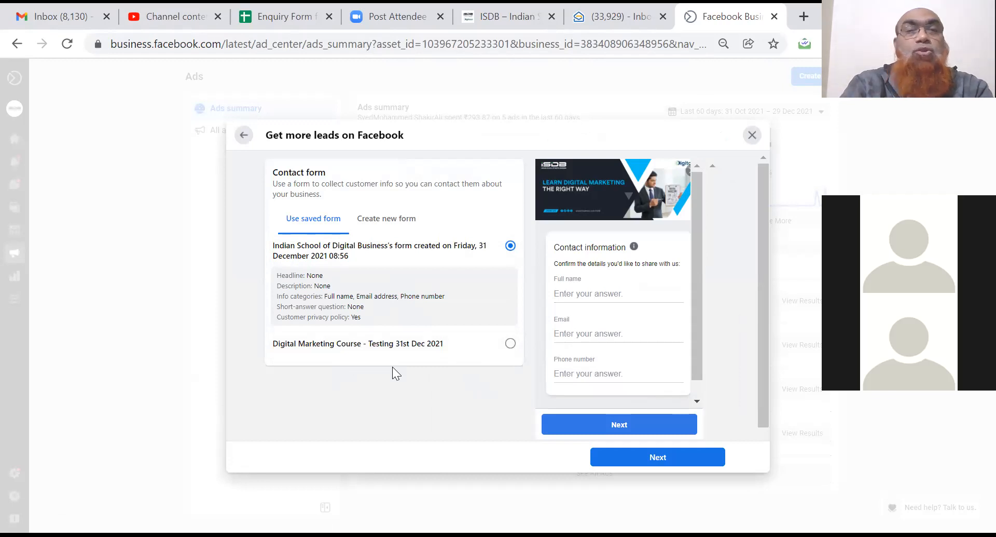
left_click(407, 343)
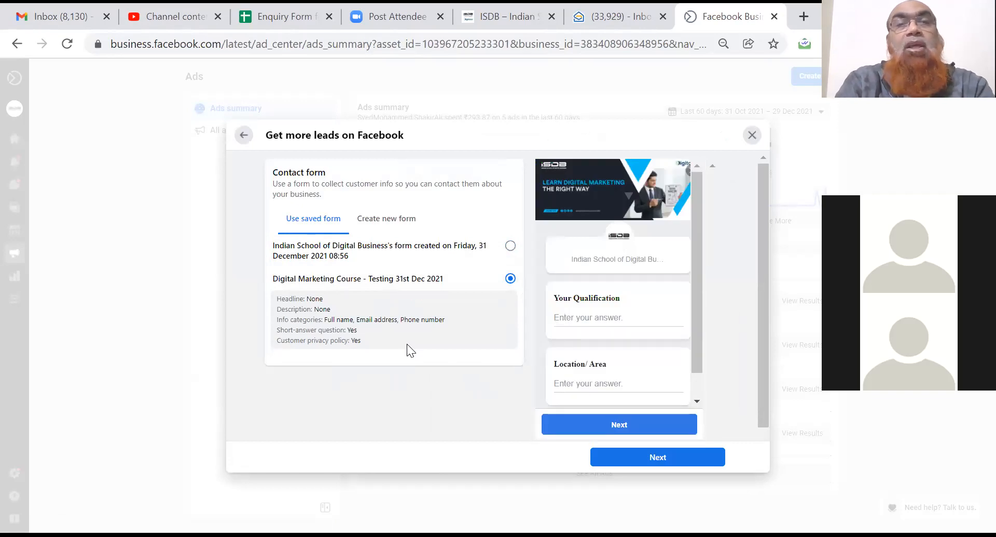
Choose Facebook again for collecting leads, continue with the saved form created 31 December 2021 08:56, and review the ad creative settings
left_click(242, 136)
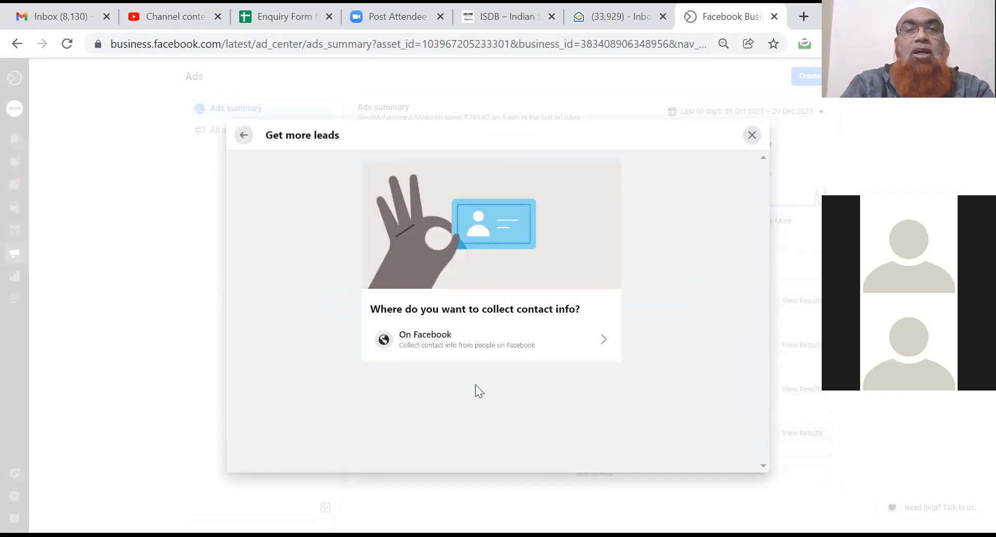
left_click(512, 343)
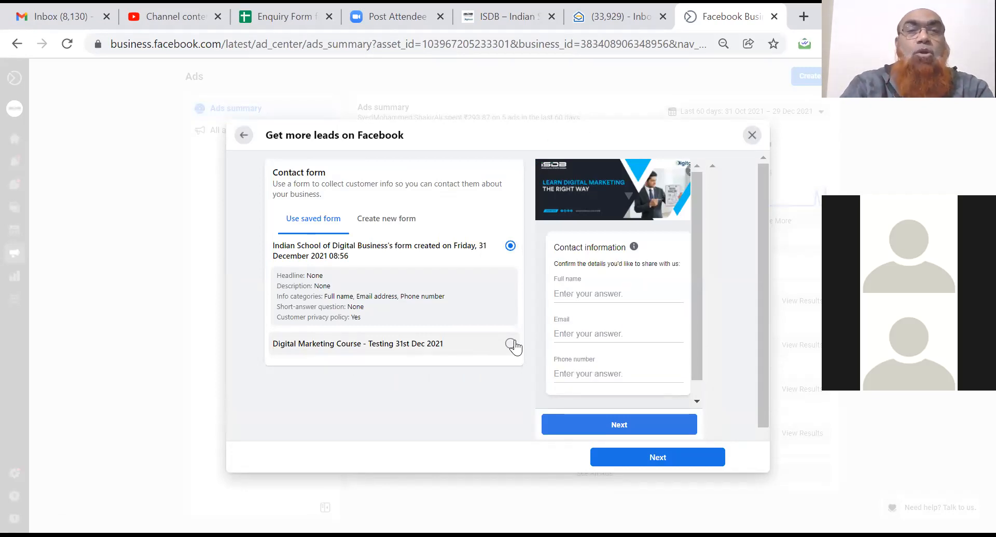
left_click(652, 457)
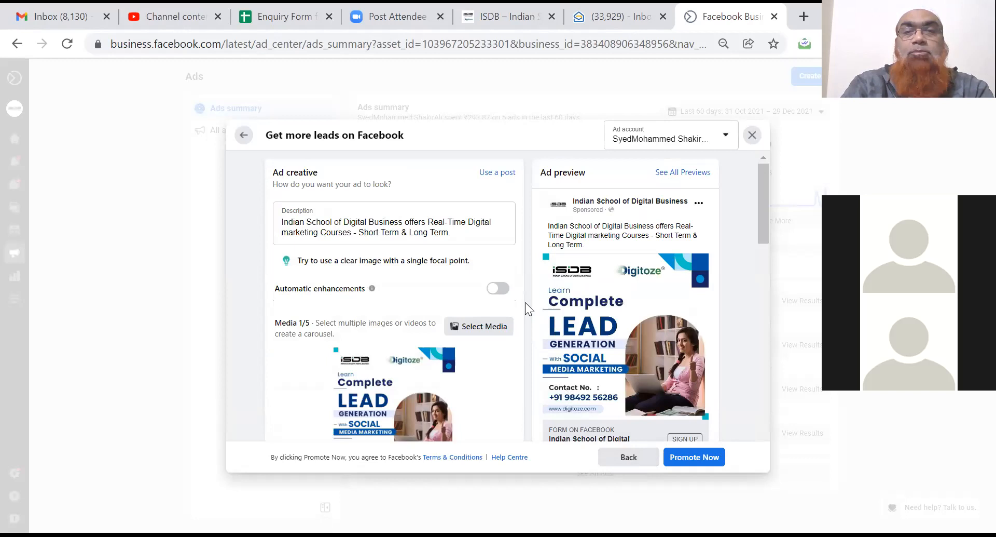
left_click_drag(765, 223, 768, 289)
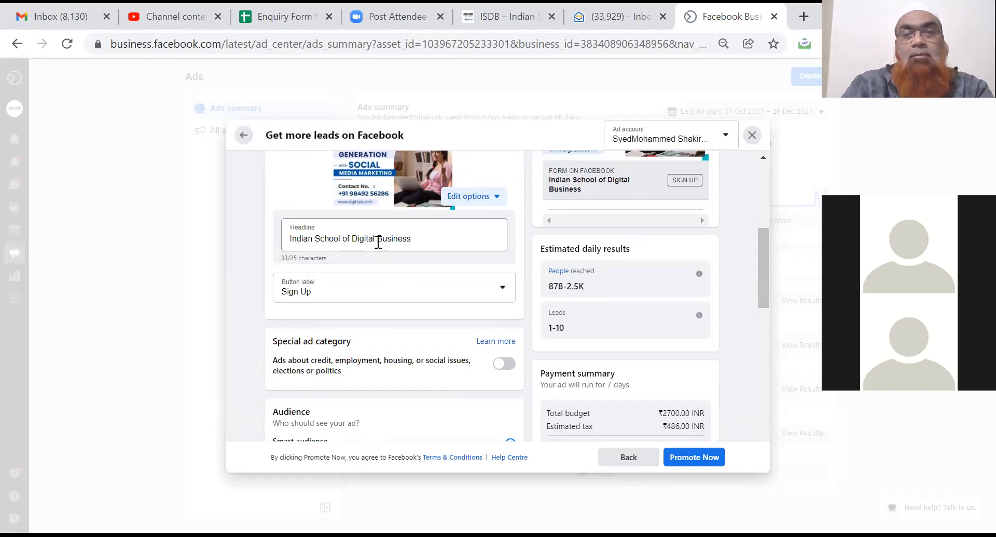
Go back to the contact form selection and discard the unfinished lead ad
left_click(752, 135)
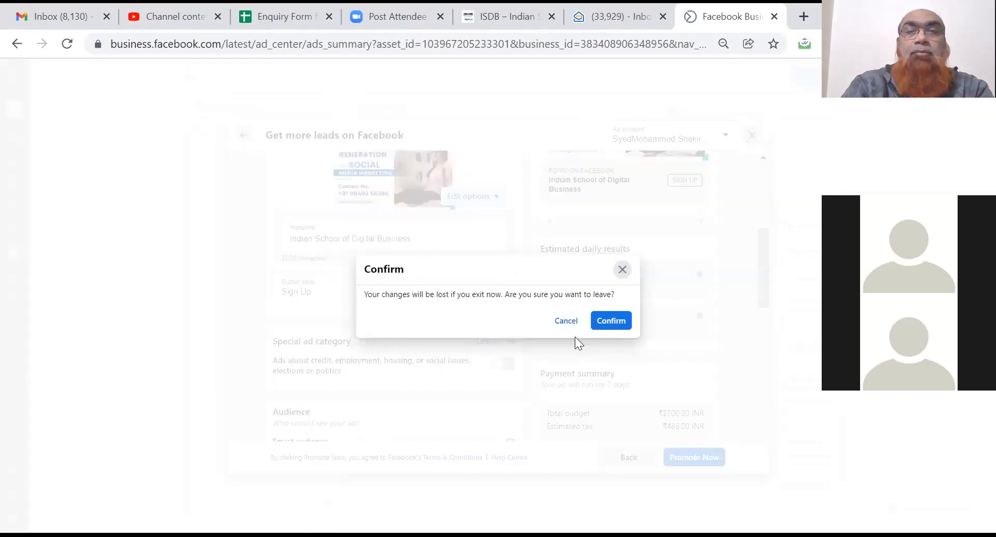
left_click(567, 320)
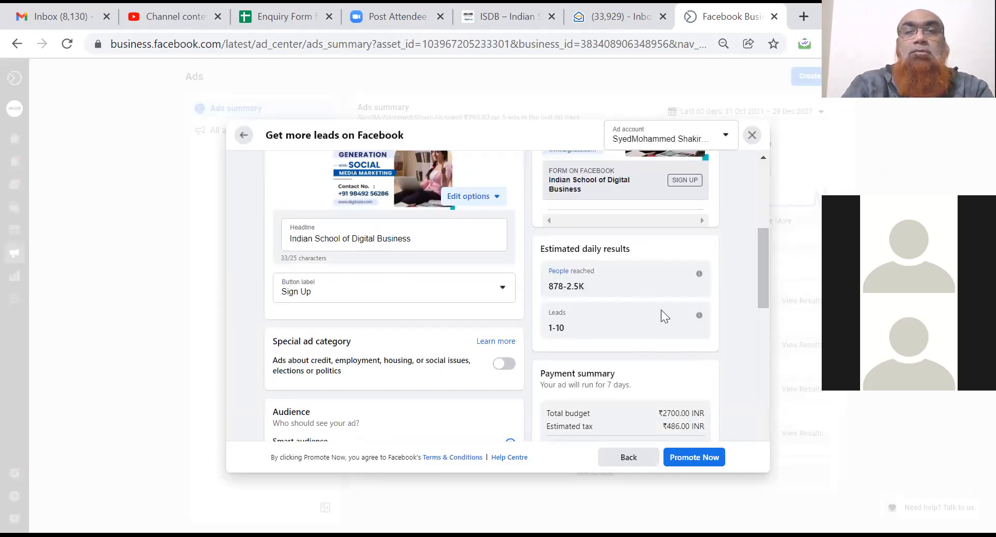
left_click(629, 459)
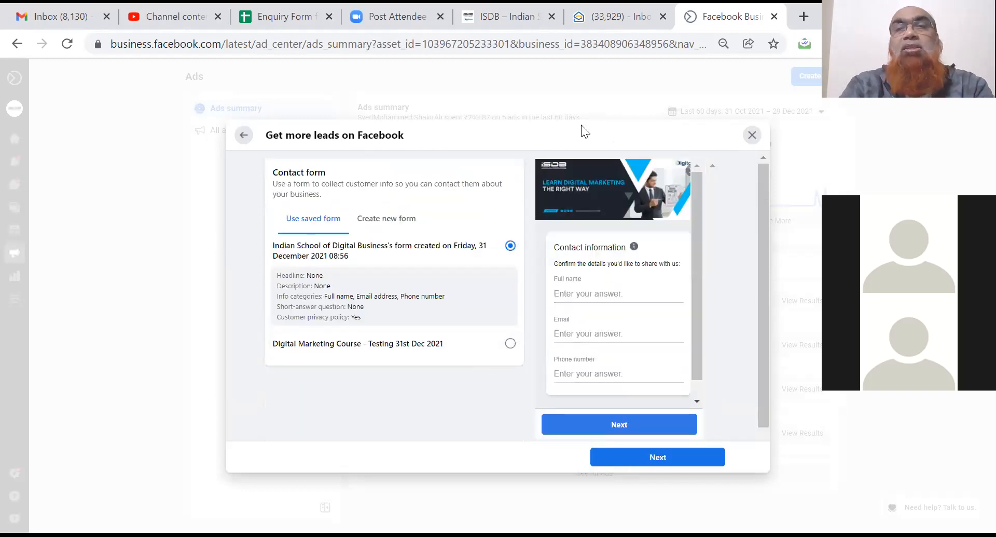
left_click(752, 136)
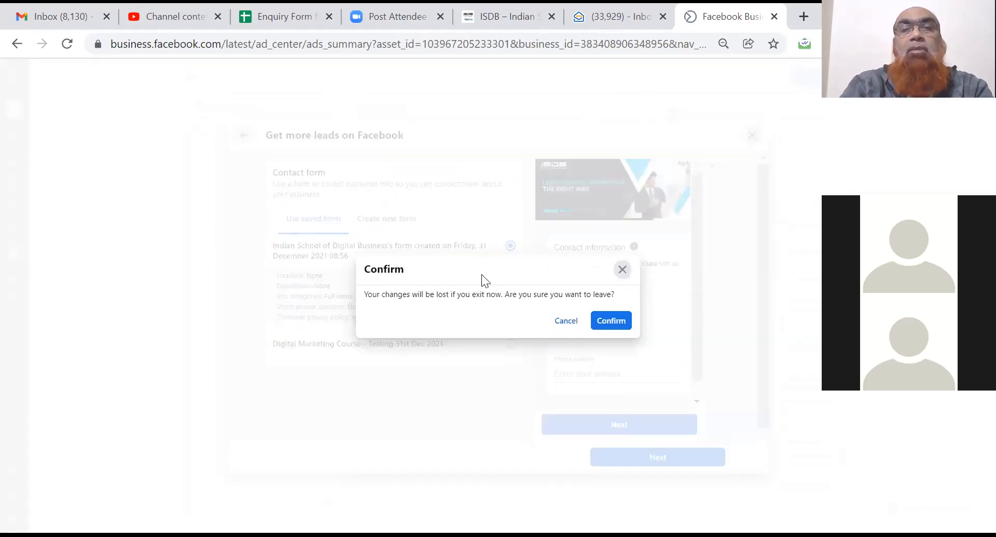
left_click(610, 321)
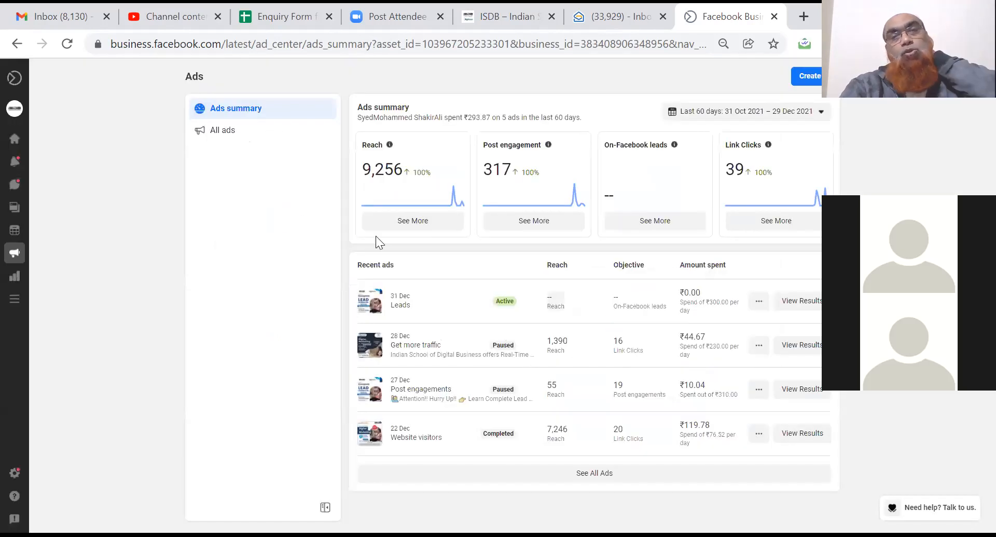
Open Ads Manager from the additional business tools
left_click(168, 48)
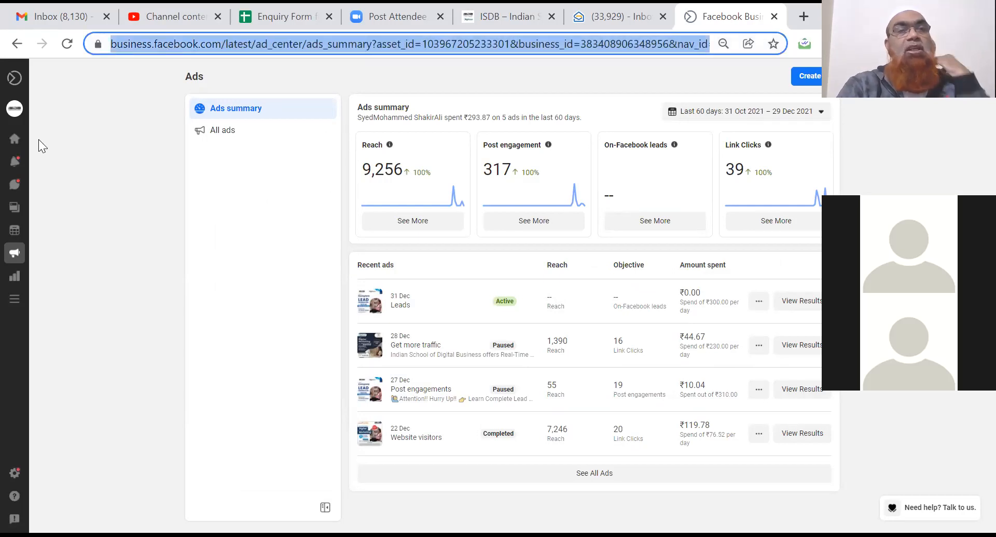
mouse_move(38, 139)
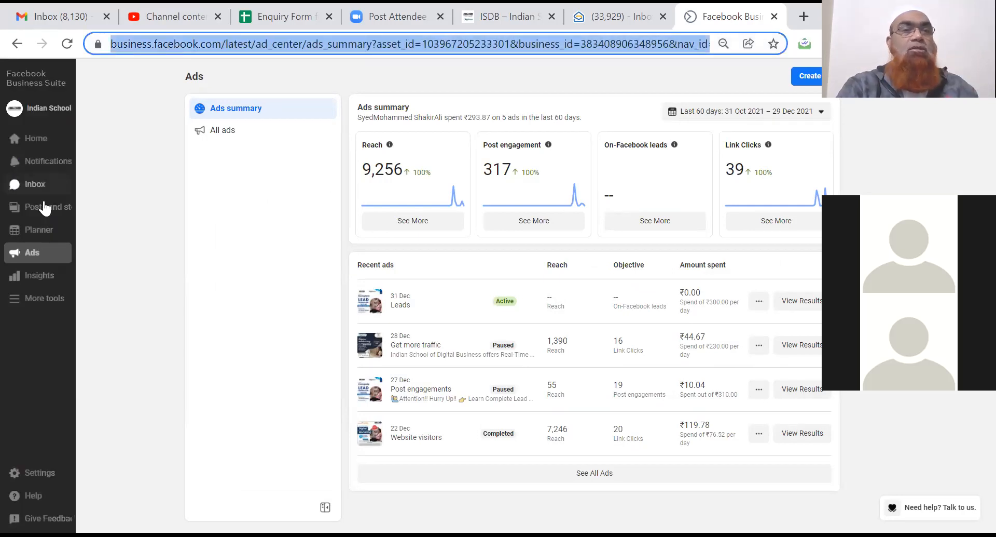
left_click(50, 297)
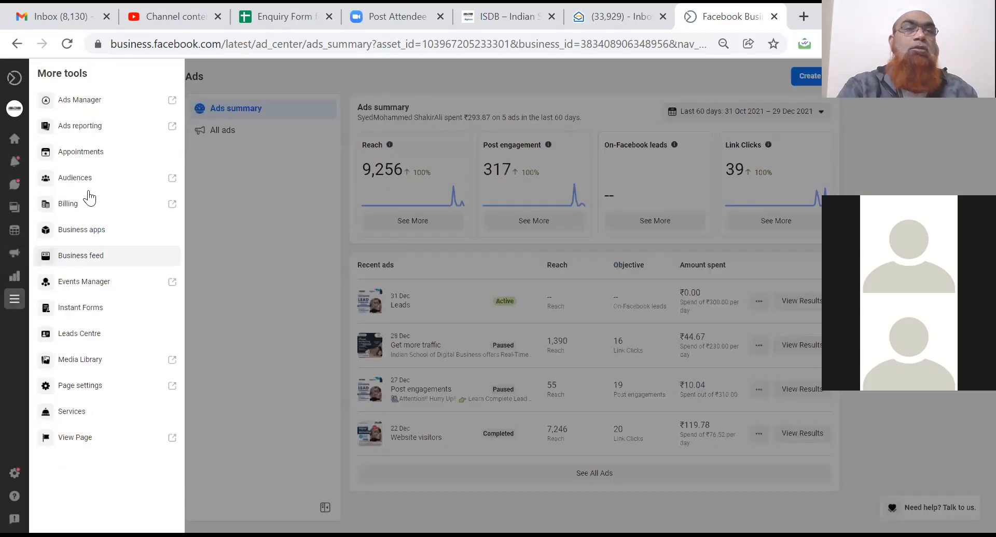
left_click(97, 99)
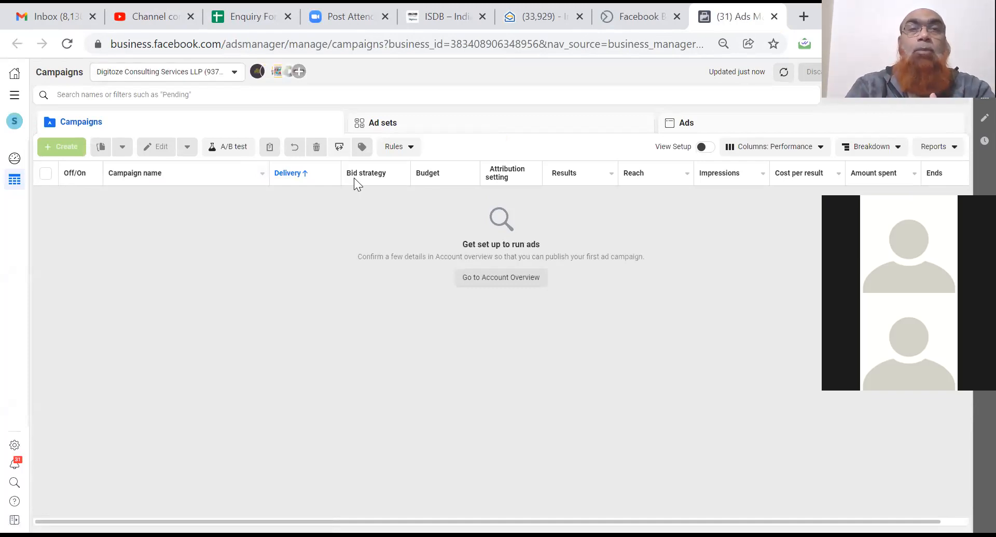
Show more ad accounts and switch from Digitoze Consulting Services LLP to the third listed account, named after a person
left_click(207, 76)
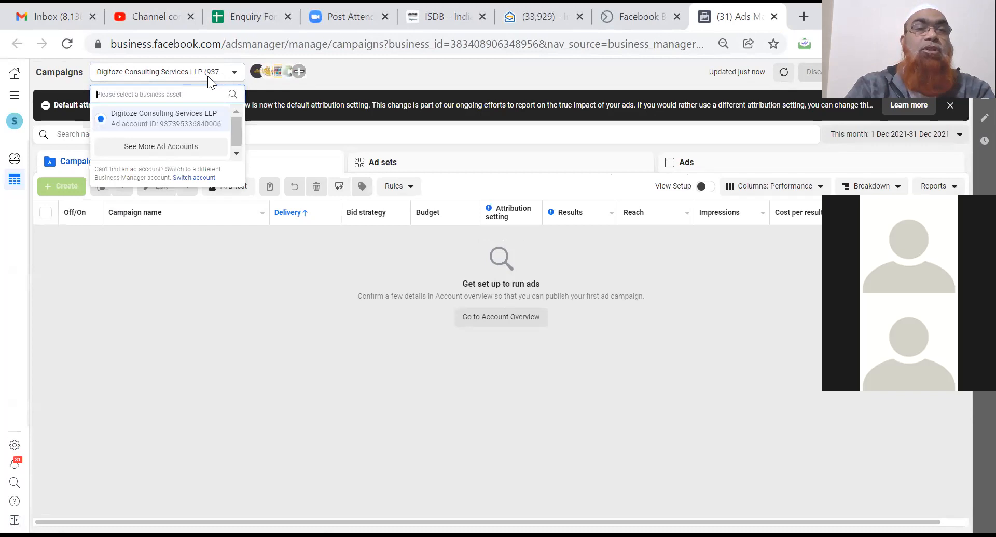
left_click(179, 151)
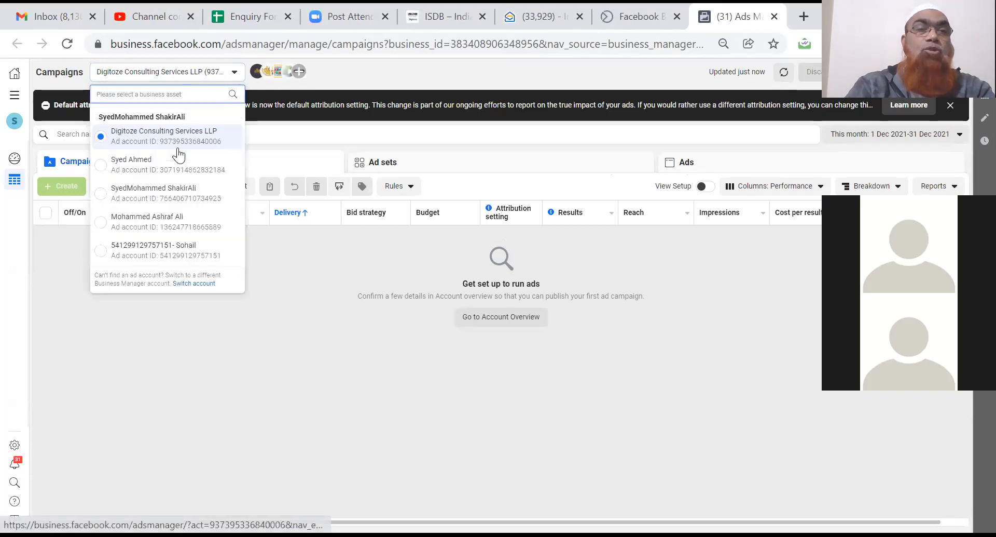
left_click(178, 192)
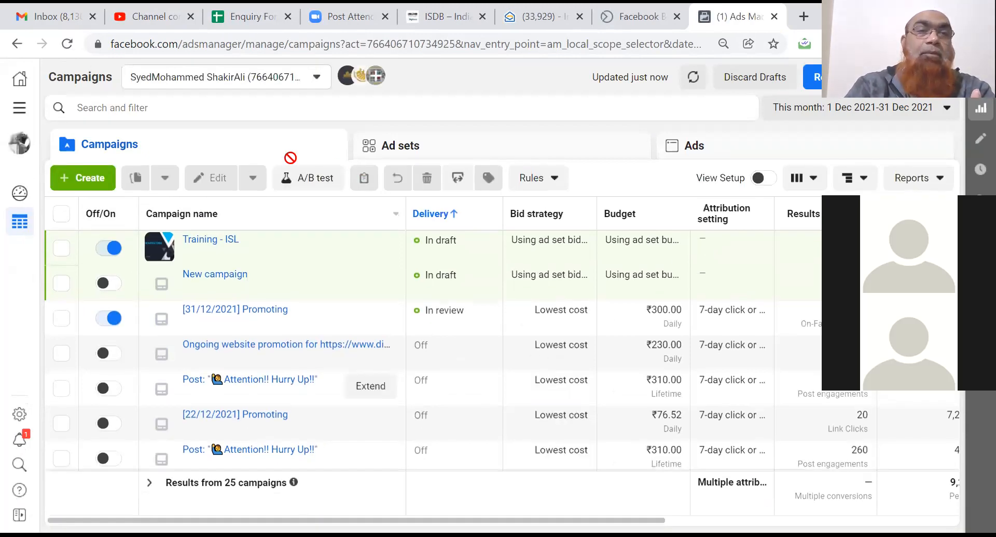
Create a new campaign with the Lead Generation objective and continue to its settings
left_click(70, 178)
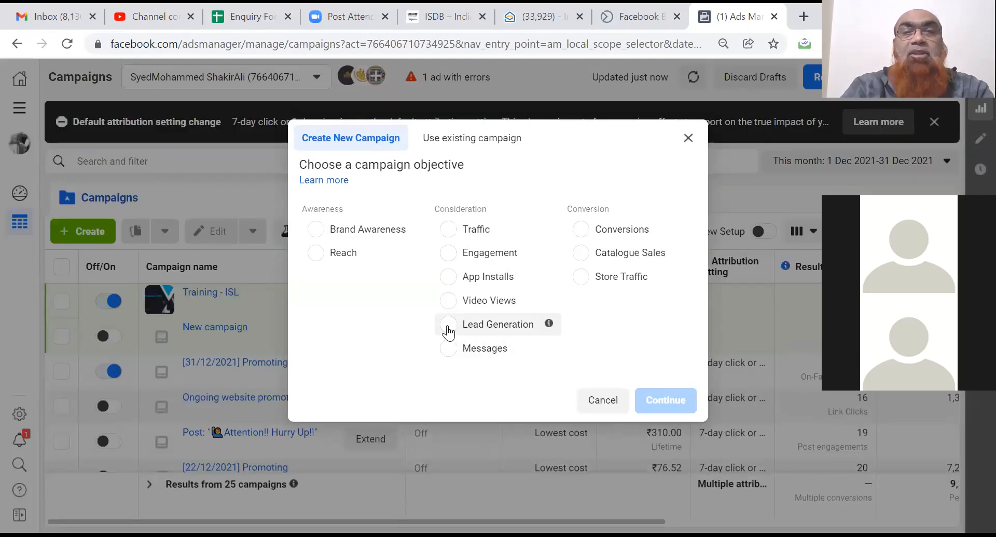
left_click(448, 325)
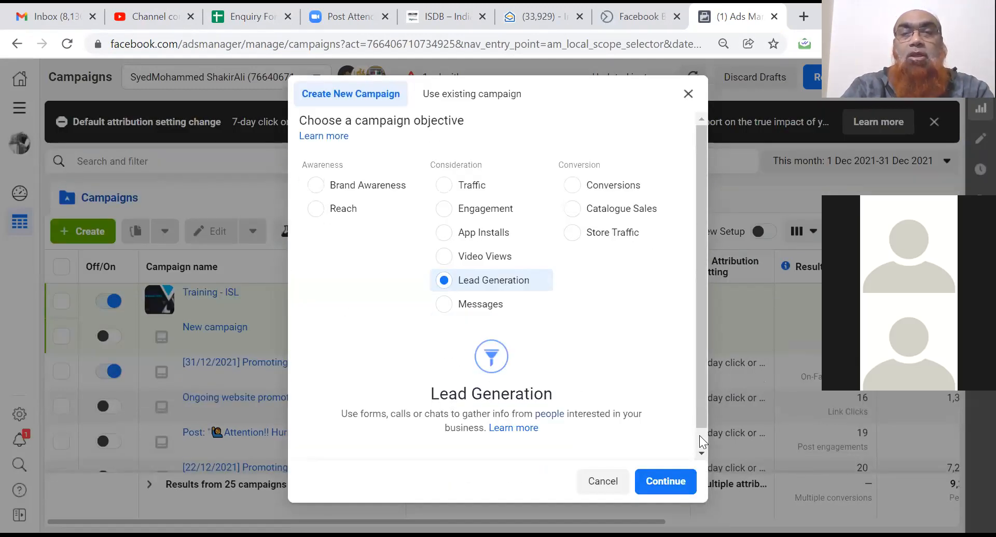
scroll(699, 435, "down", 1)
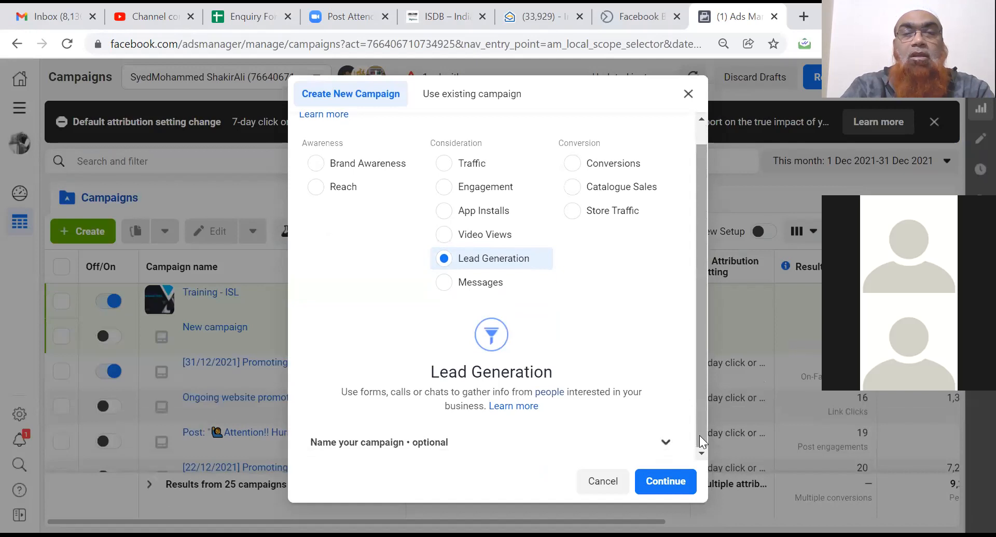
left_click(686, 461)
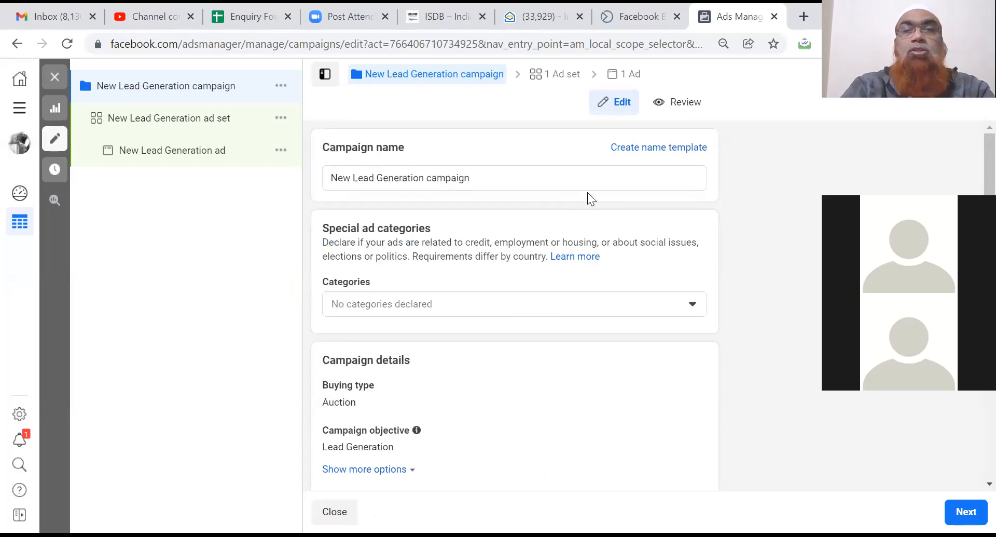
Name the campaign "ISL DIgitoze Test", keep its remaining settings, and continue to the ad set
triple_click(507, 180)
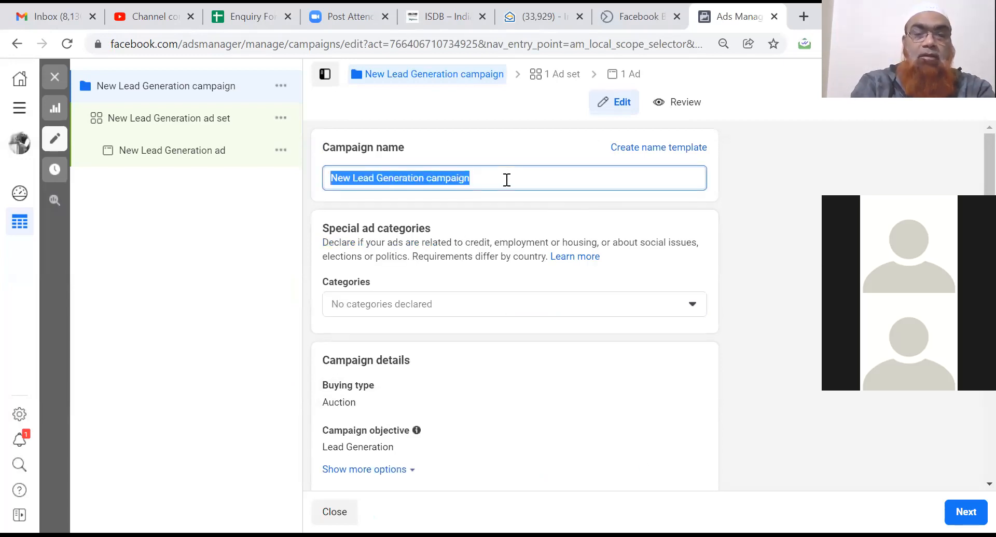
type("ISL")
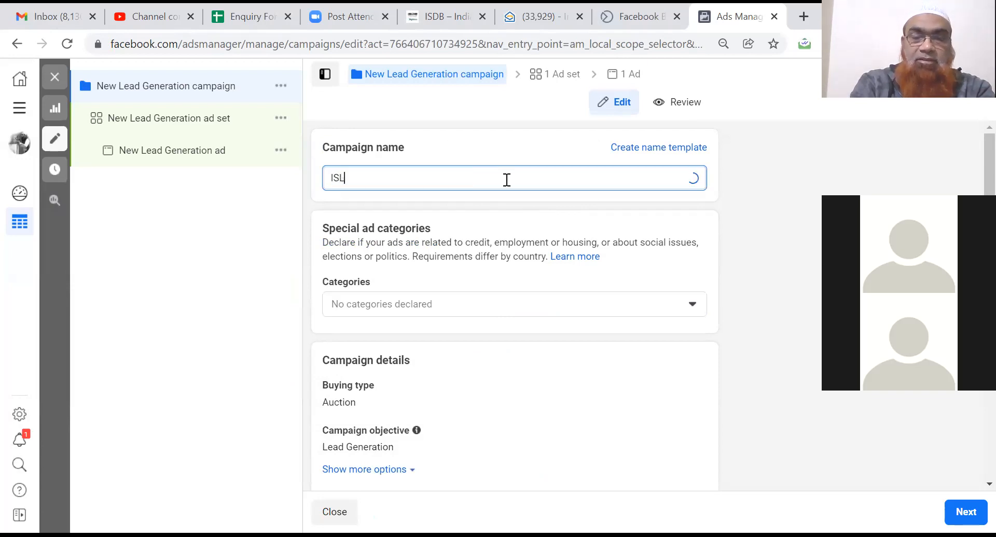
type(" DIg")
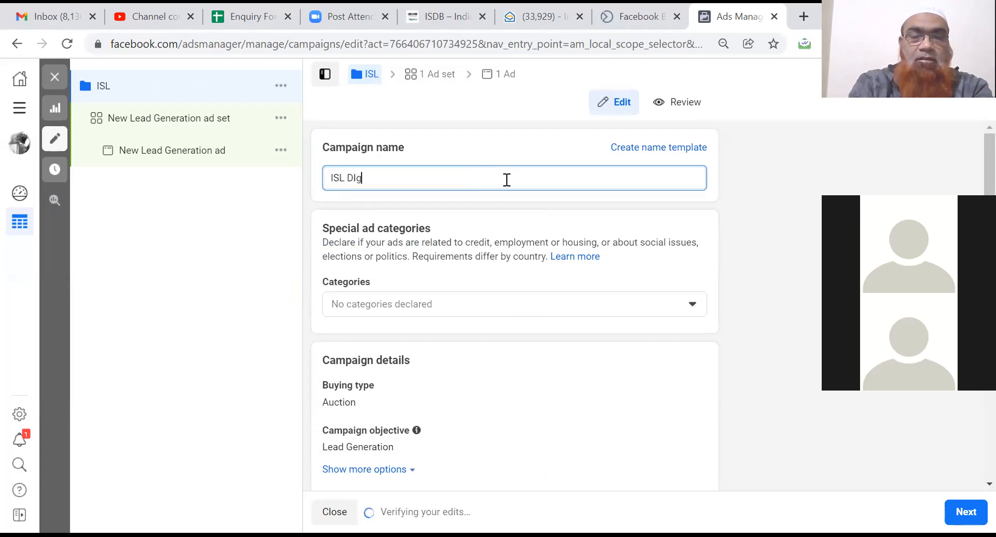
type("itoze Test")
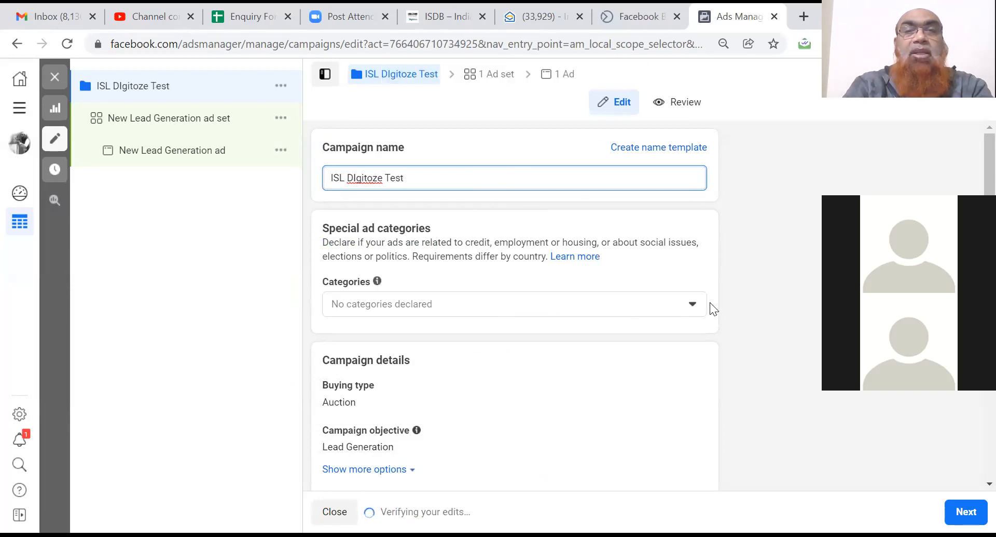
left_click(751, 304)
scroll(752, 304, "down", 4)
scroll(752, 305, "down", 1)
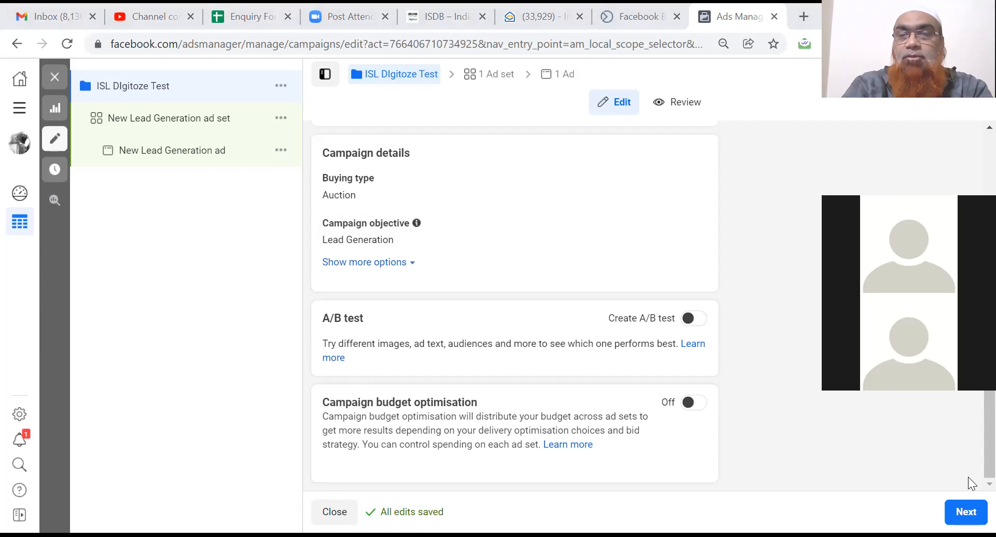
left_click(967, 512)
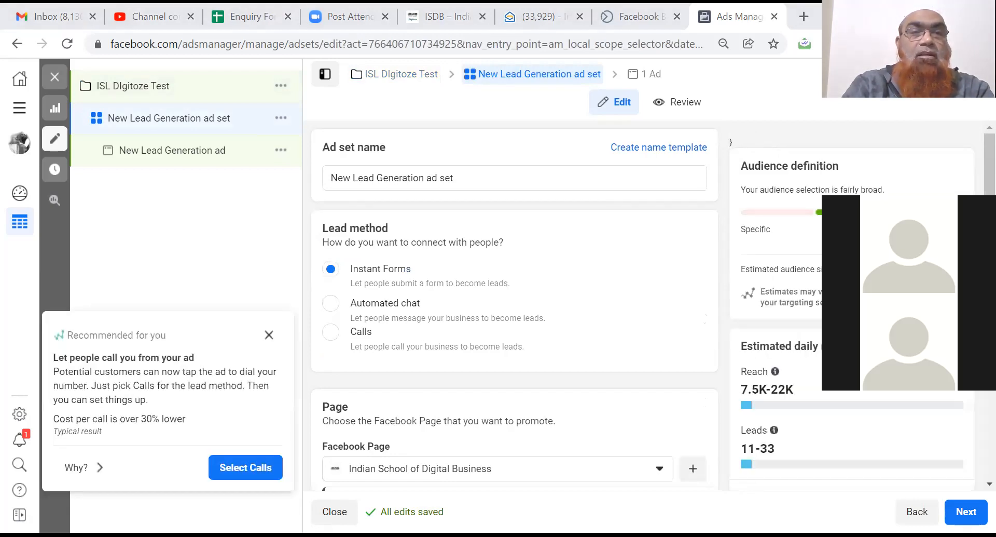
Dismiss the call ads recommendation and name the ad set "ISL Digitoze Test"
left_click(269, 335)
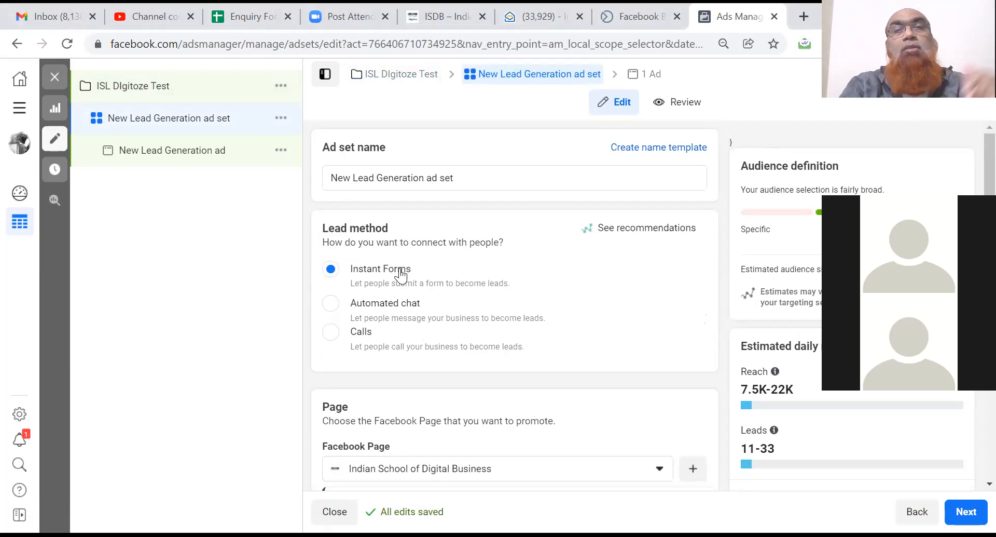
left_click(490, 180)
key("ctrl+a")
type("ISL Dig")
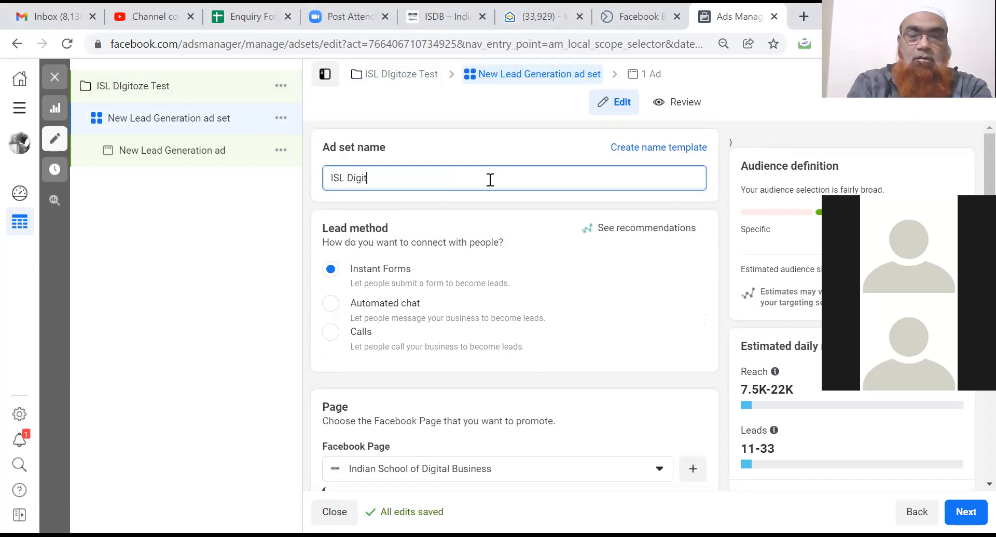
type("itoze Test")
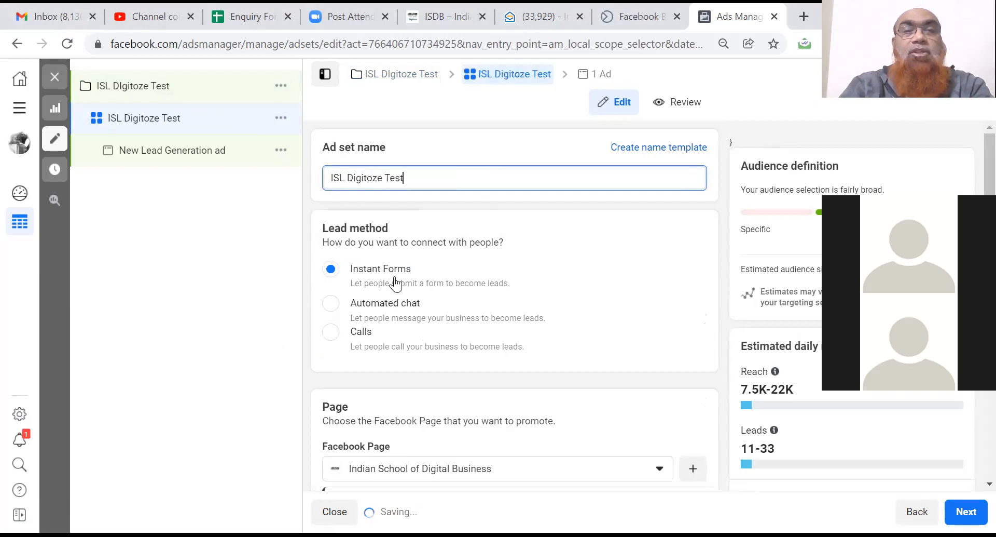
left_click(284, 311)
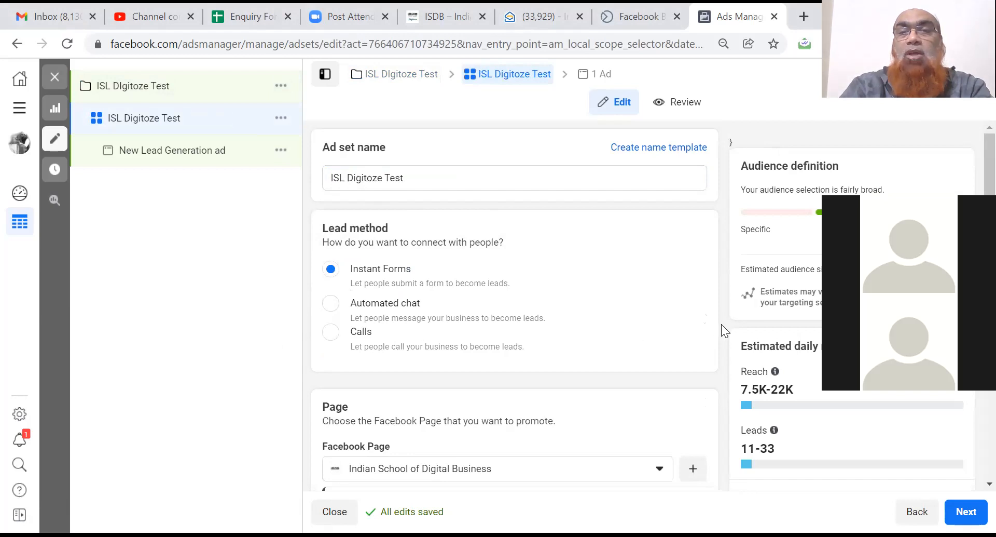
Set the ad set's daily budget to ₹300.00
scroll(721, 324, "down", 1)
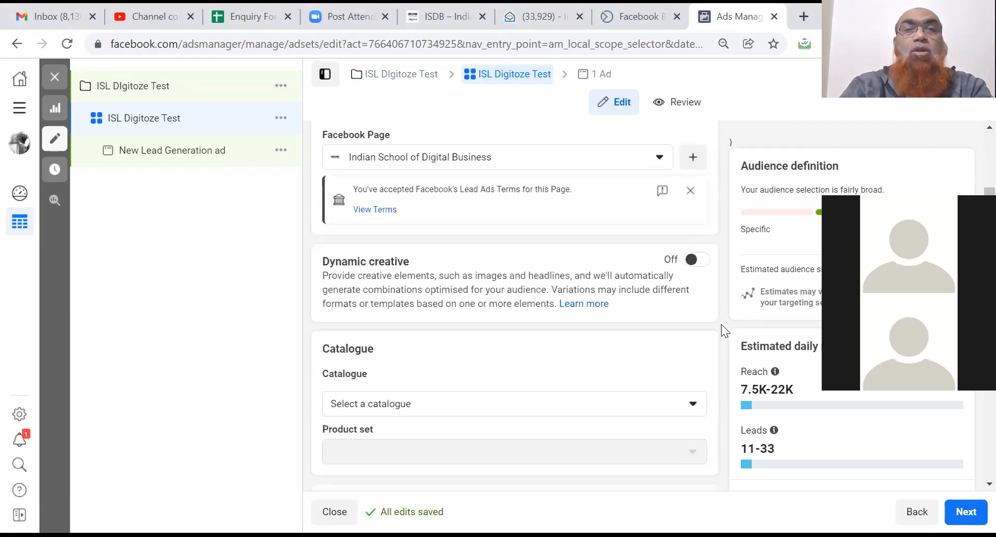
scroll(428, 201, "down", 2)
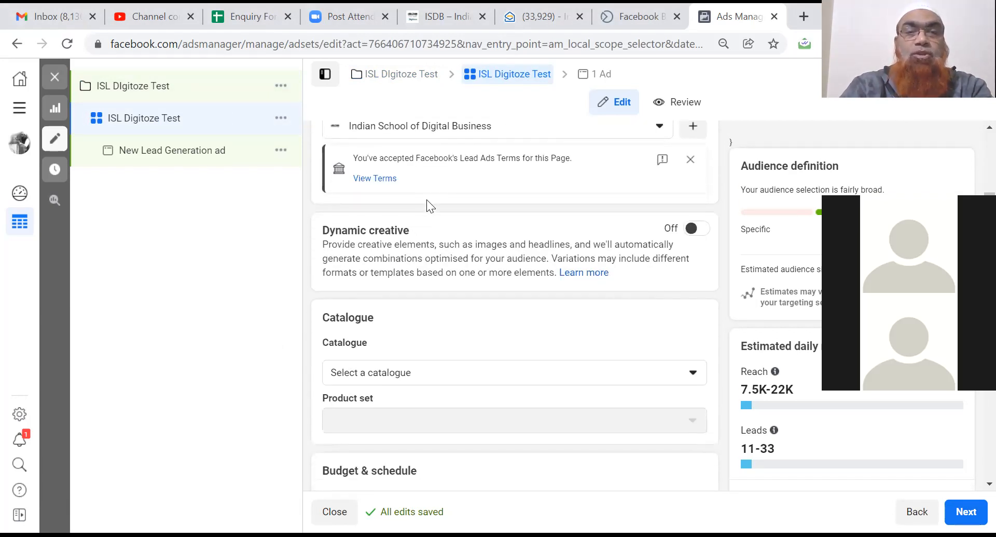
scroll(426, 200, "down", 5)
scroll(427, 201, "down", 1)
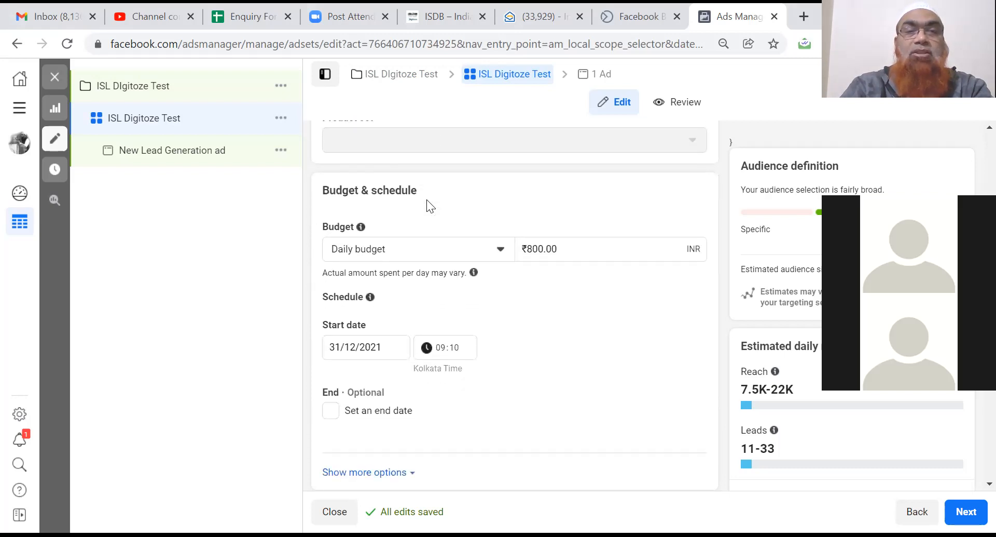
scroll(426, 199, "down", 2)
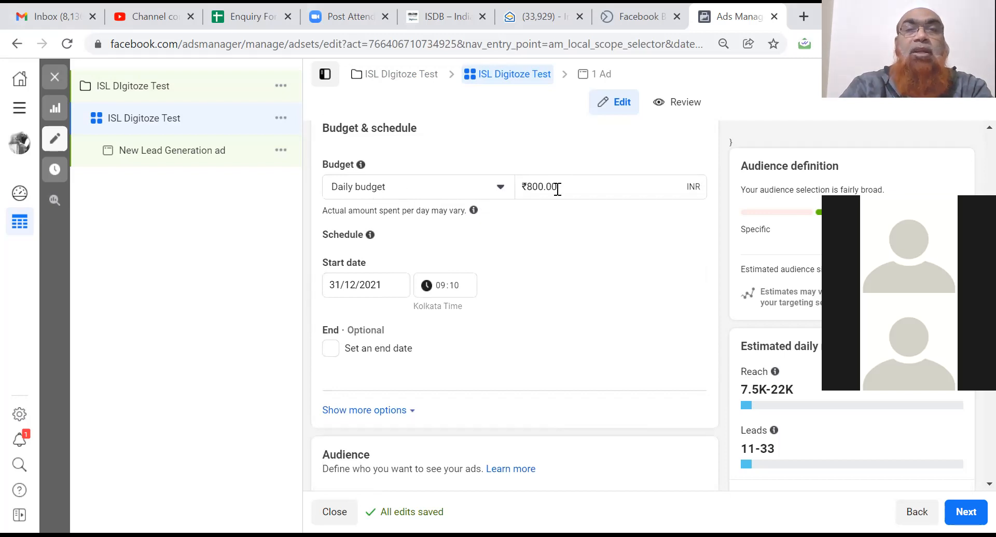
left_click(529, 188)
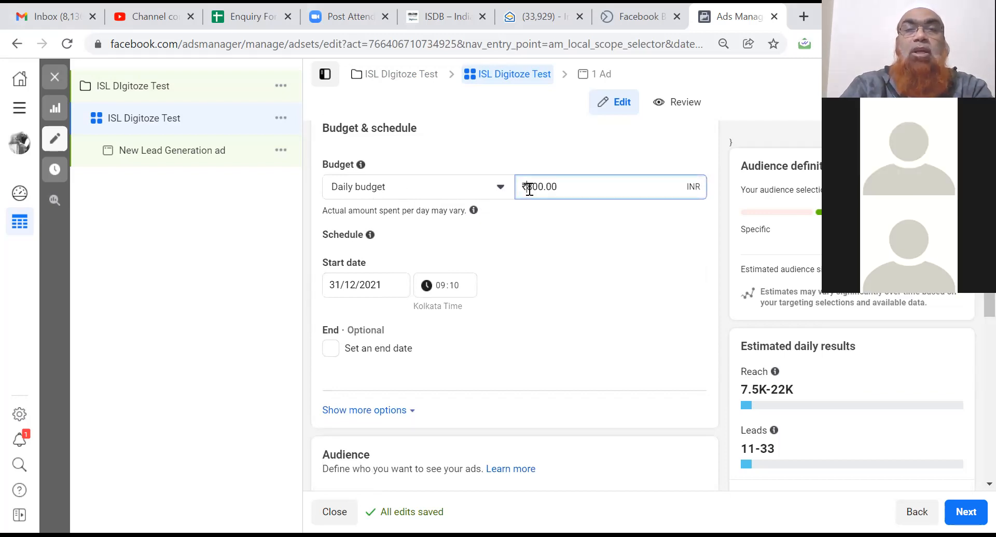
key("Delete")
type("3")
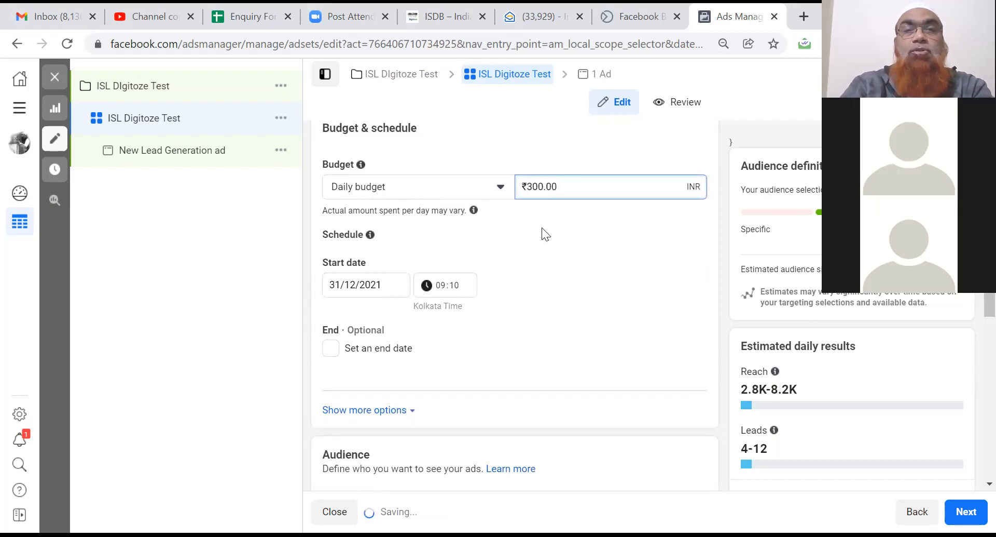
left_click(542, 227)
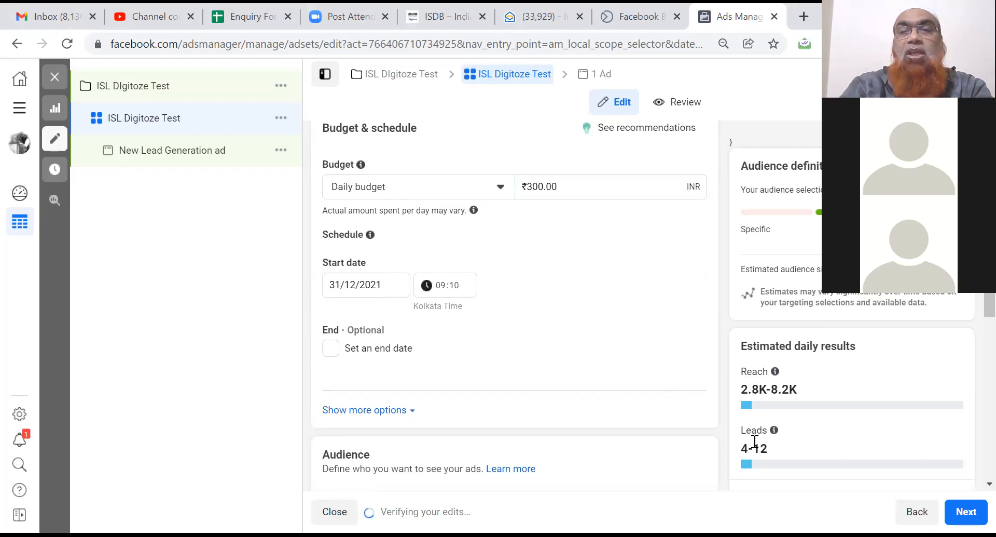
Give the ad set's schedule an end date of 2/1/2022
left_click(330, 348)
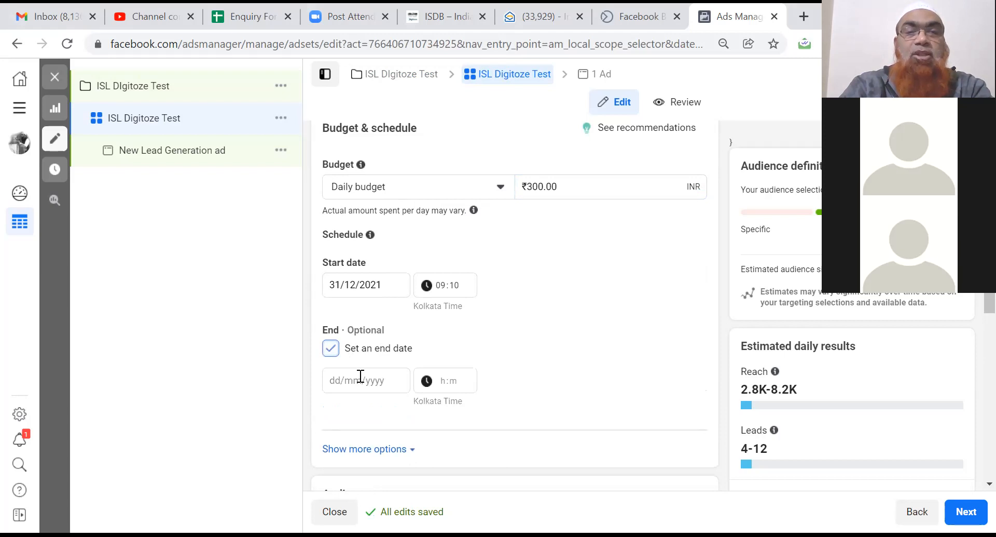
left_click(361, 378)
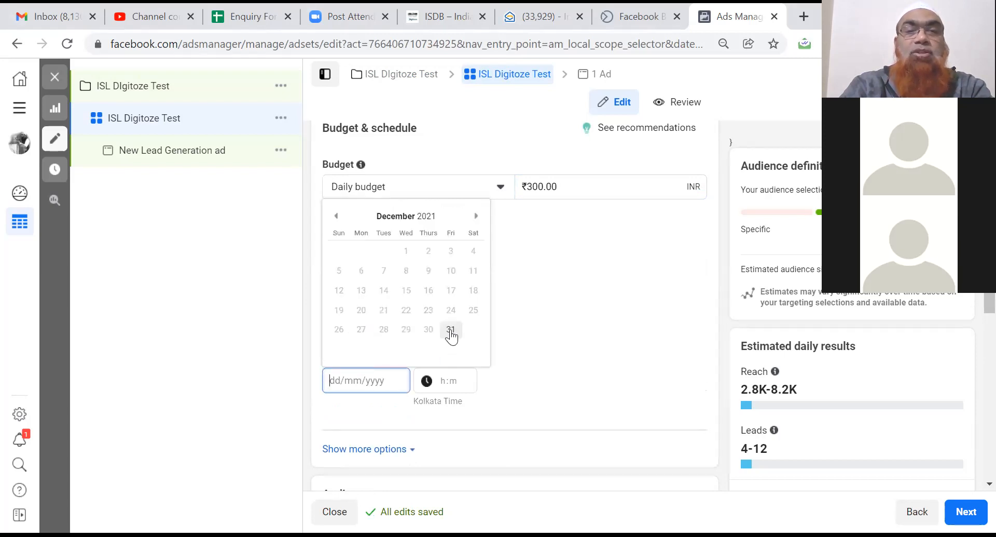
left_click(477, 216)
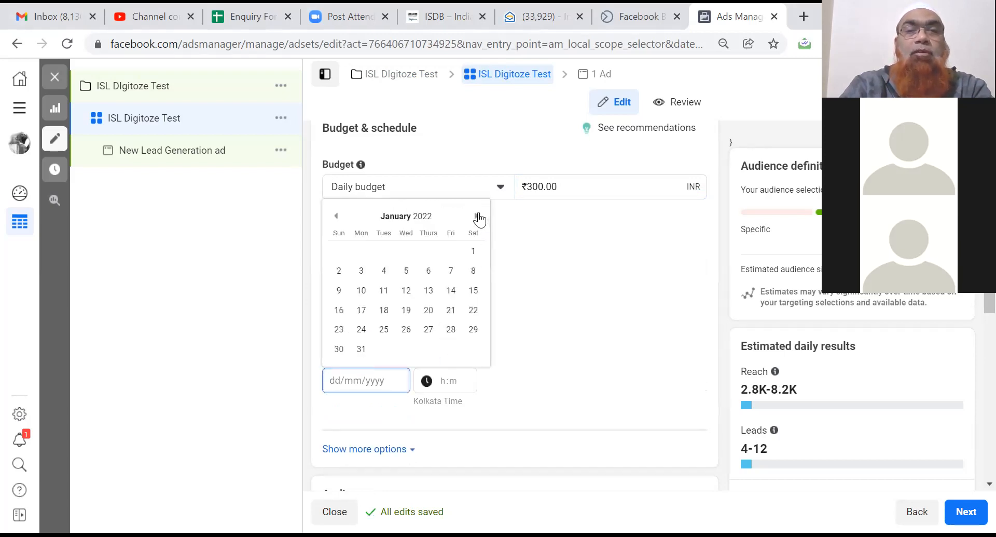
left_click(343, 271)
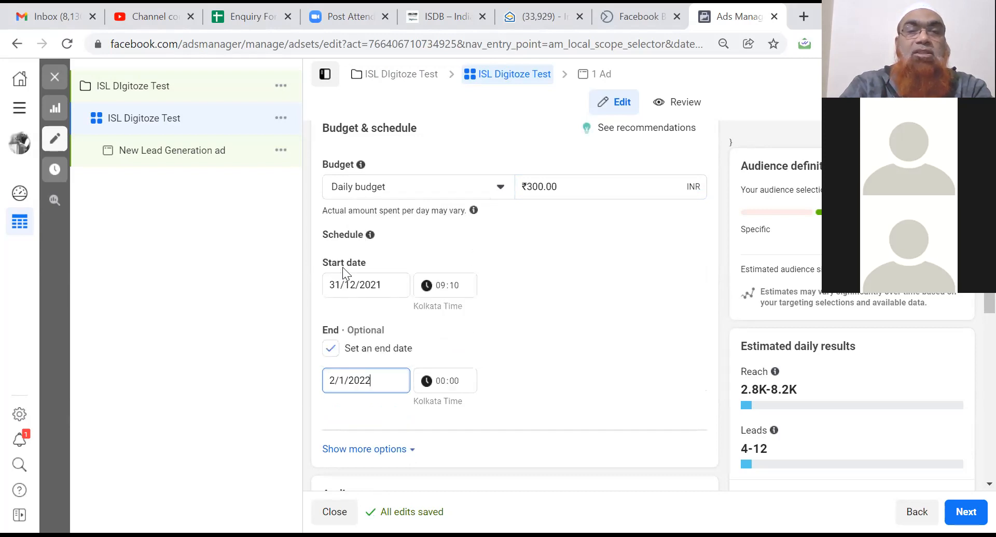
left_click(452, 384)
left_click(443, 380)
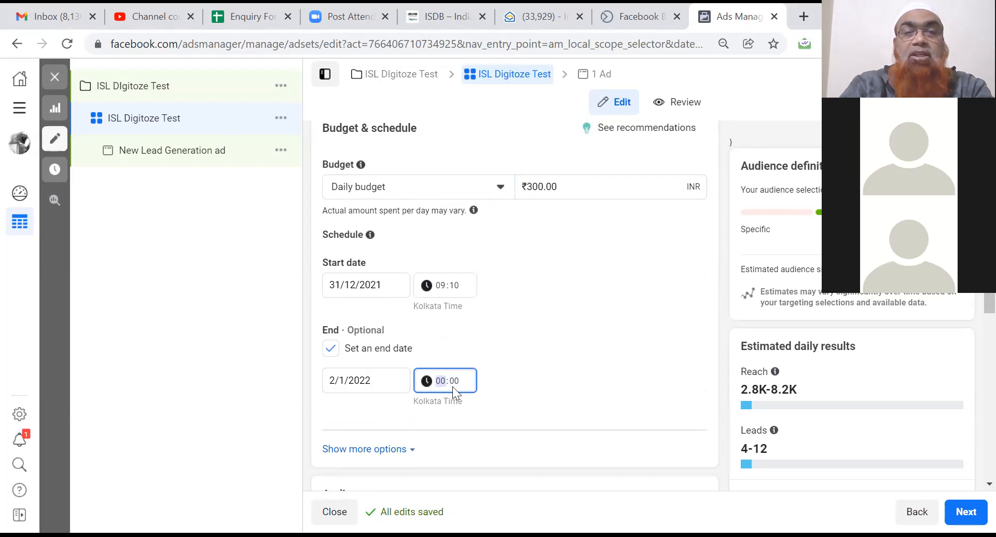
left_click(517, 395)
Replace India with Hyderabad, Telangana as the included location of the ad set's audience
scroll(517, 395, "down", 2)
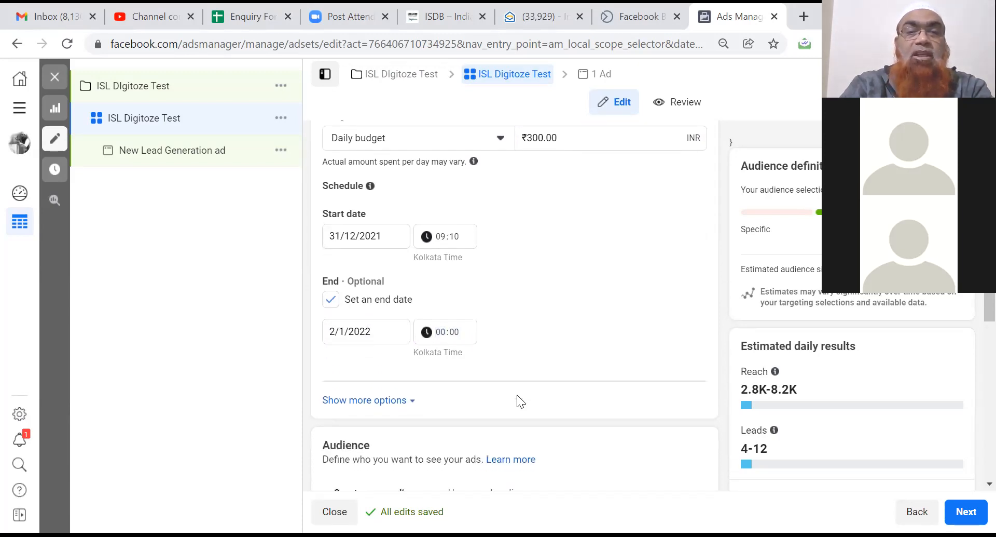
scroll(518, 401, "down", 4)
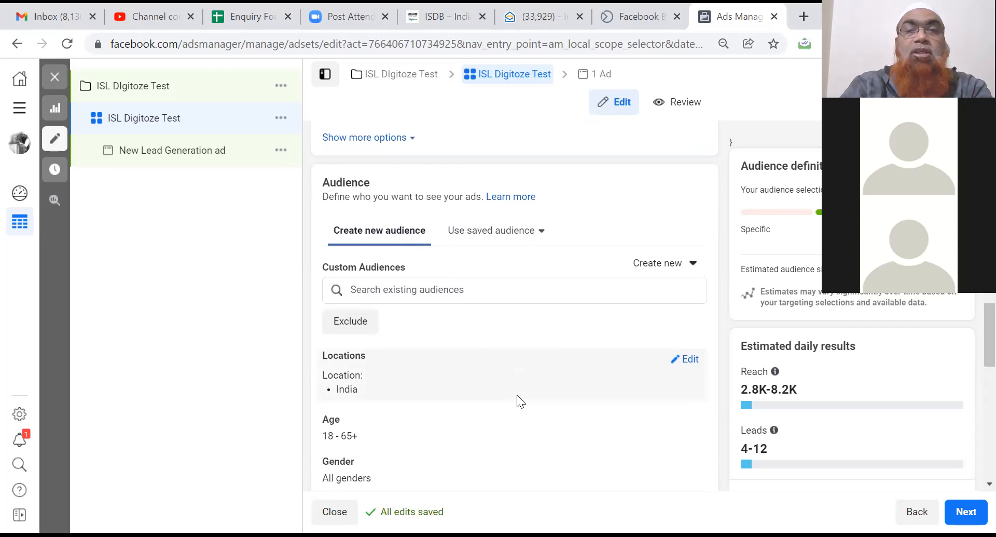
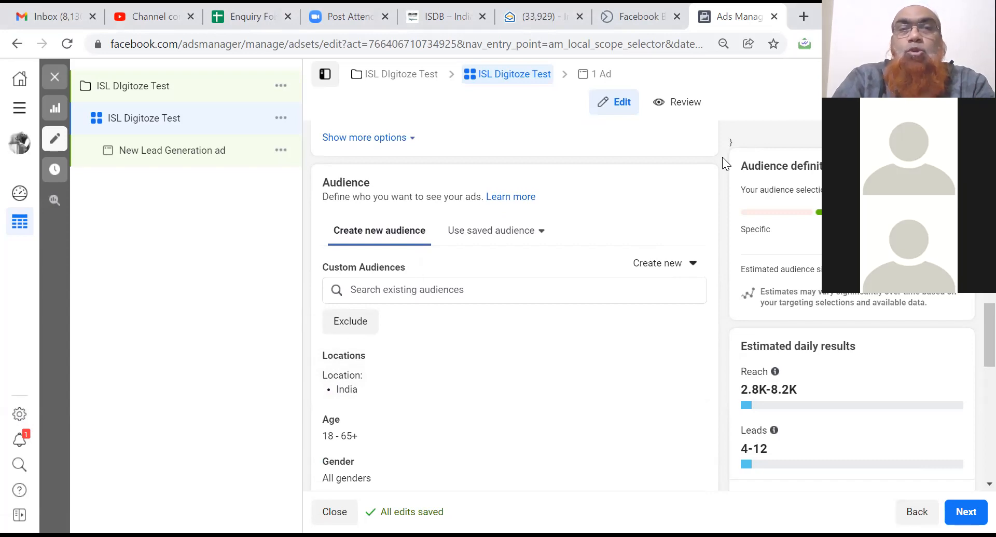
key("ctrl+minus")
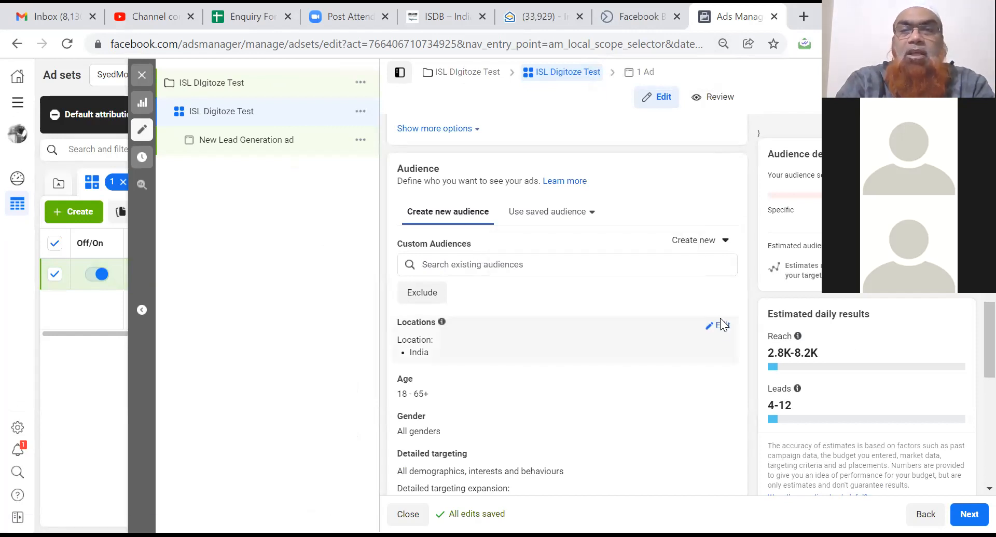
left_click(721, 325)
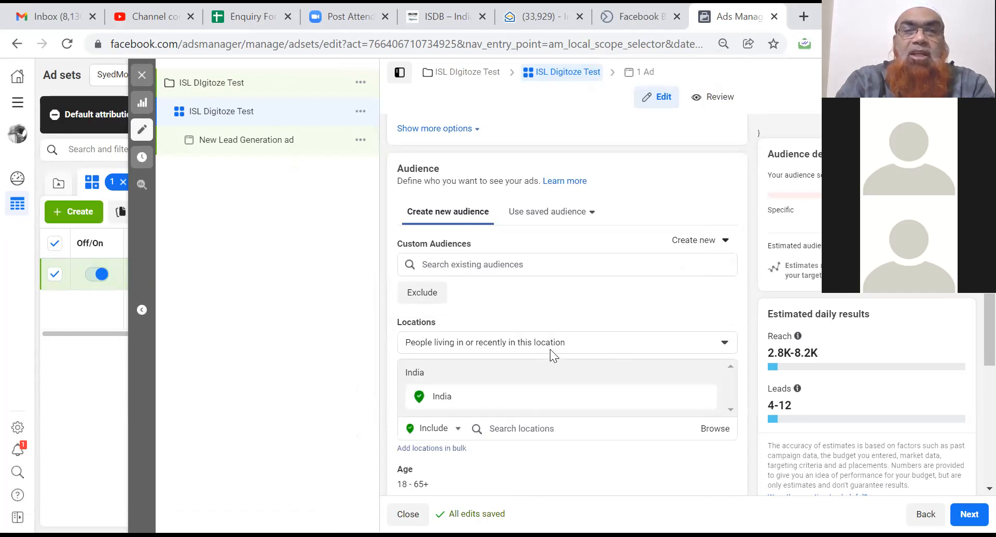
left_click(704, 396)
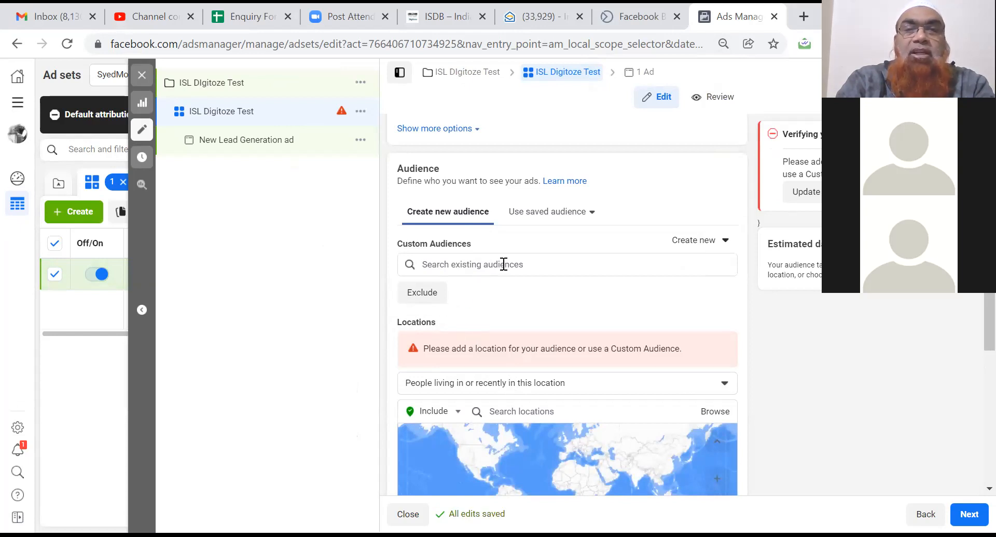
left_click(485, 413)
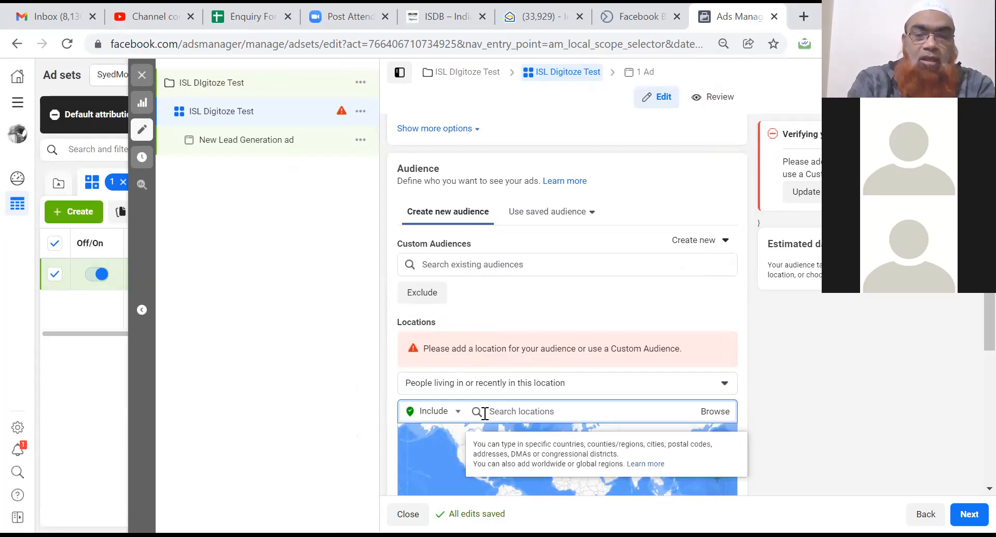
type("Hyderaba")
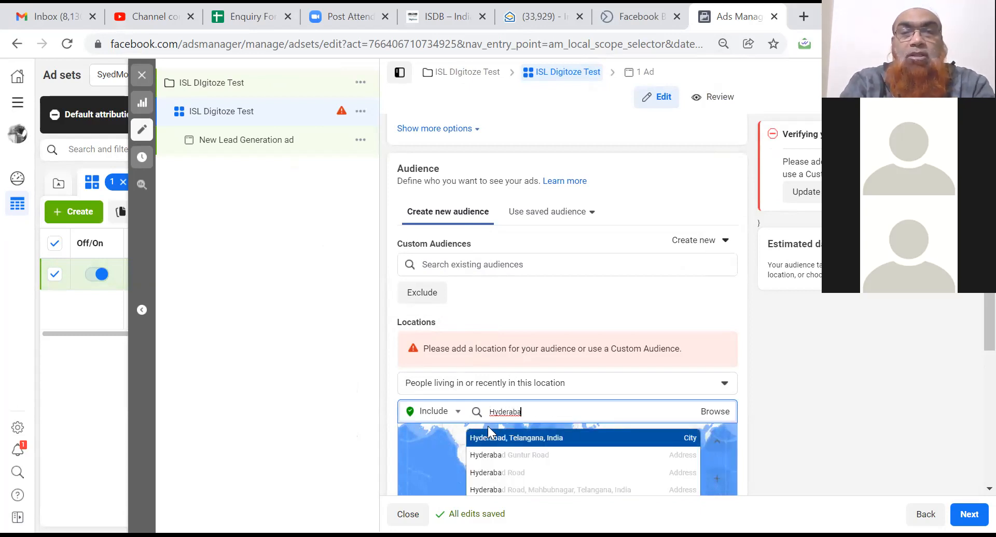
left_click(492, 443)
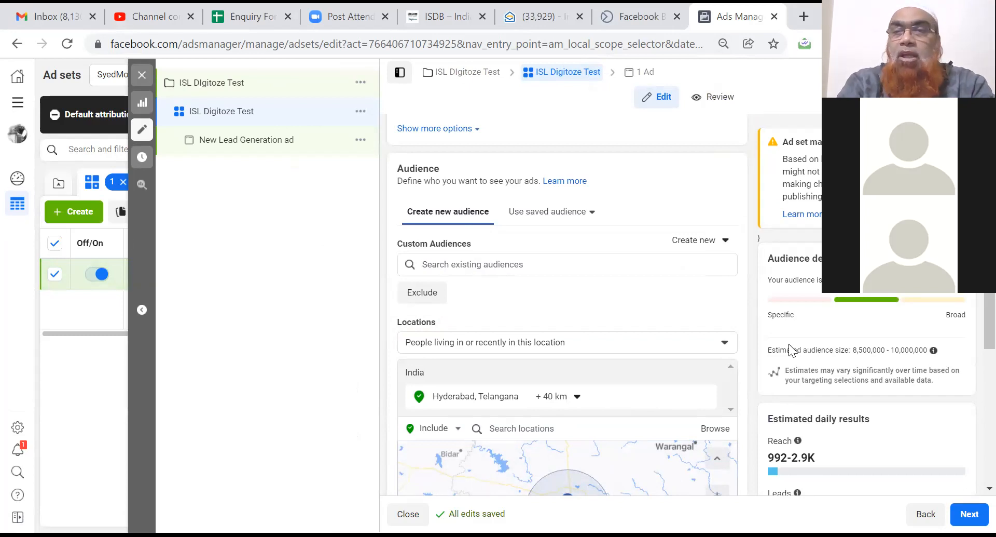
Switch the ad set to manual placements and exclude the Audience Network platform
scroll(975, 373, "down", 3)
scroll(974, 373, "down", 5)
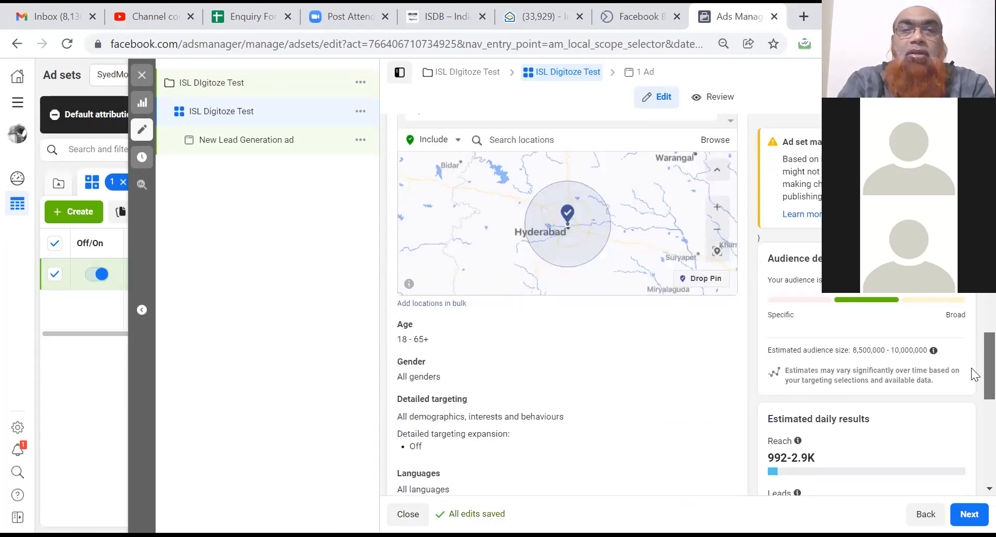
scroll(971, 390, "down", 6)
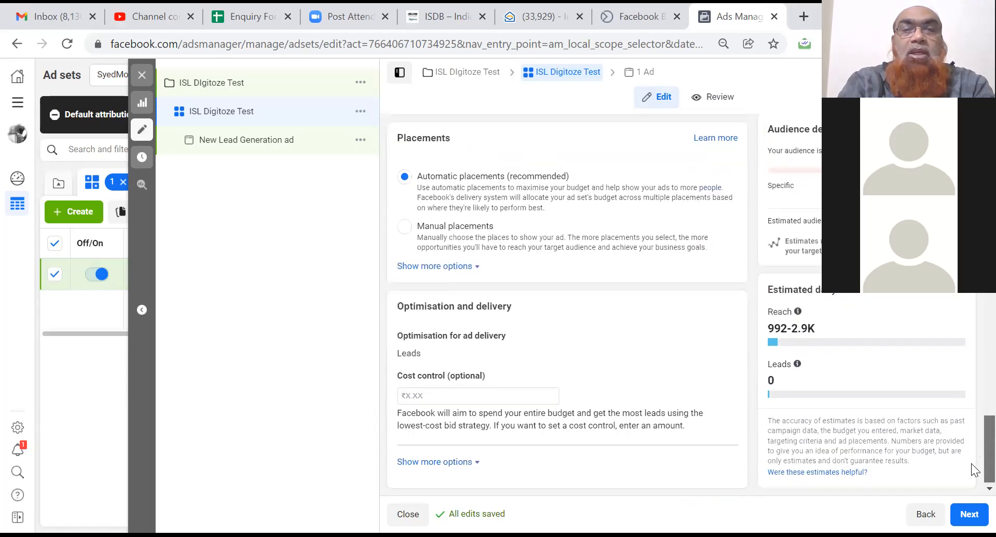
left_click(404, 229)
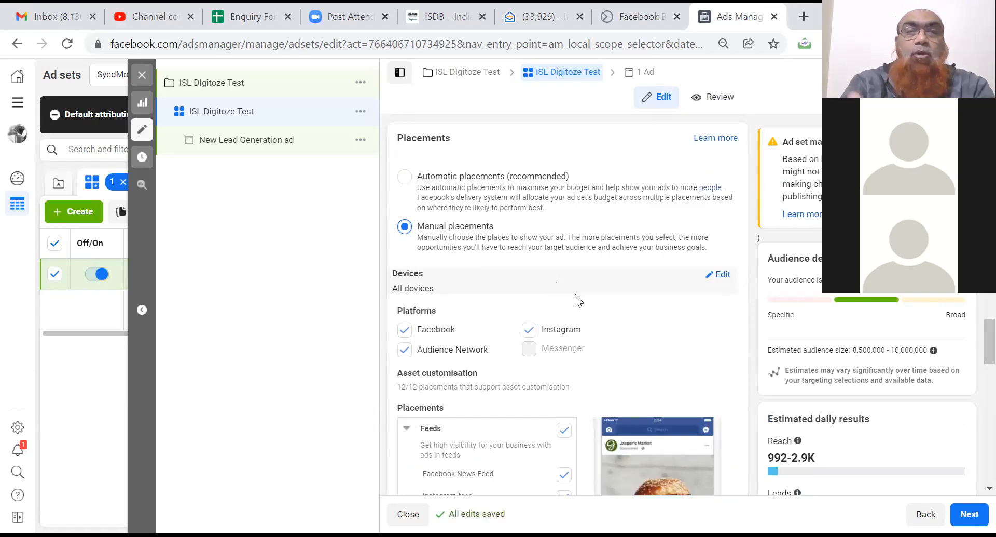
left_click(403, 351)
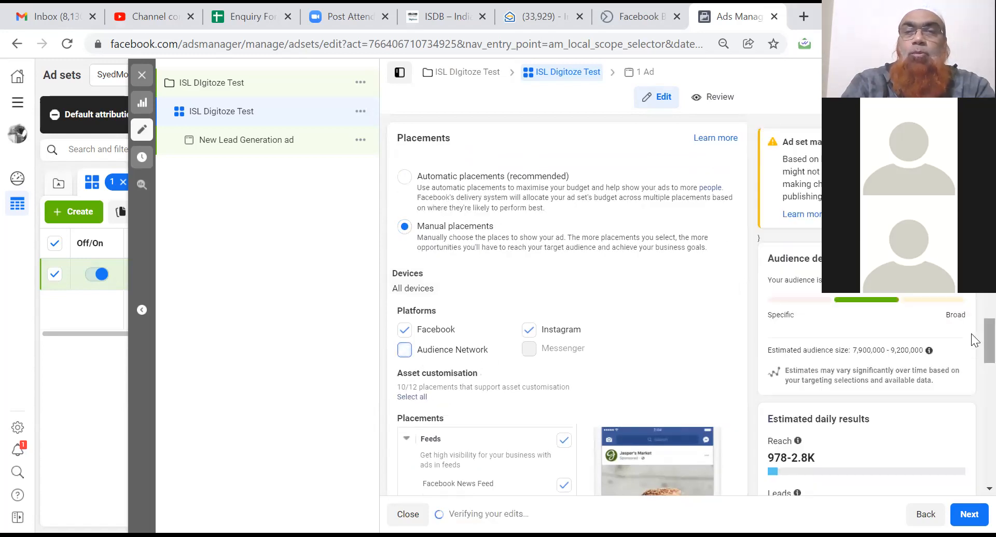
scroll(973, 389, "down", 5)
scroll(974, 432, "down", 5)
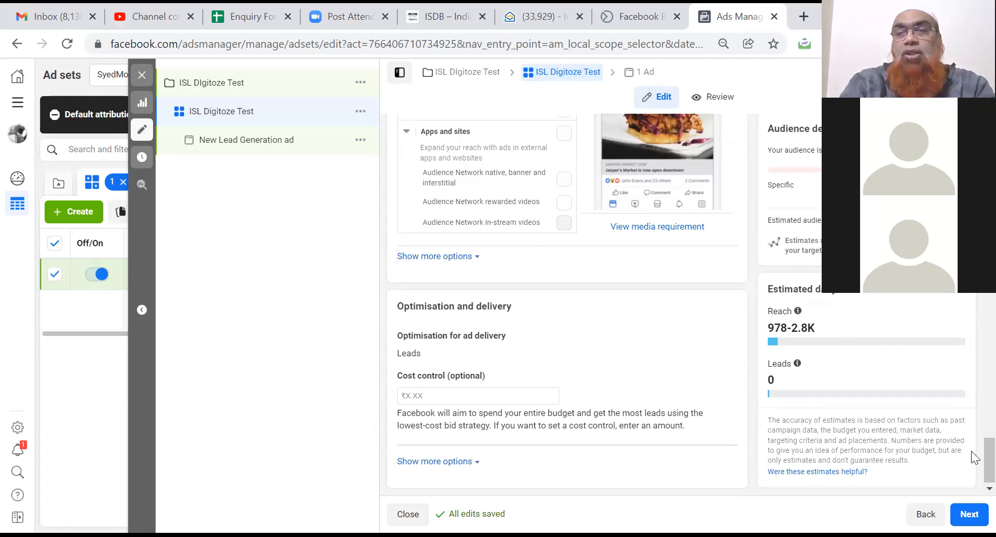
left_click_drag(972, 453, 972, 125)
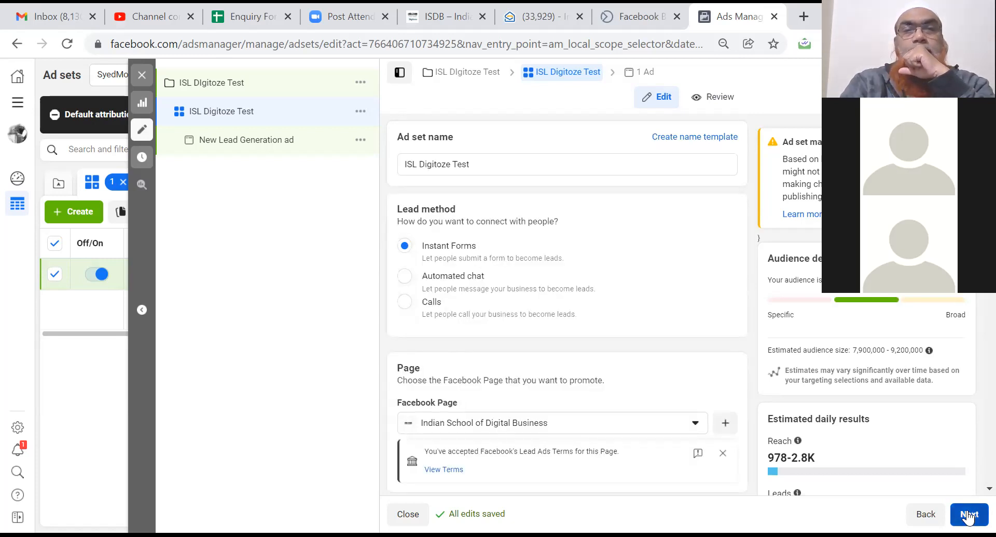
Proceed to the New Lead Generation ad and review its identity, ad setup and ad creative sections
left_click(969, 515)
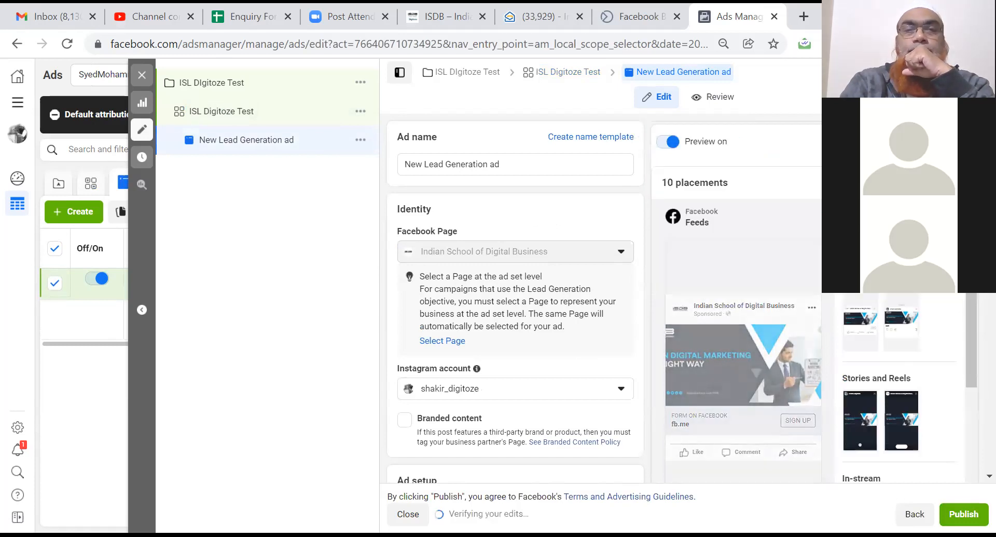
scroll(515, 301, "down", 4)
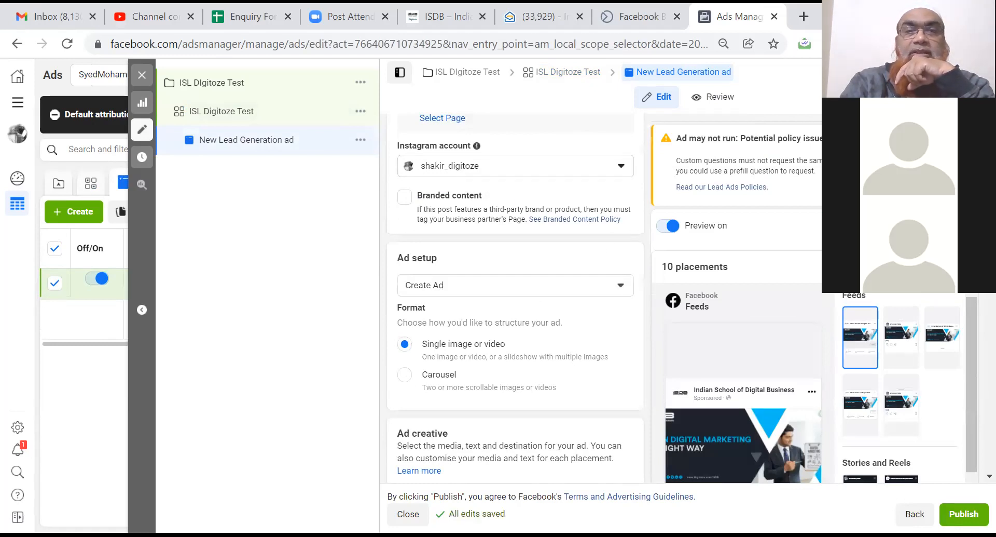
scroll(515, 295, "down", 4)
scroll(515, 295, "up", 2)
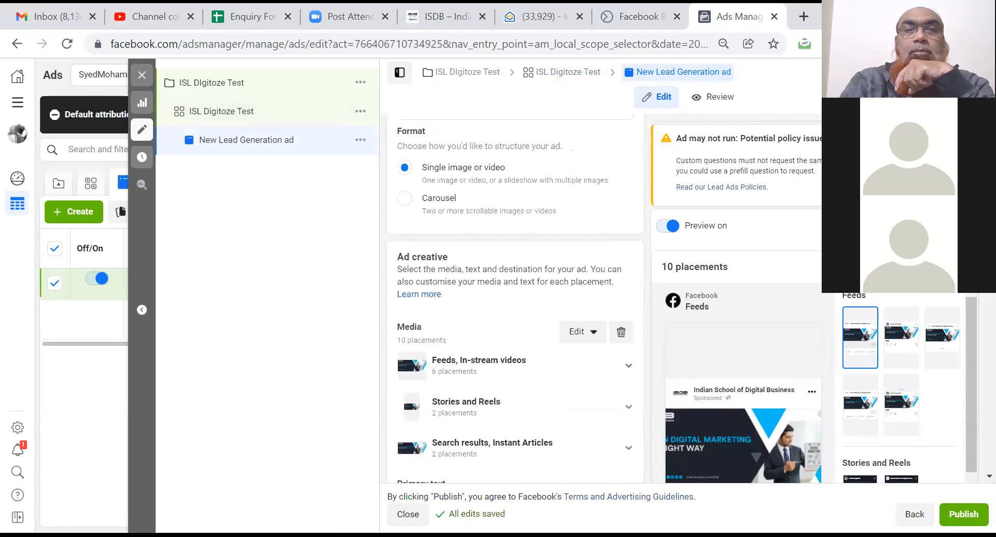
scroll(515, 294, "up", 2)
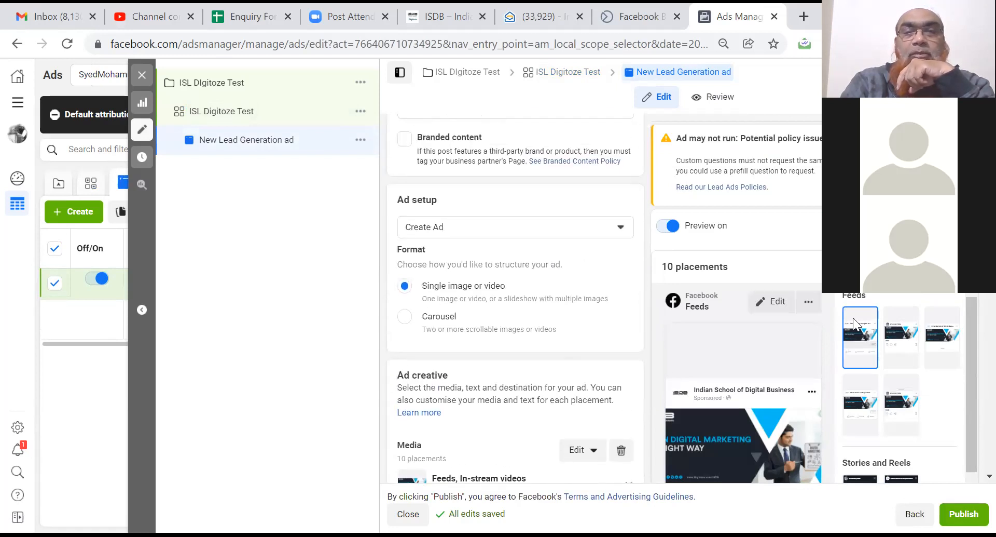
scroll(514, 322, "down", 3)
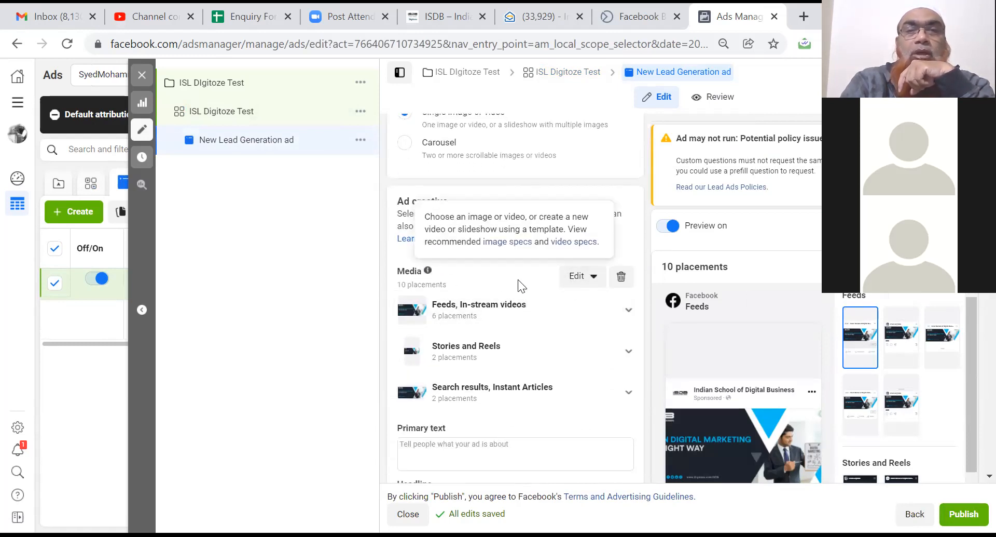
left_click(588, 277)
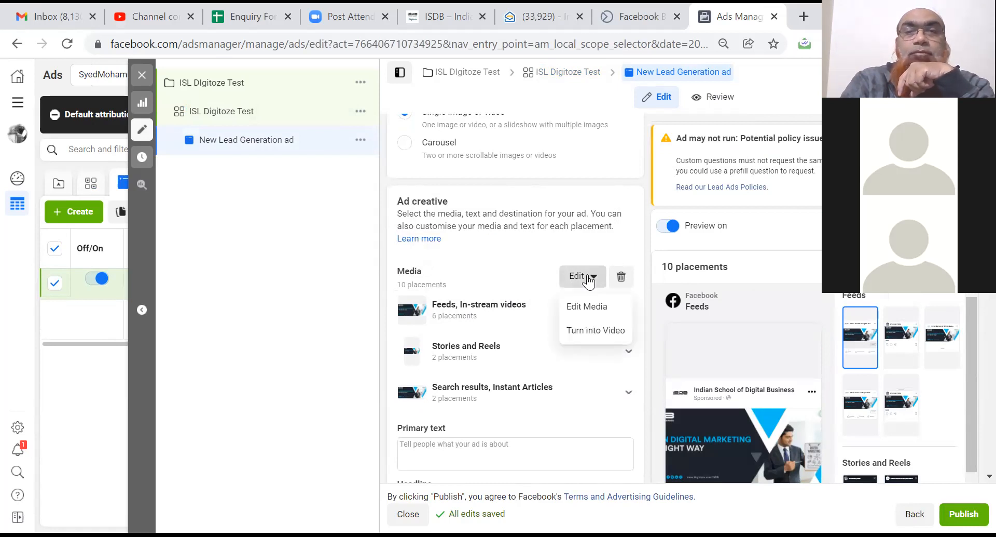
left_click(588, 314)
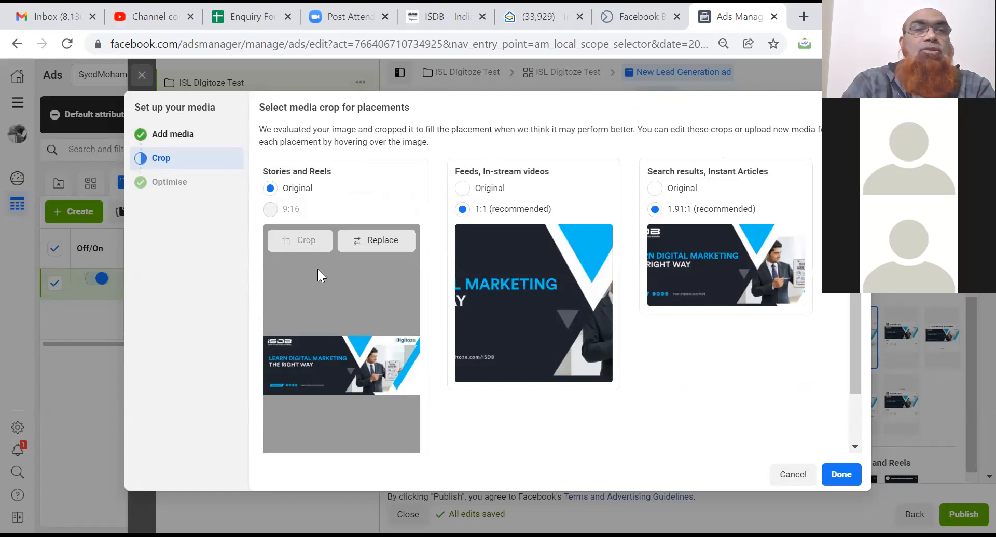
left_click(786, 476)
Remove the ad's existing media and choose the 960 × 960 "Complete Lead Generation" account image instead
left_click(622, 278)
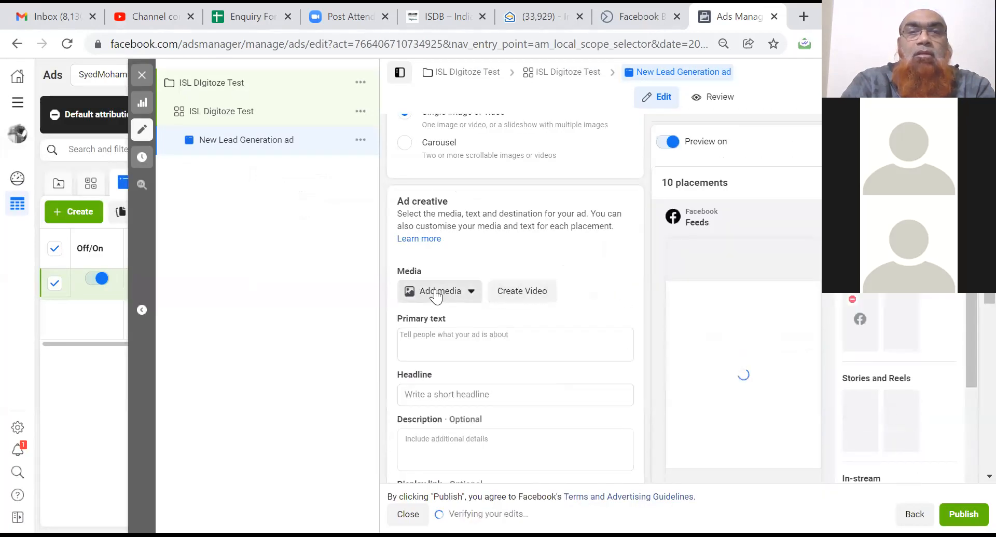
left_click(437, 291)
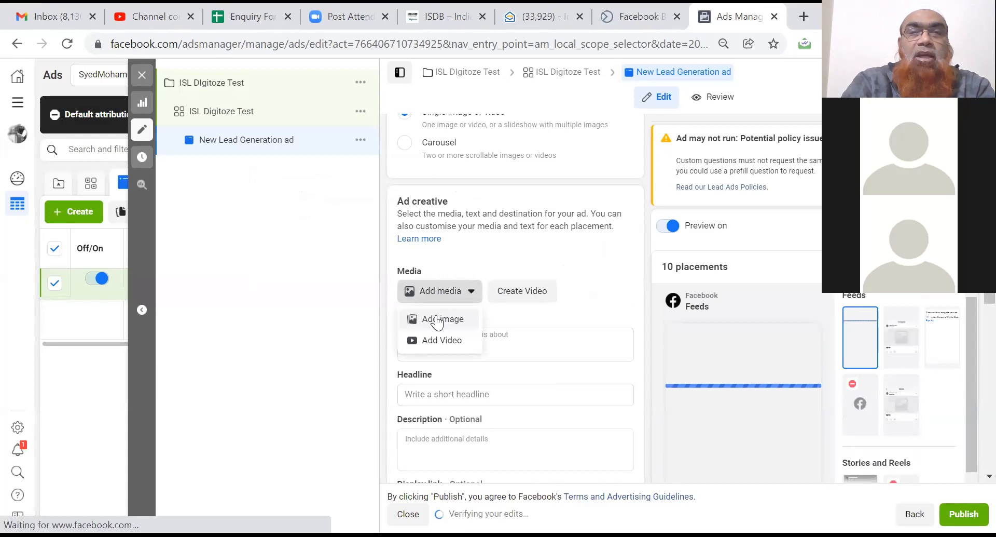
left_click(438, 320)
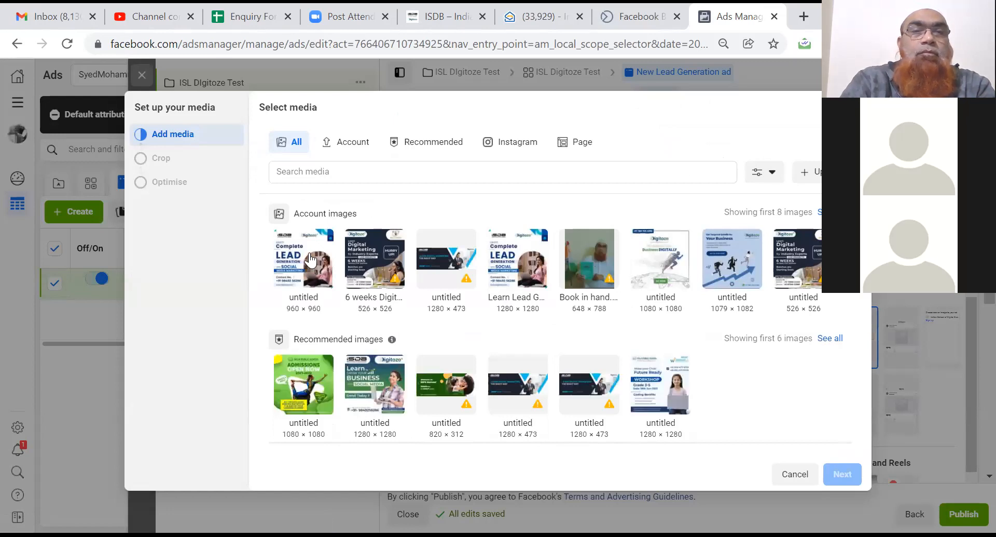
left_click(311, 263)
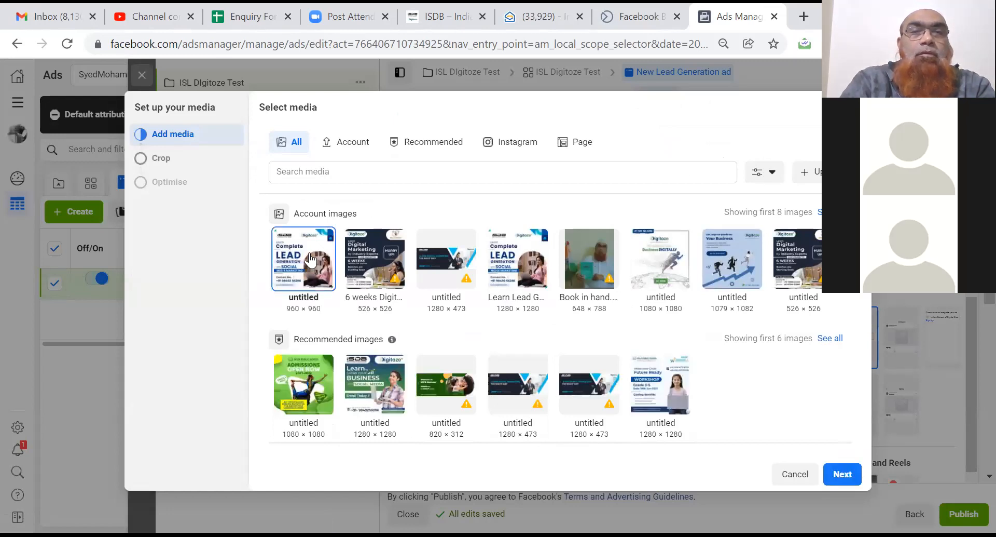
left_click(843, 476)
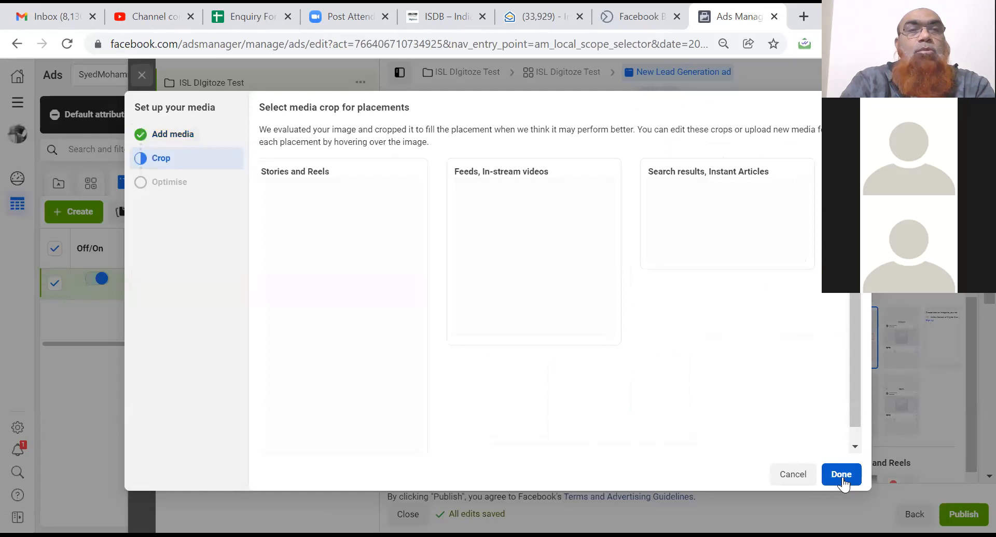
Use the original crop of the image for Stories and Reels and finish the media setup
mouse_move(413, 350)
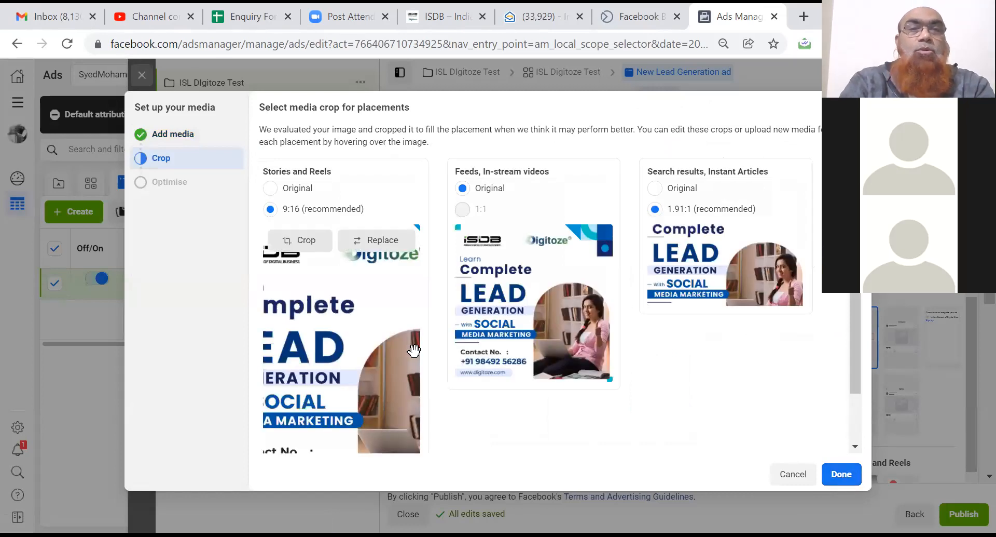
left_click(271, 188)
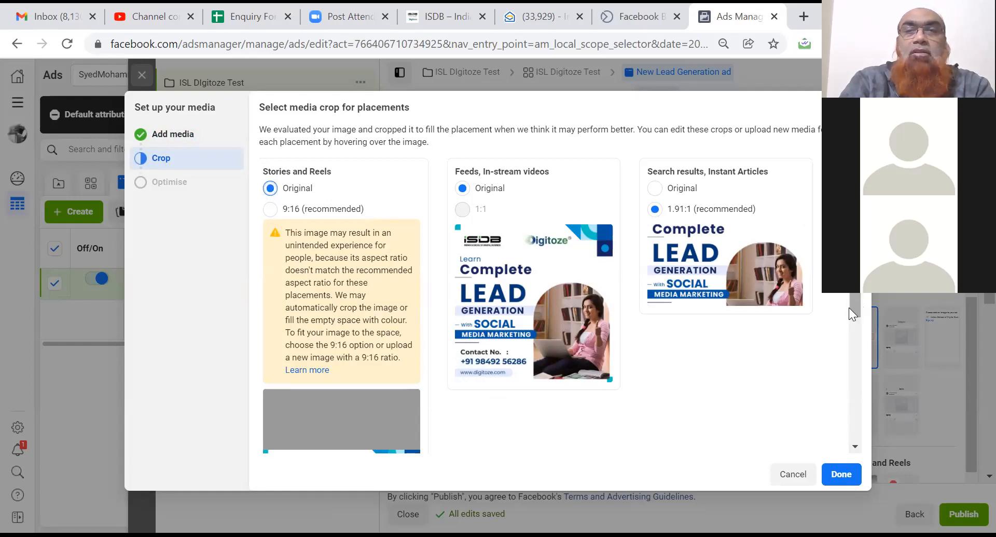
left_click_drag(856, 307, 874, 428)
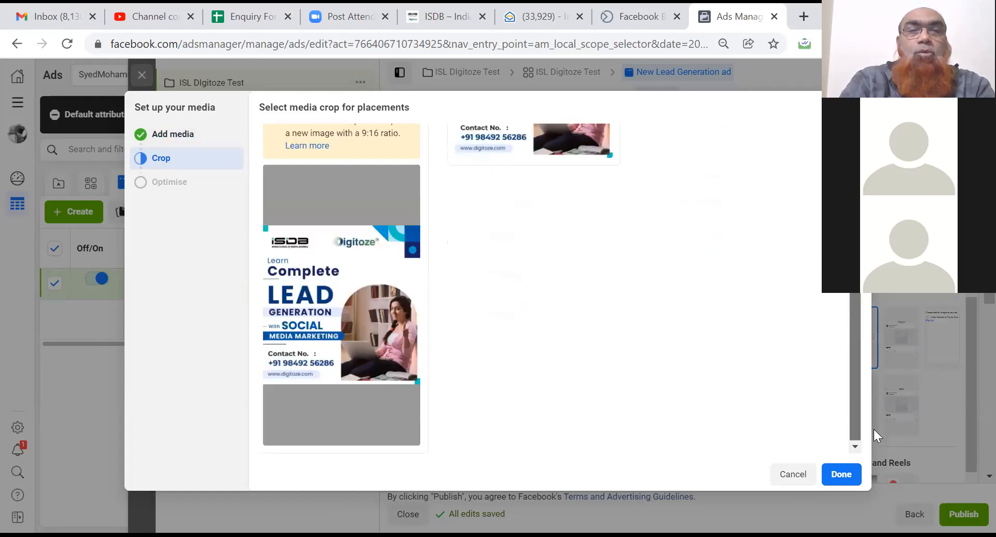
left_click(840, 474)
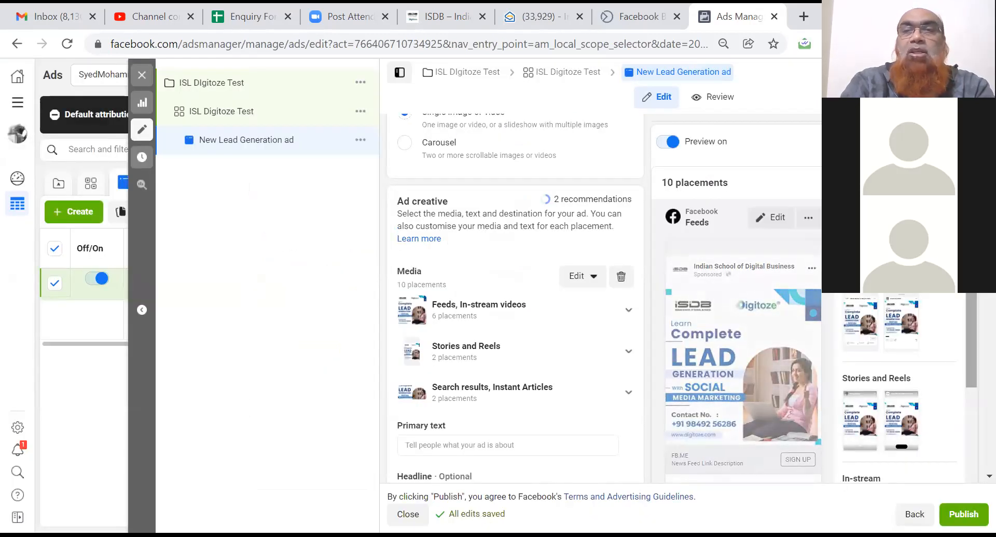
Enter "Learn Digital Marketing in 45 Days" as the ad's primary text
scroll(975, 296, "down", 3)
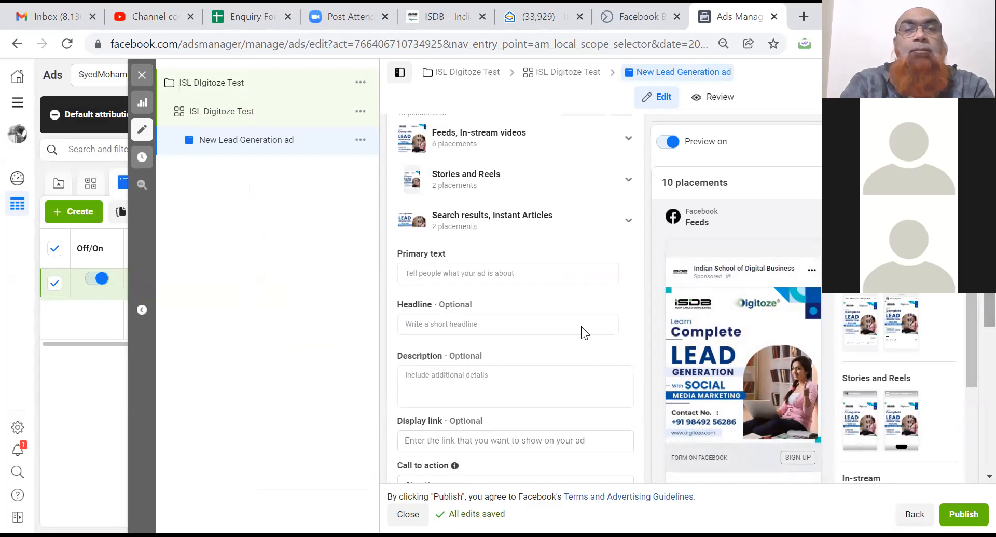
left_click(483, 273)
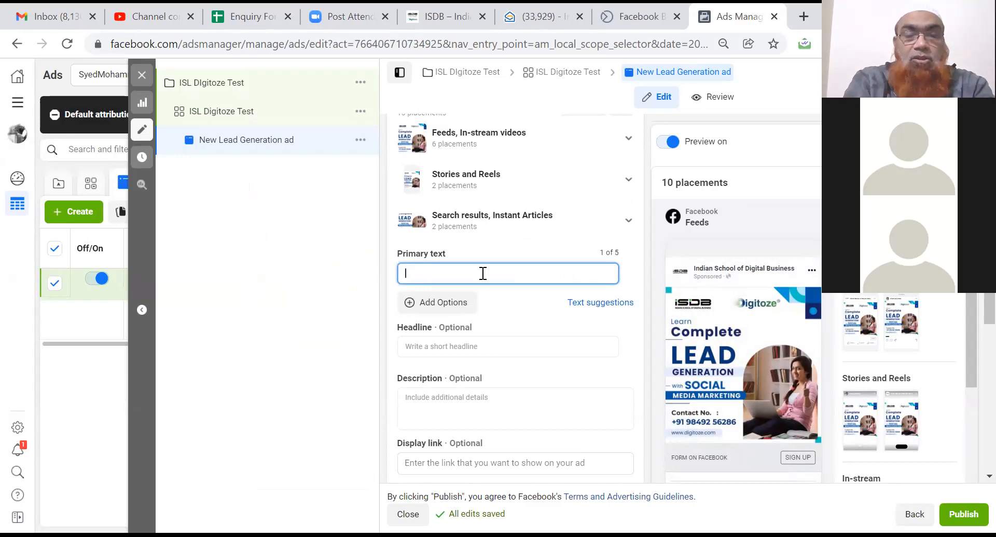
type("Learn ")
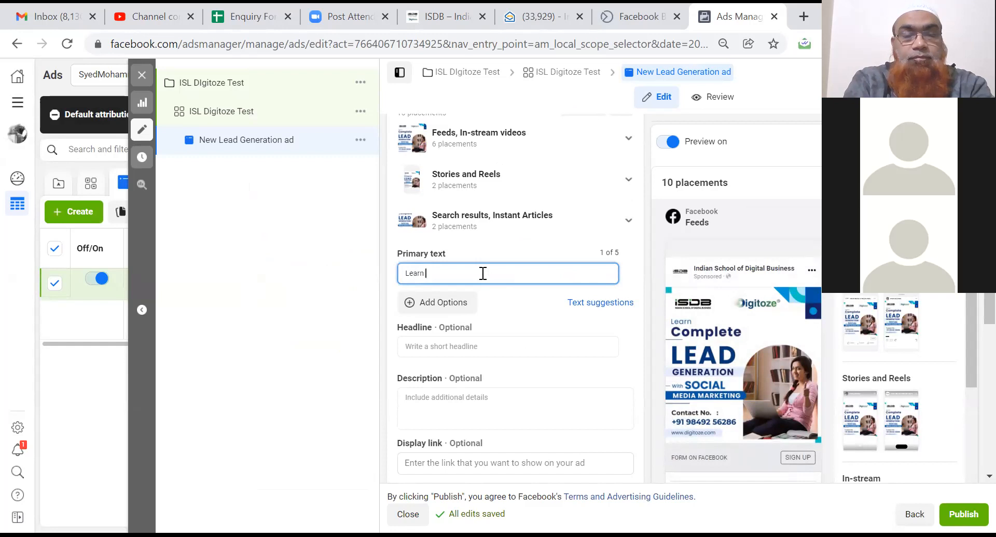
type("Digital Ma")
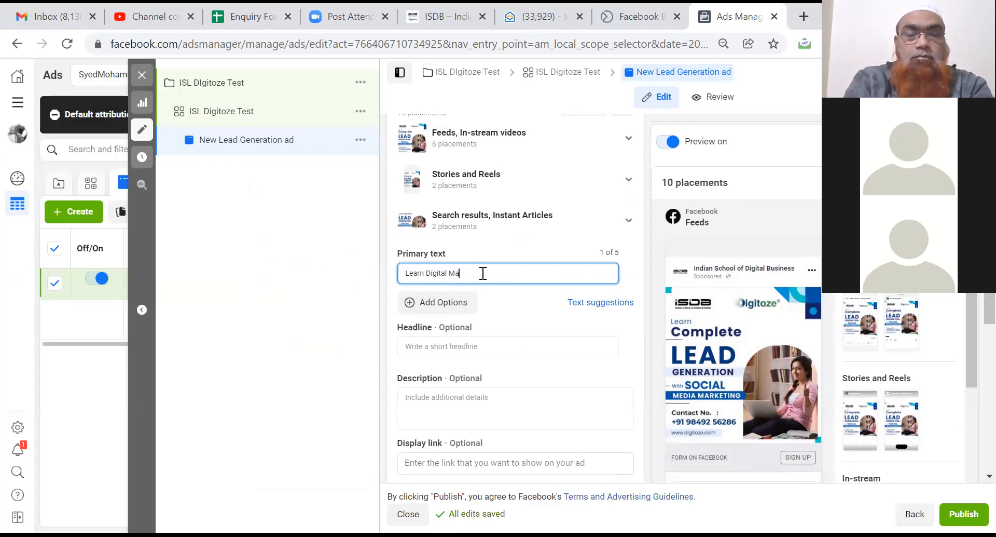
type("rketing")
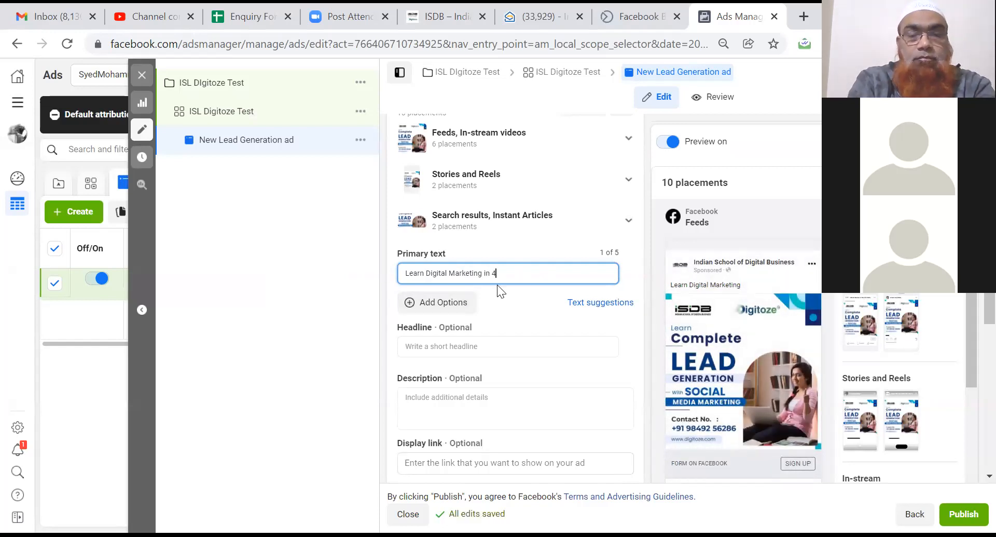
type(" in 45 Days")
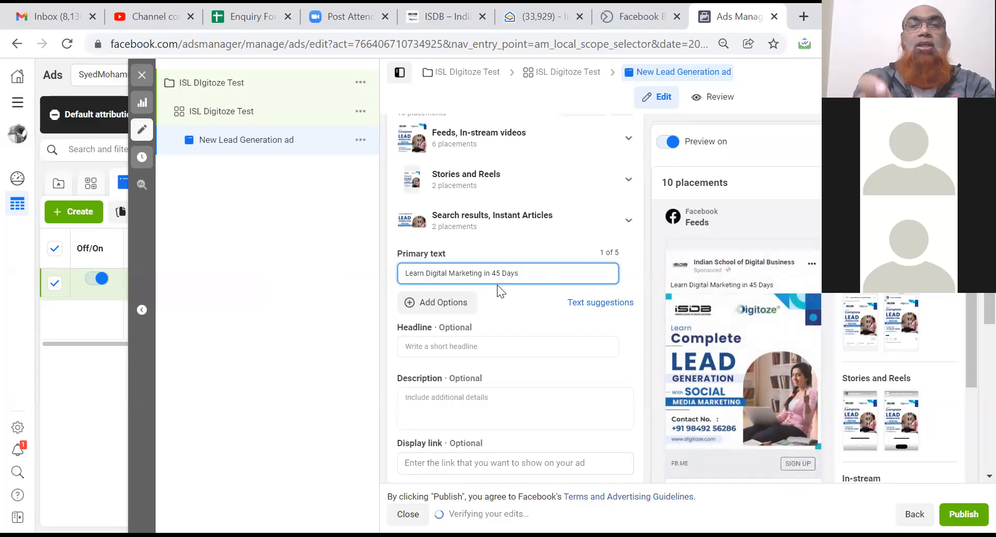
Enter "End to End Digital Marketing - SEO, Social Media, Lead Generation and many more" as the ad's headline
left_click(472, 347)
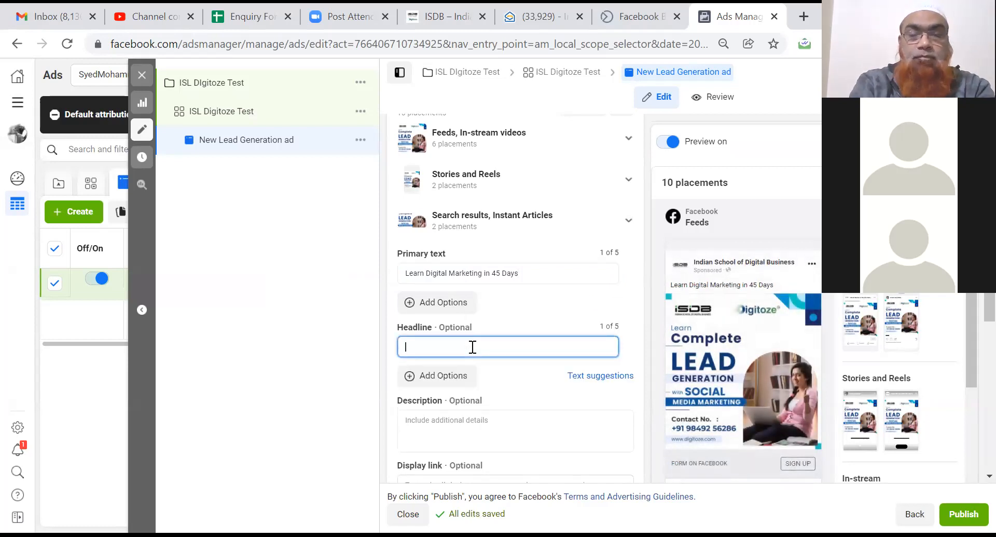
type("En")
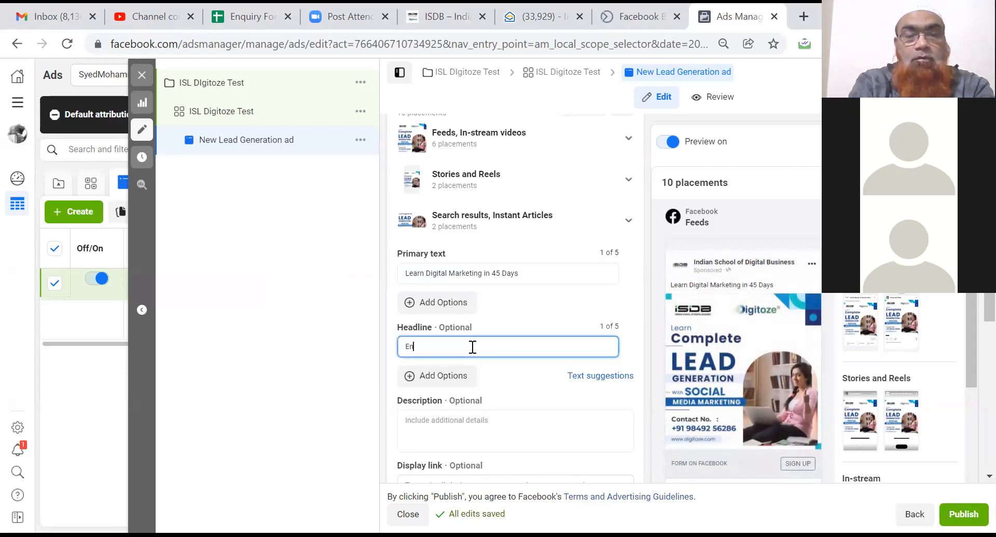
type("d to End Di")
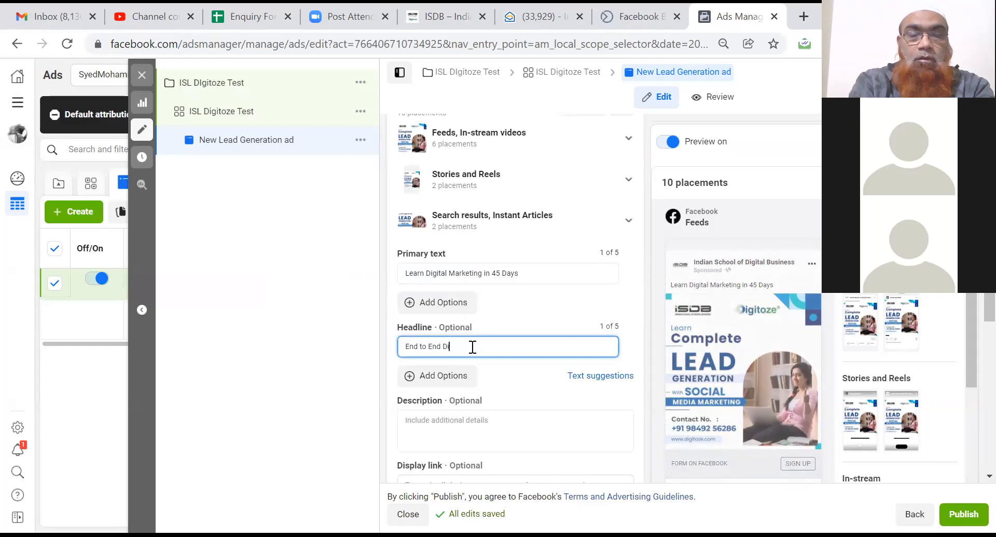
type("gital Mark")
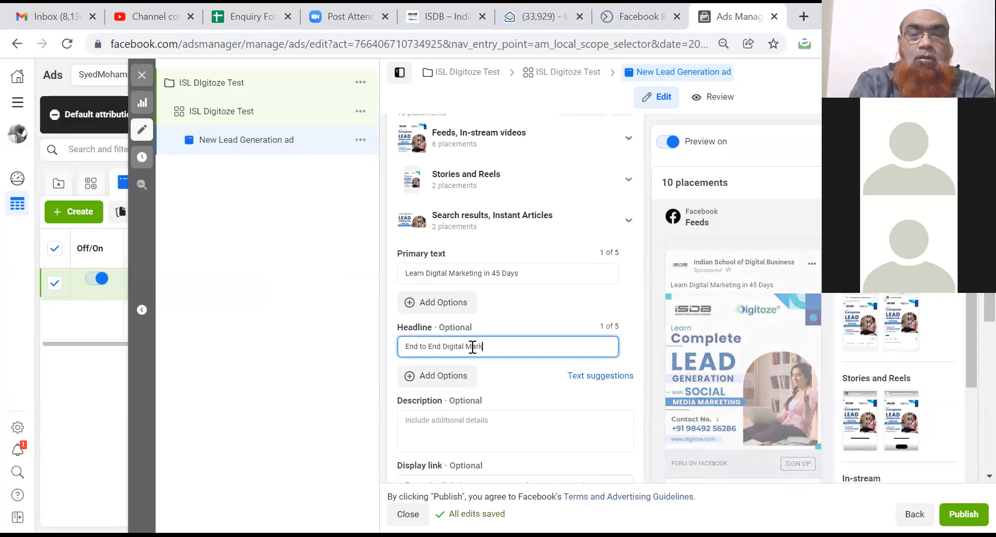
type("eting - SE")
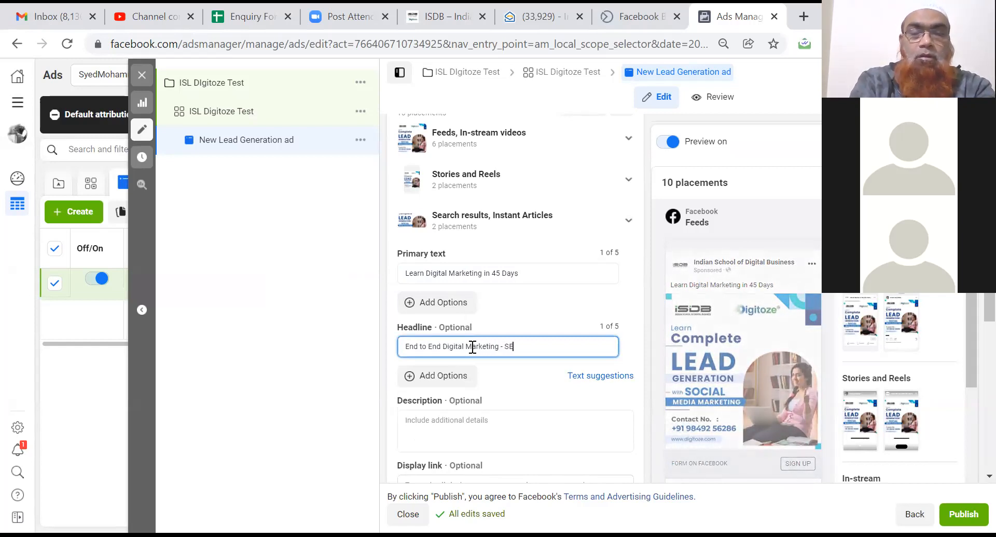
type("O, SOcial Media,")
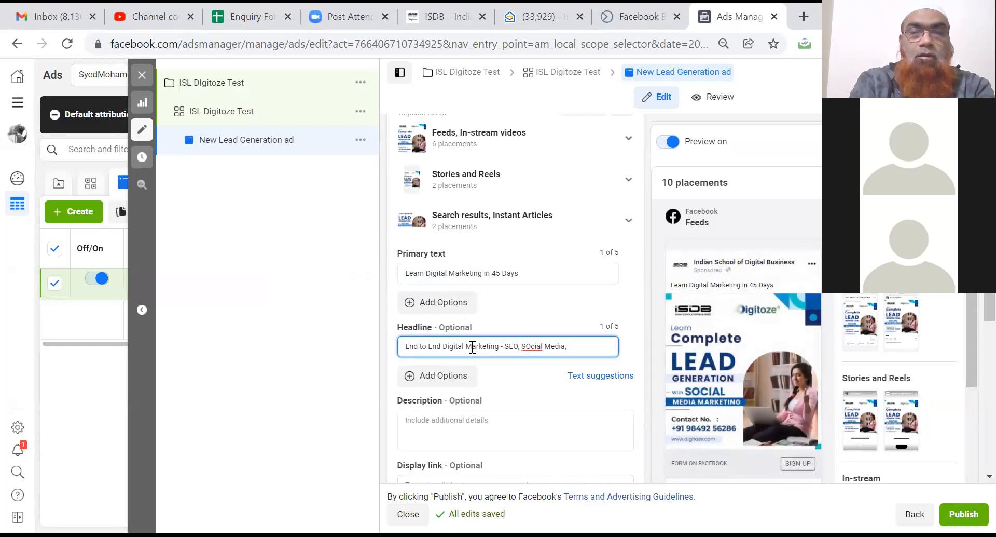
left_click(529, 346)
key("BackSpace")
type("o")
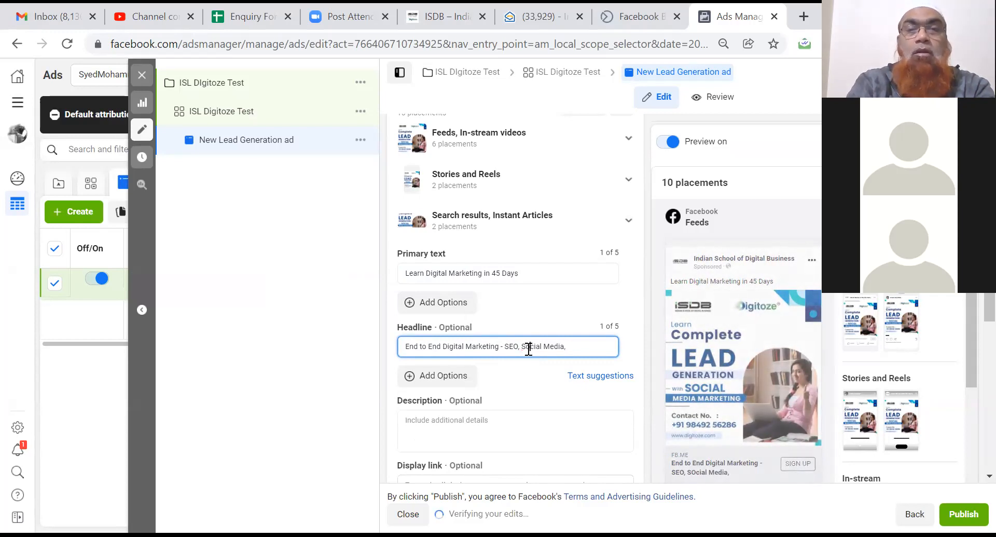
left_click(582, 346)
type("L")
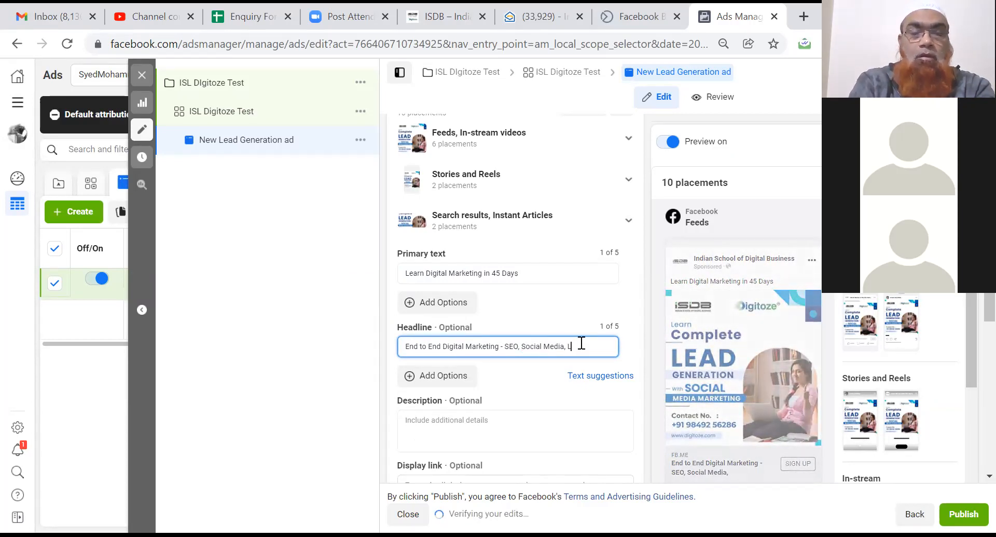
type("ead Generat")
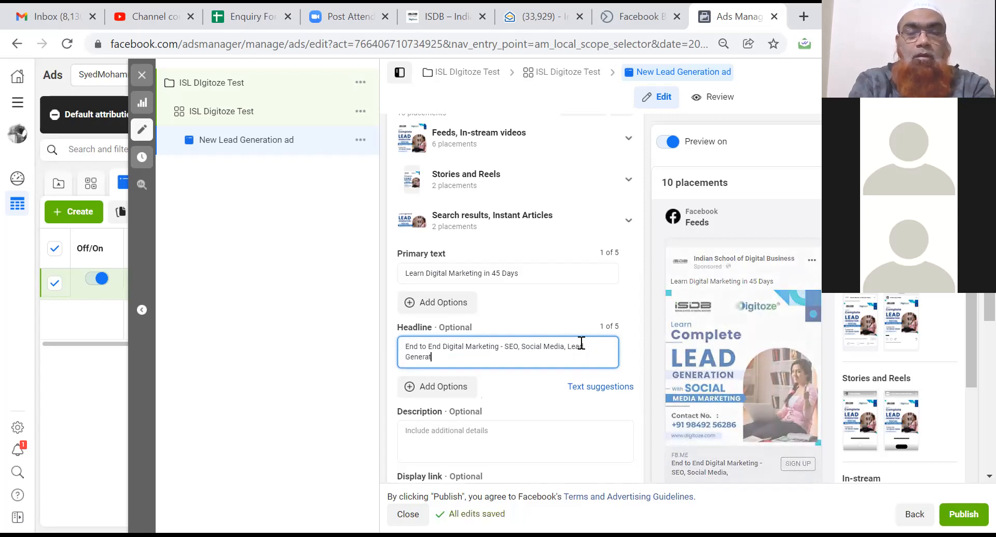
type("ion and many more")
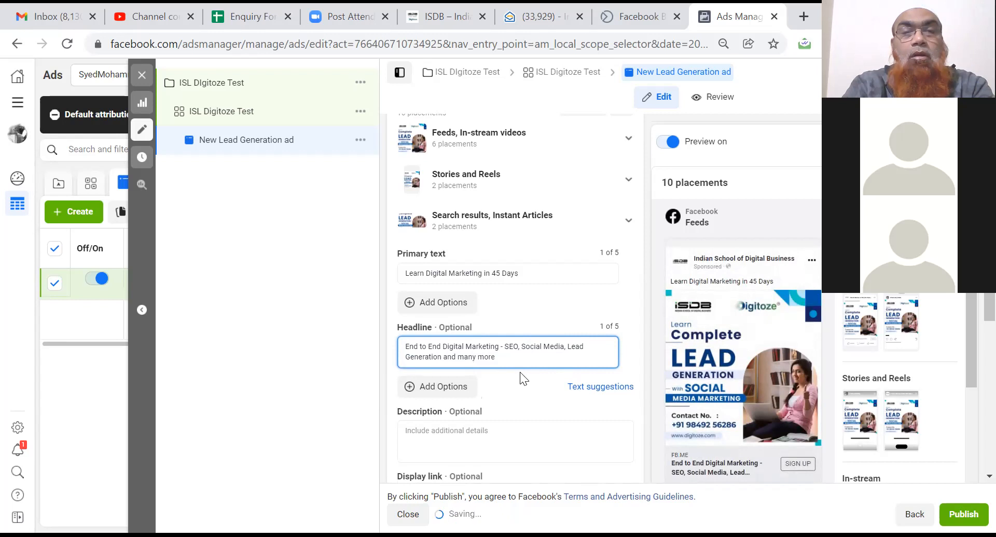
left_click(390, 385)
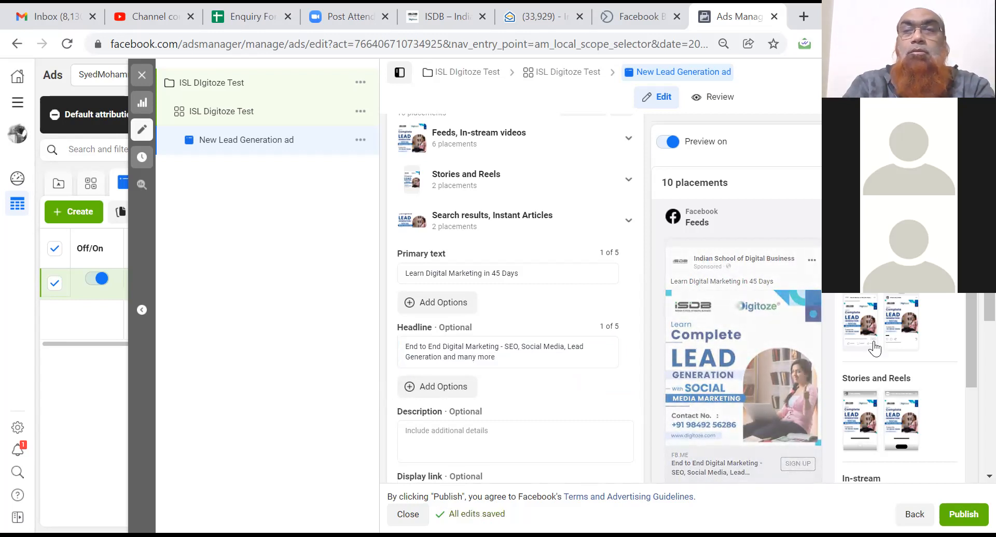
Check the ad's remaining instant form and tracking settings, and publish the campaign with its ad set and ad
left_click_drag(968, 339, 970, 394)
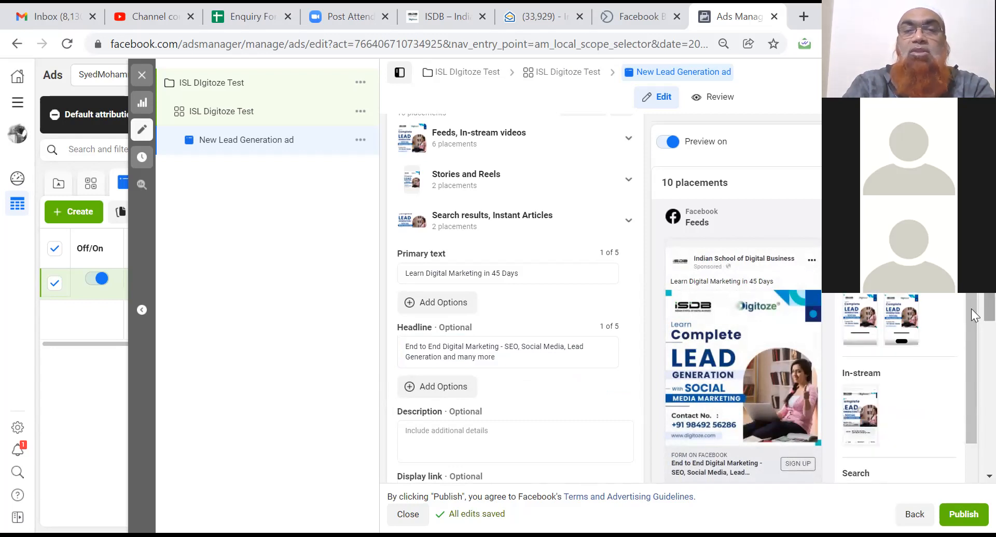
scroll(972, 364, "down", 10)
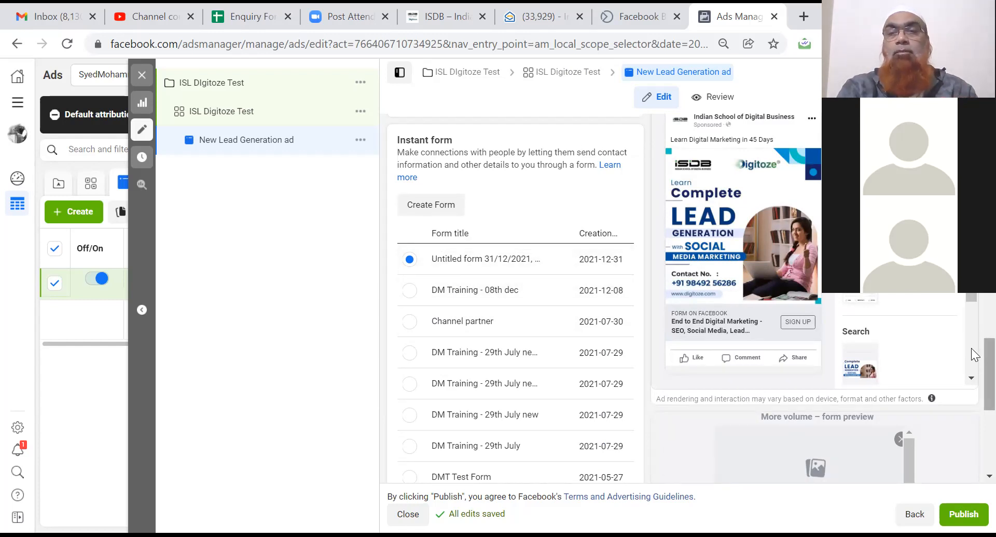
scroll(974, 394, "down", 3)
scroll(974, 394, "down", 3)
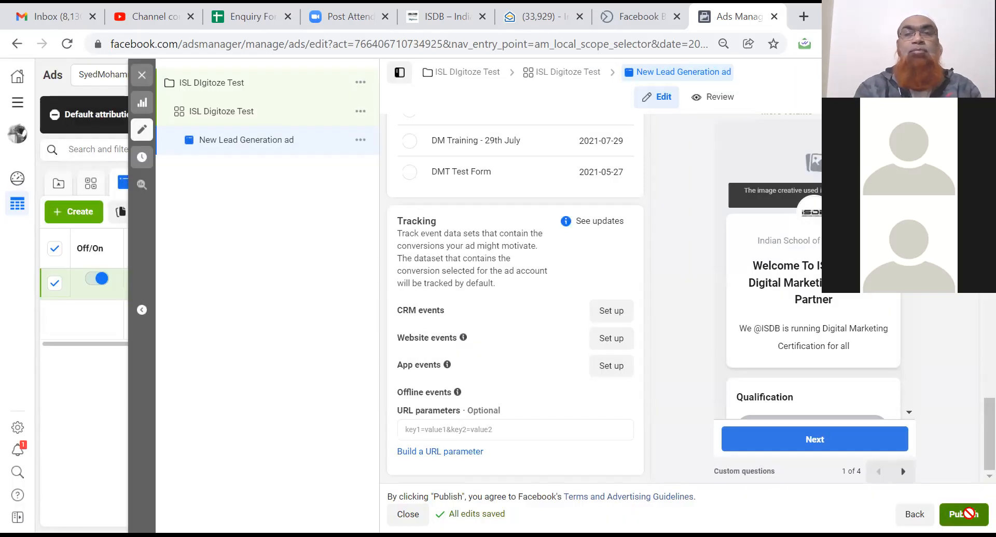
left_click(967, 514)
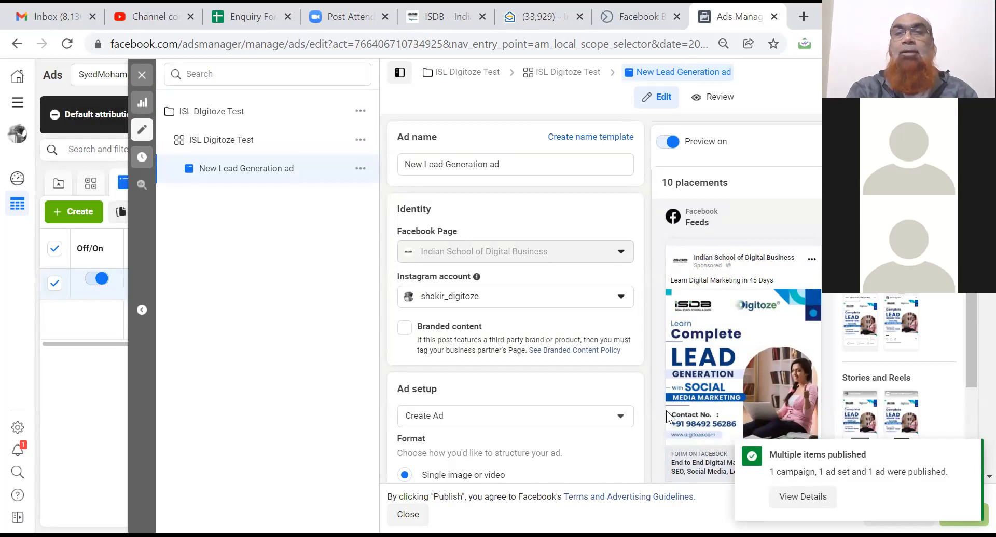
Generate a shareable preview link for the published New Lead Generation ad and copy its URL
scroll(969, 299, "down", 2)
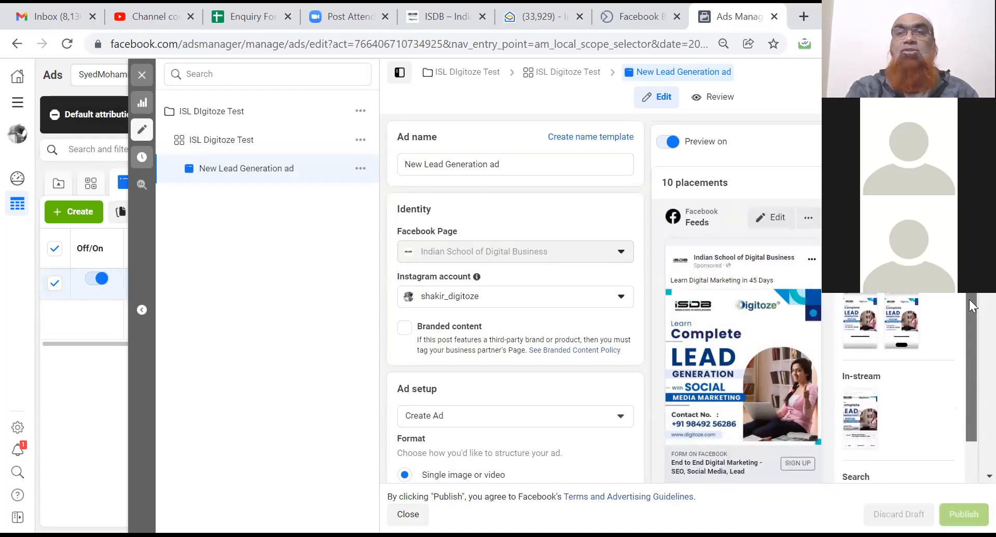
scroll(516, 299, "down", 8)
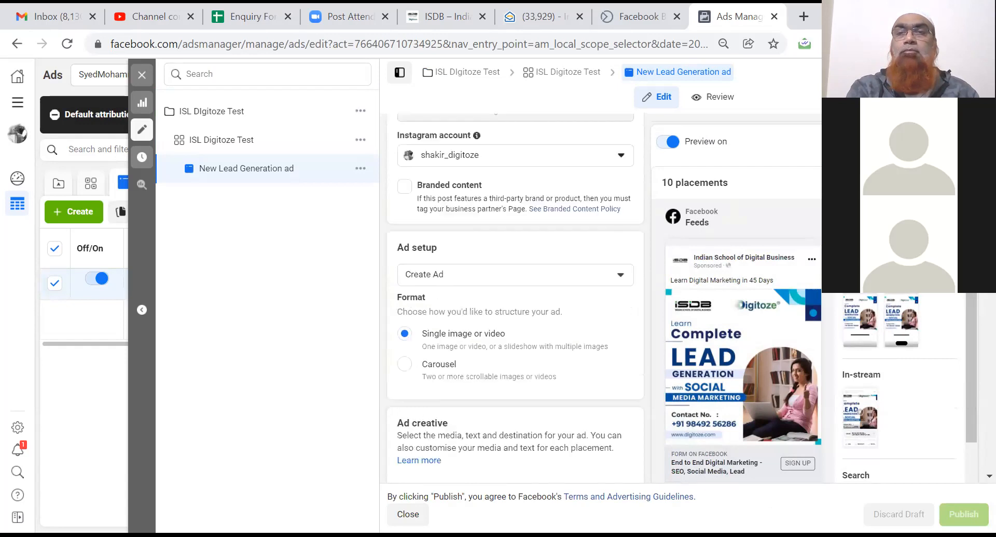
scroll(516, 298, "down", 5)
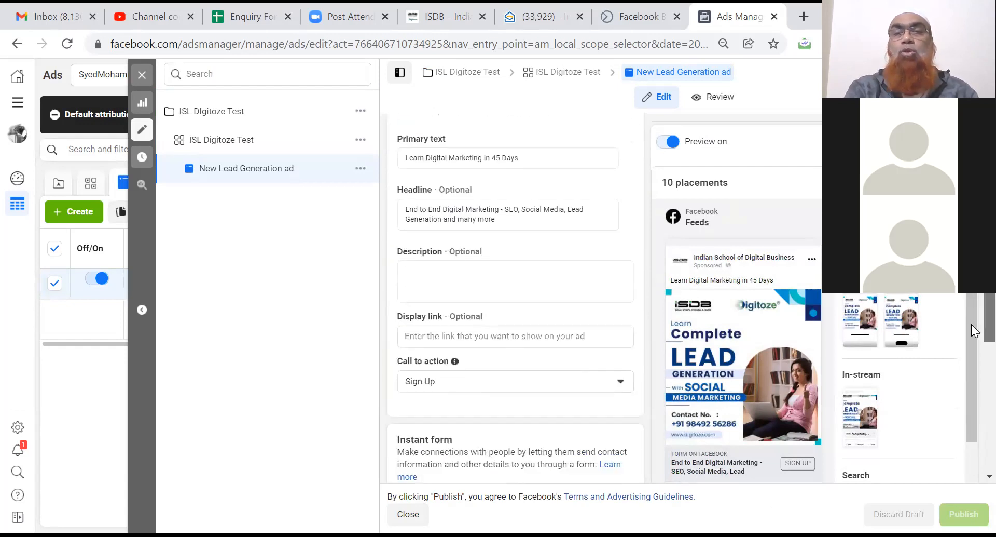
scroll(970, 455, "down", 3)
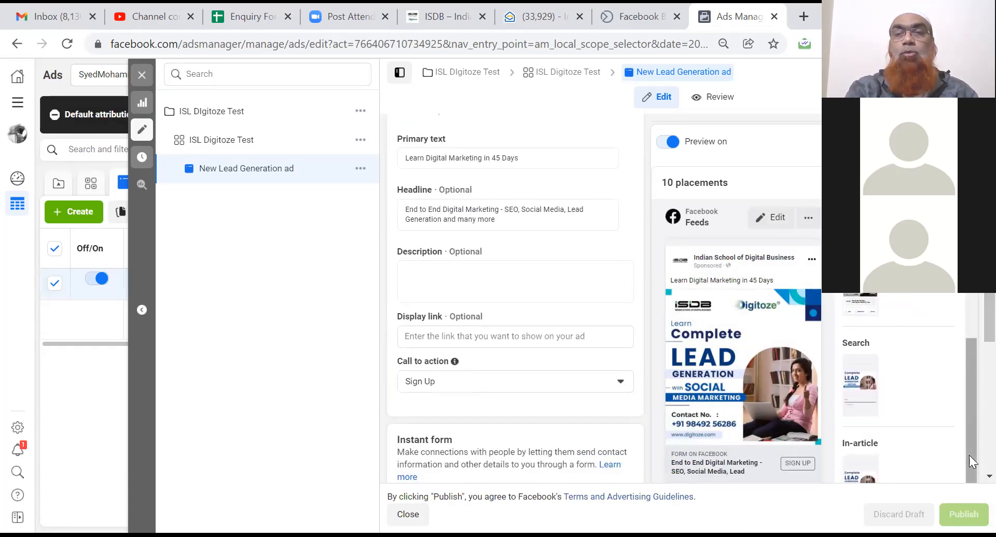
mouse_move(990, 320)
left_mouse_down()
mouse_move(990, 274)
mouse_move(973, 289)
mouse_move(971, 320)
left_mouse_up()
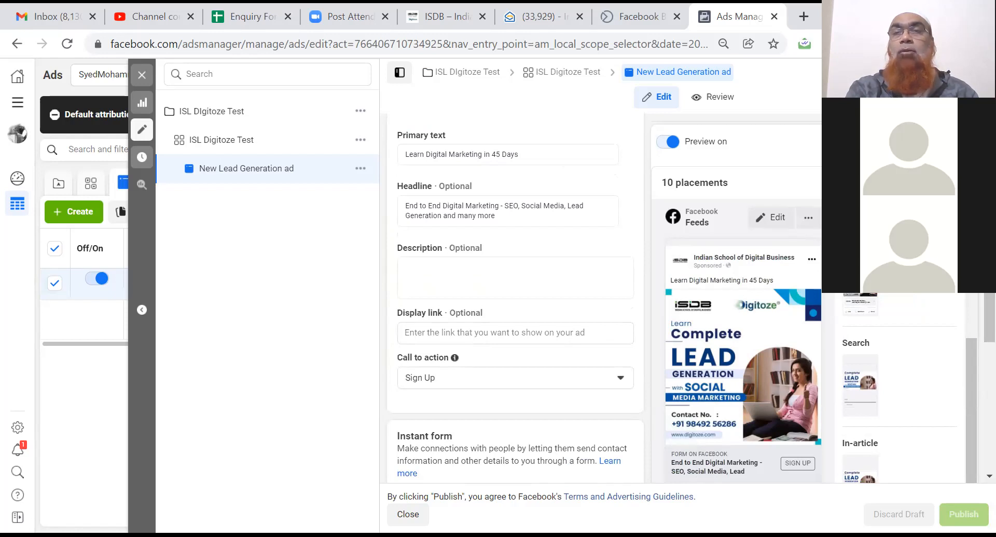
left_click(956, 183)
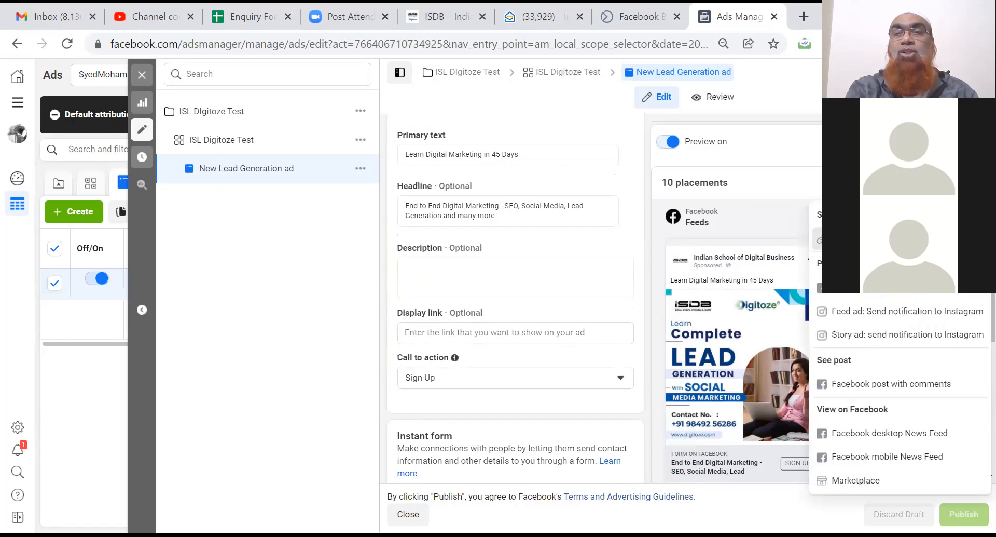
left_click(877, 240)
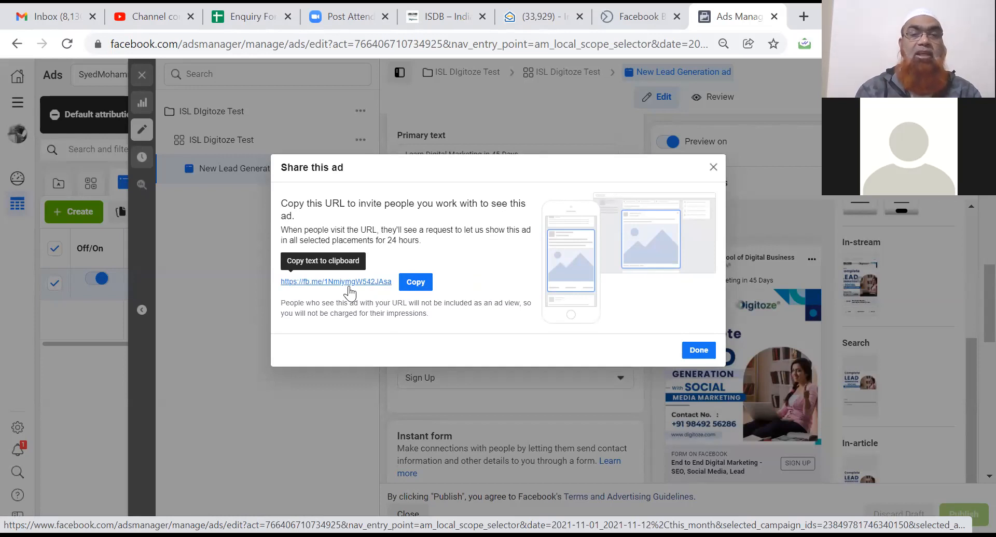
left_click(415, 284)
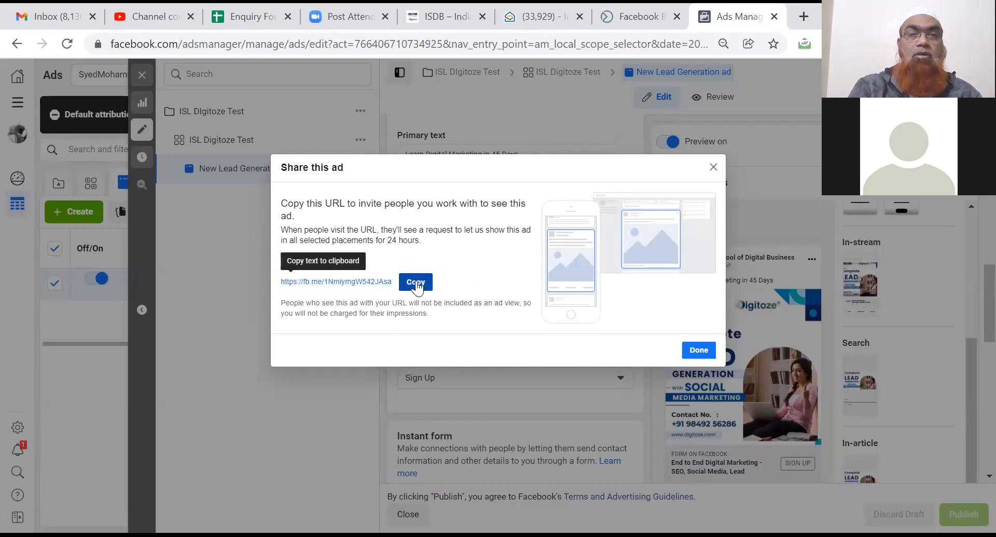
Open the copied ad preview link in a new browser tab
left_click(803, 16)
left_click(660, 42)
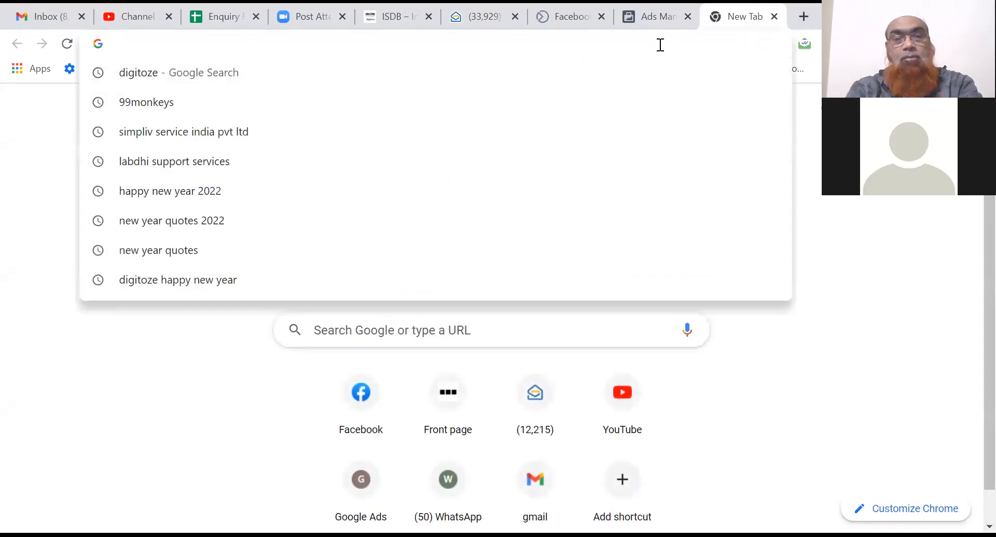
key("ctrl+v")
key("Return")
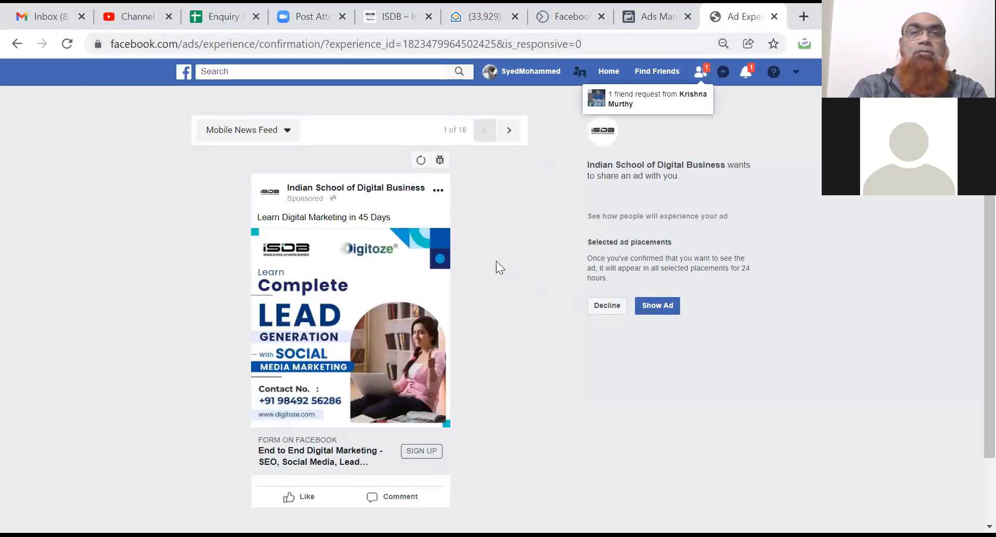
Page through the shared ad's placement previews, including Desktop News Feed and Instant Articles
left_click(514, 134)
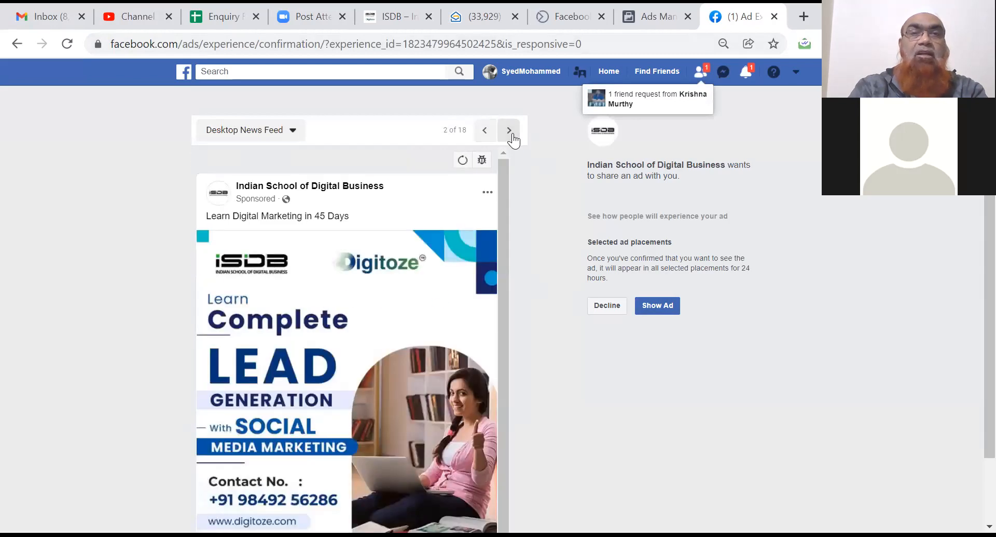
left_click(513, 135)
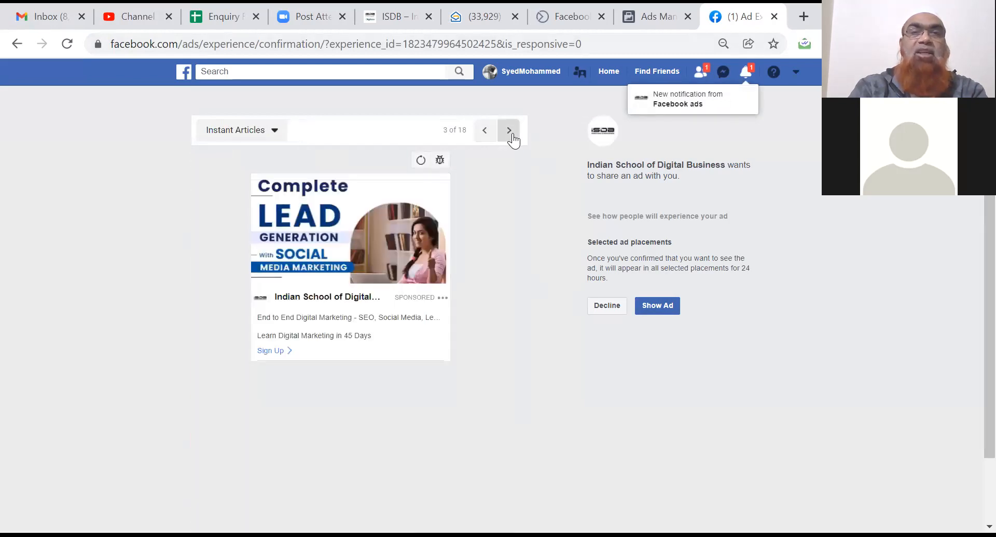
left_click(512, 134)
Accept showing the shared ad in its selected placements and look for it in the Facebook news feed
left_click(657, 307)
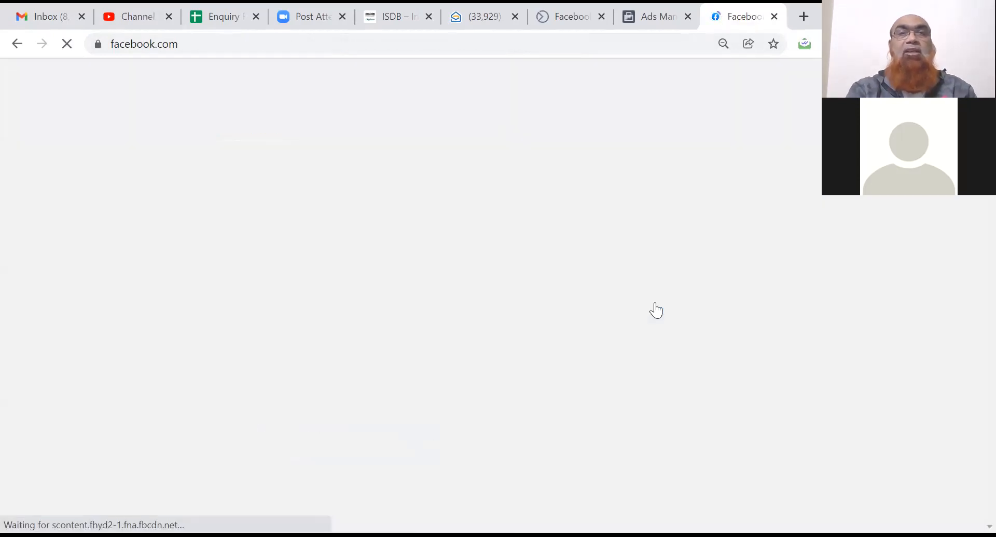
scroll(657, 310, "down", 10)
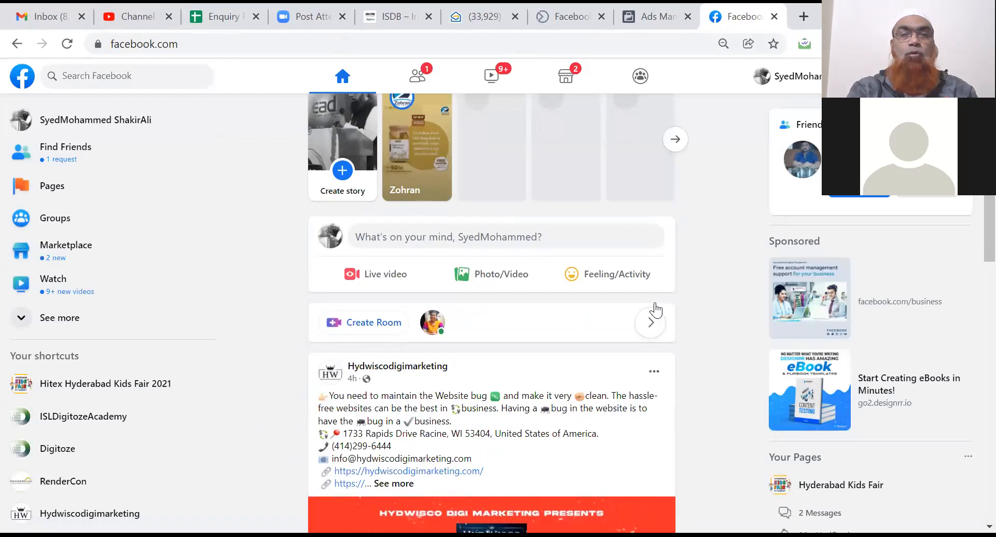
scroll(657, 310, "down", 7)
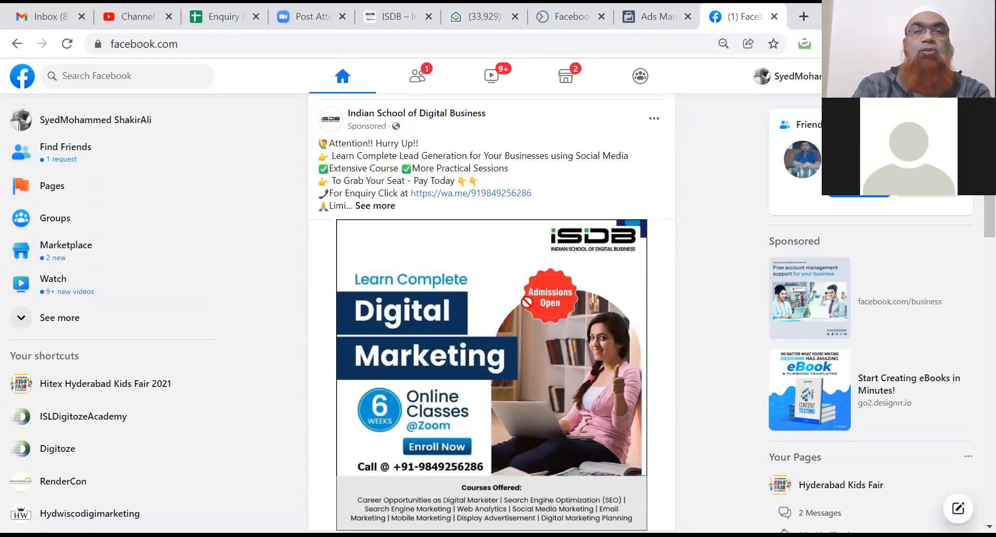
scroll(527, 302, "down", 3)
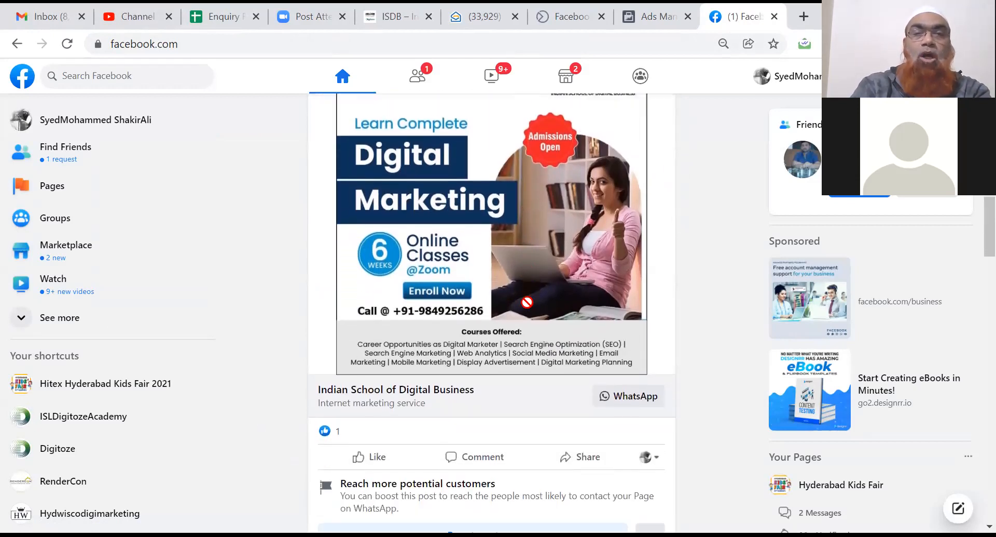
scroll(527, 302, "down", 8)
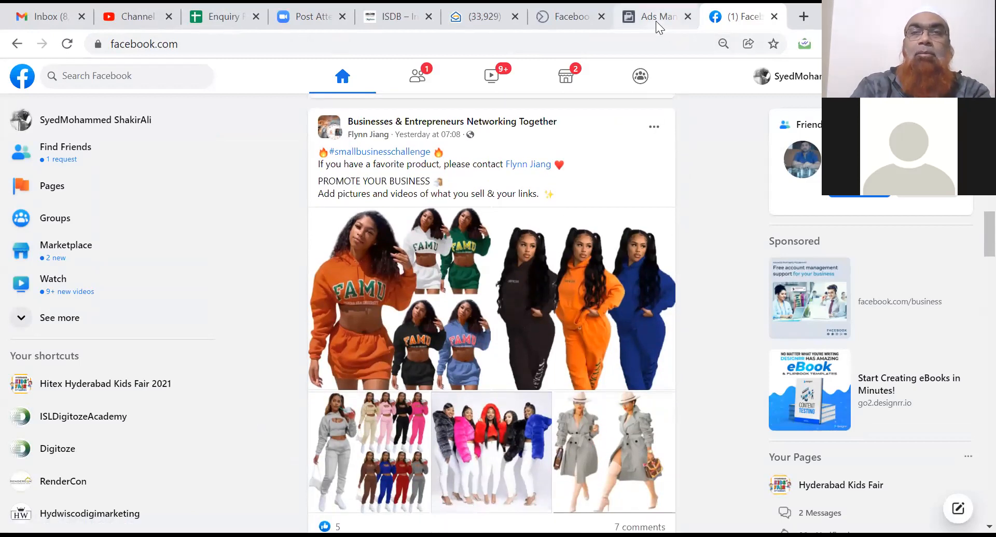
Return to Ads Manager, dismiss the ad sharing dialog and leave the editor for the ad sets overview of ISL Digitoze Test
left_click(656, 21)
left_click(699, 350)
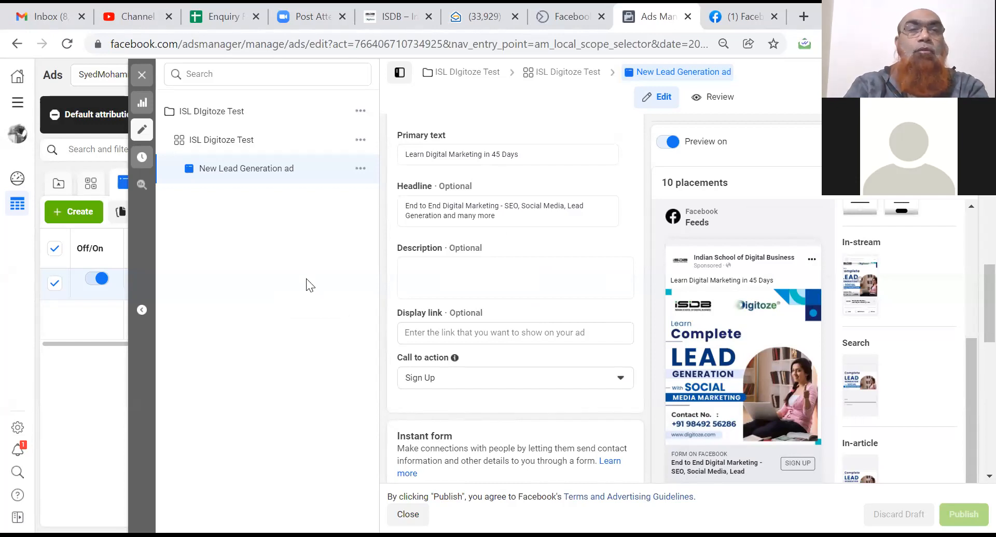
left_click(216, 140)
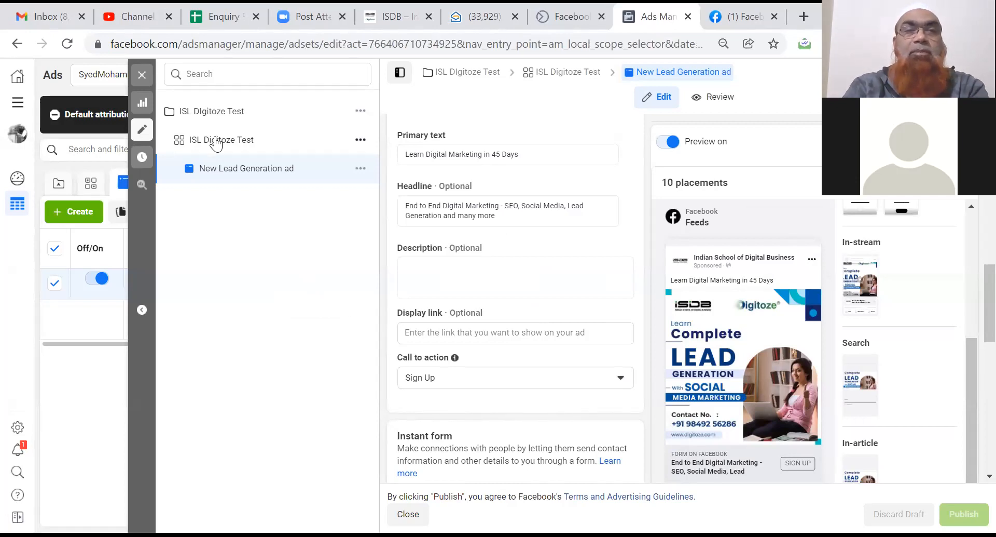
left_click(142, 75)
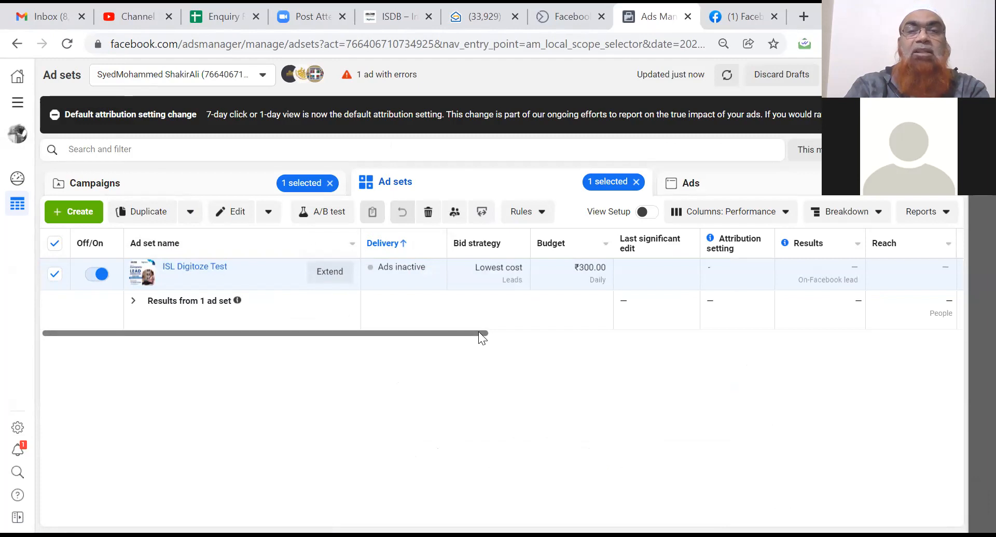
Clear the campaign selection and list the ad sets of all campaigns with a wider budget column
left_click_drag(479, 332, 621, 320)
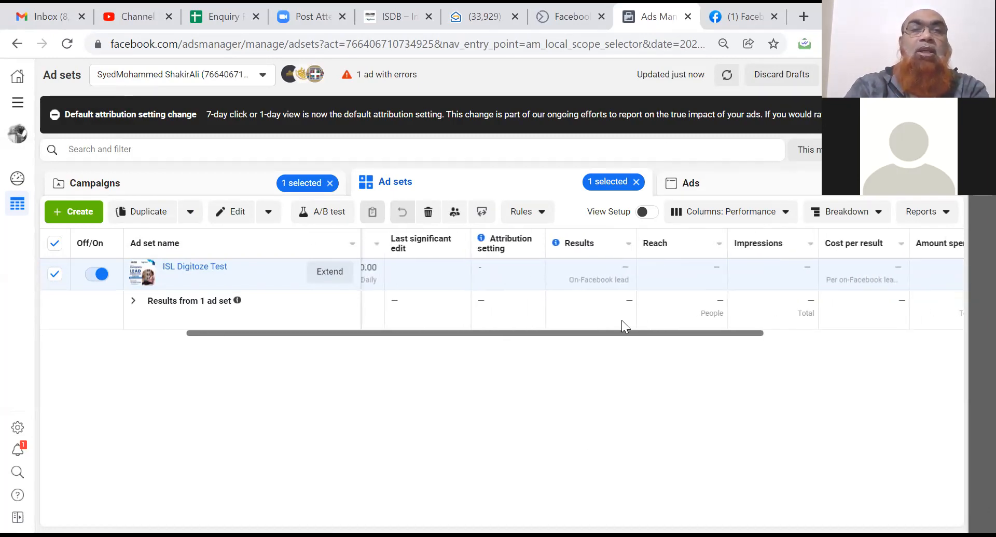
left_click(328, 184)
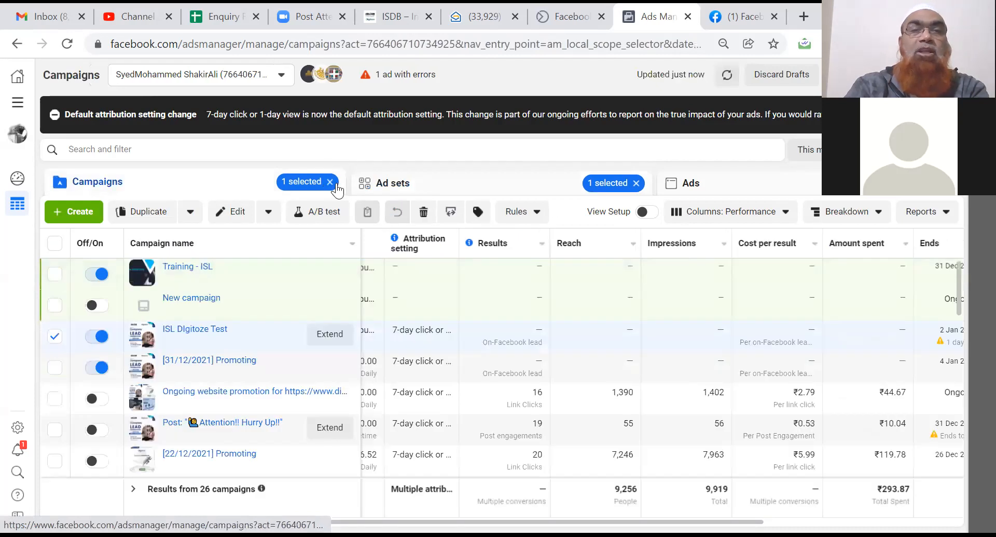
left_click(330, 181)
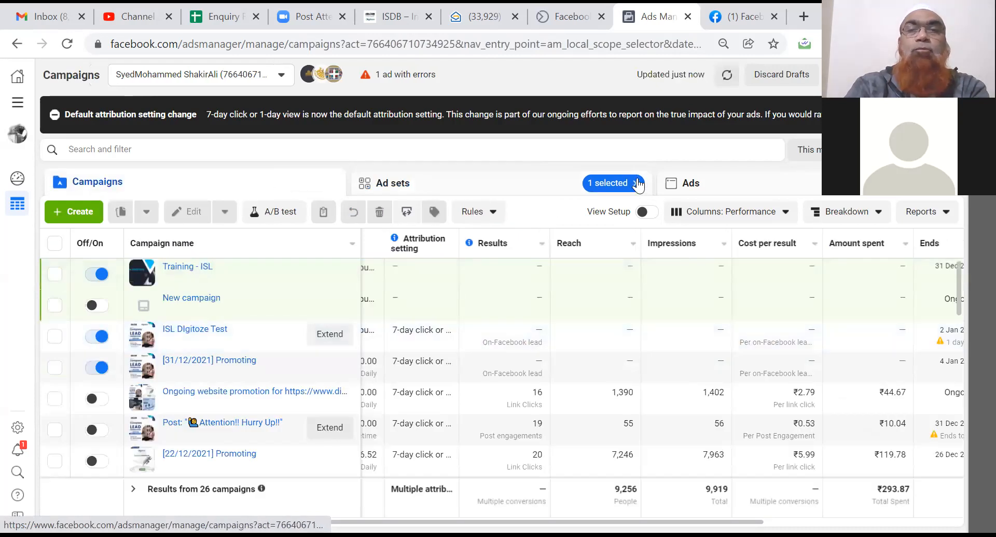
left_click(638, 185)
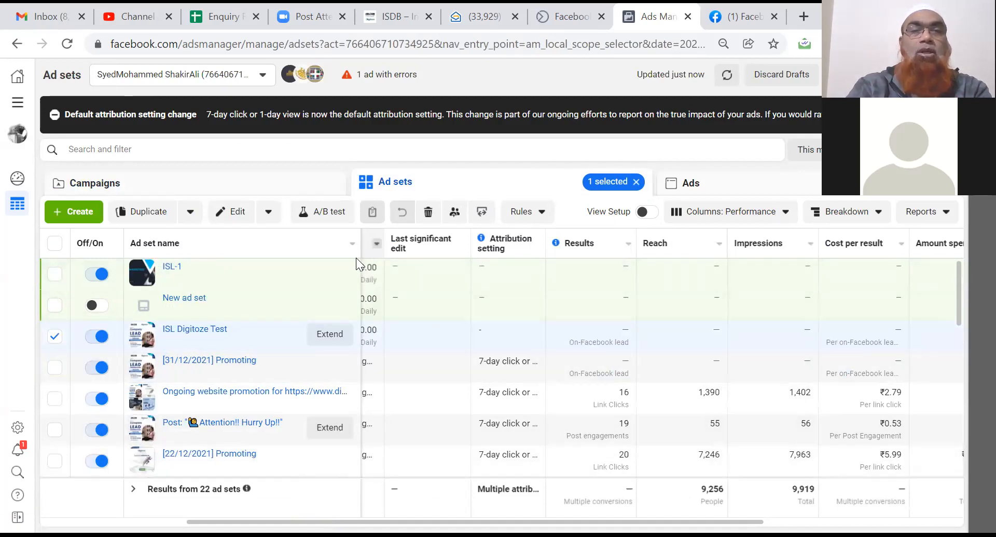
left_click_drag(361, 256, 420, 257)
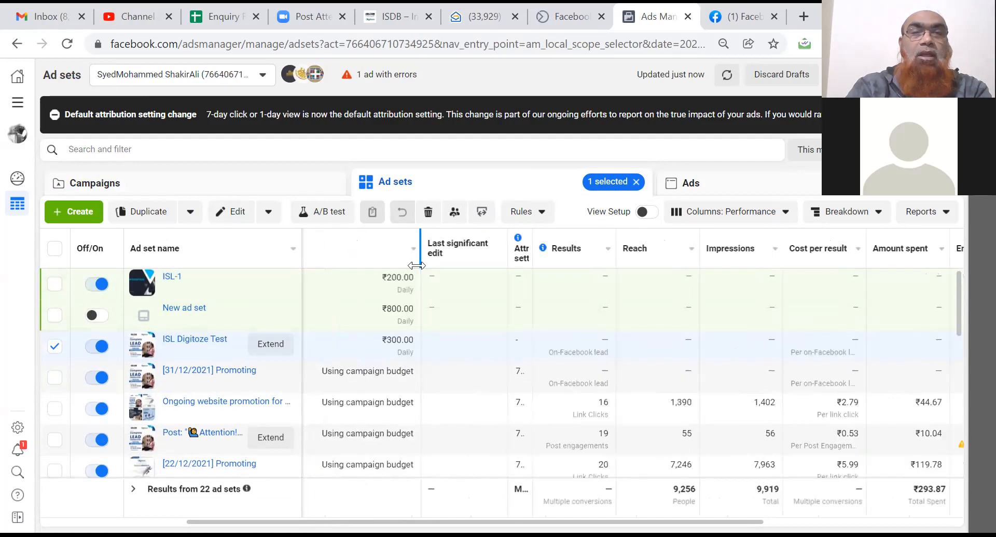
Clear the ad set selection and dismiss the default attribution setting change notice
left_click(267, 352)
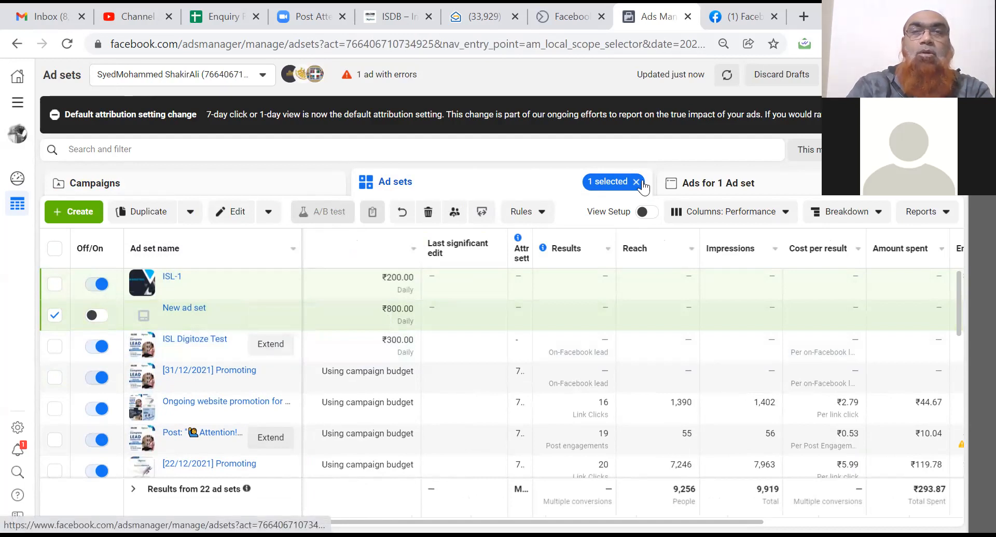
left_click(638, 186)
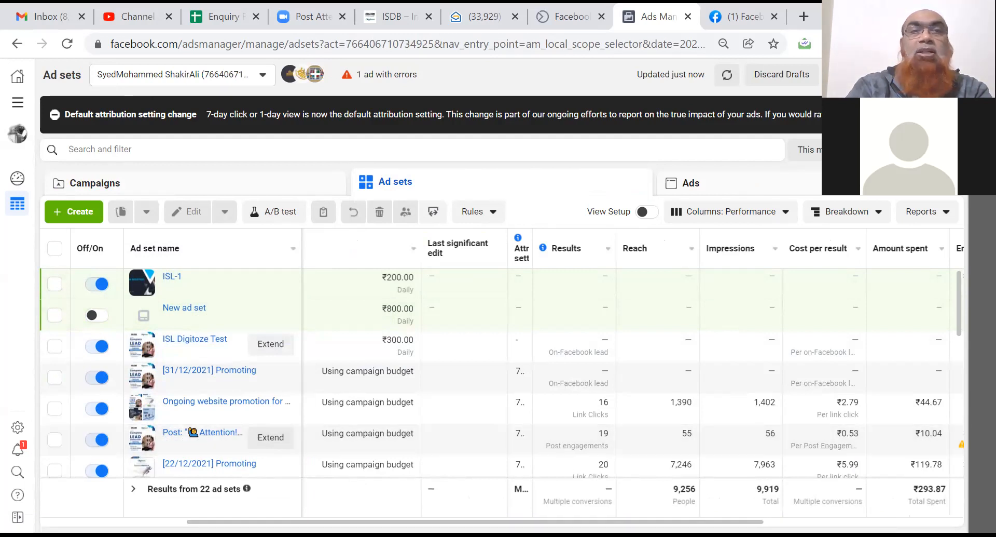
left_click(950, 115)
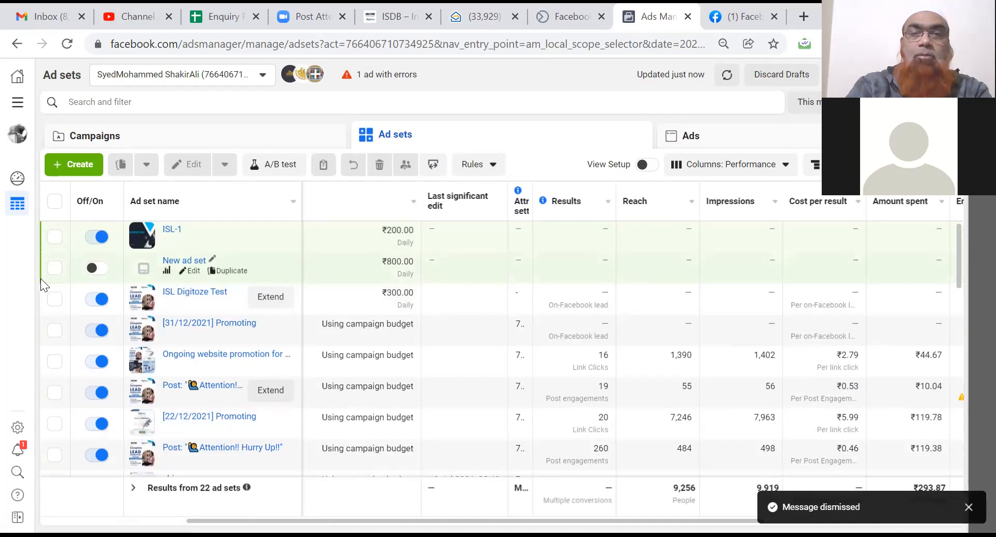
Look through the full list of ad sets with their budgets, results and costs
left_click(650, 265)
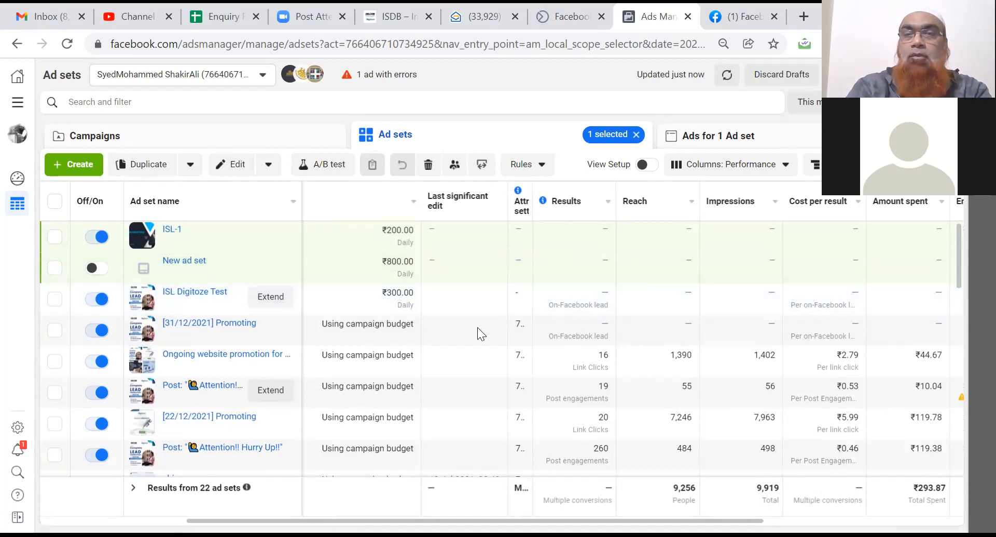
left_click_drag(959, 255, 959, 280)
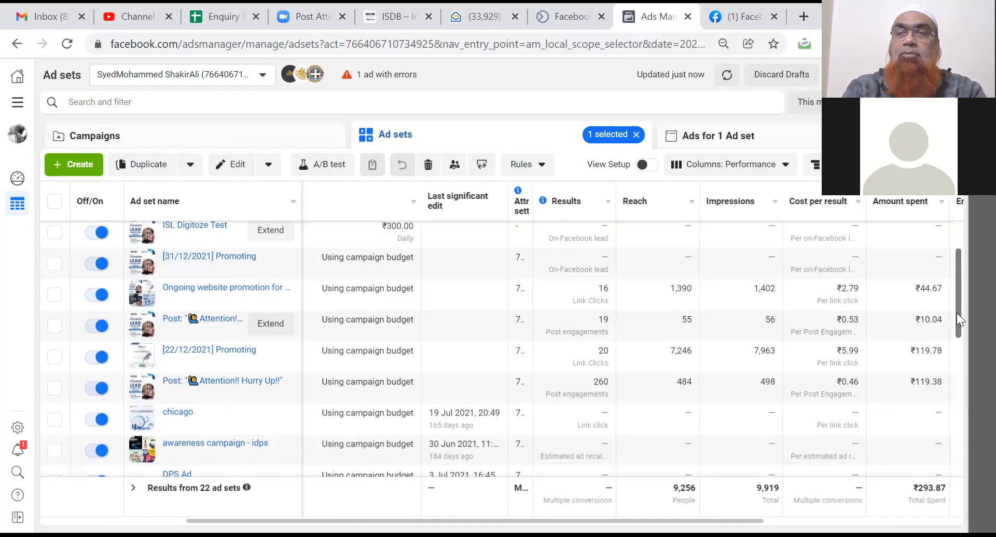
left_click_drag(960, 315, 962, 344)
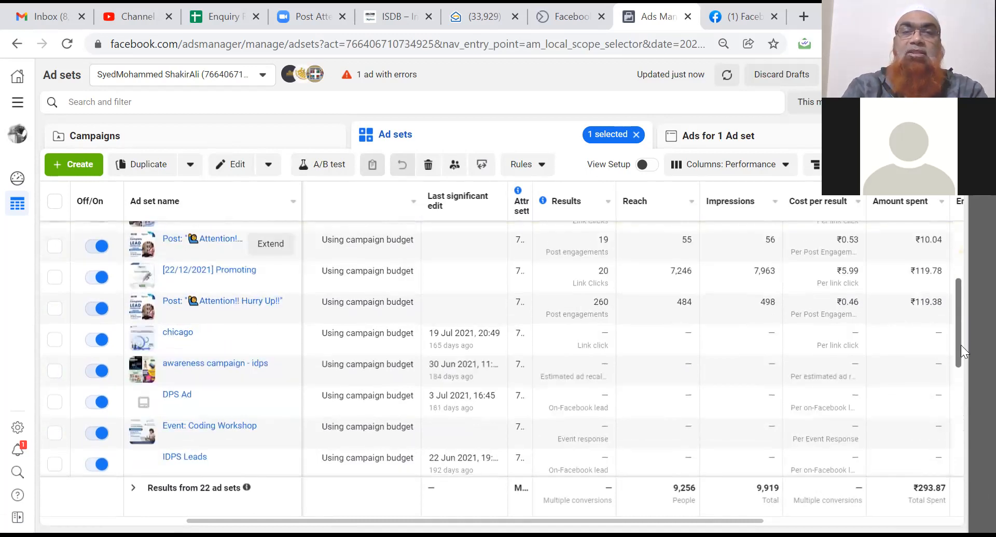
left_click_drag(961, 345, 956, 265)
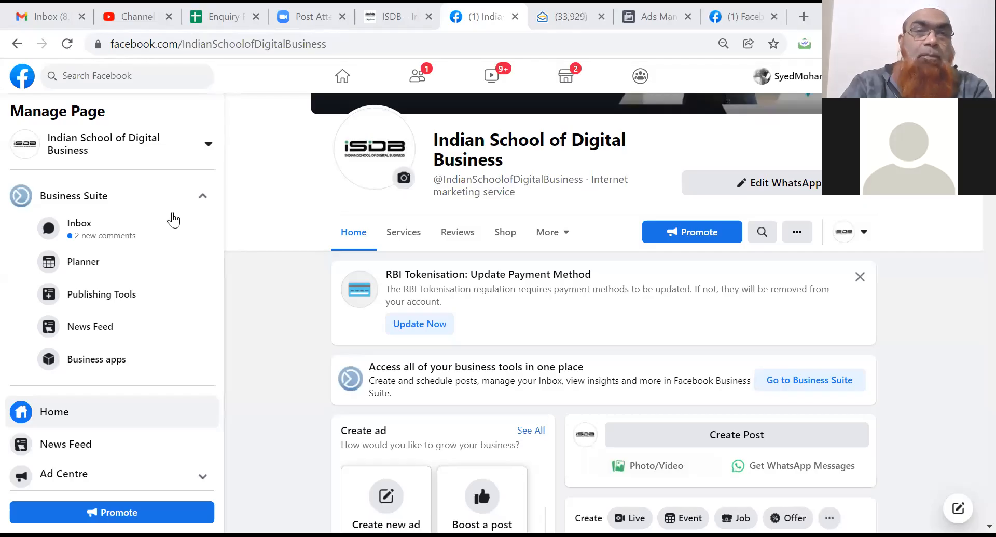
Open the Leads Centre of the Indian School of Digital Business page and review the first lead's form answers
left_click(202, 198)
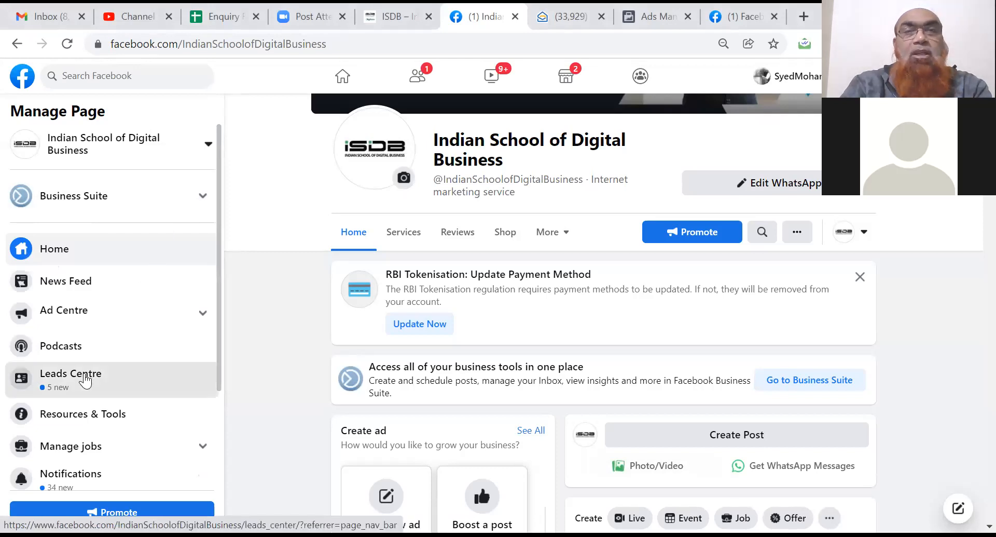
left_click(84, 377)
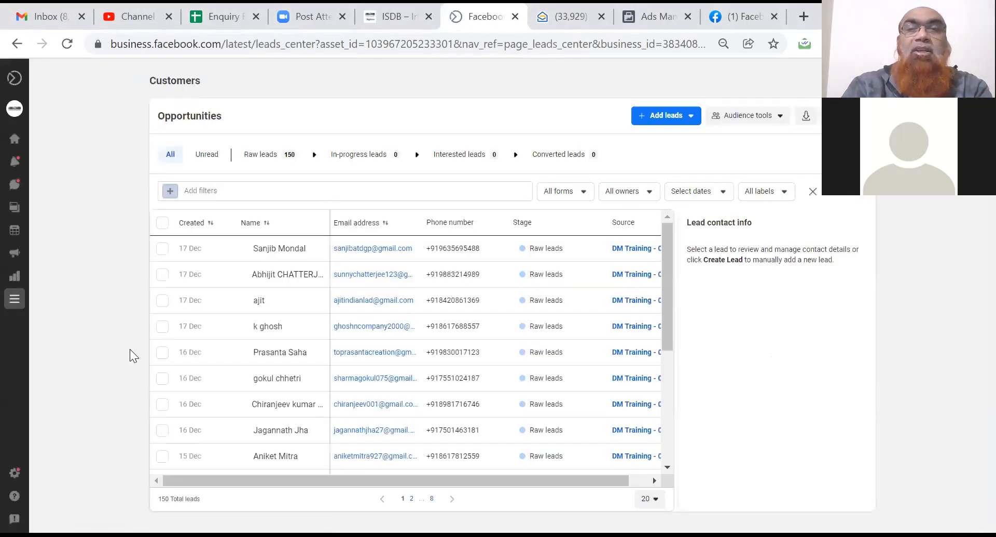
left_click(280, 249)
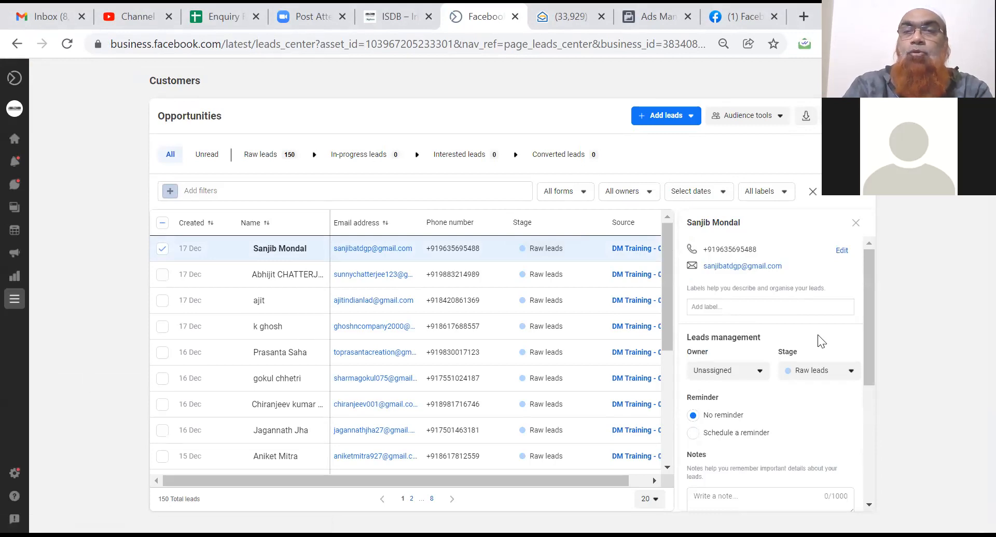
right_click(870, 358)
left_click_drag(872, 376, 872, 508)
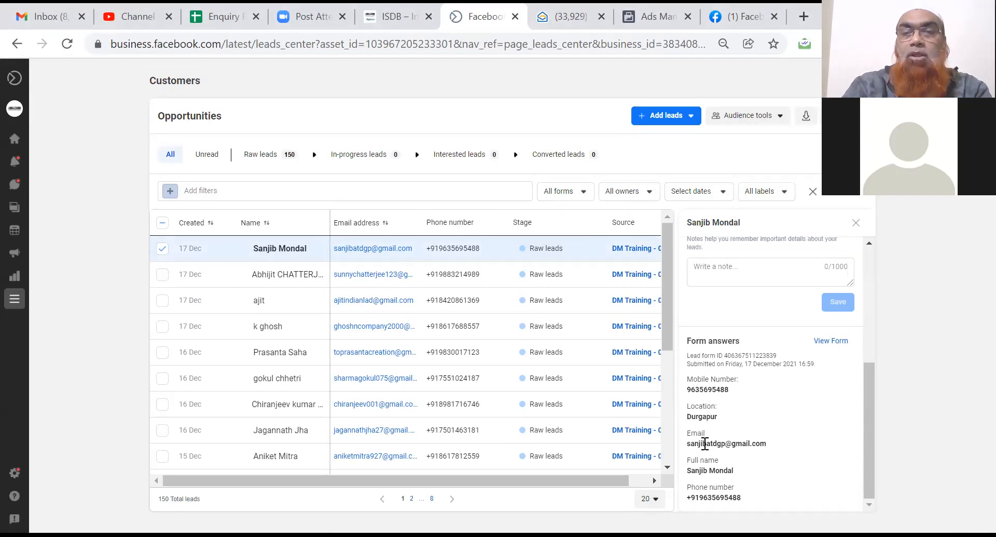
right_click(865, 478)
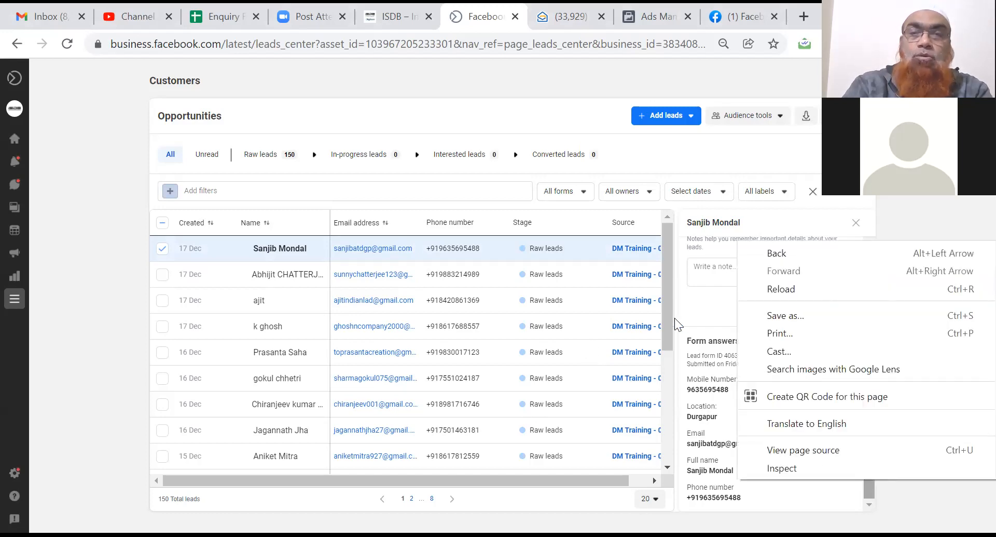
Open the last lead listed on the first page of leads and highlight its form answers for review
left_click_drag(667, 326, 675, 466)
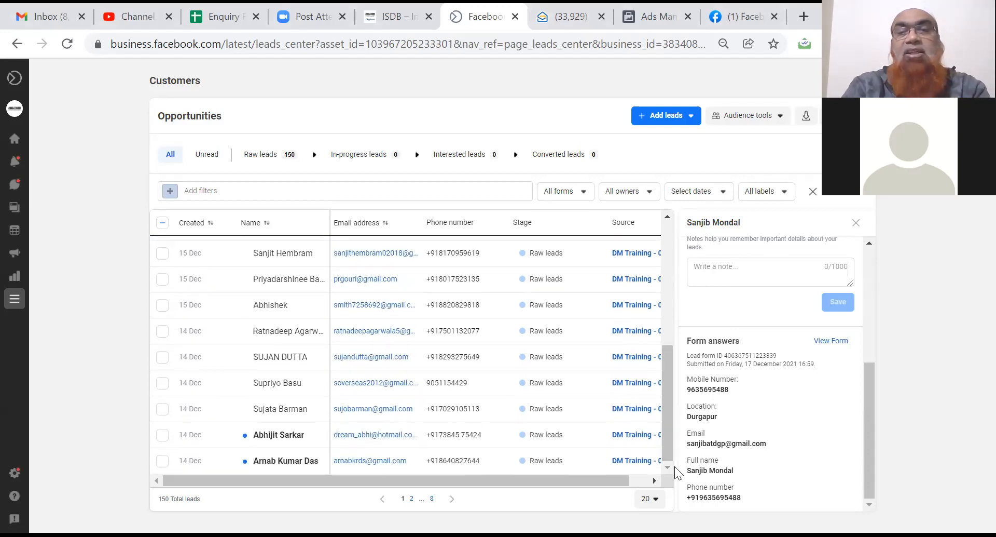
left_click(260, 464)
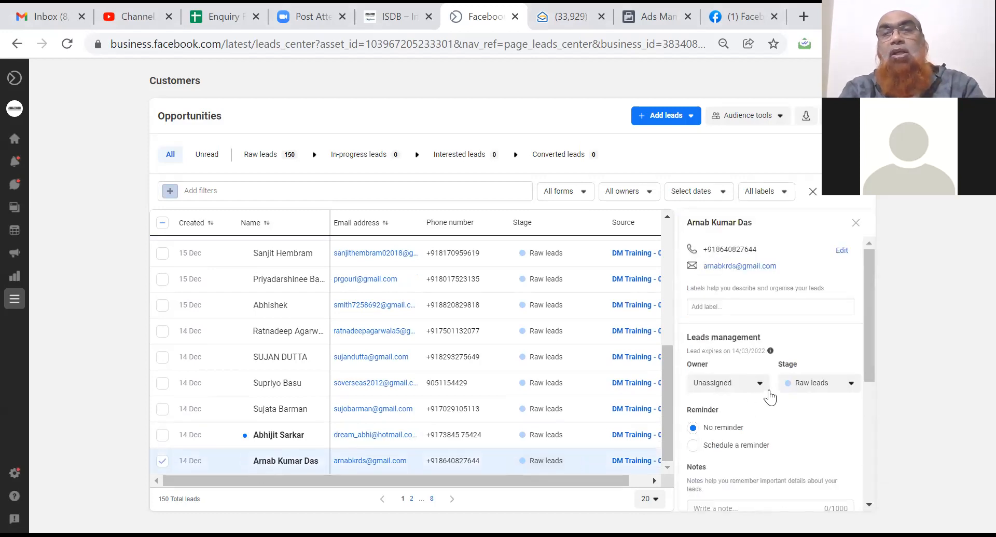
left_click_drag(868, 277, 866, 332)
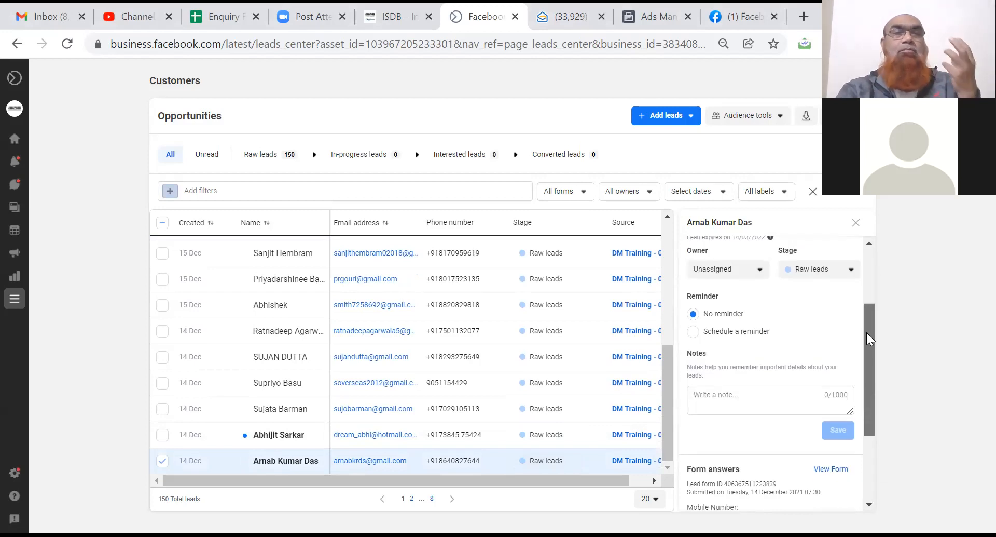
left_click_drag(867, 332, 871, 411)
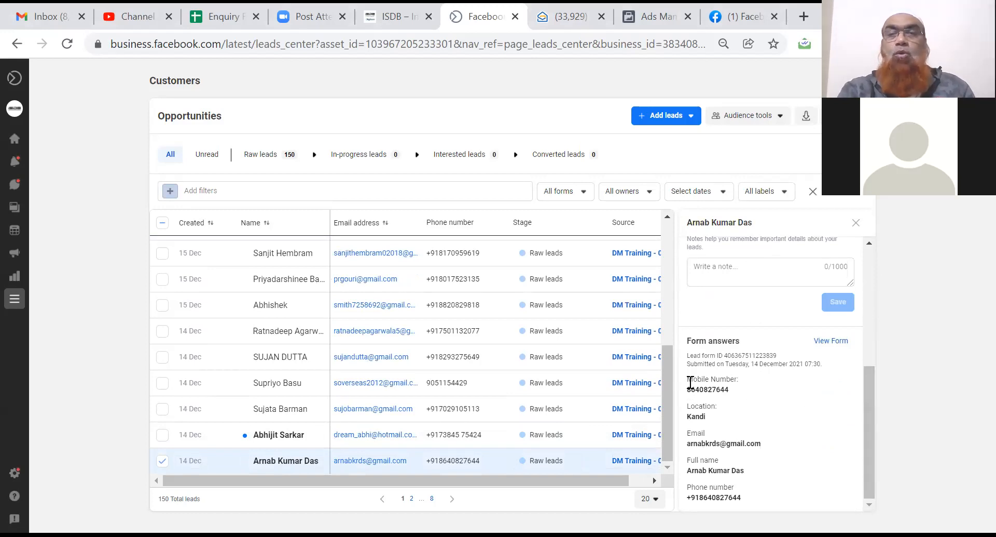
left_click_drag(687, 379, 819, 495)
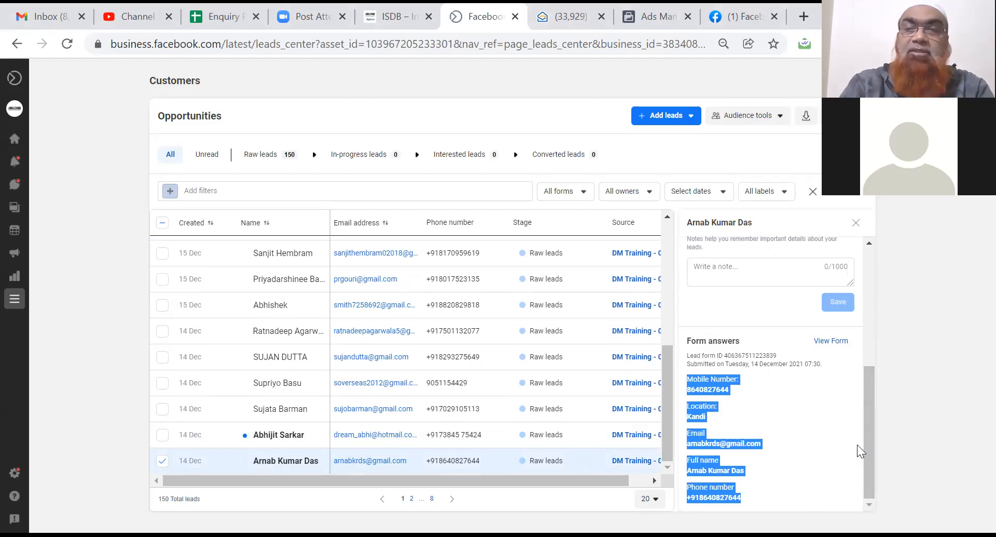
left_click_drag(868, 436, 861, 299)
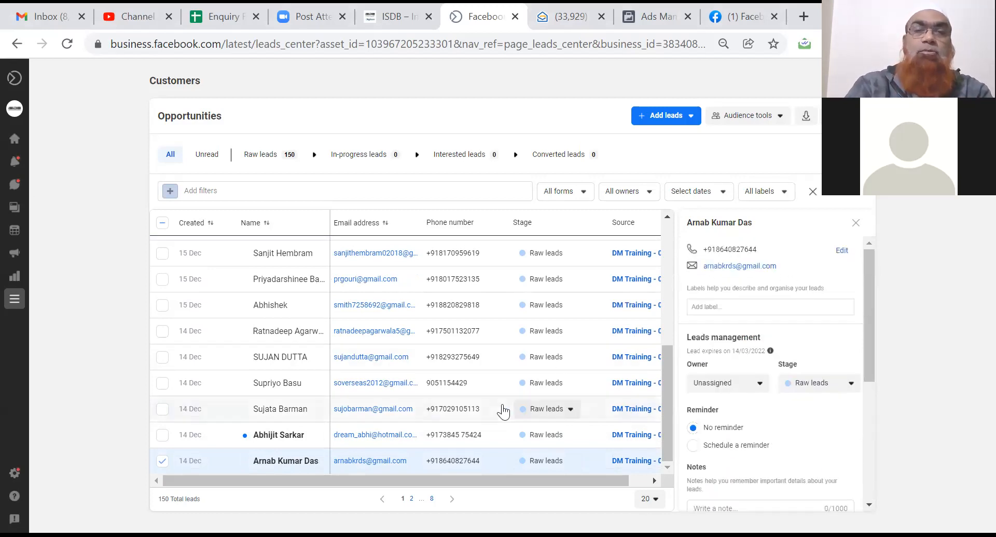
left_click_drag(668, 379, 665, 273)
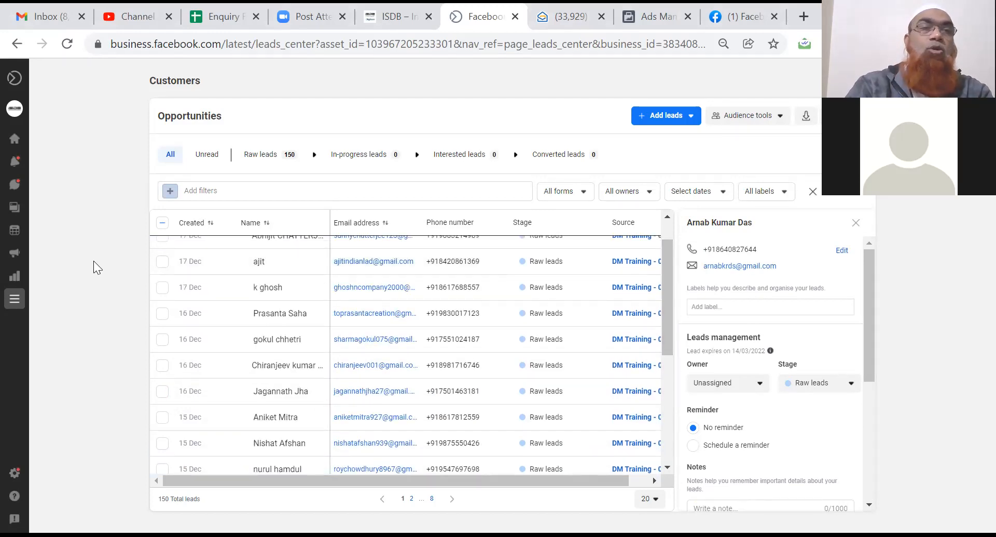
Switch the Leads Centre to the RenderCon page
mouse_move(15, 101)
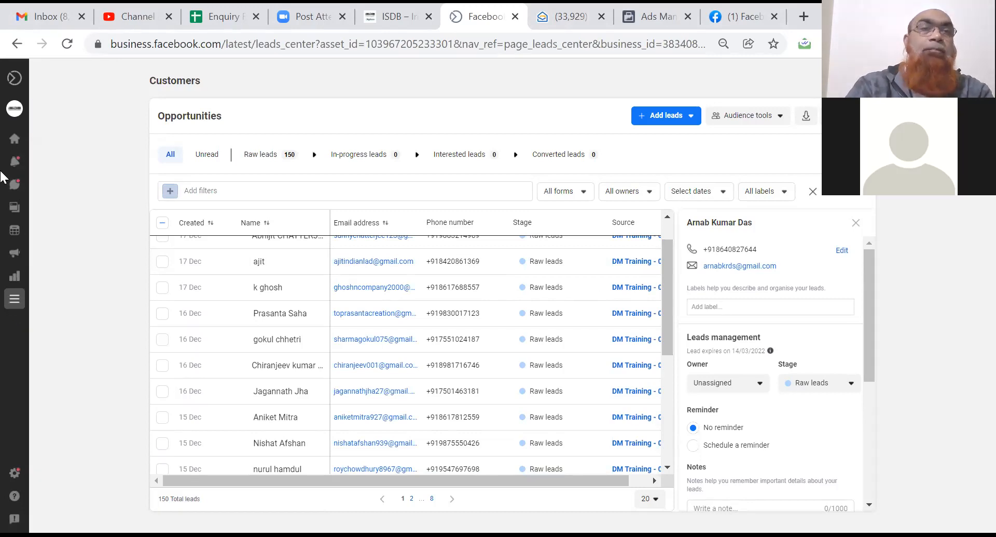
mouse_move(67, 117)
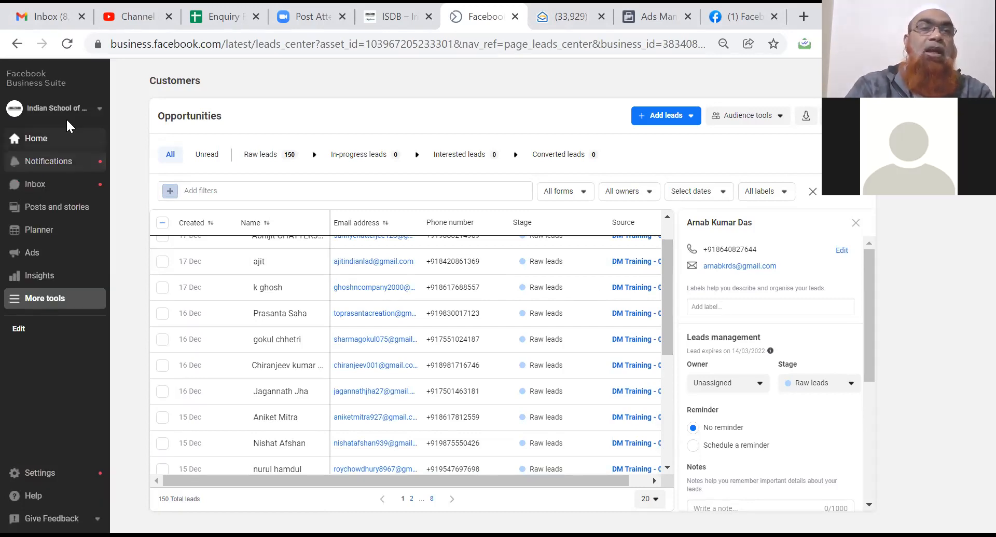
left_click(99, 109)
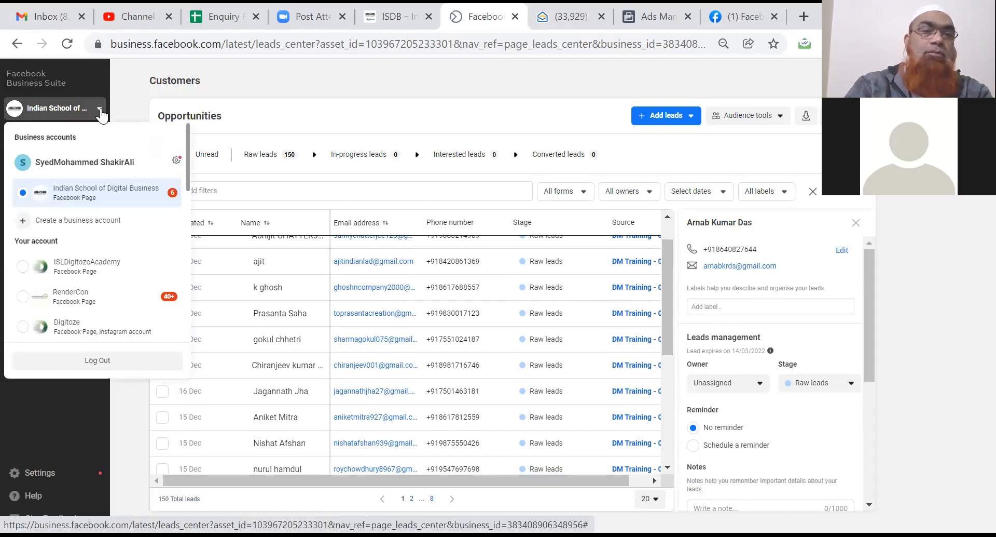
left_click(65, 296)
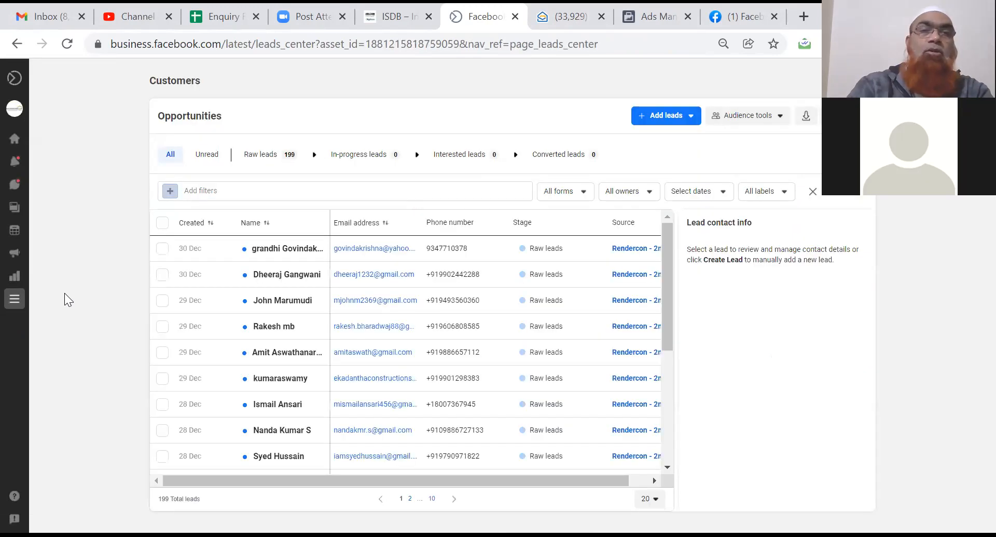
Review the form answers of the first and third leads in the RenderCon list
left_click(285, 249)
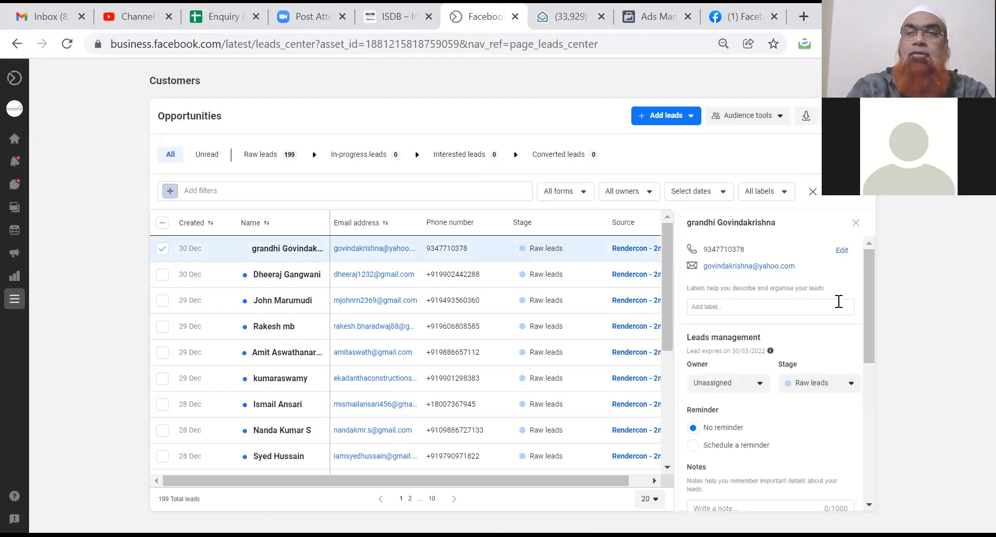
left_click_drag(867, 286, 886, 458)
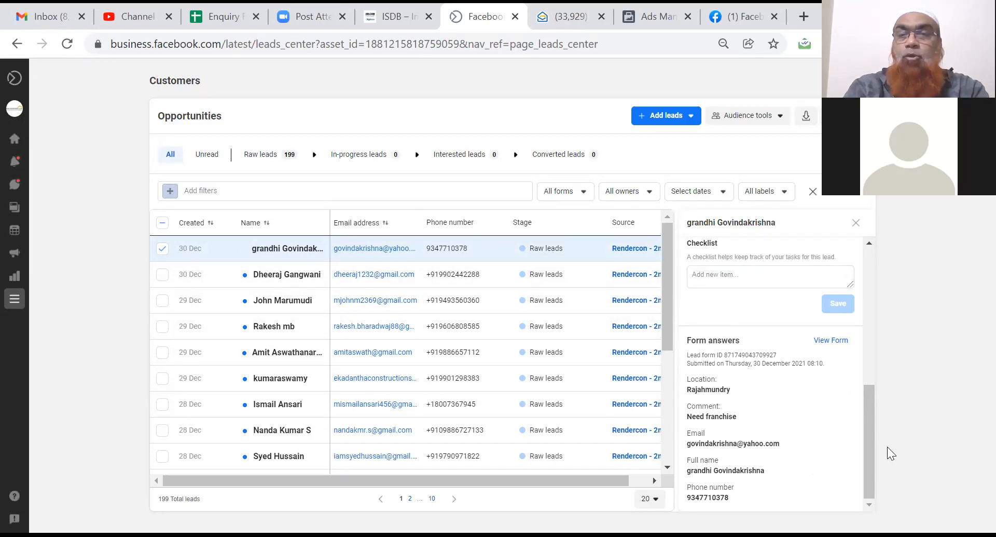
left_click(265, 303)
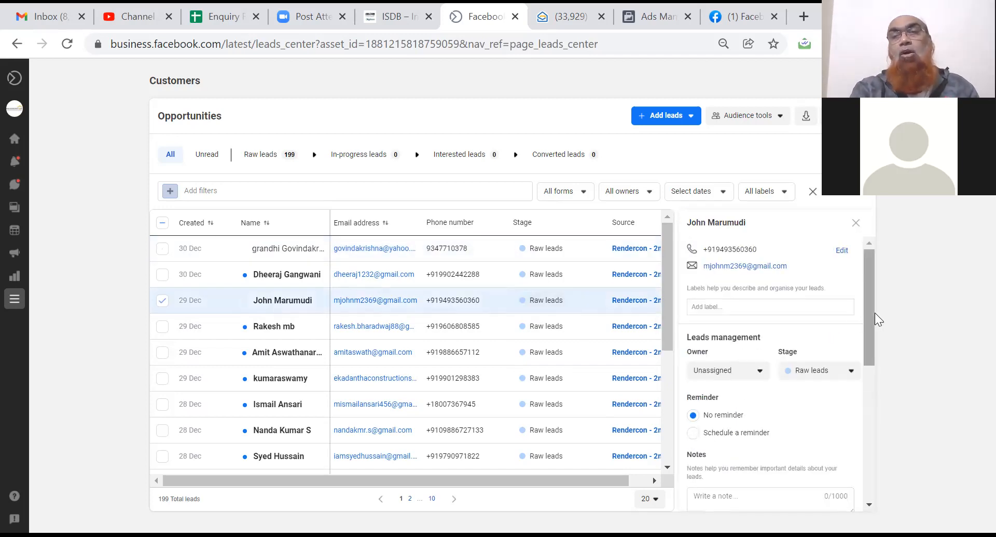
left_click_drag(872, 310, 877, 481)
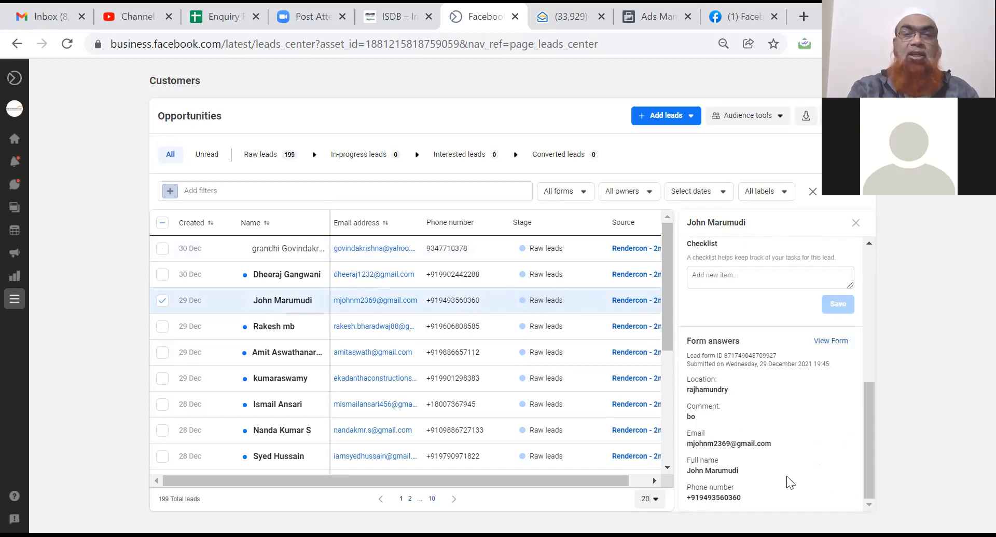
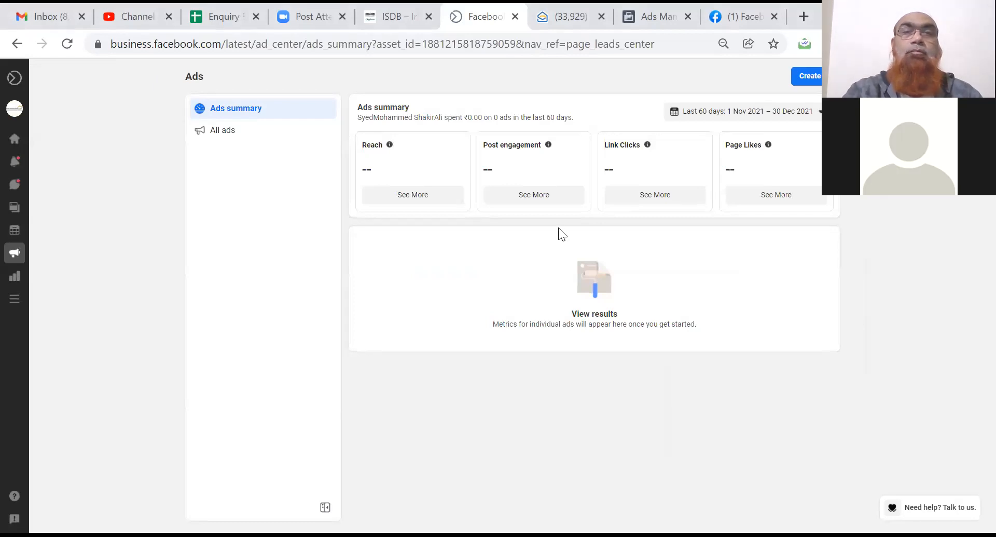
Review the list of all RenderCon ads and open the page's Instant Forms
left_click(232, 131)
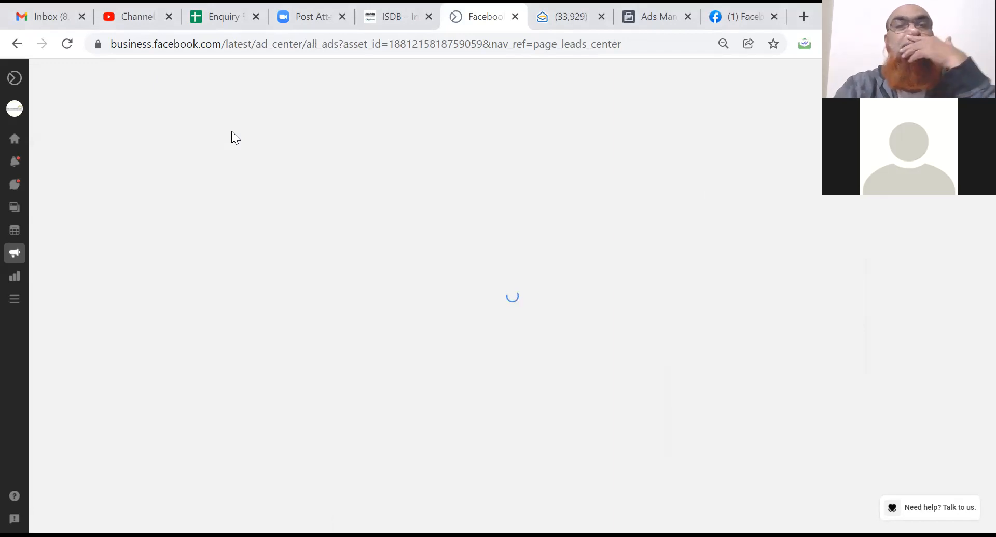
mouse_move(16, 303)
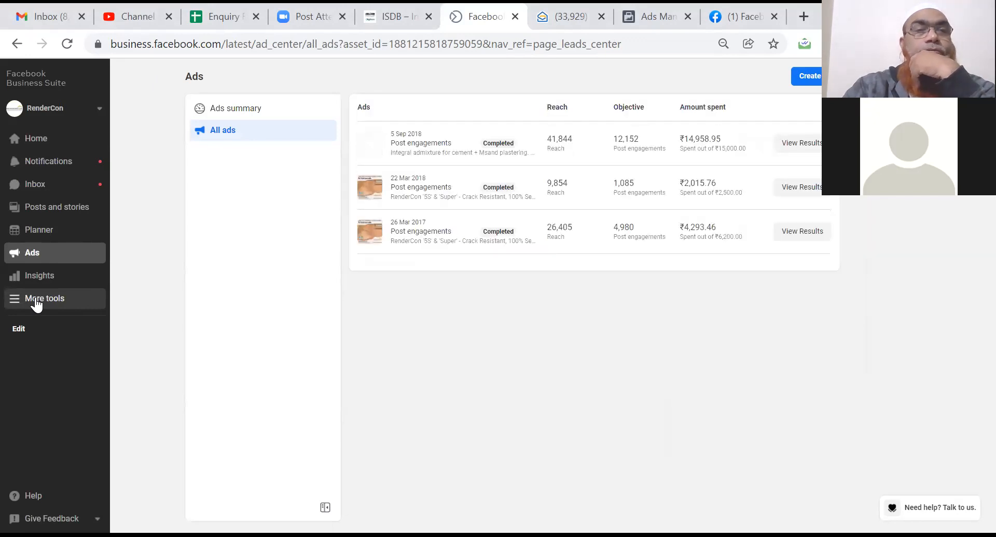
left_click(37, 305)
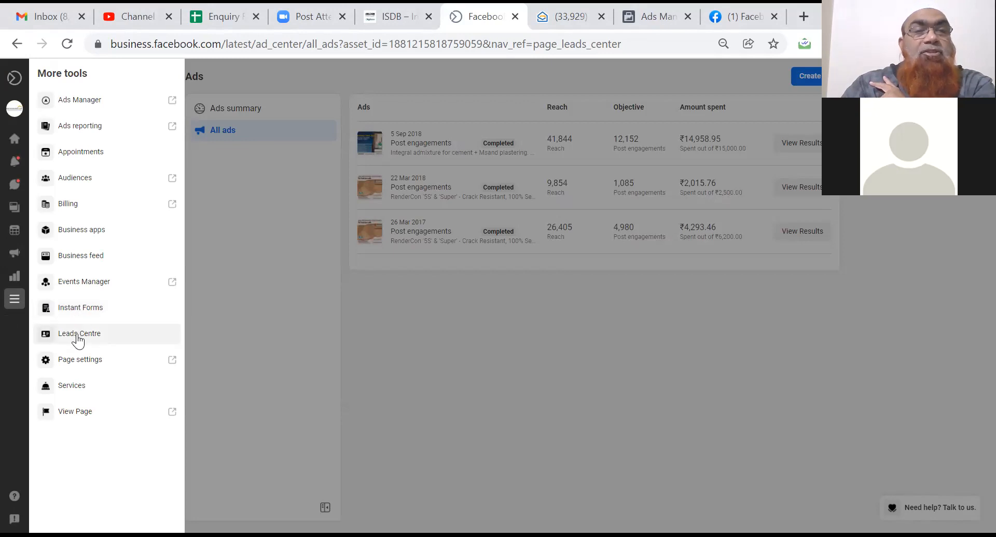
left_click(88, 311)
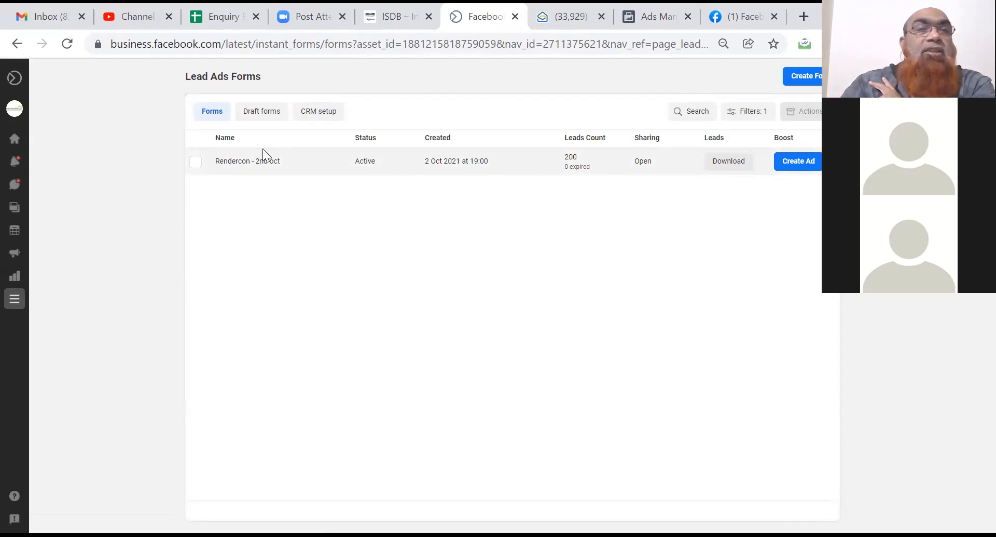
Switch the lead ads forms list to the Indian School of Digital Business page
mouse_move(26, 112)
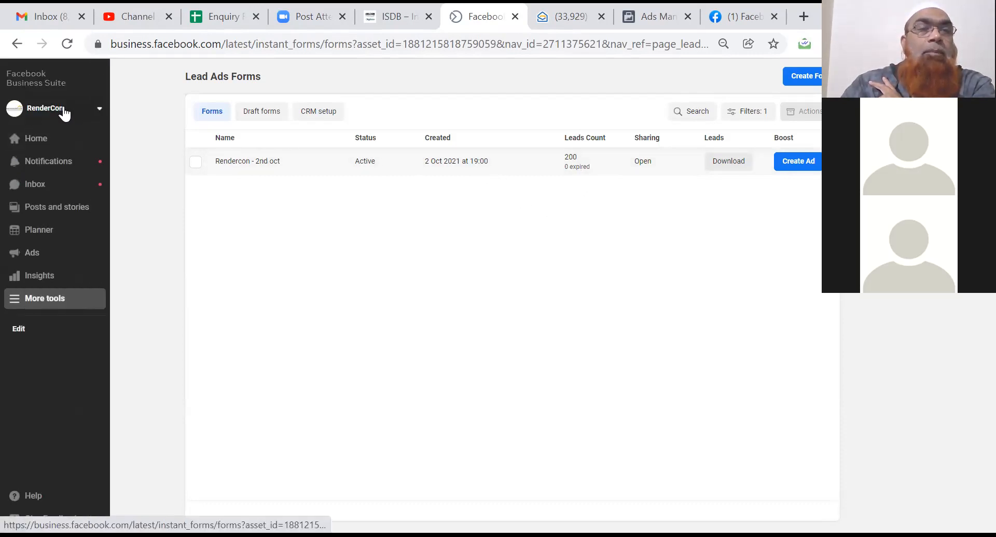
left_click(98, 110)
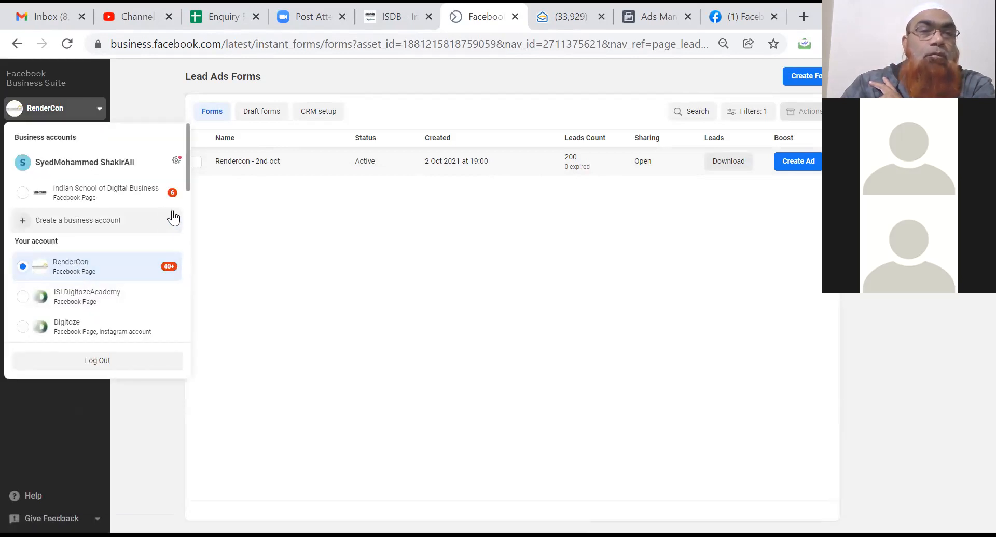
scroll(187, 209, "down", 5)
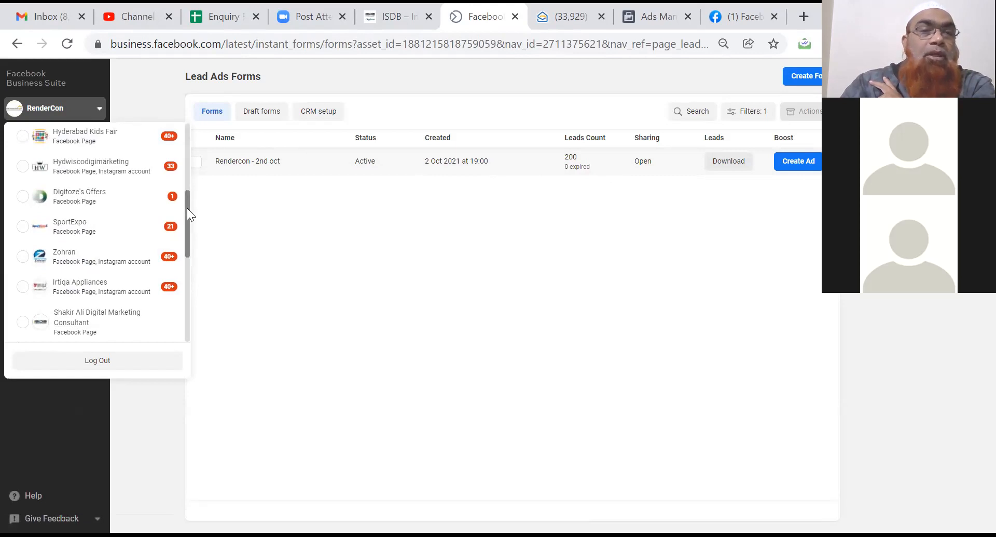
left_click_drag(187, 208, 187, 154)
left_click(98, 154)
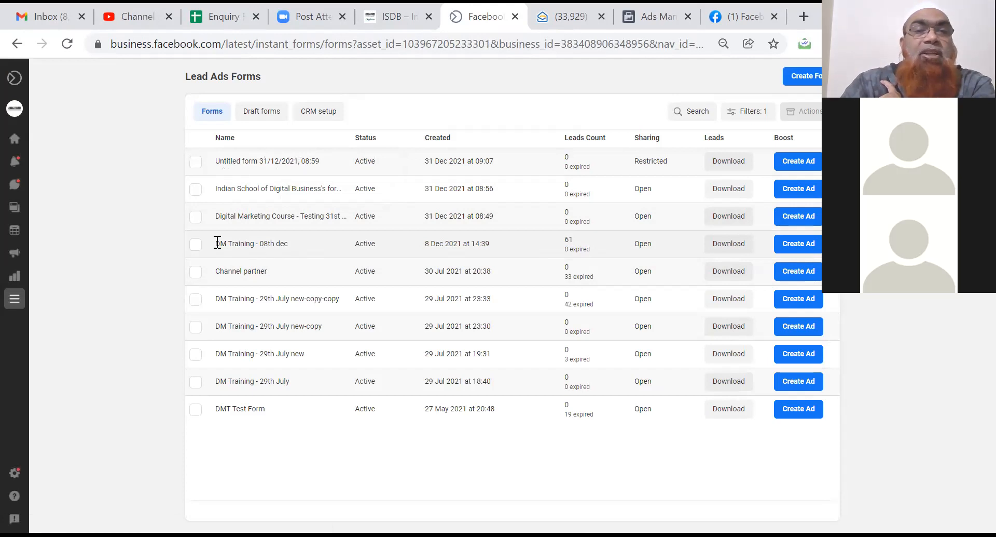
Highlight the "DM Training - 08th dec" form's row to review its status, creation date and leads count
left_click_drag(216, 242, 364, 244)
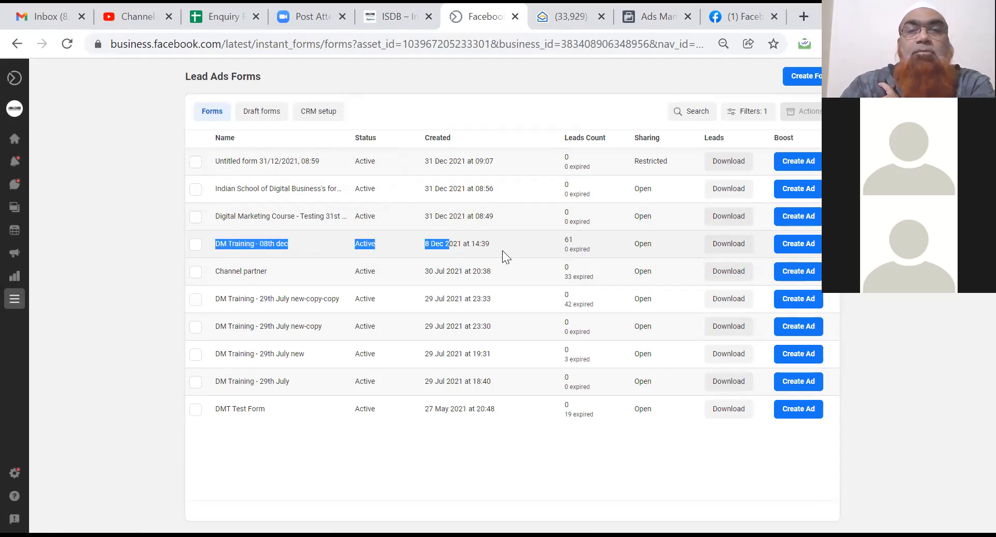
left_click_drag(504, 253, 593, 246)
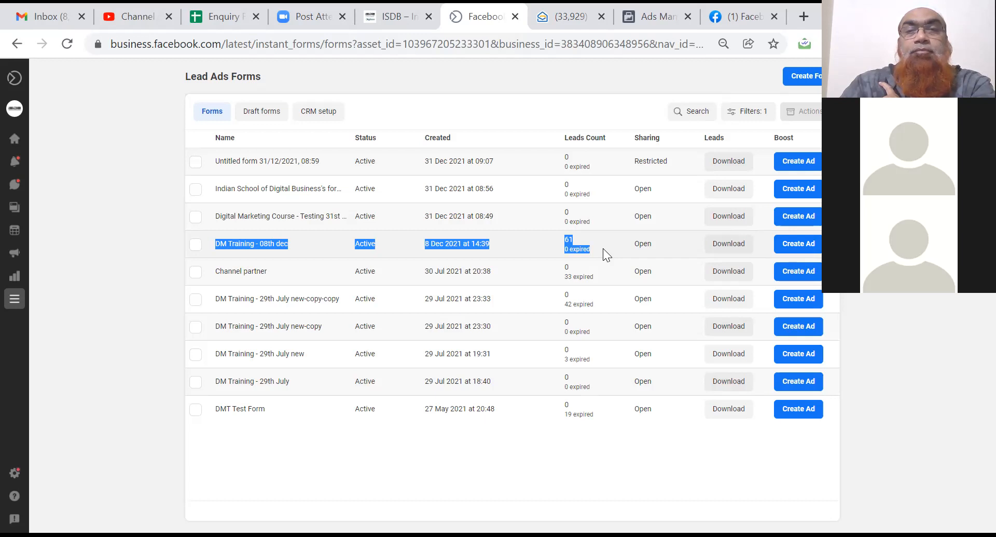
left_click(603, 248)
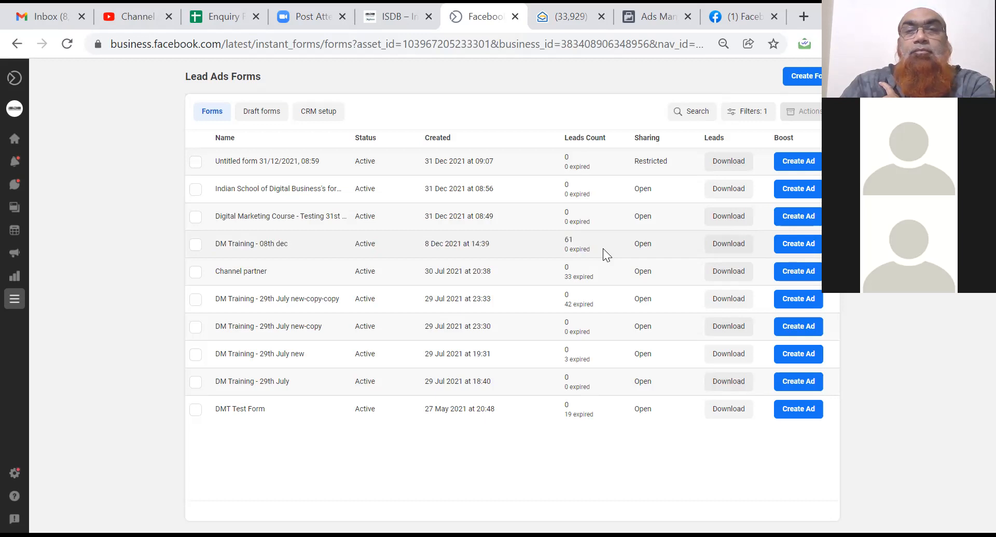
Download the "DM Training - 08th dec" form's leads by date range, using the Maximum range and XLS format
left_click(738, 243)
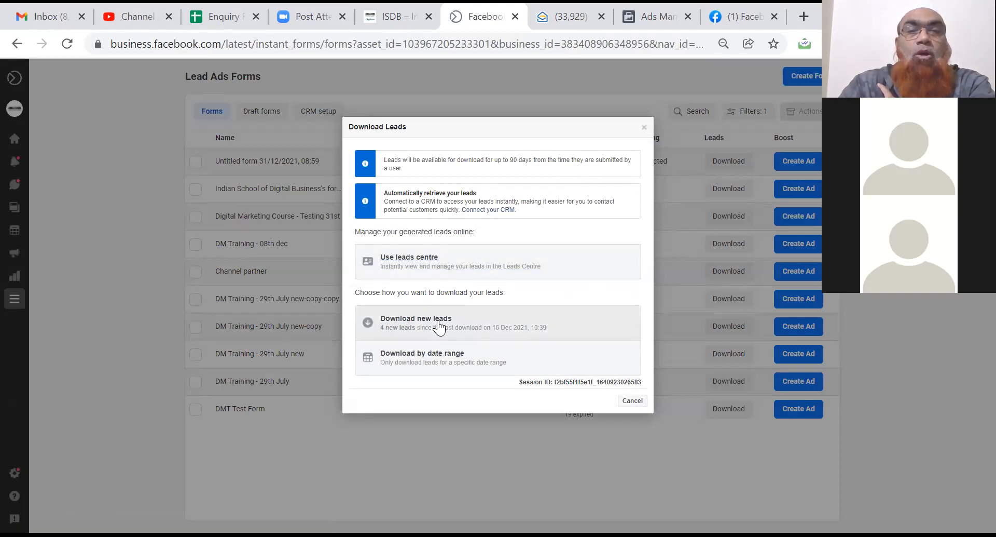
left_click(435, 357)
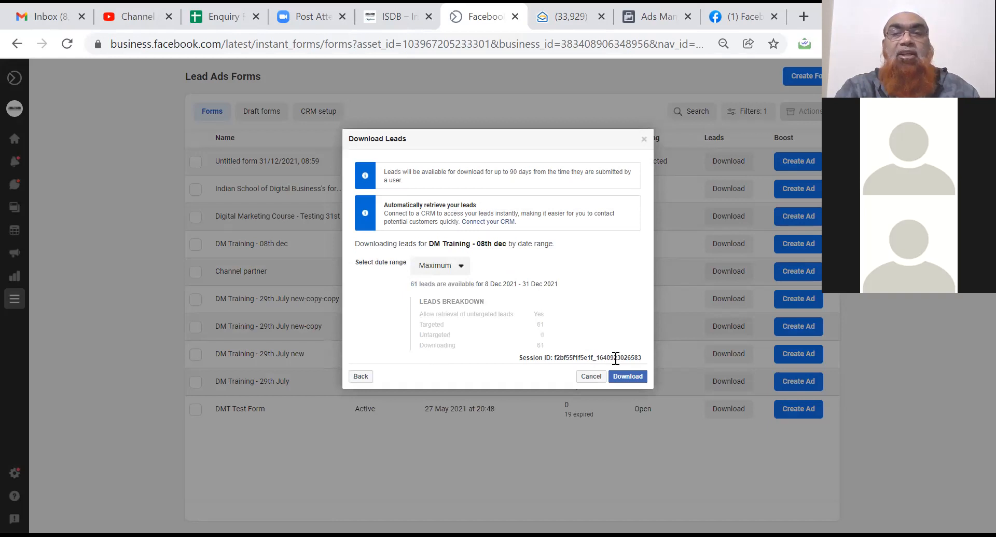
left_click(622, 377)
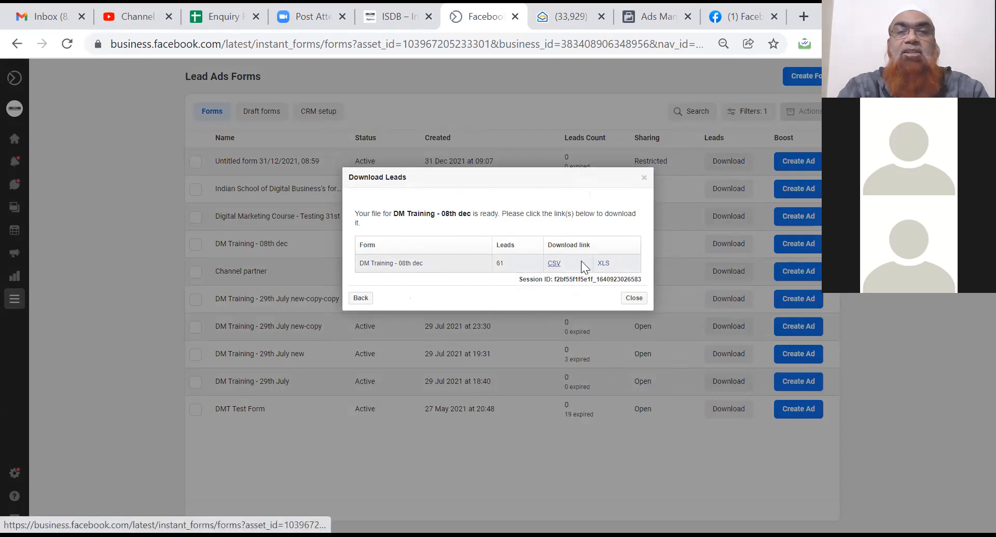
left_click(604, 265)
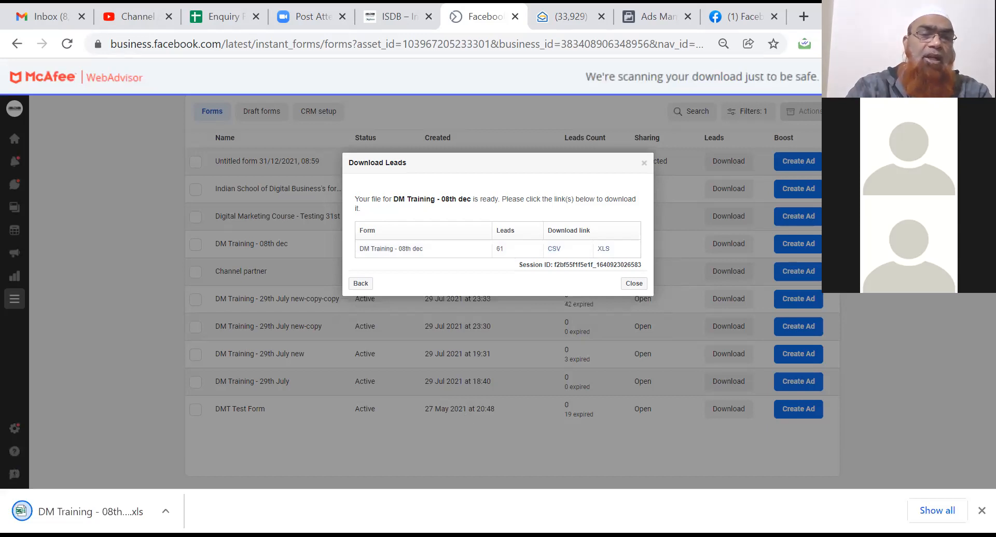
left_click(634, 284)
Open the downloaded DM Training leads file in Excel and delete the id column
left_click(58, 513)
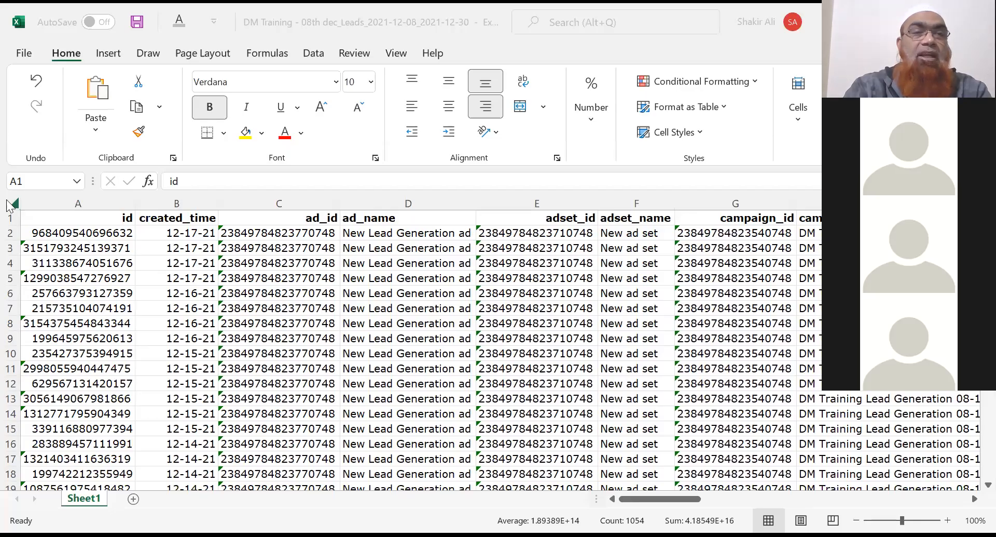
left_click(11, 203)
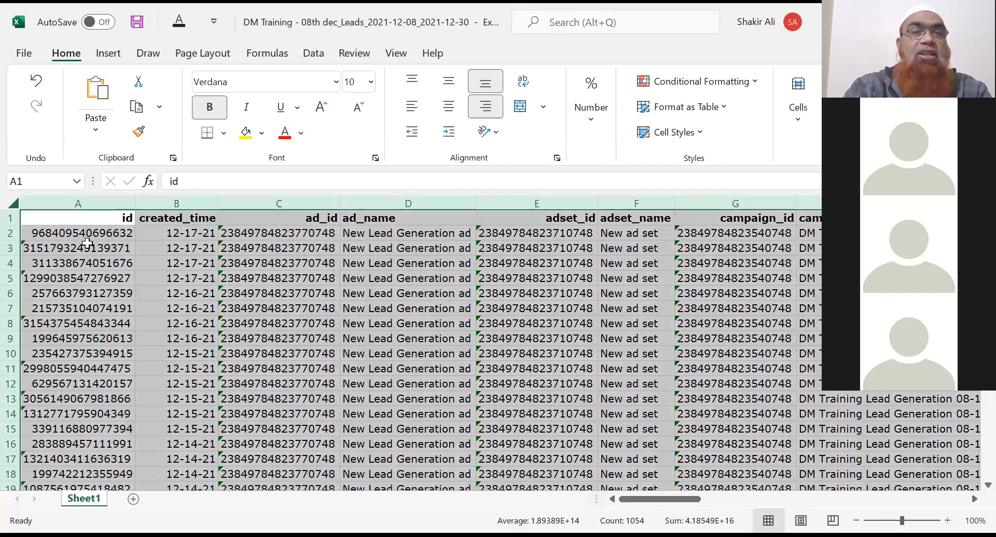
left_click(82, 199)
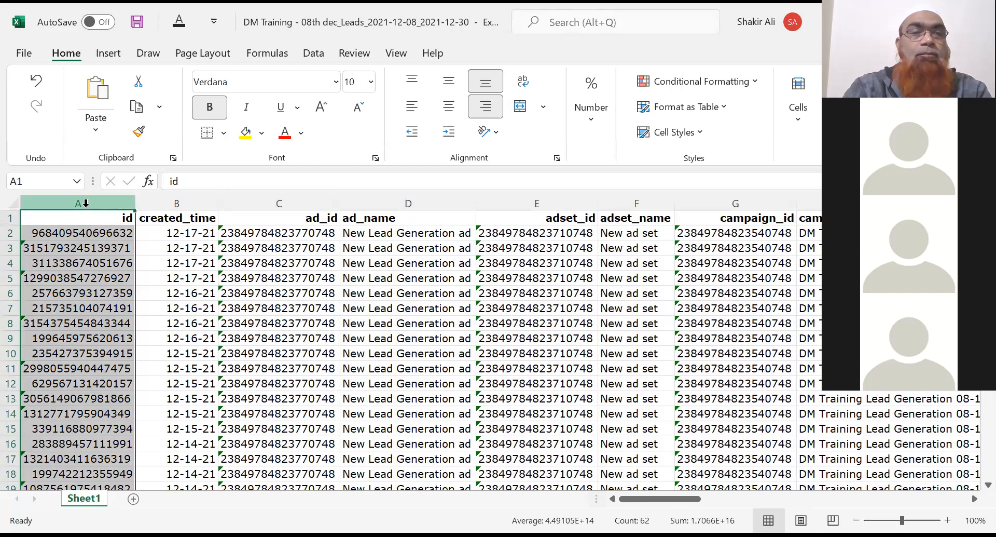
right_click(86, 205)
left_click(129, 362)
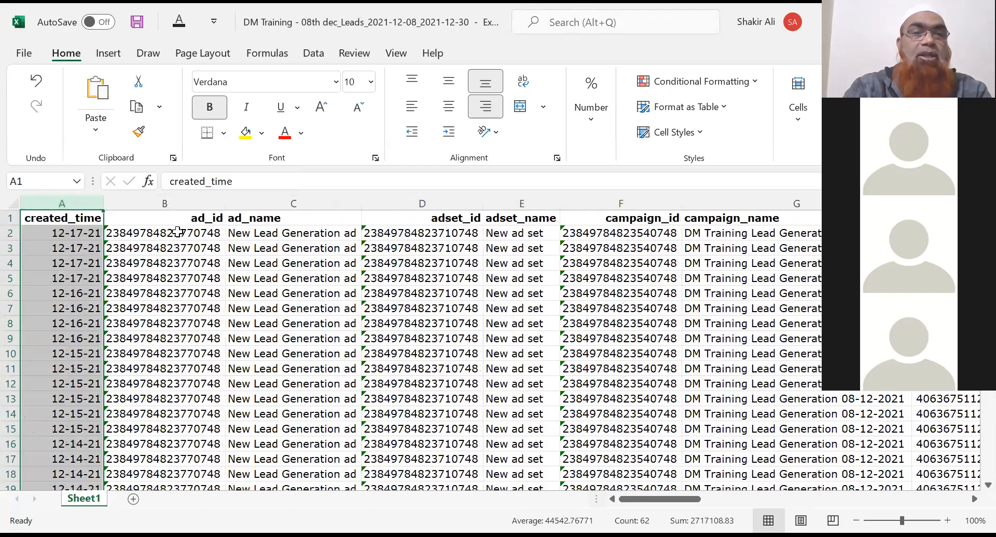
Delete the five columns from ad_id through campaign_id in the leads sheet
left_click(175, 202)
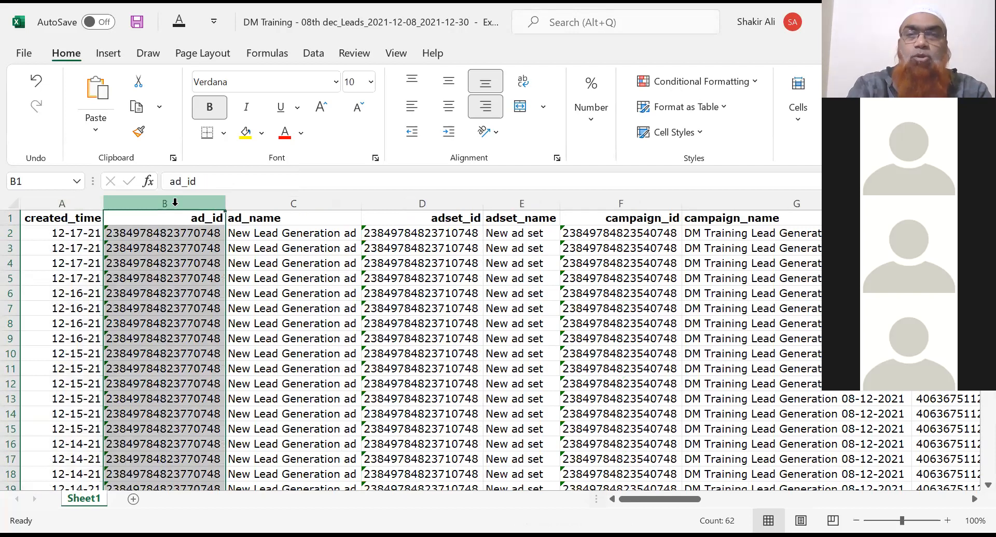
key("shift+Right")
key("shift+Right")
key("shift+Right")
key("shift+Right")
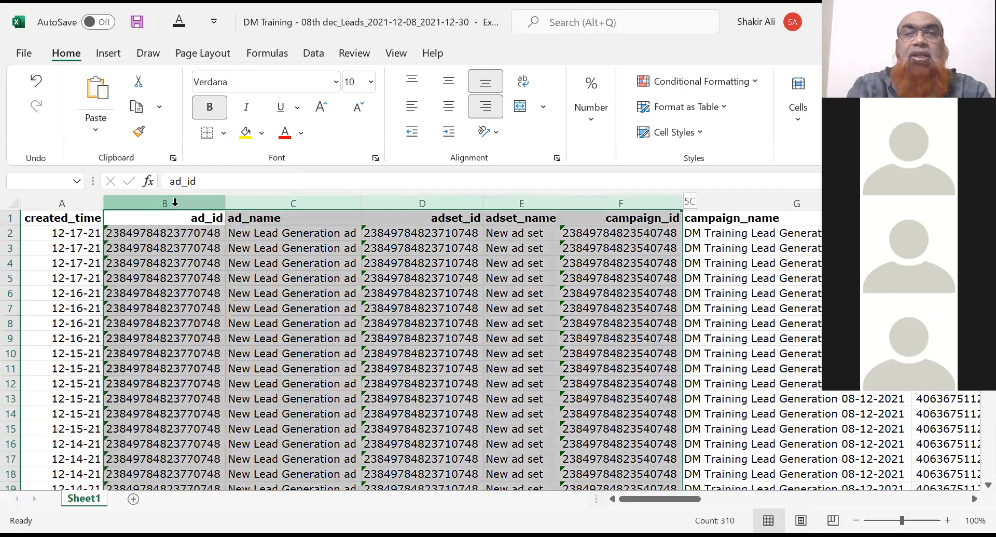
right_click(175, 209)
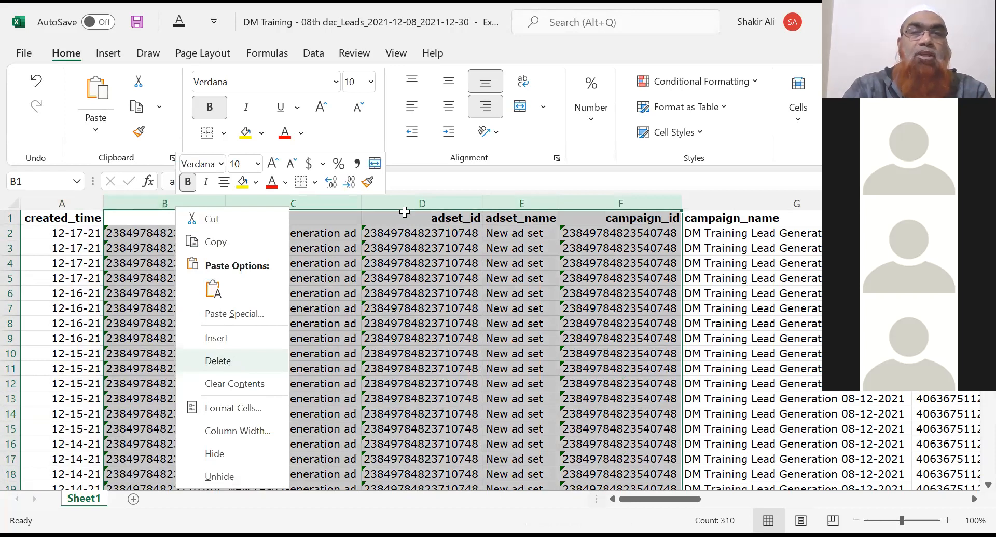
left_click(232, 362)
Delete the form_id, form_name and is_organic columns from the leads sheet
left_click(403, 202)
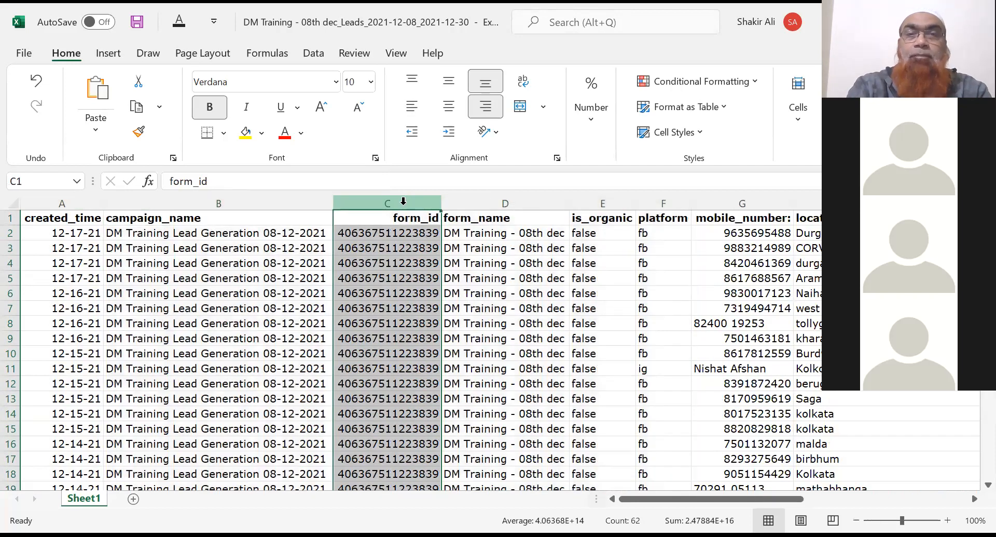
key("shift+Right")
key("shift+Right")
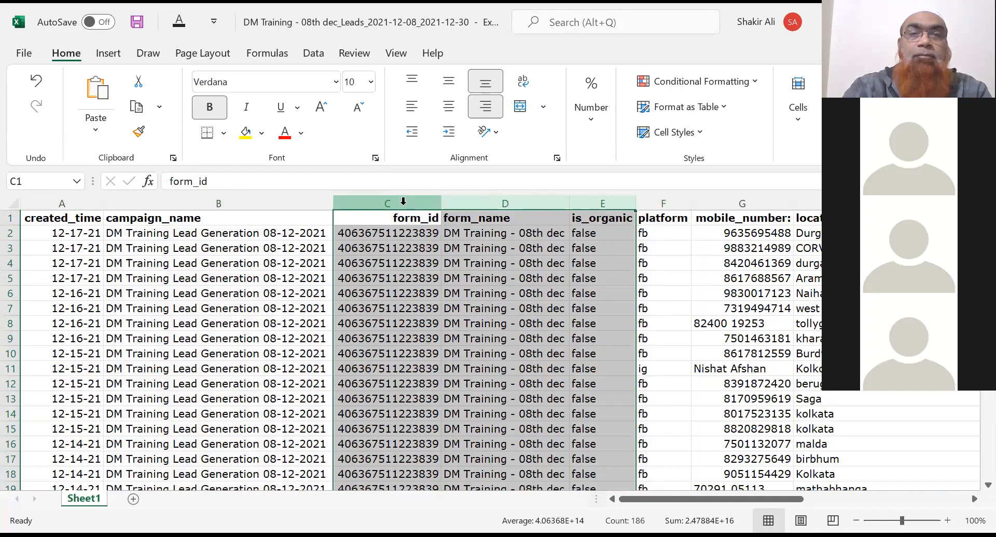
right_click(403, 203)
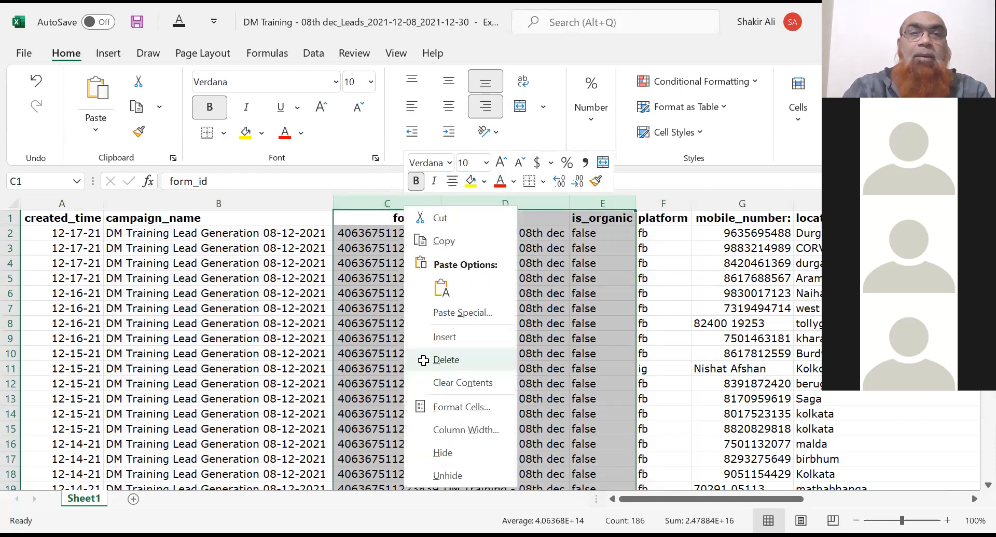
left_click(424, 360)
Go through the platform column to check which leads came from Facebook (fb) and which from Instagram (ig)
left_click(344, 232)
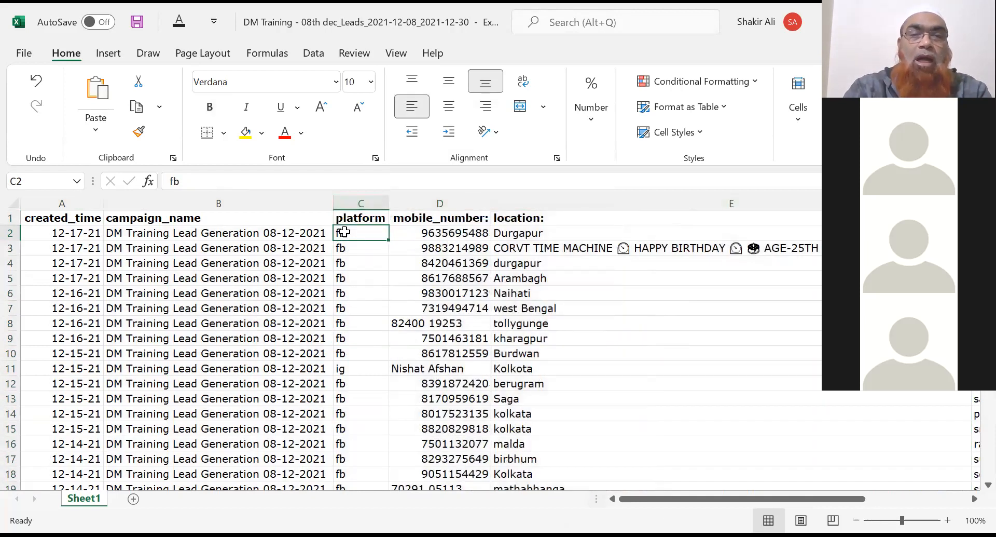
key("Down")
key("Down")
key("Down")
key("Down")
key("Down")
key("Down")
key("Down")
key("Down")
key("Down")
key("Down")
key("Down")
key("Down")
key("Down")
key("Down")
key("Down")
key("Down")
key("Down")
key("Down")
key("Down")
key("Down")
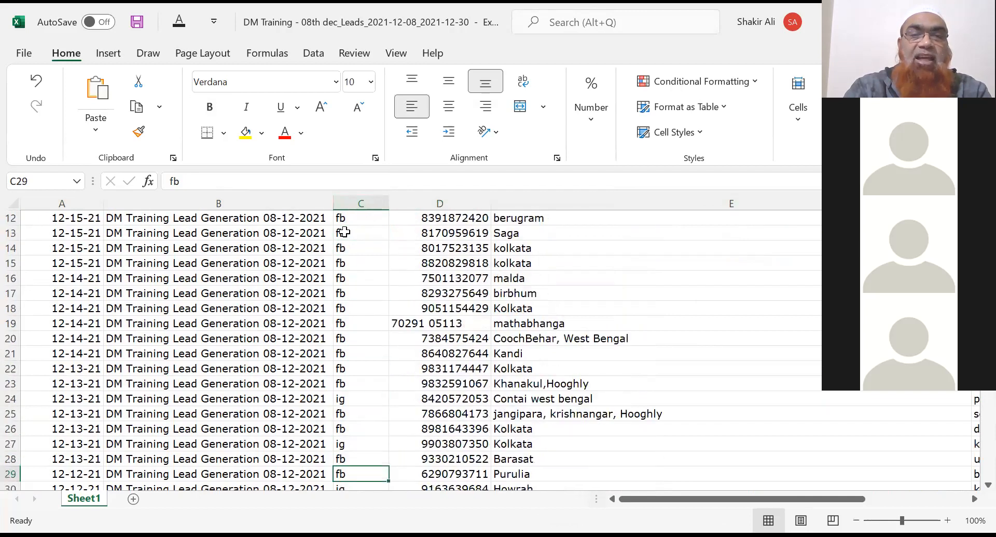
key("Up")
key("Up")
key("Up")
key("Up")
key("Up")
key("Up")
key("Up")
key("Up")
key("Up")
key("Up")
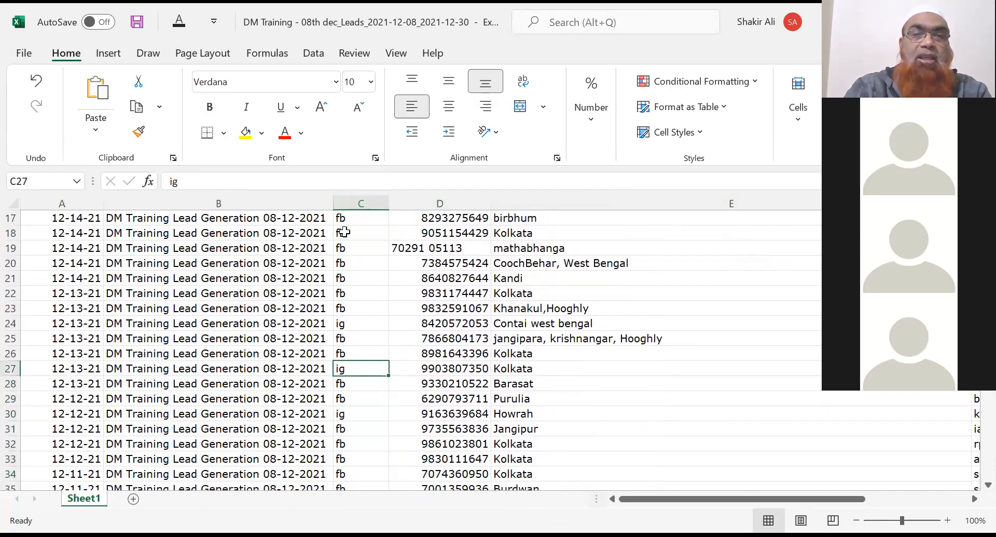
key("Up")
left_click(348, 326)
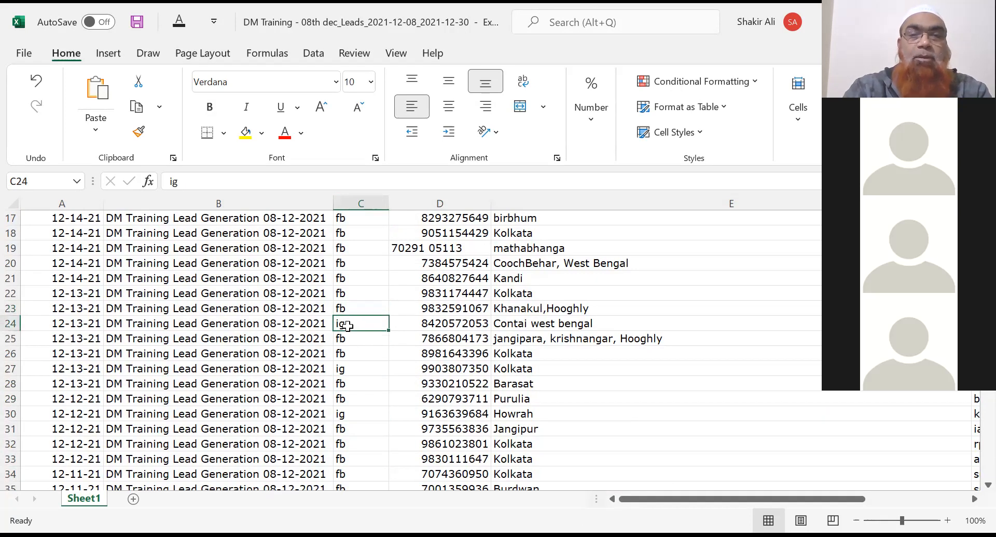
left_click(345, 411)
key("Down")
key("Down")
key("Down")
key("Down")
key("Down")
key("Down")
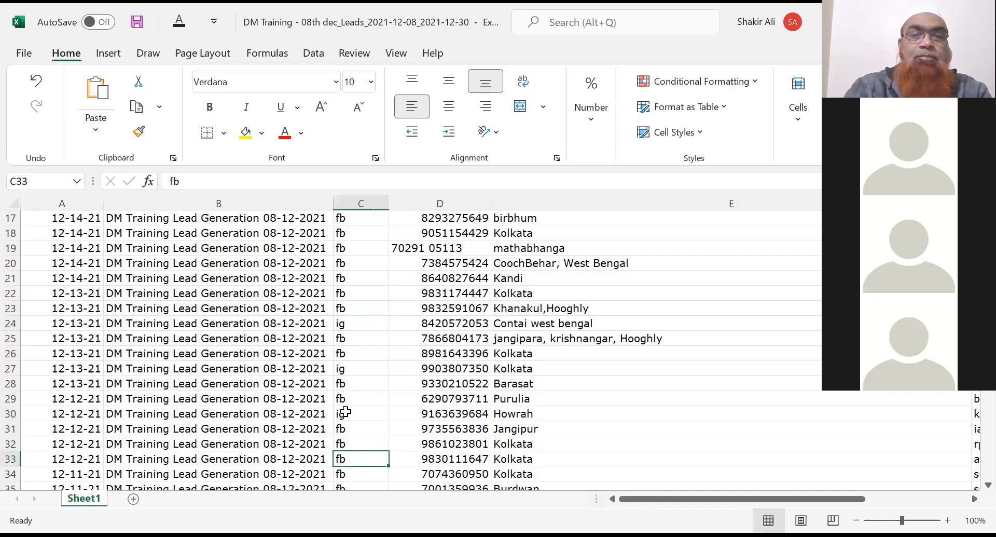
key("Down")
key("Down")
key("Down")
key("Down")
key("Down")
key("Down")
key("Down")
key("Down")
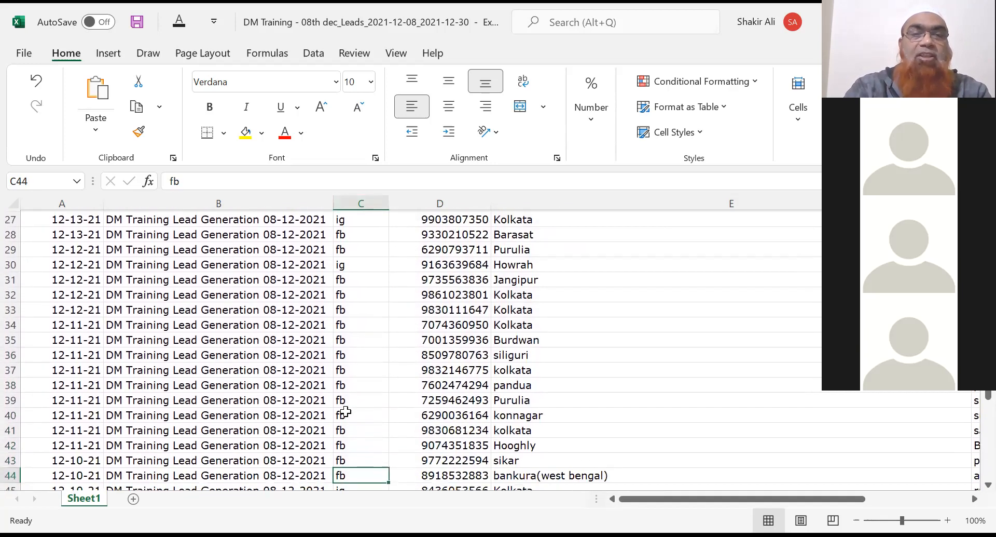
key("Down")
key("Up")
key("Up")
key("Up")
key("Up")
key("Up")
key("Up")
key("Up")
key("Up")
key("Up")
key("Up")
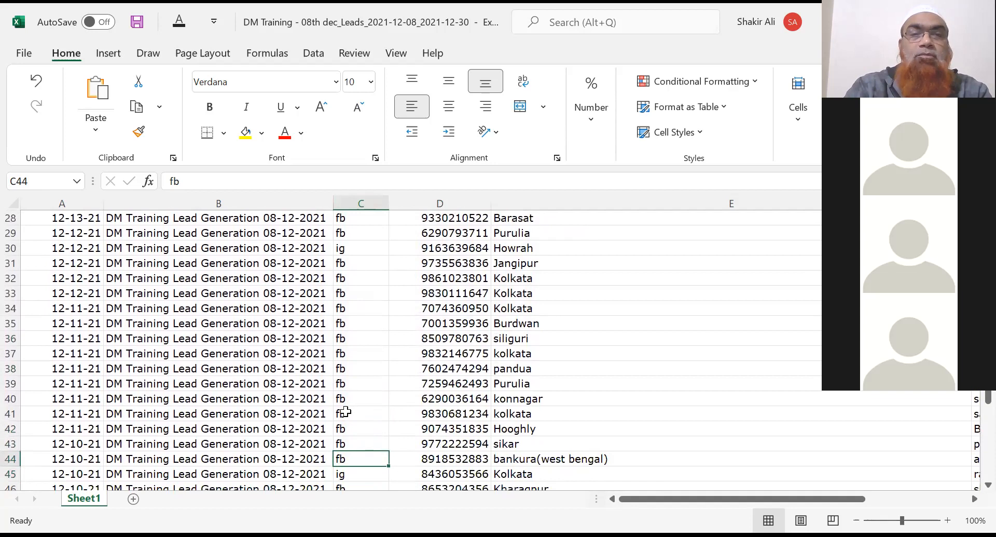
key("Up")
key("Up")
key("Up")
key("Up")
key("Up")
key("Up")
key("Up")
key("Up")
key("Up")
key("Up")
key("Up")
key("Up")
key("Up")
key("Up")
key("Up")
key("Up")
key("Up")
key("Up")
key("Up")
key("Up")
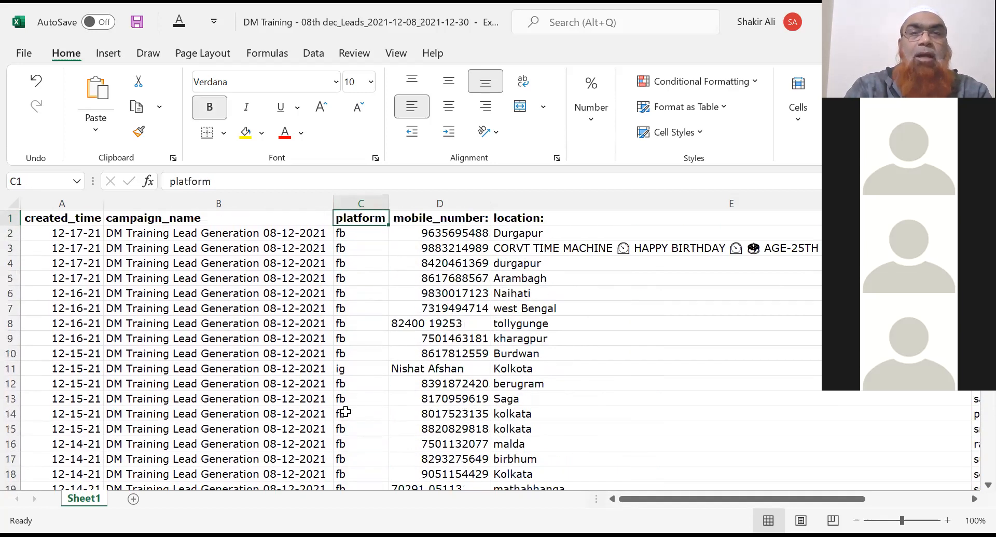
Review the mobile number and location columns and the remaining email, full_name and phone_number columns
left_click(446, 199)
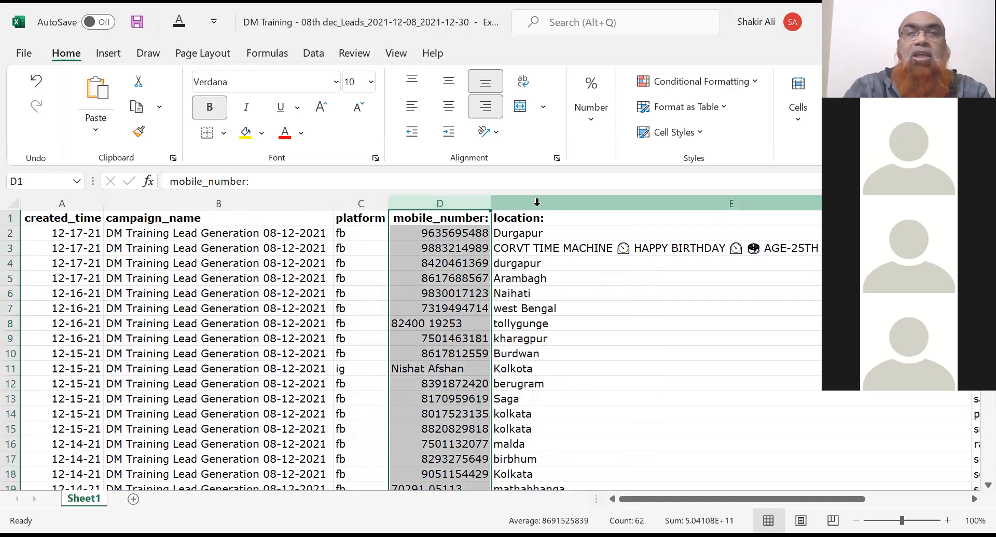
left_click(537, 202)
key("Right")
key("Right")
key("Right")
key("Right")
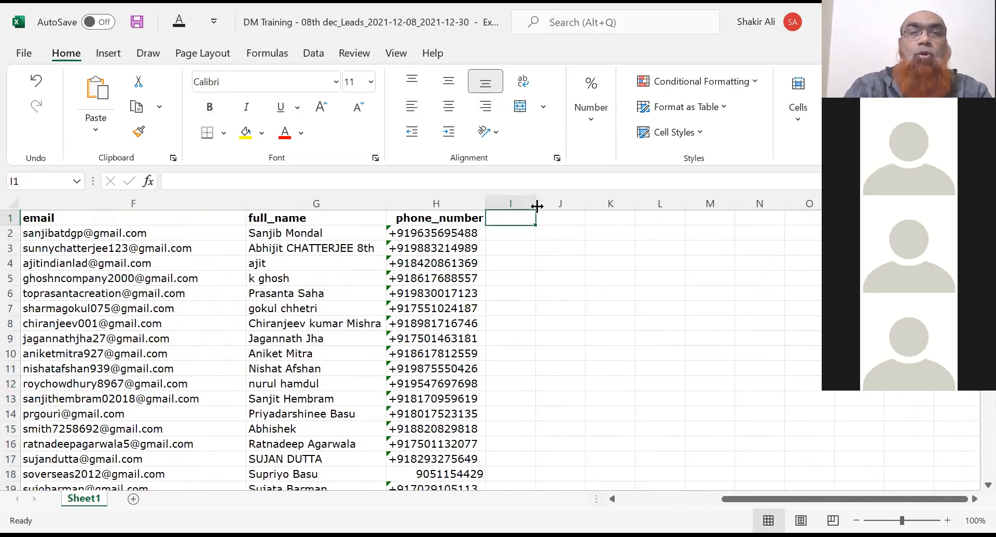
Delete the campaign_name and platform columns from the leads sheet
key("Left")
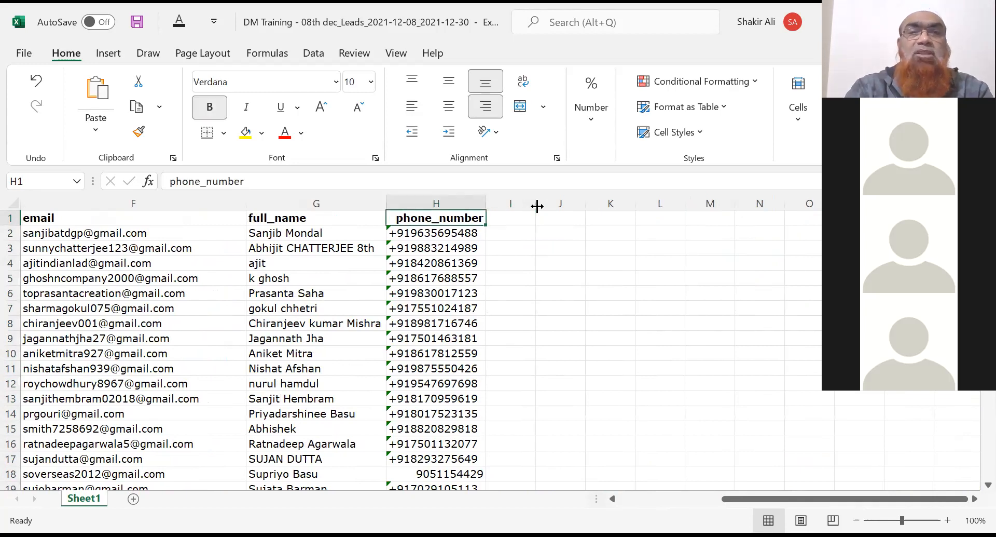
key("ctrl+Home")
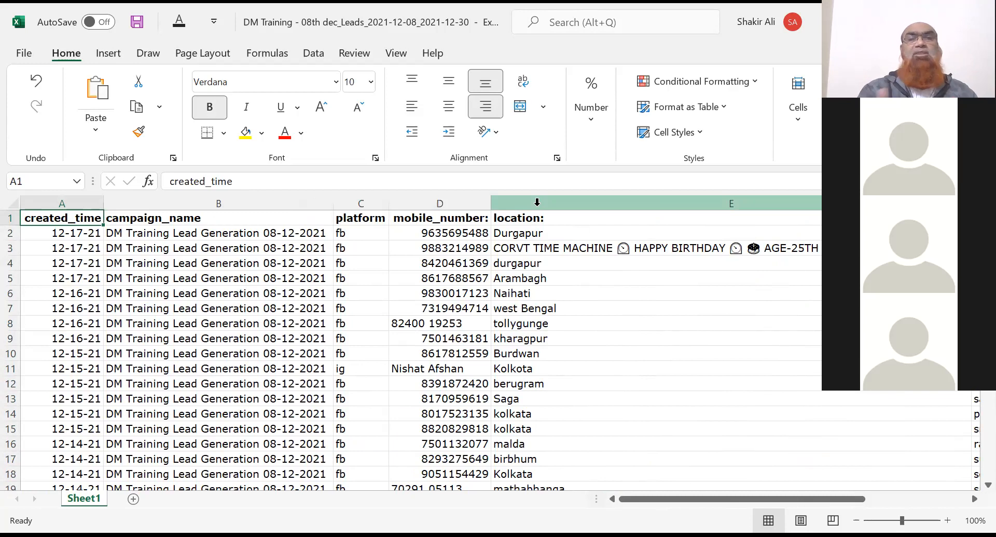
left_click(205, 203)
right_click(206, 204)
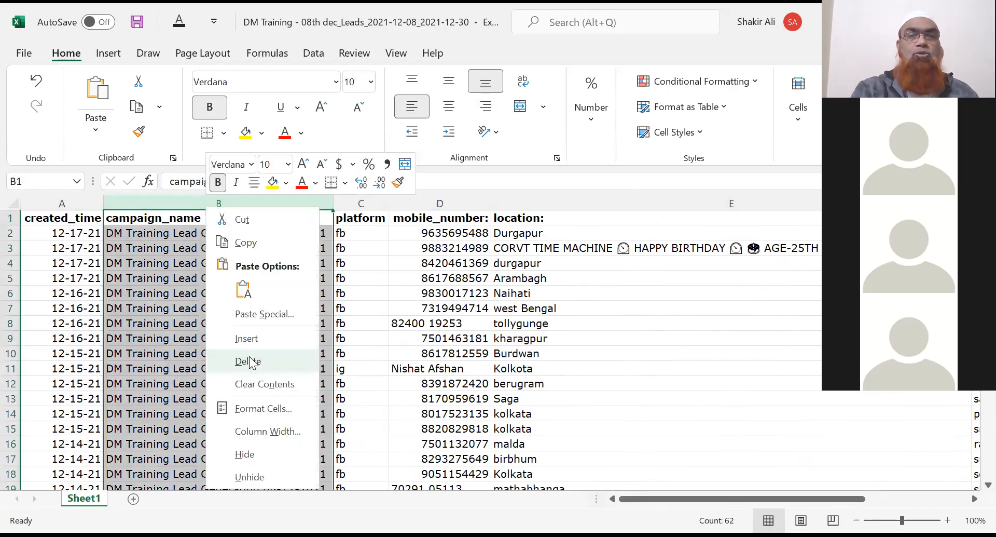
left_click(248, 360)
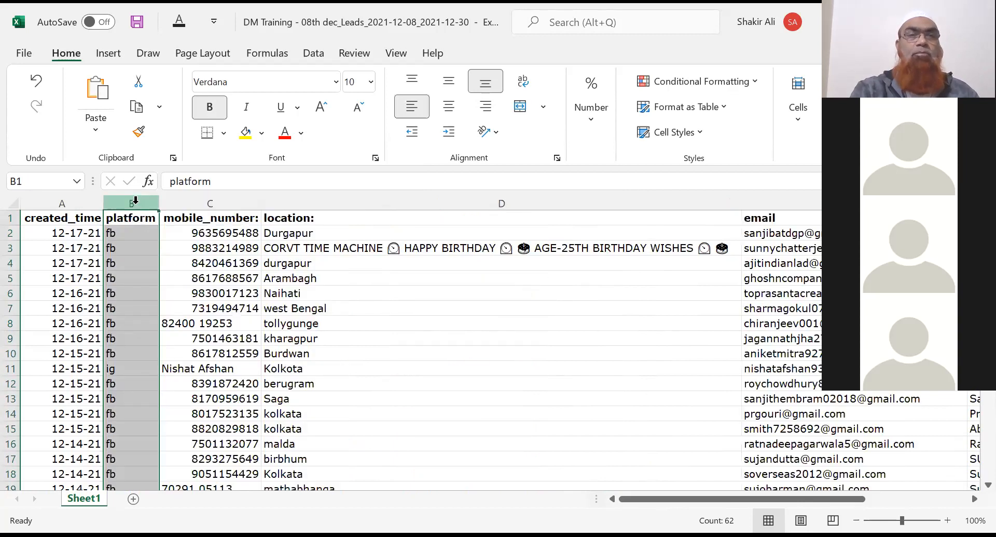
right_click(147, 233)
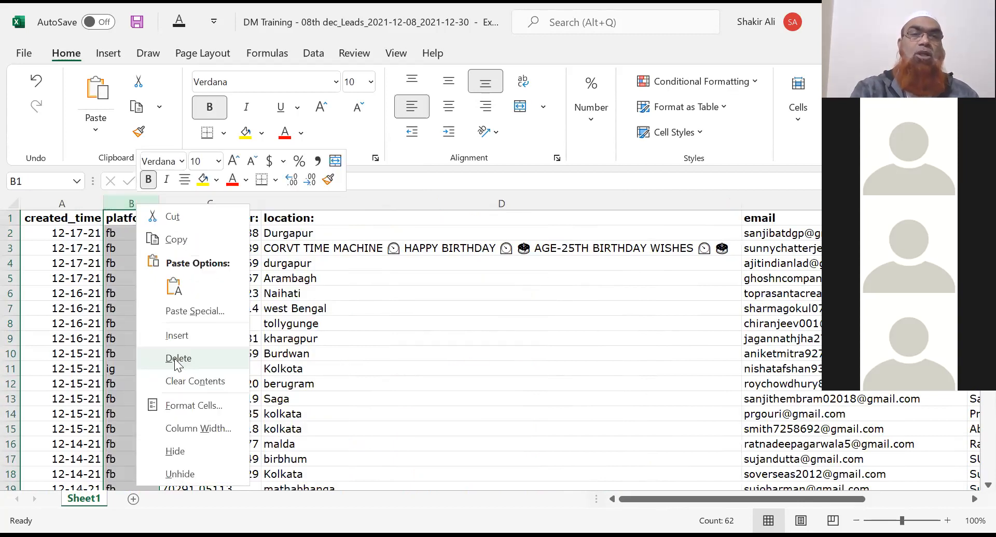
left_click(173, 358)
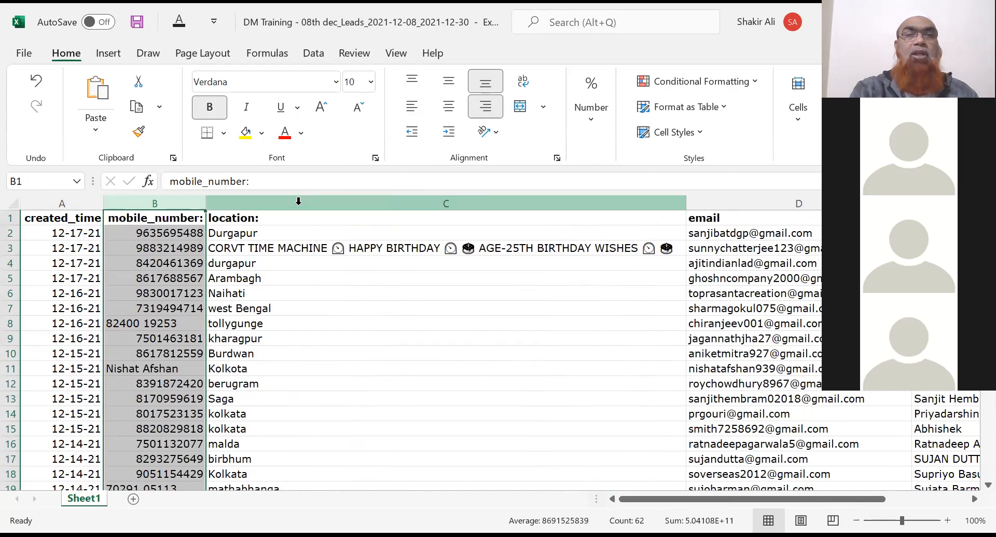
Go through the location column row by row to check the places the leads entered
left_click(296, 248)
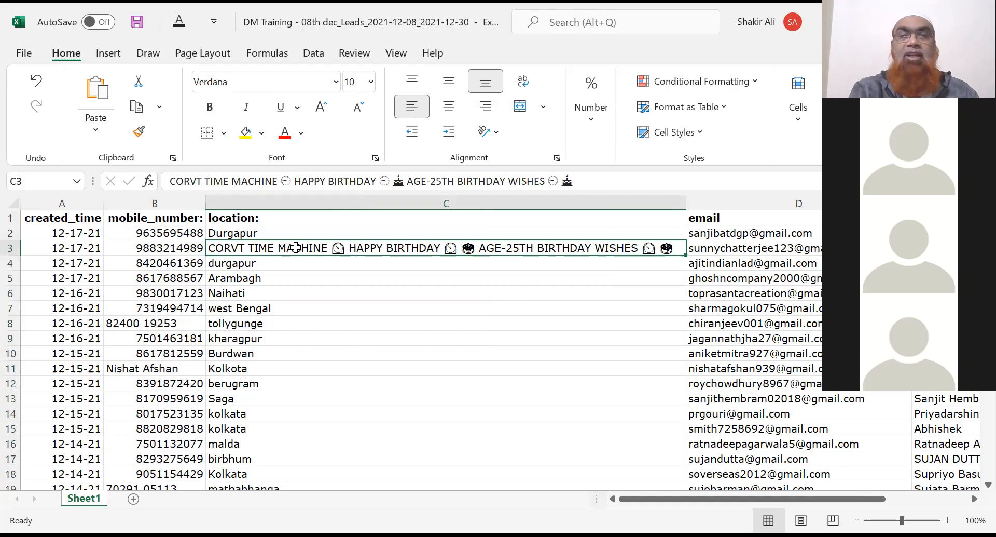
key("Down")
key("Down")
key("Down")
key("Down")
key("Down")
key("Down")
key("Down")
key("Down")
key("Down")
key("Down")
key("Down")
key("Down")
key("Down")
key("Down")
key("Down")
key("Down")
key("Down")
key("Down")
key("Down")
key("Down")
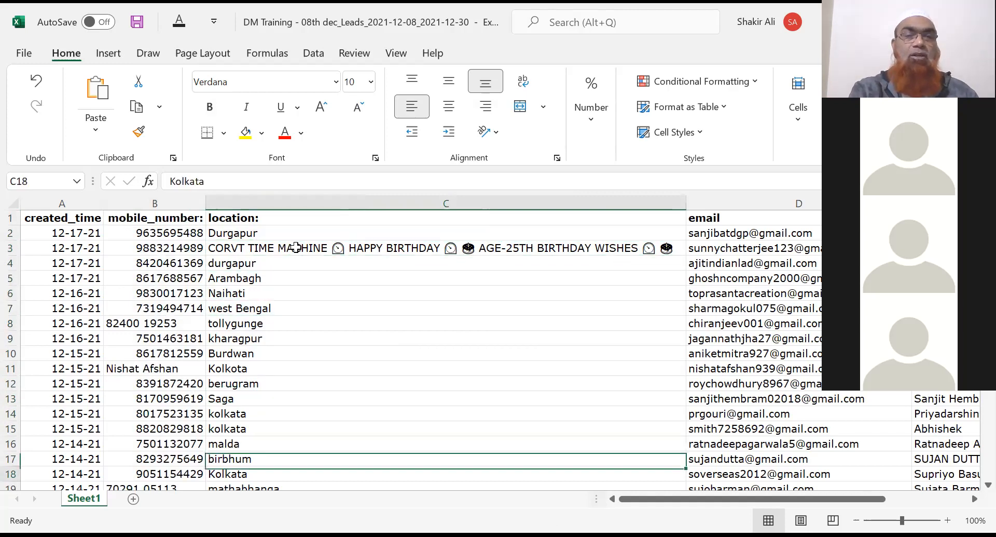
key("Down")
key("Down")
key("Down")
key("Down")
key("Down")
key("Down")
key("Down")
key("Down")
key("Down")
key("Down")
key("Down")
key("Down")
key("Down")
key("Down")
key("Down")
key("Down")
key("Down")
key("Down")
key("Down")
key("Down")
key("Down")
key("Down")
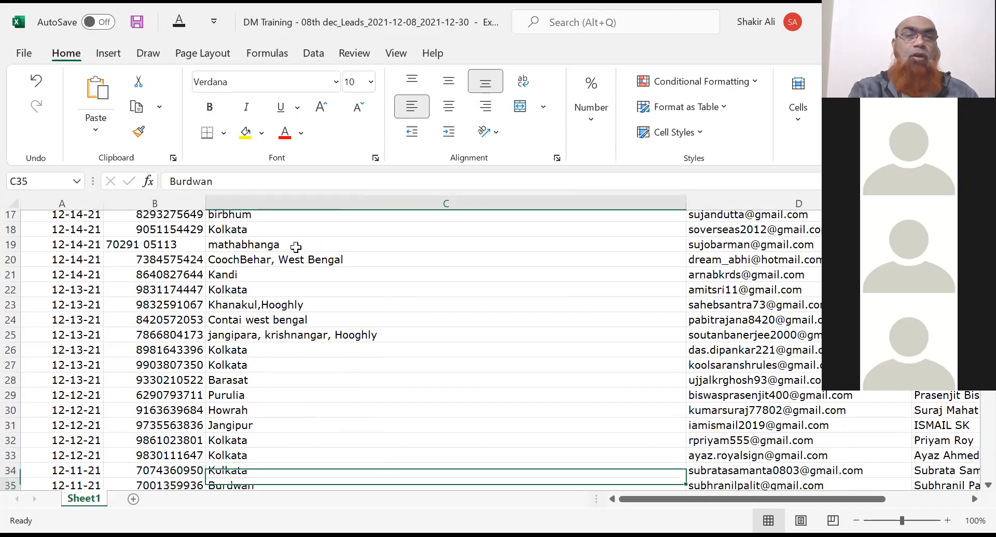
Move the email column so that it follows the phone_number column
key("Right")
key("Right")
key("Right")
key("Right")
key("Right")
key("Right")
key("Right")
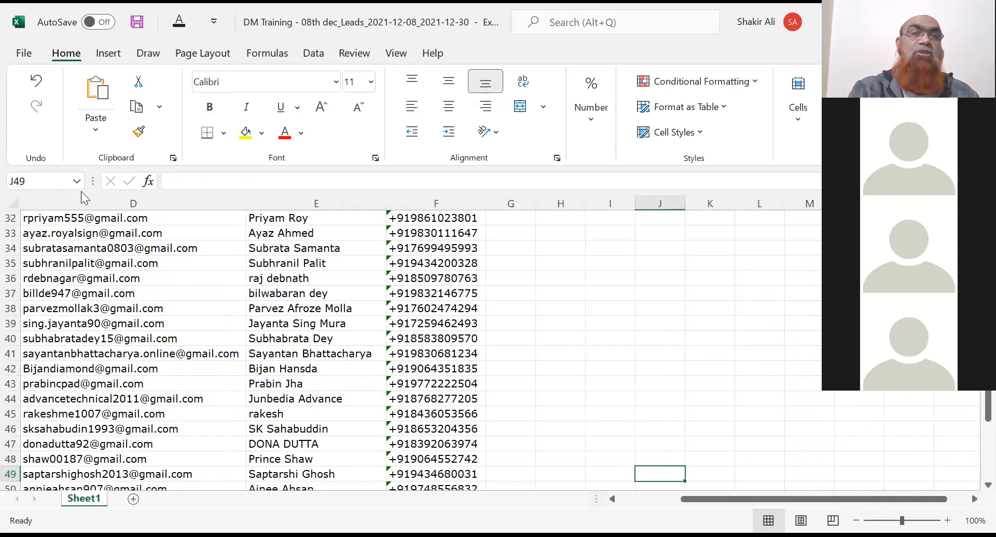
left_click(85, 196)
right_click(85, 199)
left_click(122, 212)
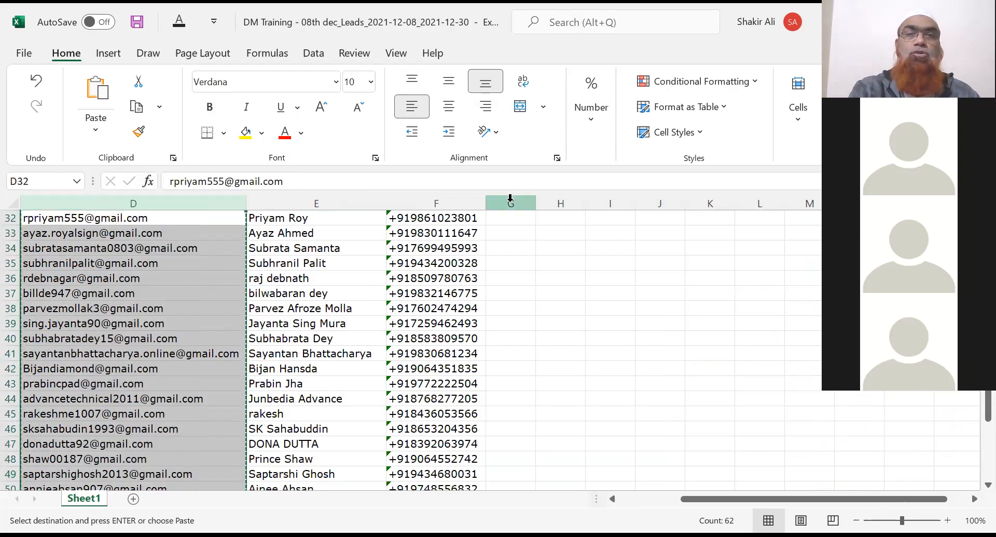
left_click(511, 203)
right_click(517, 203)
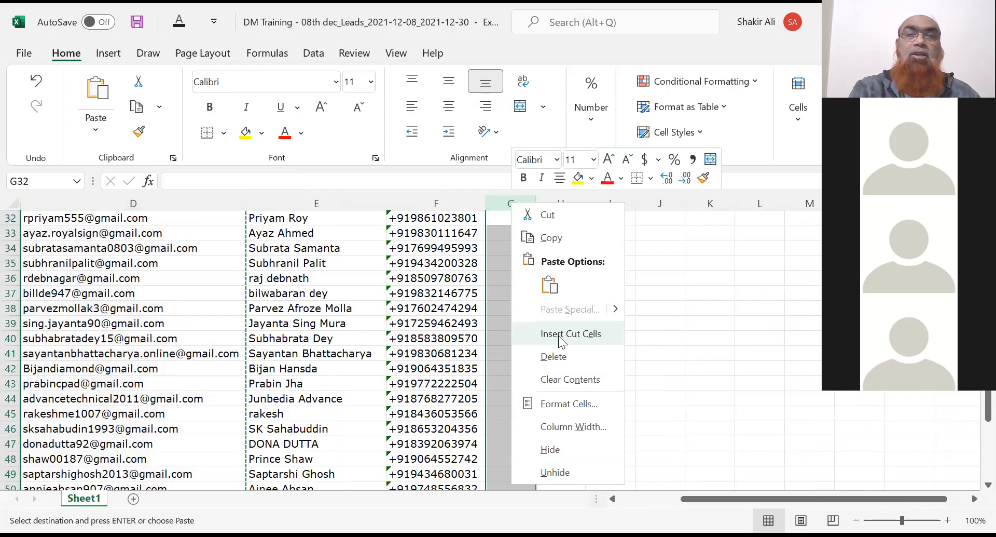
left_click(558, 336)
left_click(388, 313)
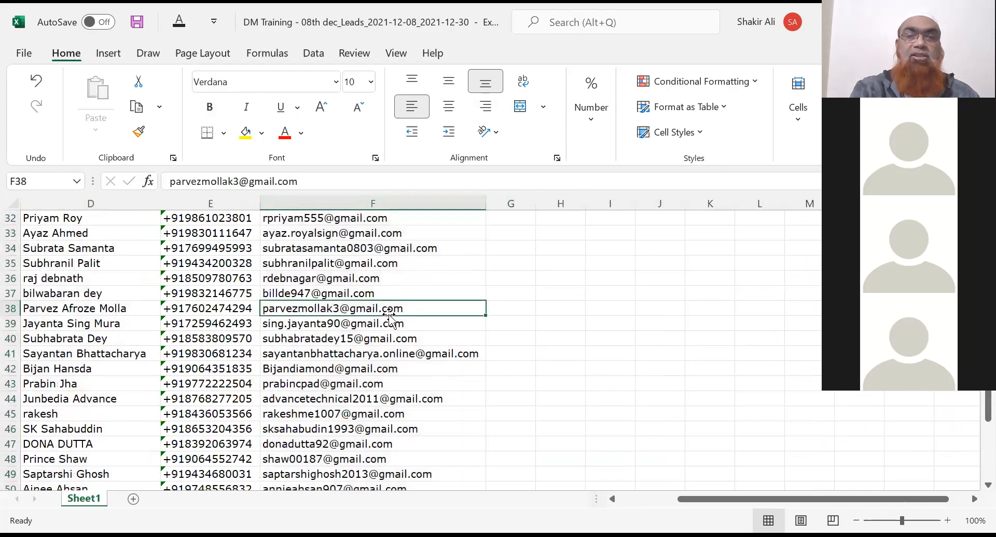
key("Left")
key("Left")
key("Left")
key("Left")
key("Left")
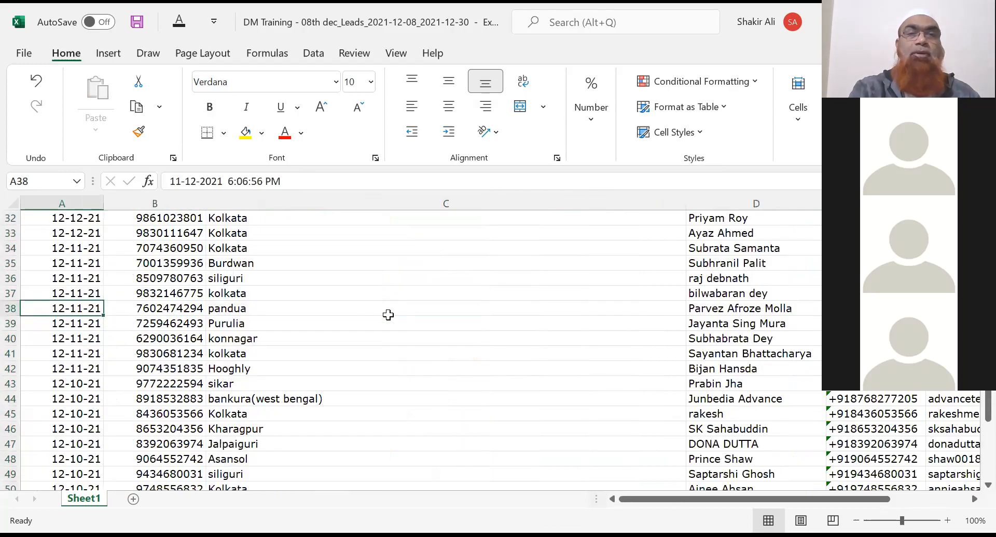
left_click(267, 203)
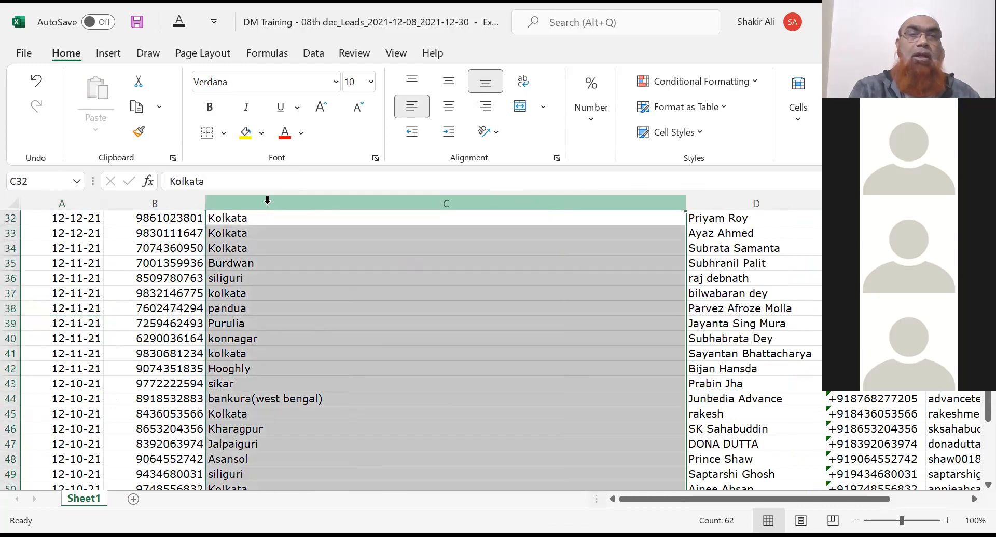
right_click(267, 203)
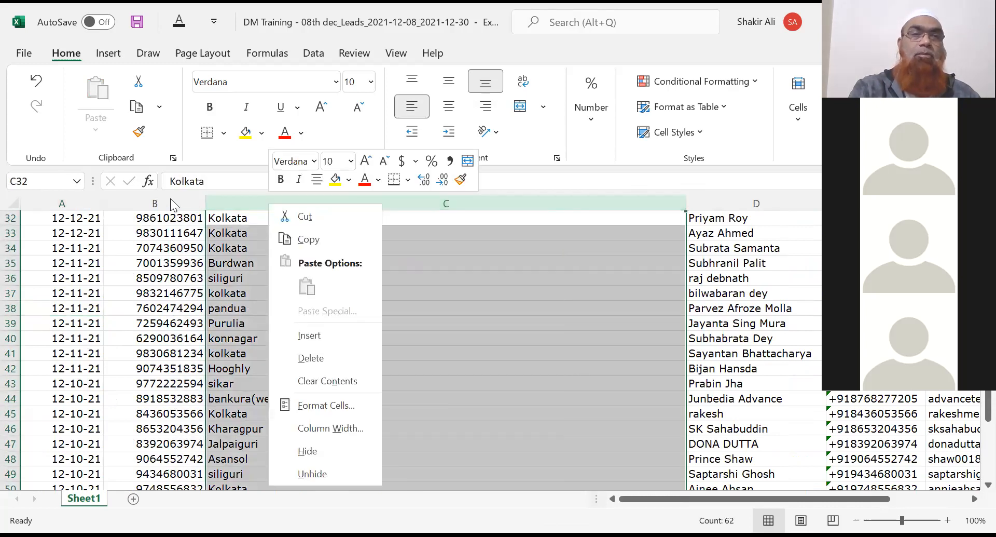
key("Escape")
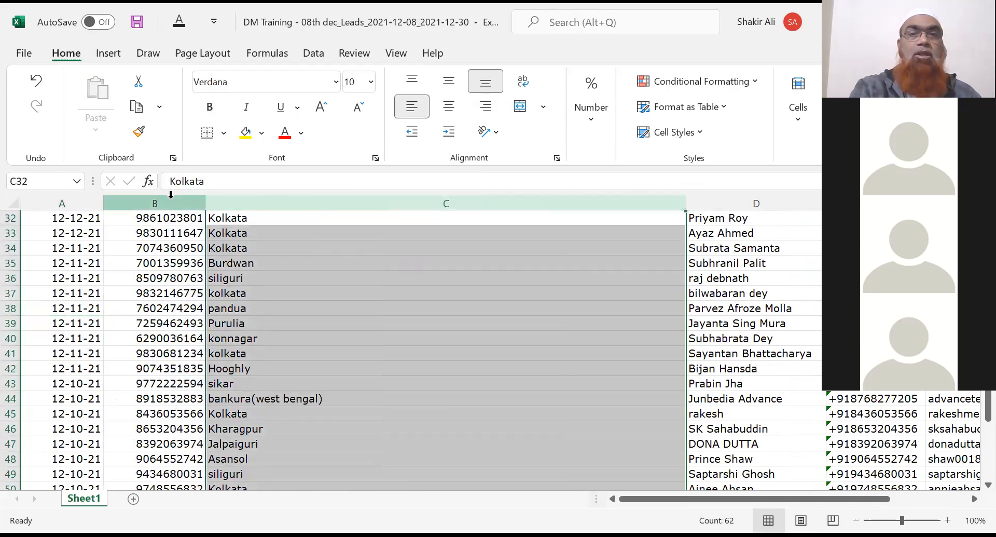
left_click(354, 221)
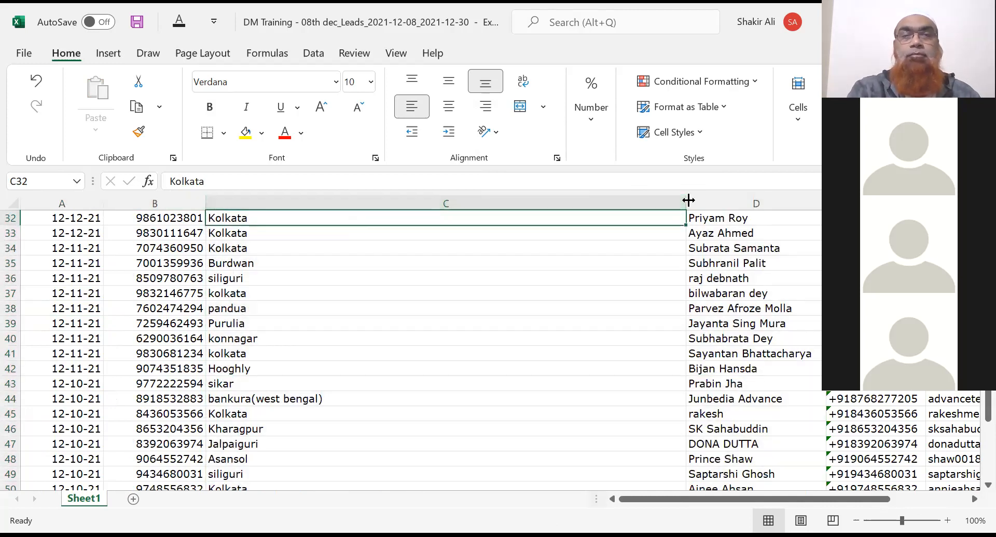
left_click(562, 339)
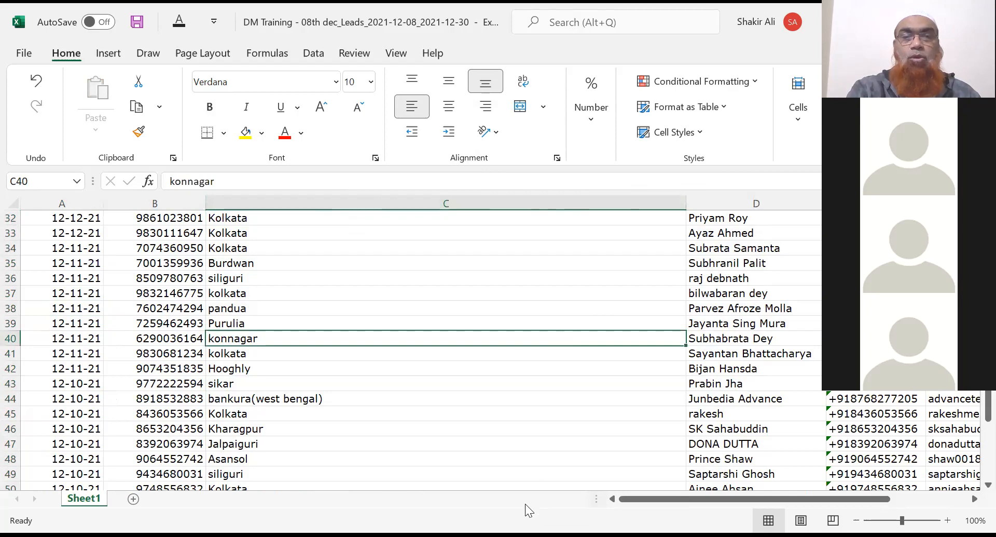